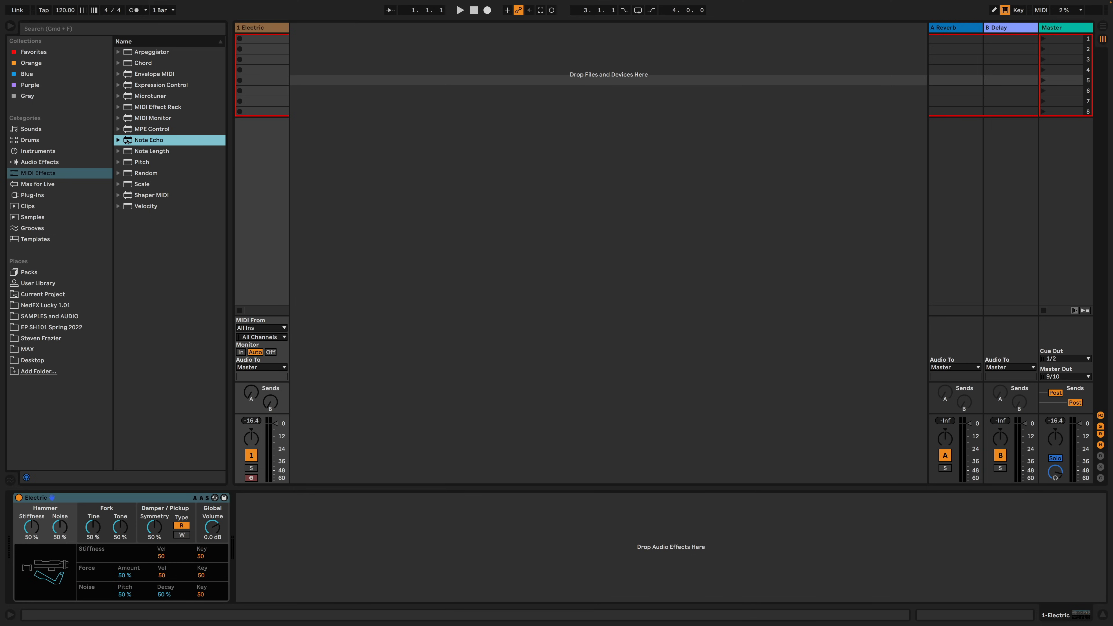
Add the Note Echo MIDI effect before the Electric instrument.
drag(127, 141, 17, 516)
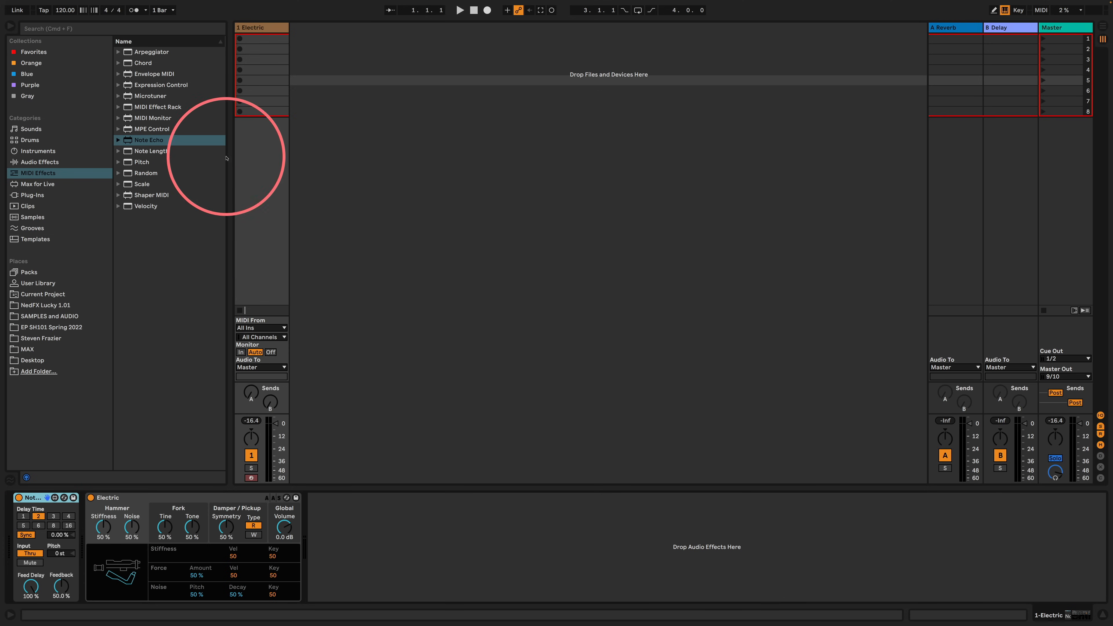
Create a MIDI clip with a single C3 note at its start in the Electric track's first slot and launch it.
double_click(261, 38)
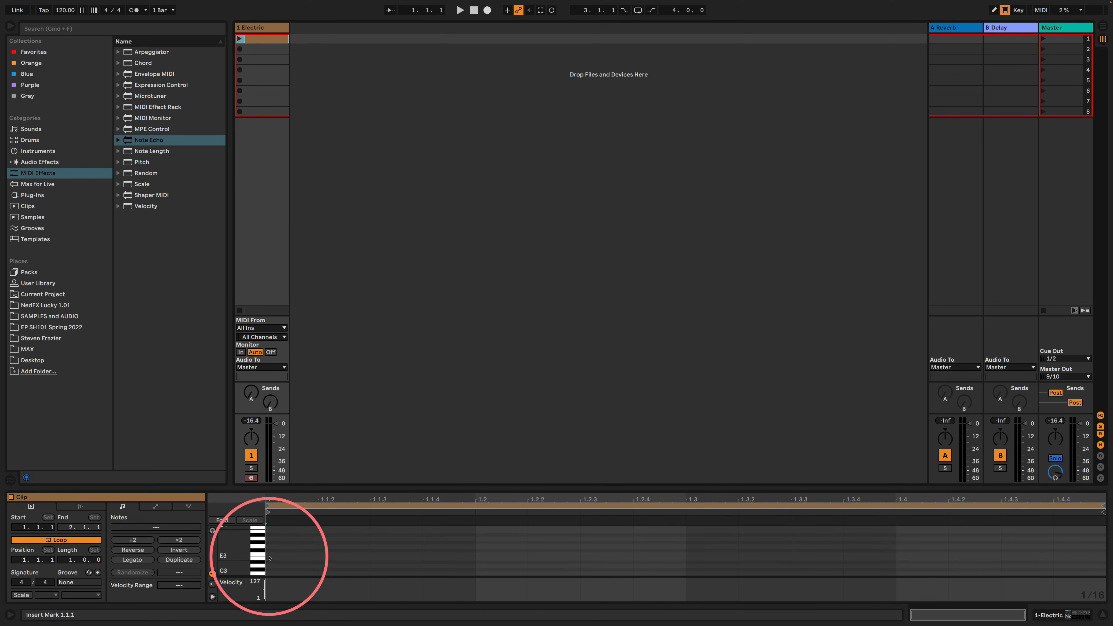
double_click(284, 572)
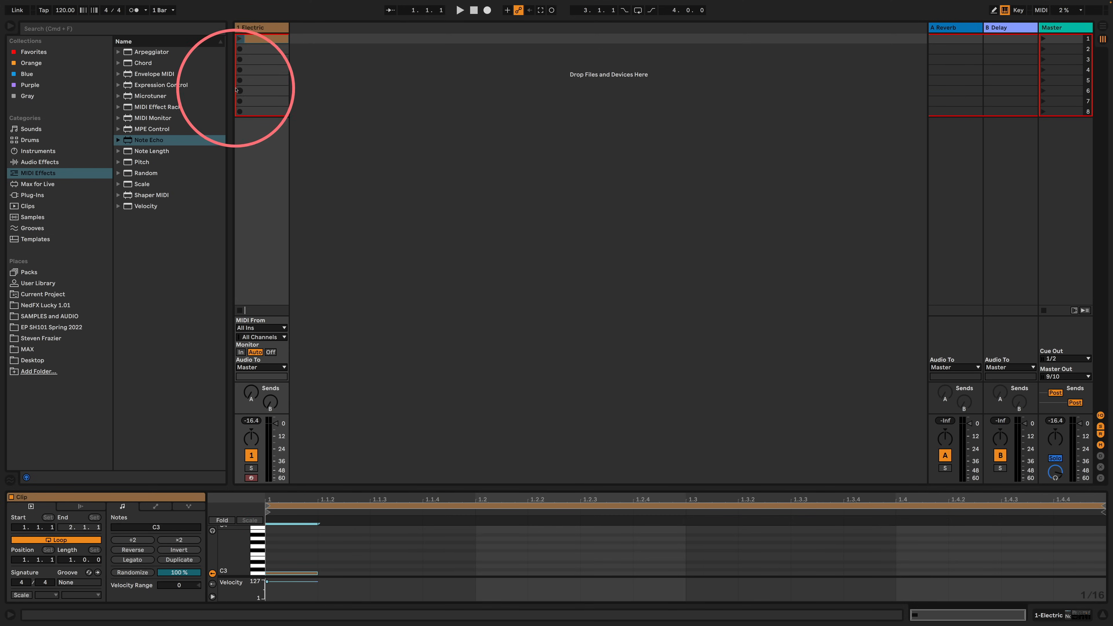
click(248, 28)
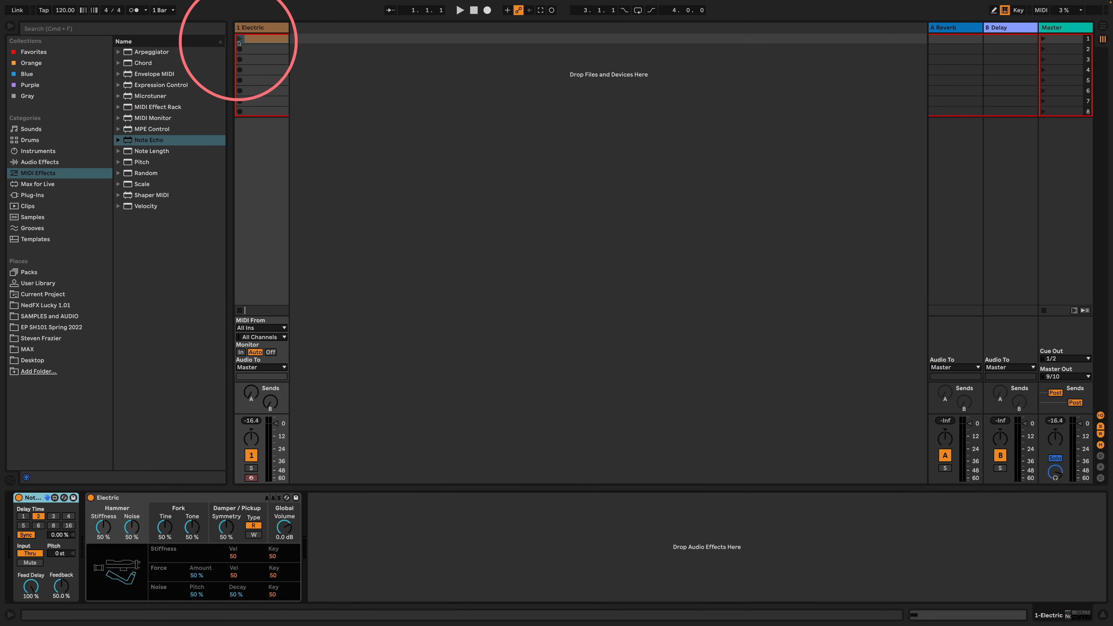
click(240, 38)
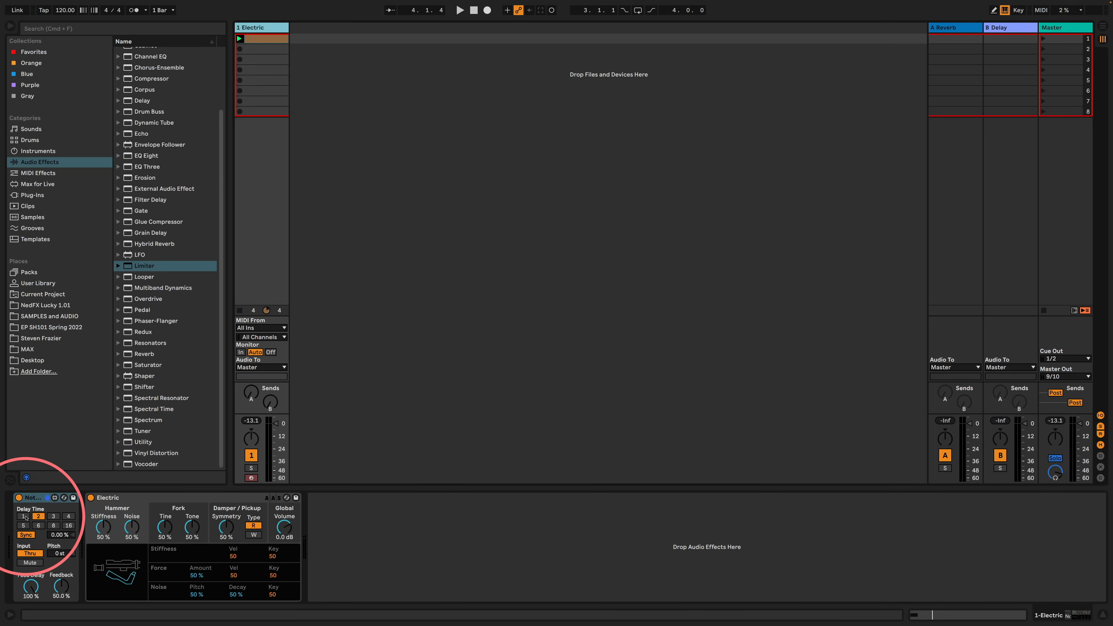
Audition Note Echo with synced delay times of 1, 3 and 6.
click(23, 516)
key(space)
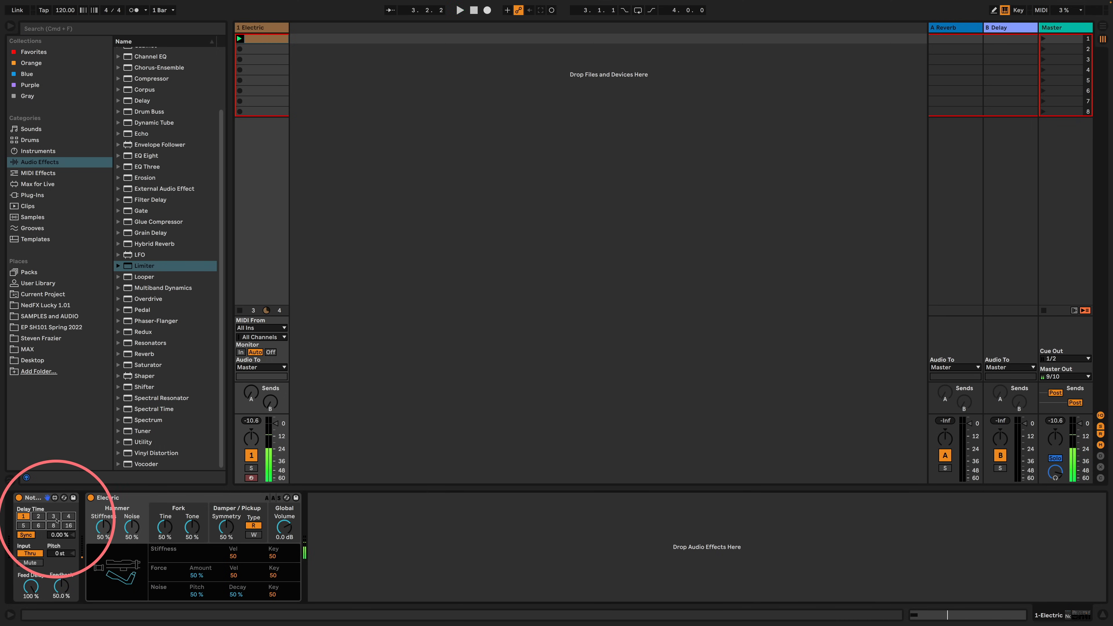
click(54, 517)
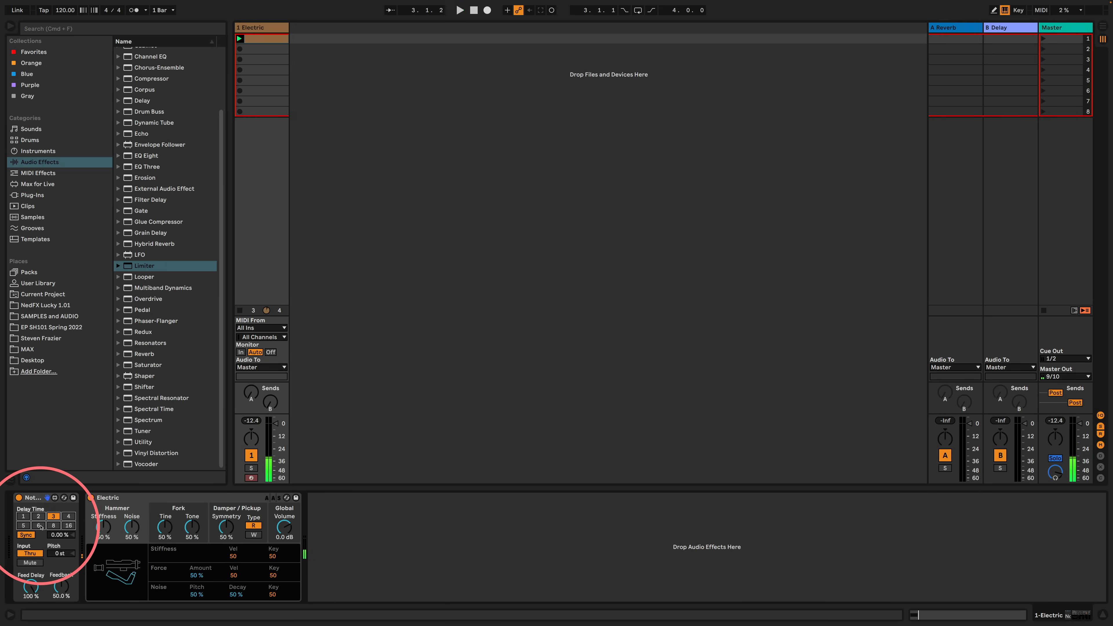
click(39, 526)
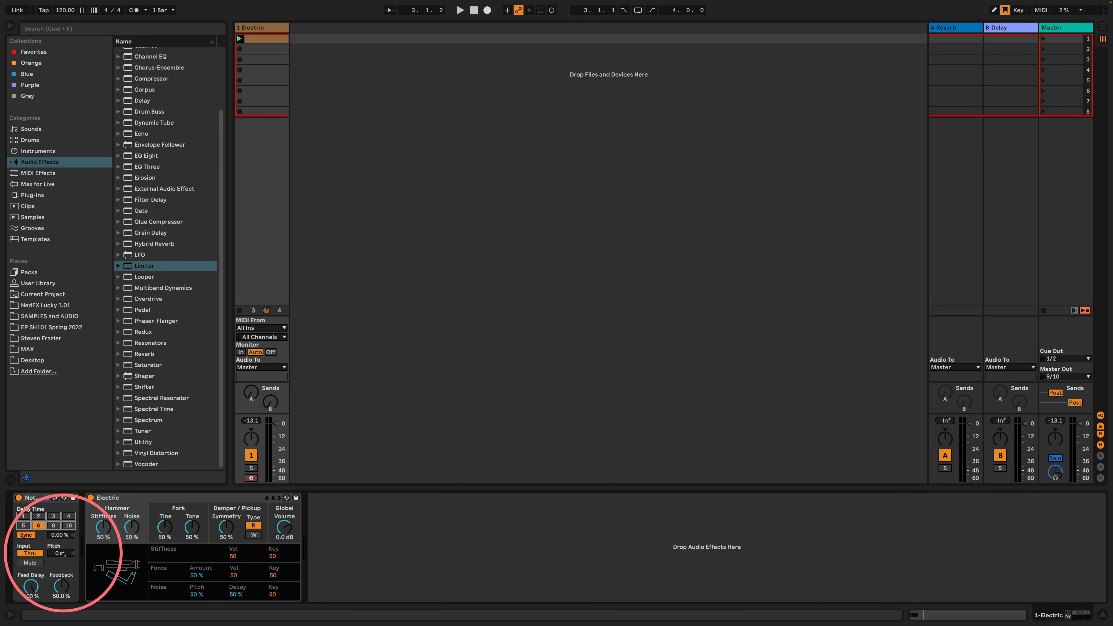
Set Note Echo's pitch to +1 st and audition it with delay times of 3 and 1.
drag(62, 555, 63, 553)
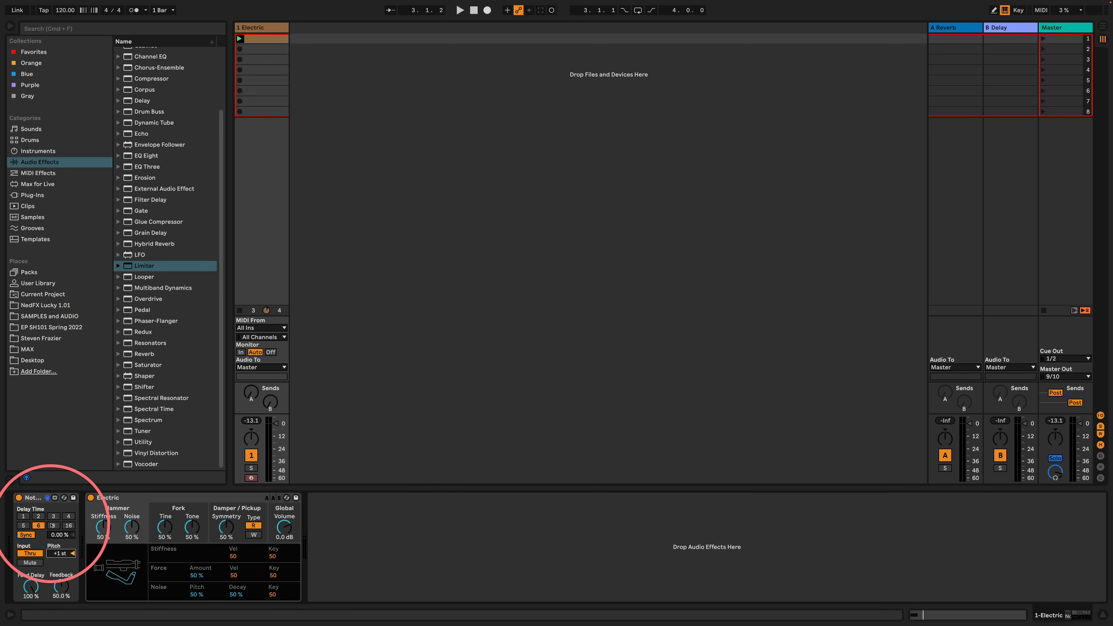
click(51, 517)
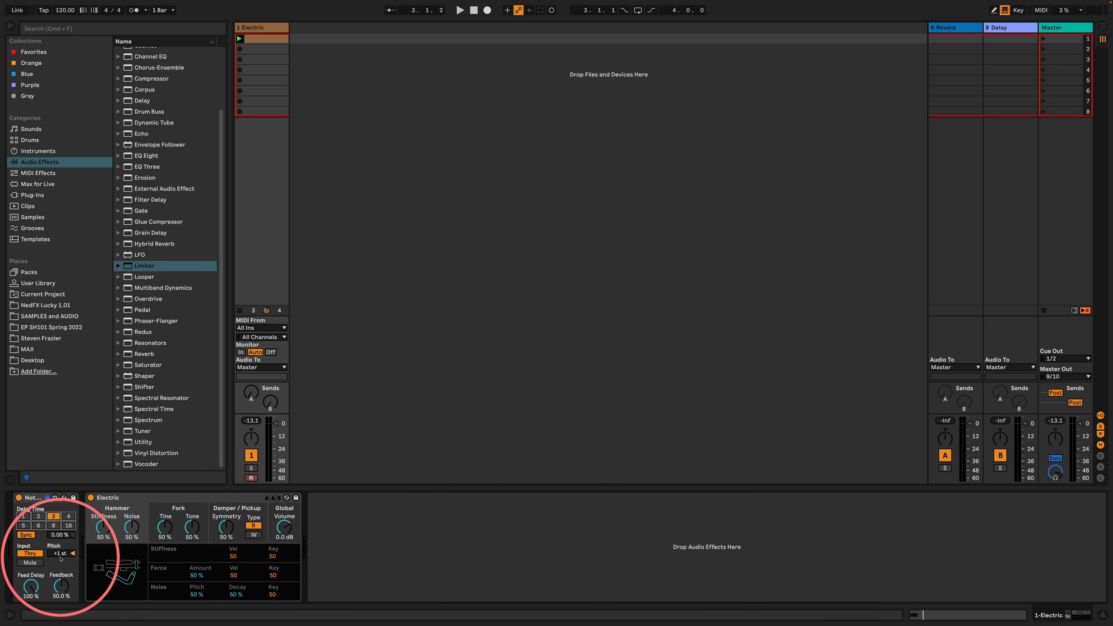
key(space)
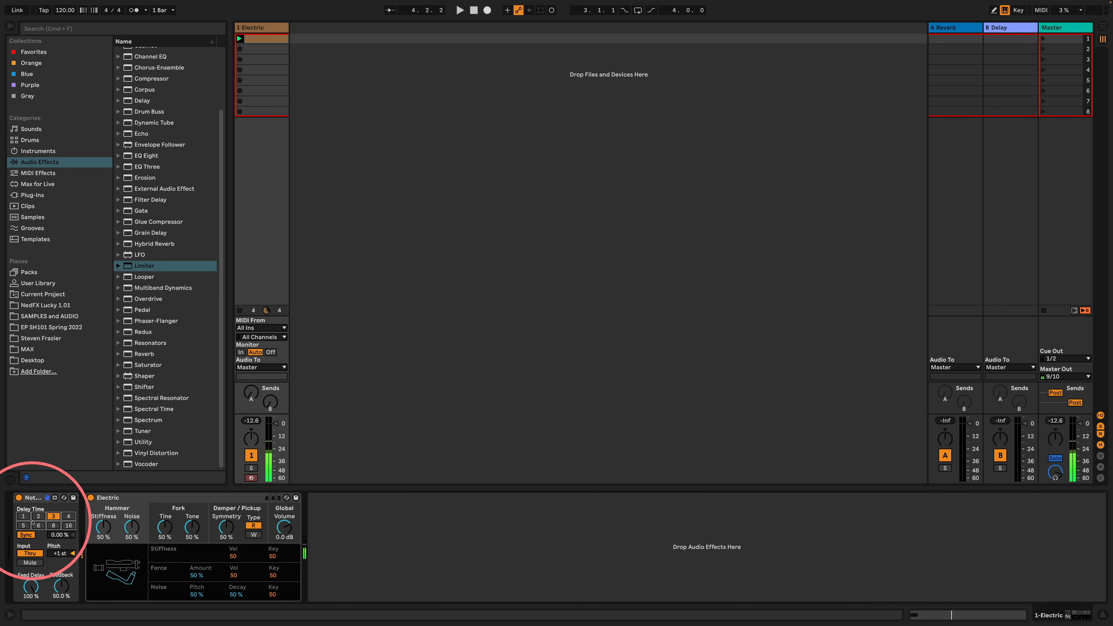
click(23, 516)
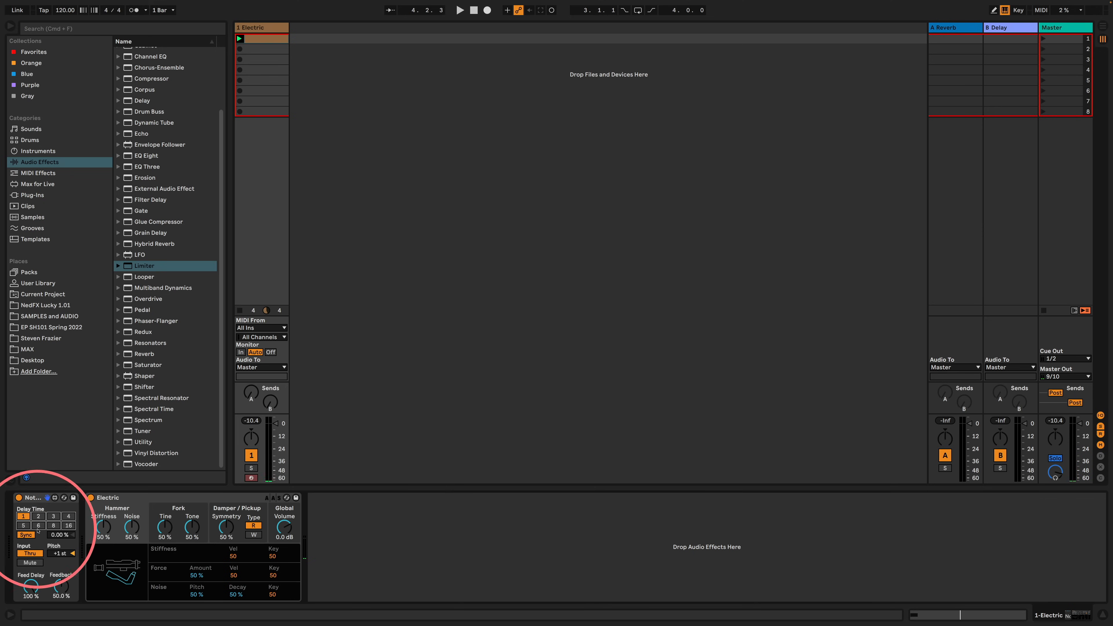
Switch Note Echo's delay to Time mode and audition delays of about 22 ms and 181 ms.
click(26, 534)
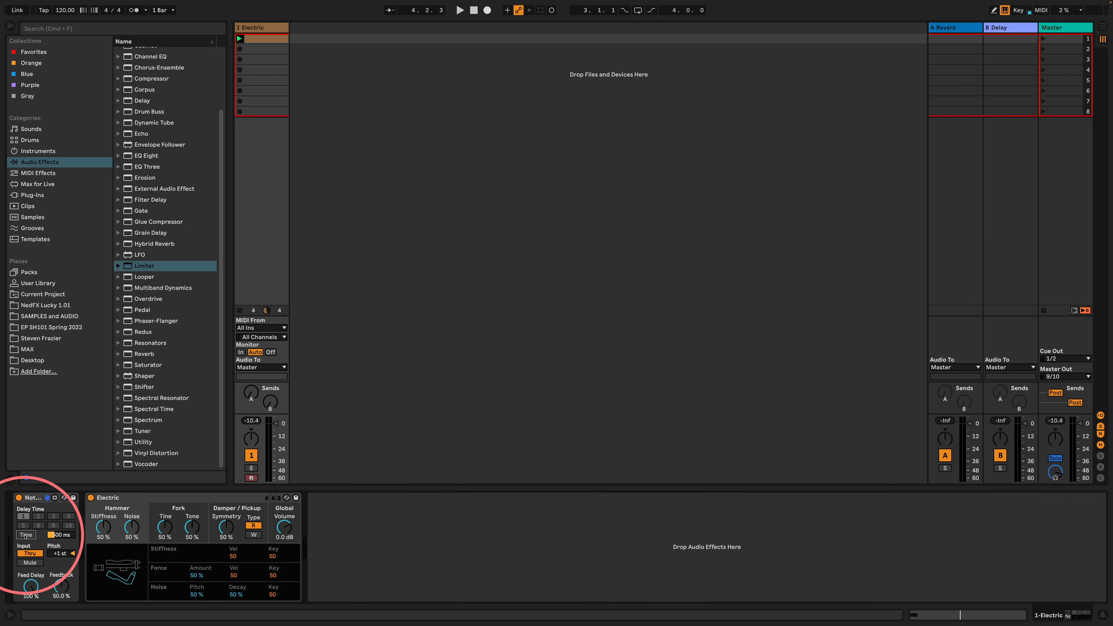
drag(60, 537, 61, 541)
key(space)
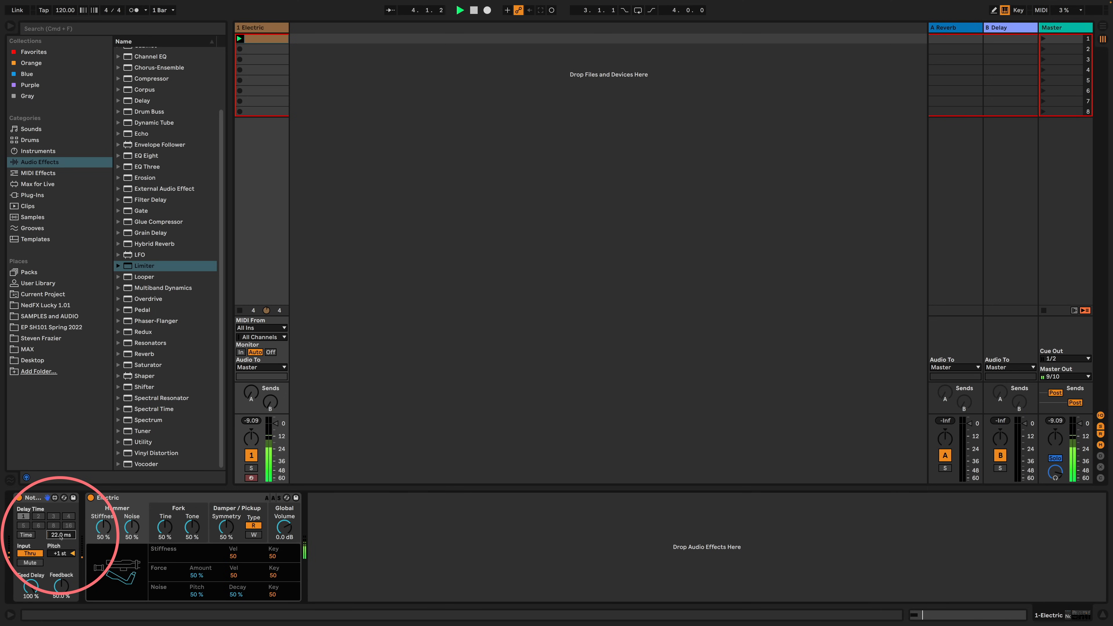
mouse_move(61, 536)
mouse_down()
mouse_move(58, 525)
mouse_move(60, 536)
mouse_up()
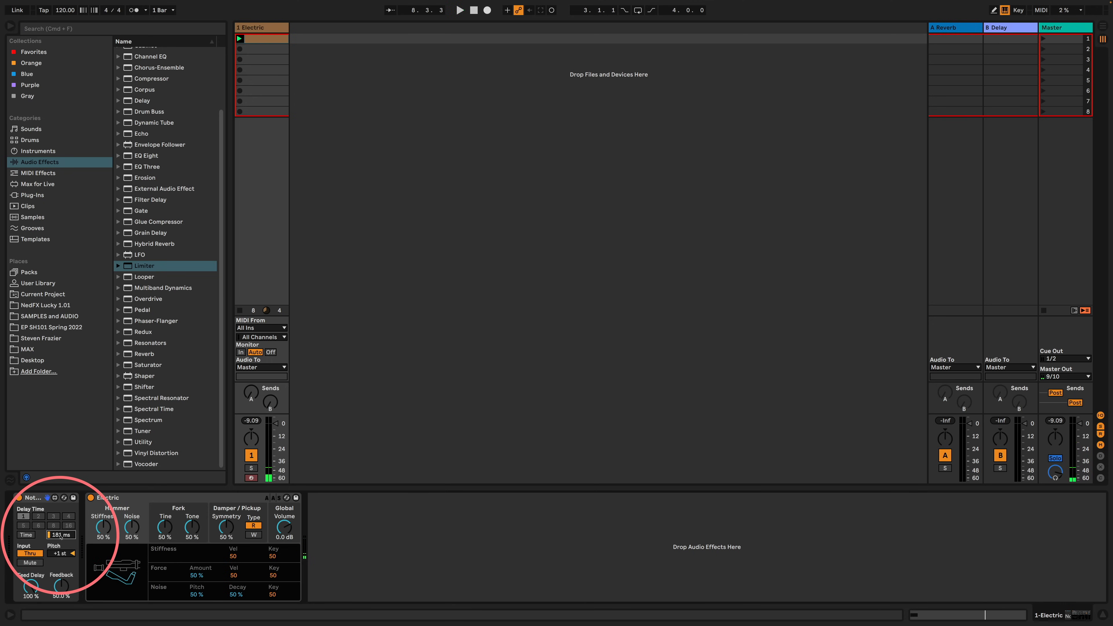
Return Note Echo to Sync mode with a delay time of 3 and play the clip.
click(25, 534)
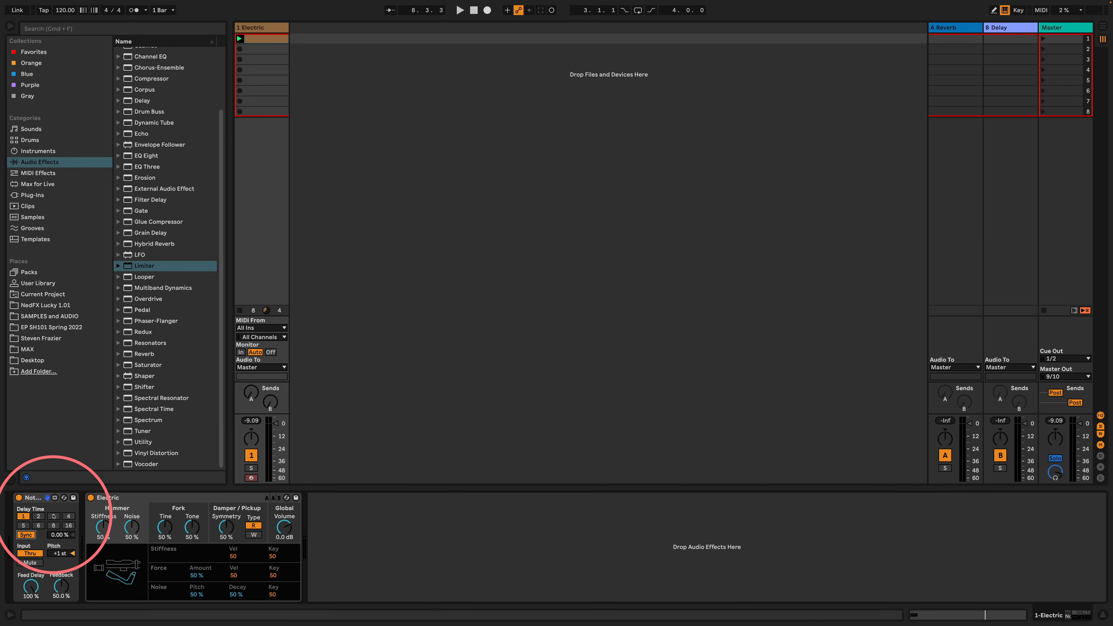
click(53, 517)
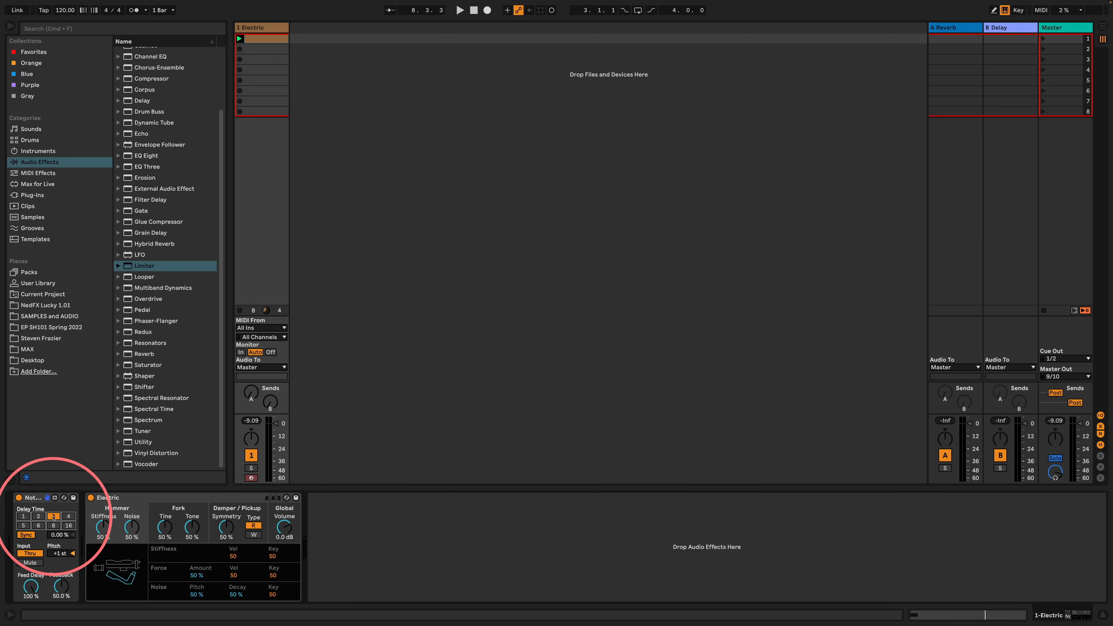
key(space)
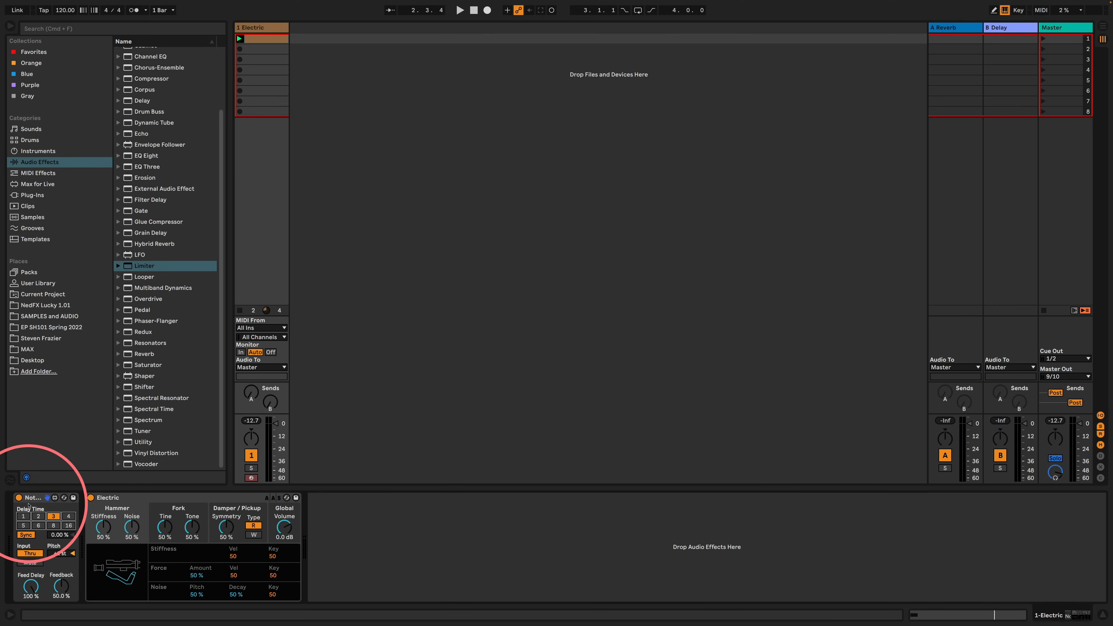
Group Note Echo into a MIDI Effect Rack, show its chain list and duplicate the chain.
click(35, 498)
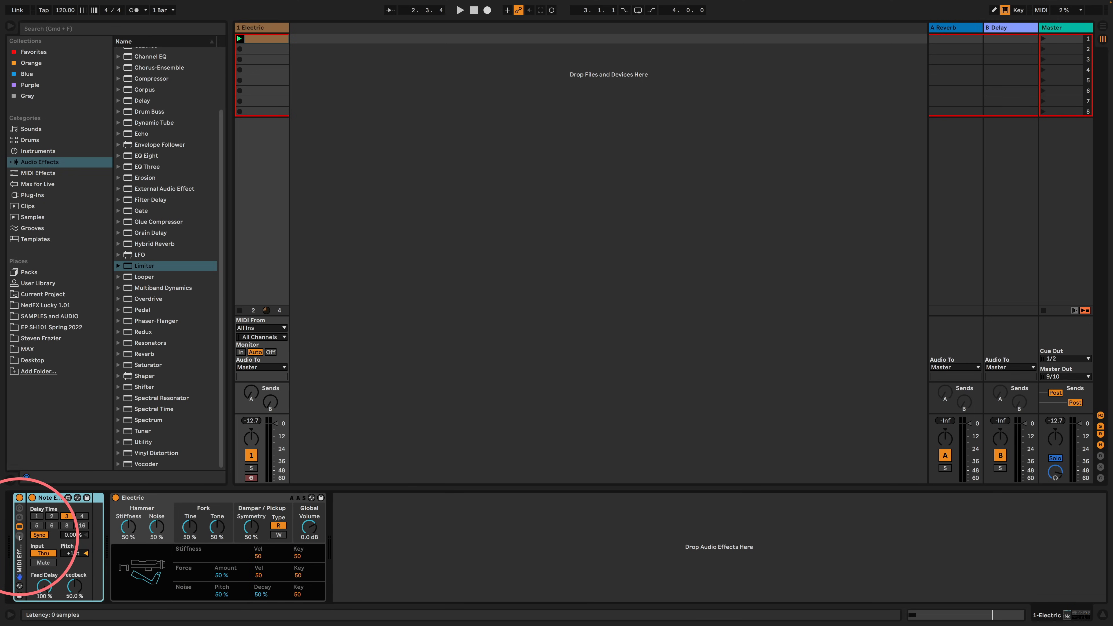
key(super+g)
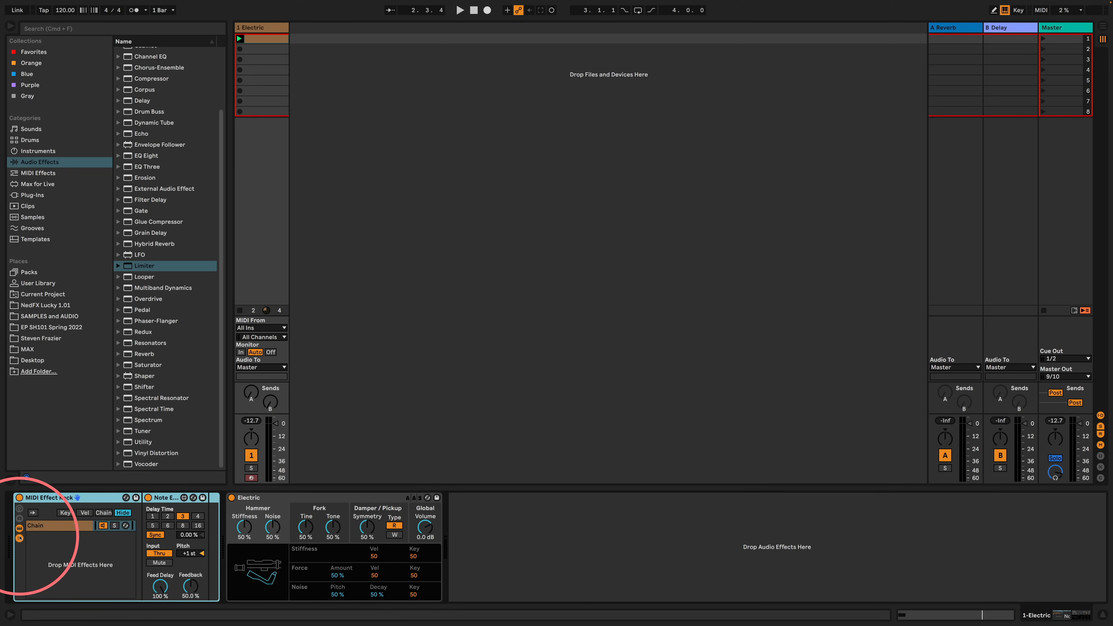
click(54, 527)
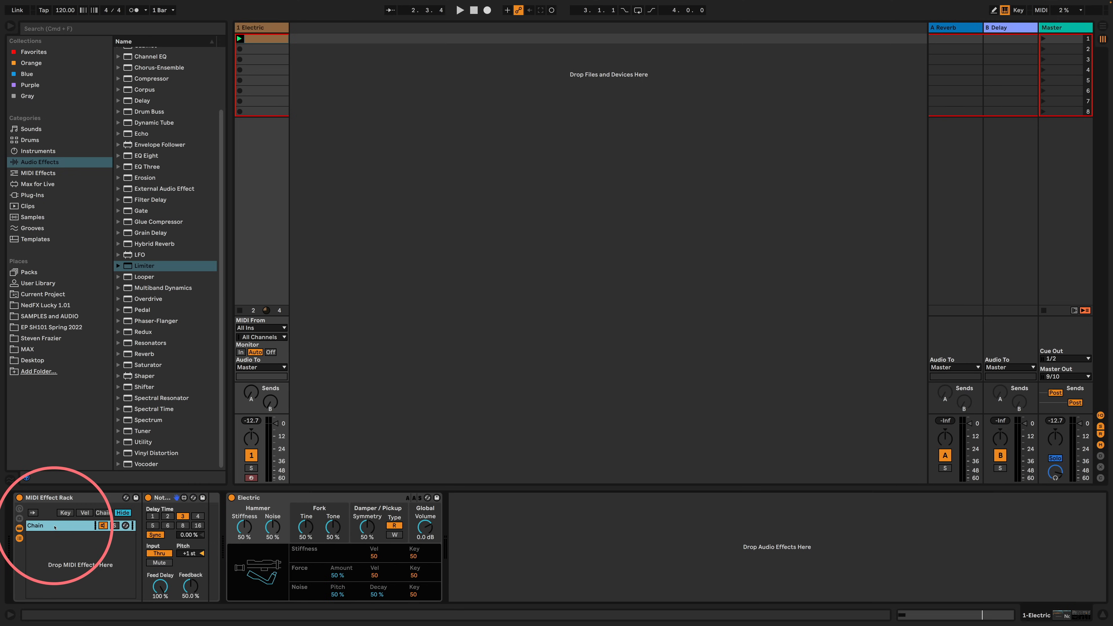
key(super+d)
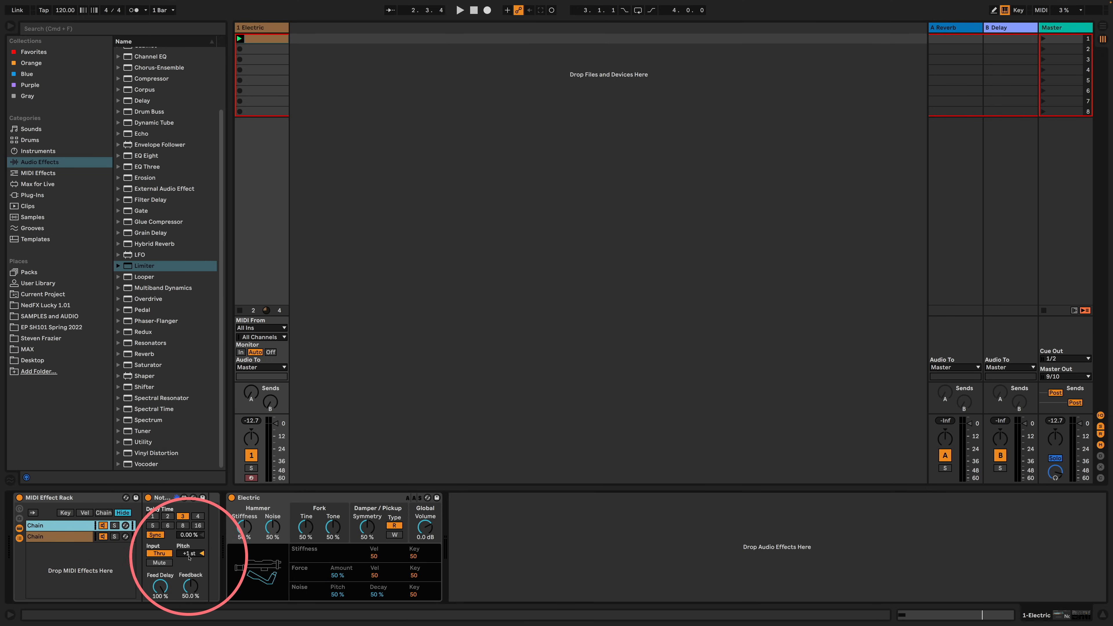
Set the second chain's Note Echo to delay time 2 and pitch -1 st, and play the clip.
click(53, 536)
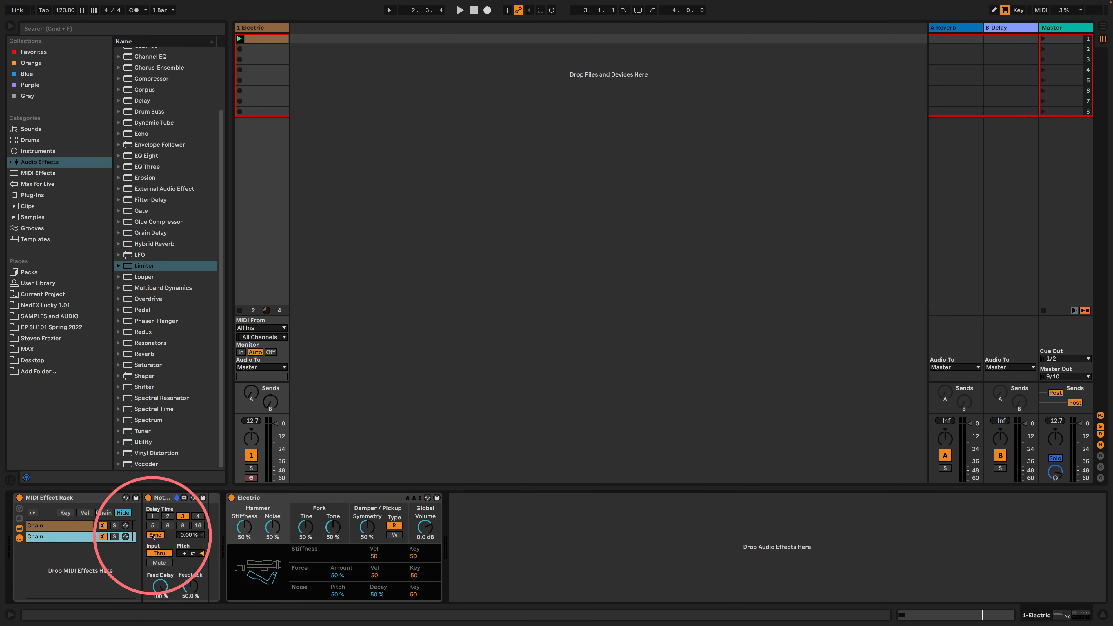
click(167, 518)
drag(190, 553, 190, 559)
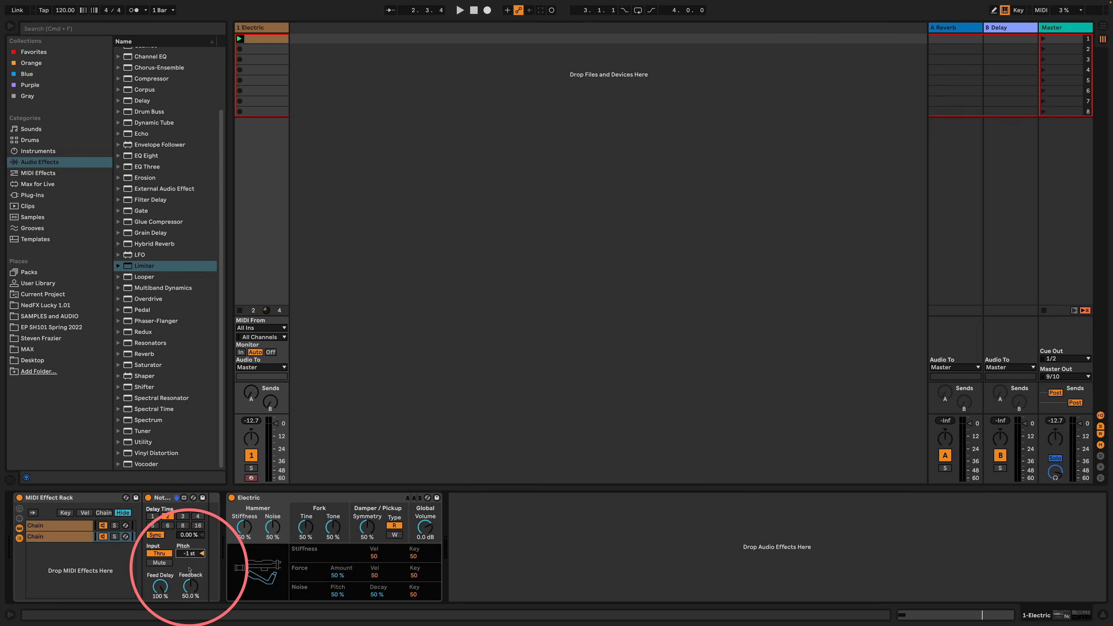
key(space)
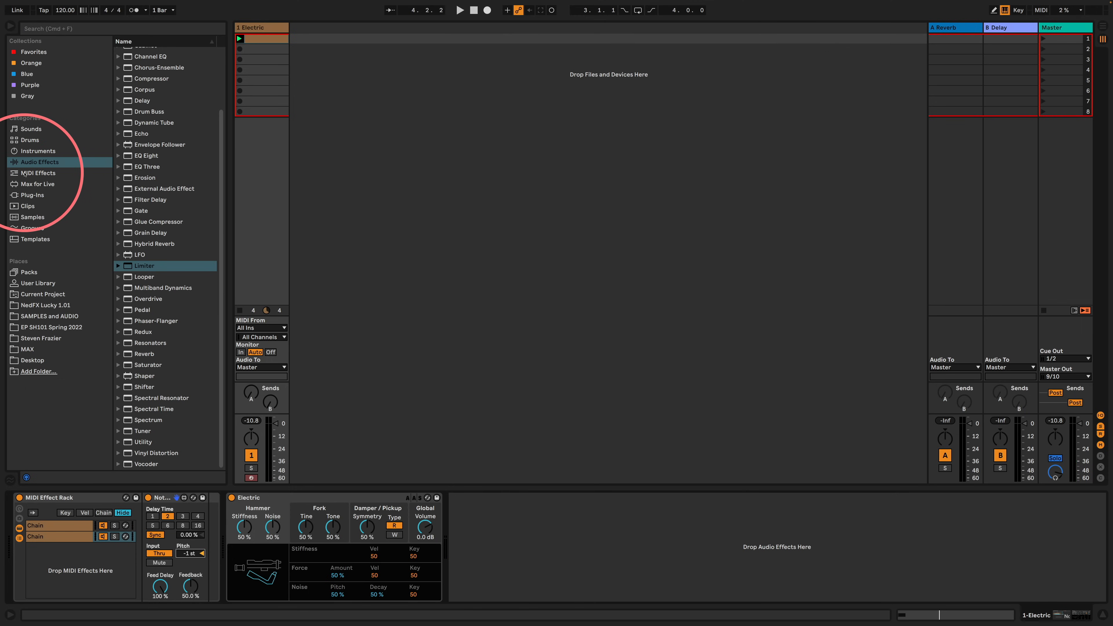
Add the Major.adv preset of the Scale MIDI effect between the MIDI Effect Rack and Electric.
click(25, 174)
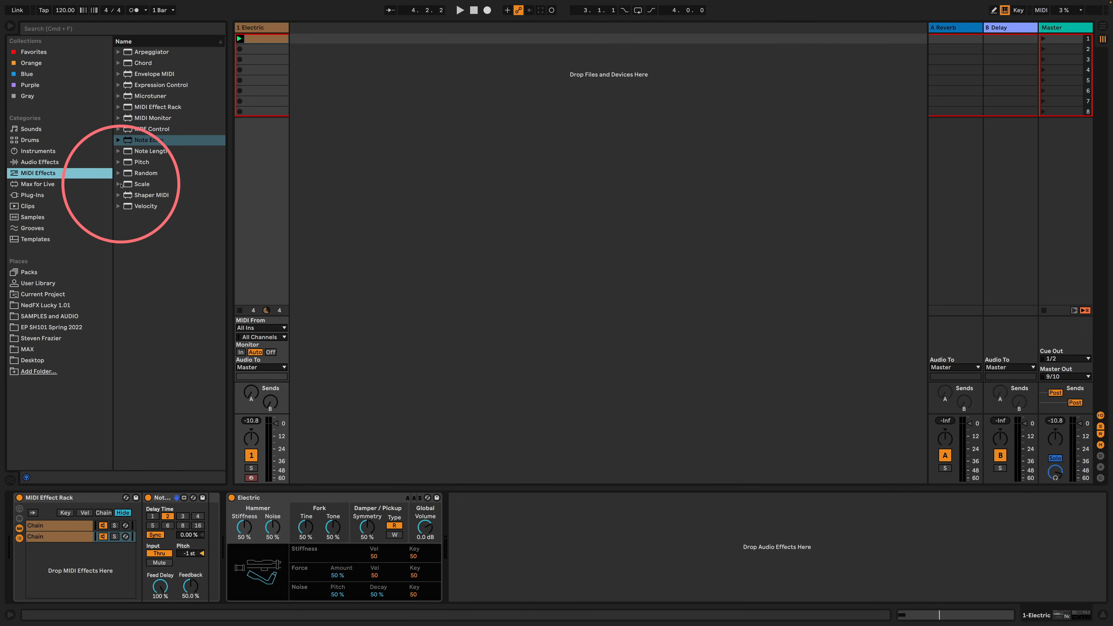
click(118, 185)
scroll(171, 199, down, 1)
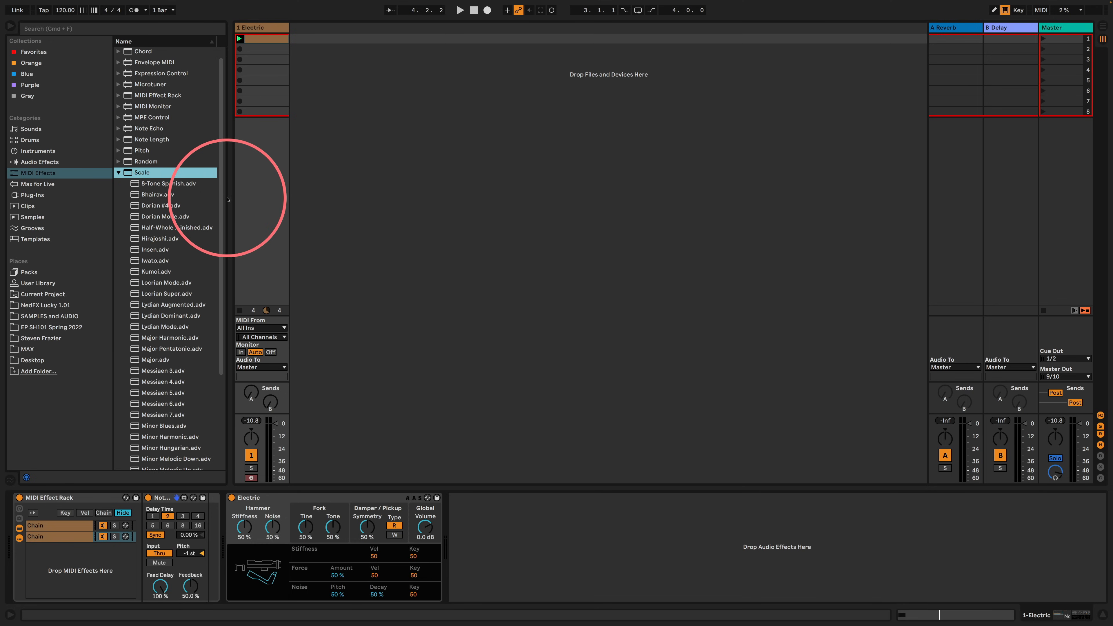
drag(230, 197, 309, 198)
scroll(184, 263, down, 3)
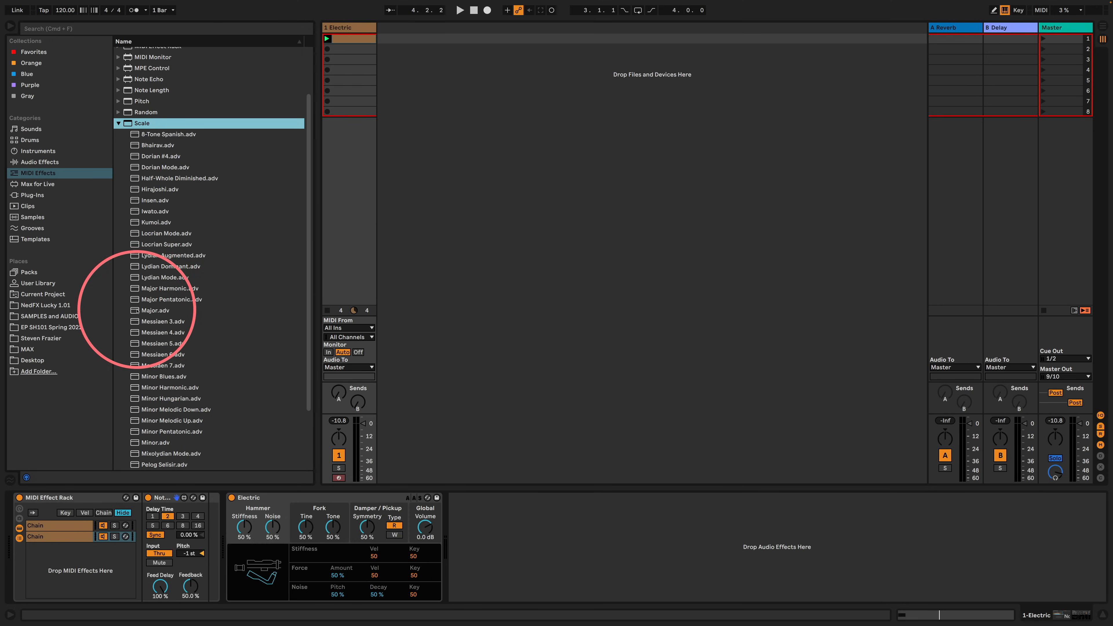
drag(157, 311, 224, 513)
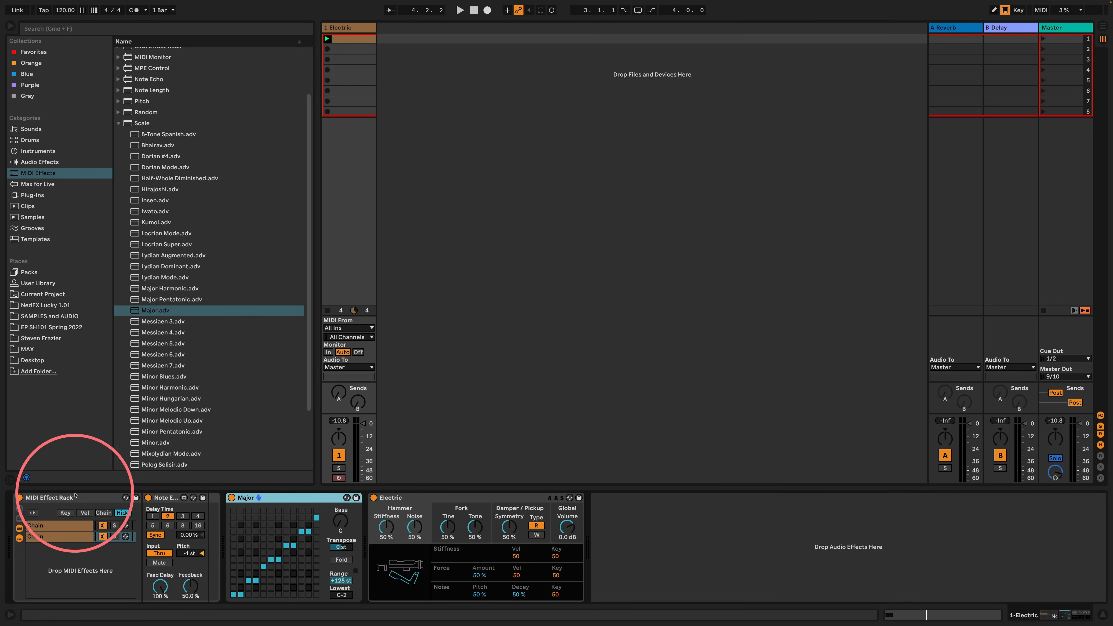
Check the first chain's Note Echo settings and play the clip to hear the echoes through the Major scale.
click(65, 513)
click(61, 526)
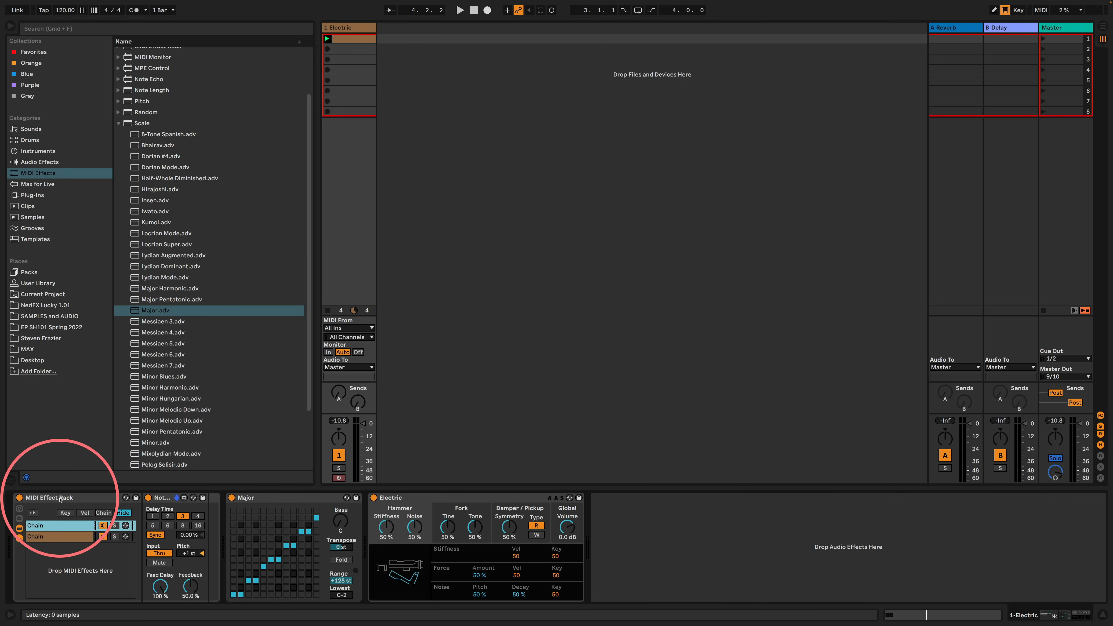
click(211, 517)
click(270, 521)
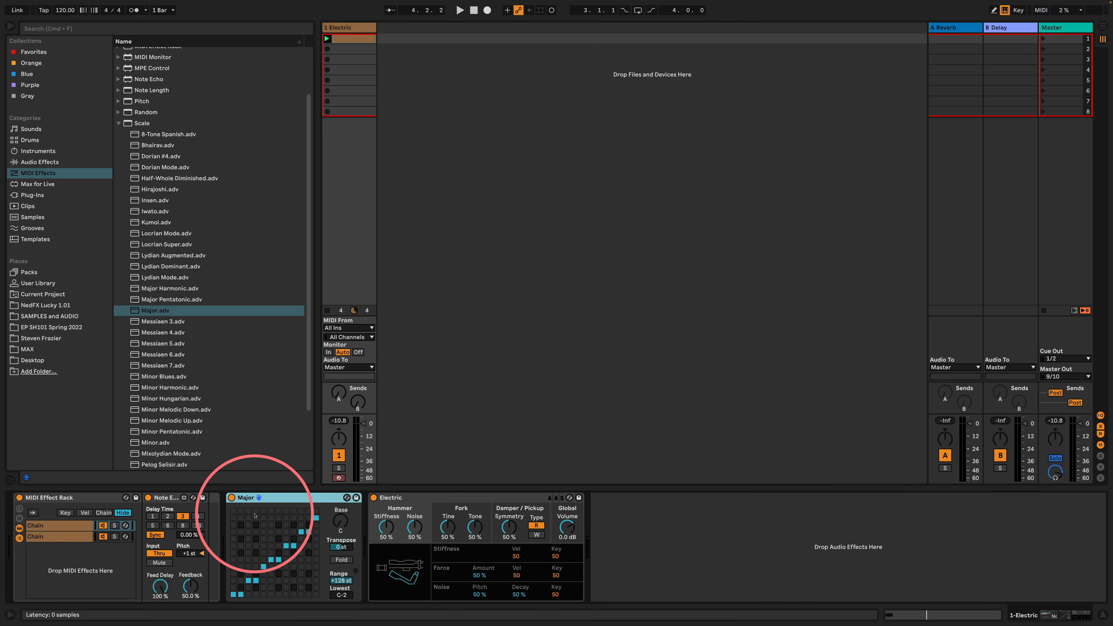
key(space)
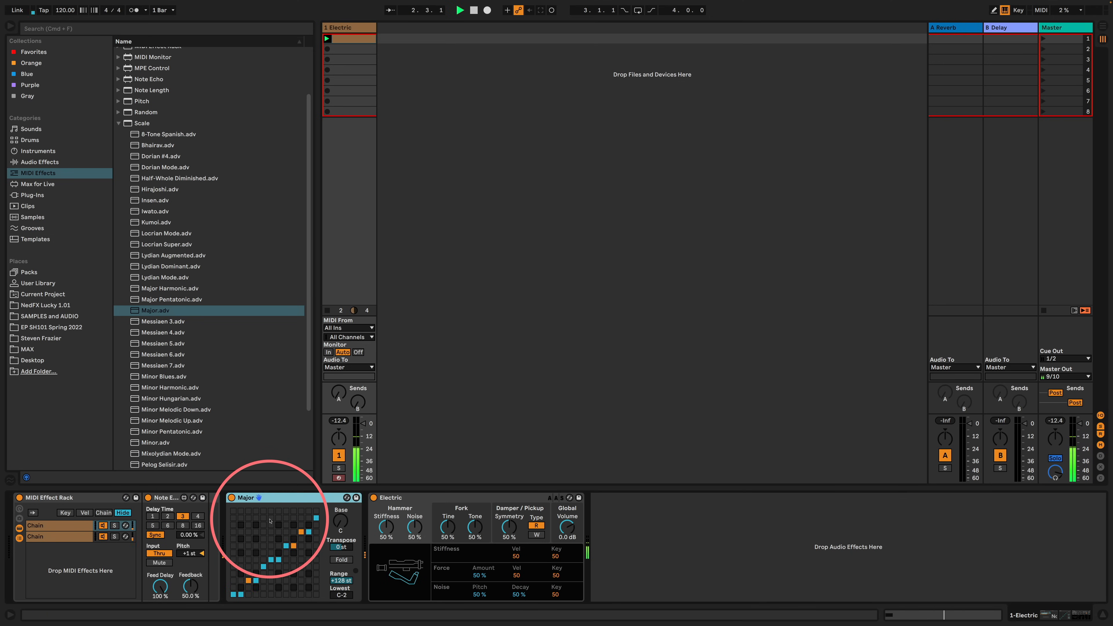
During playback, adjust the first chain's Note Echo pitch upward and set the second chain's Note Echo pitch to -2 st.
click(65, 525)
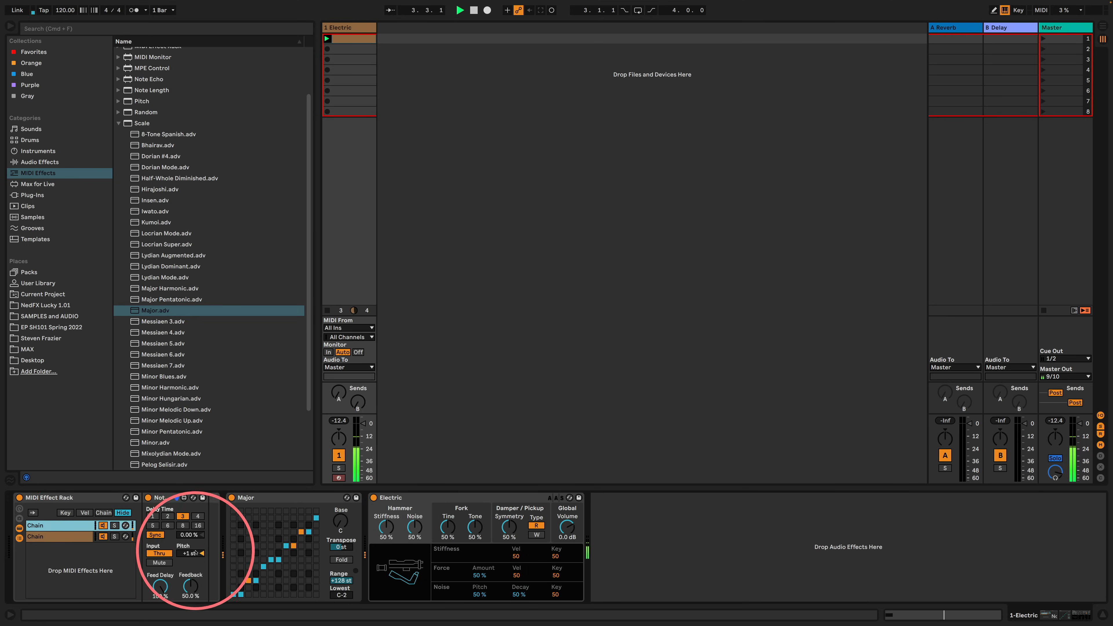
drag(196, 553, 196, 549)
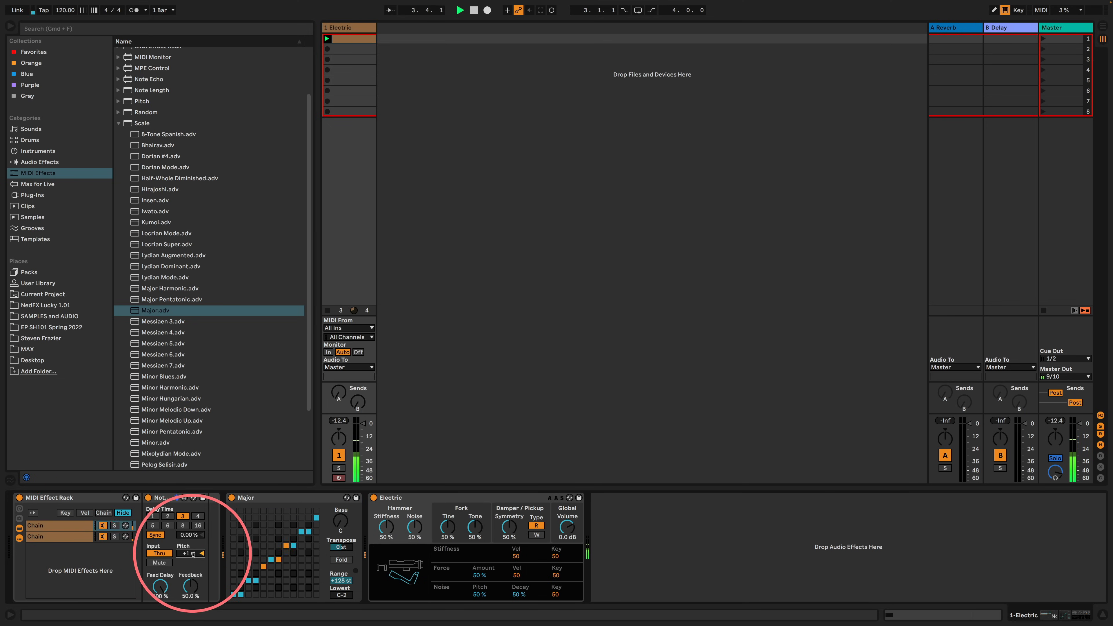
click(66, 539)
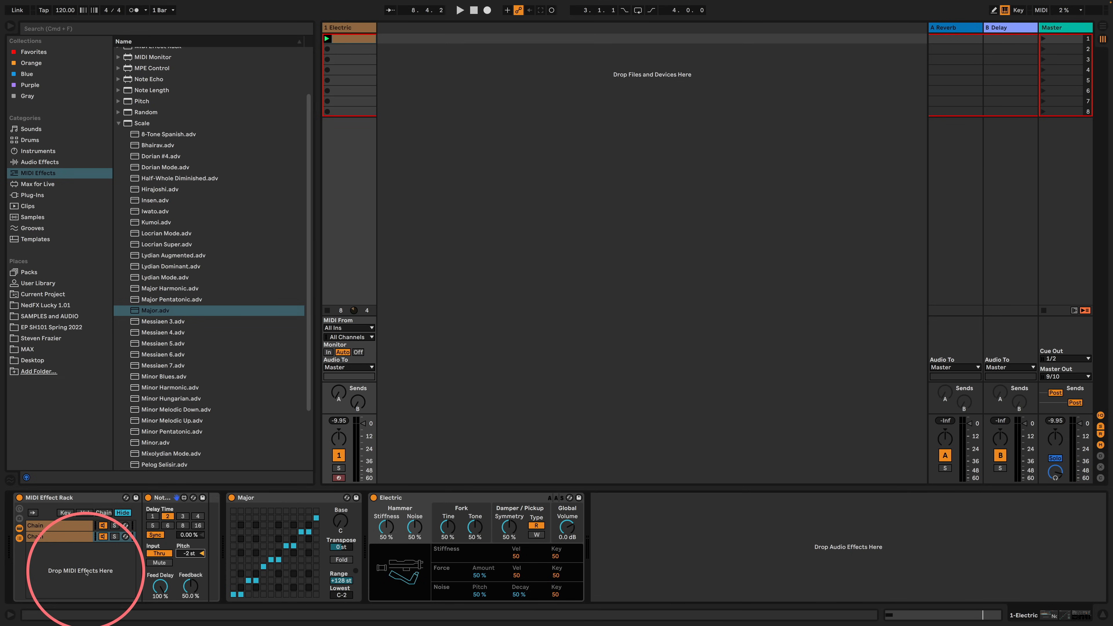
Delete the rack's second chain and ungroup the MIDI Effect Rack, leaving the first Note Echo directly on the track.
click(53, 537)
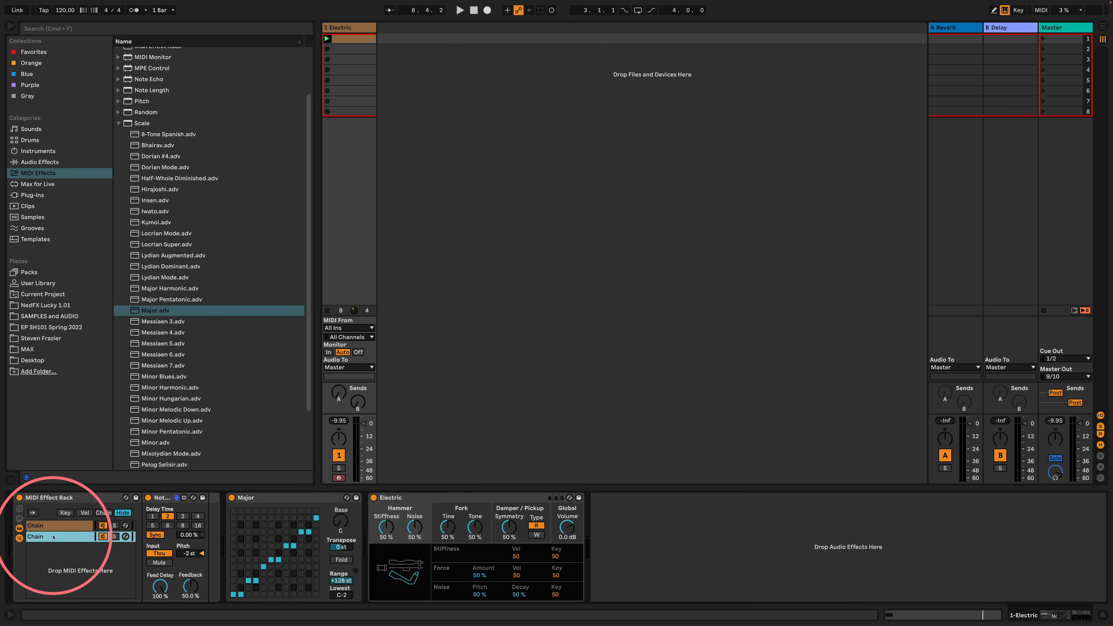
key(Delete)
click(56, 497)
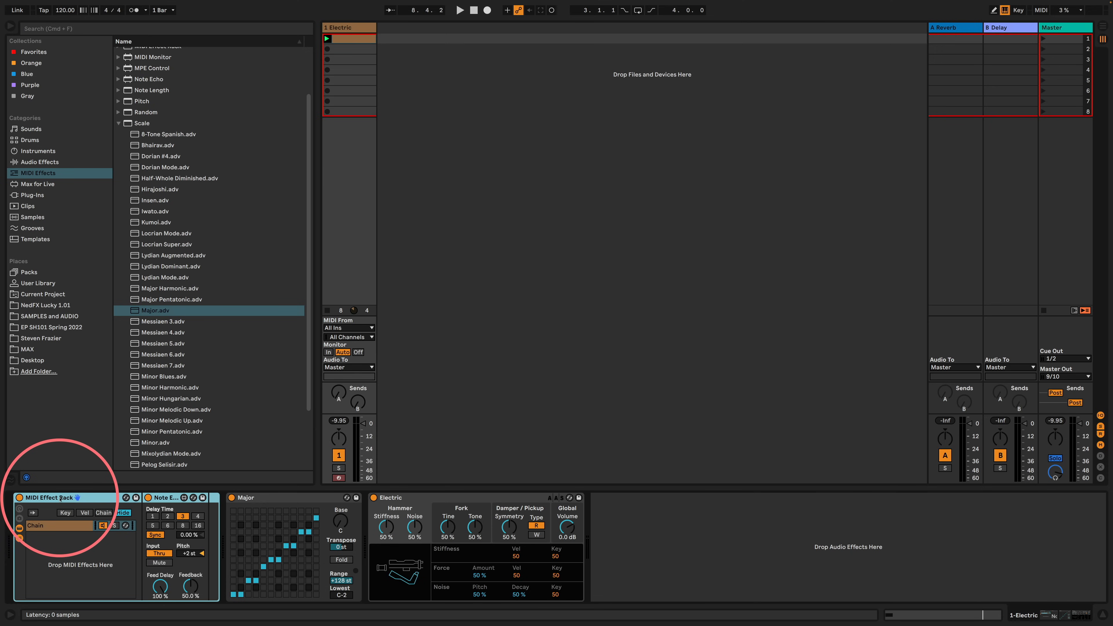
right_click(56, 498)
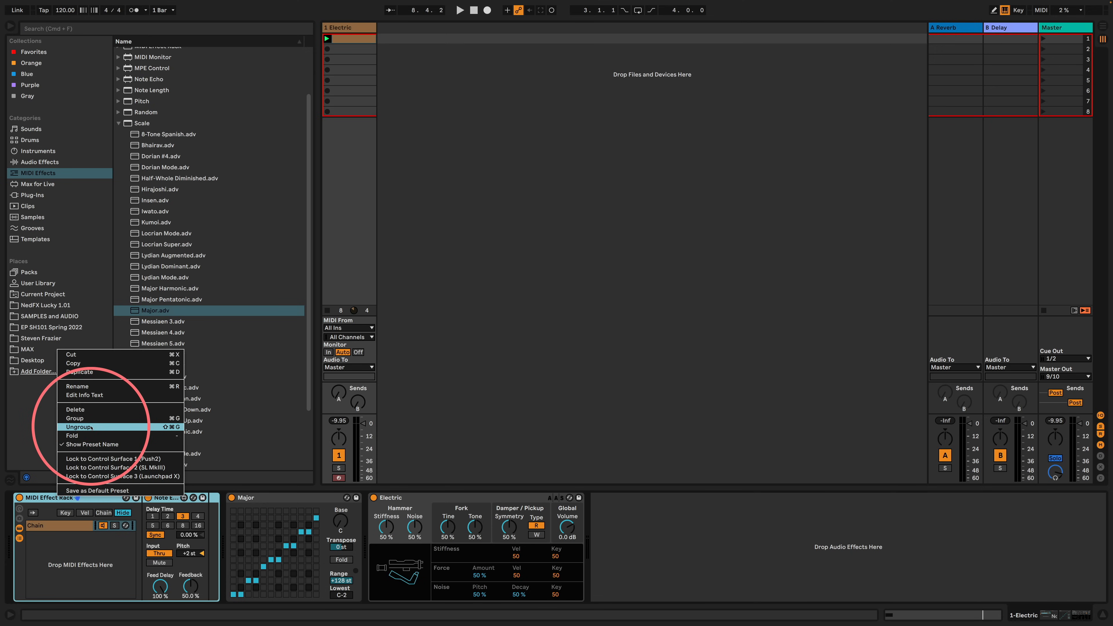
click(91, 428)
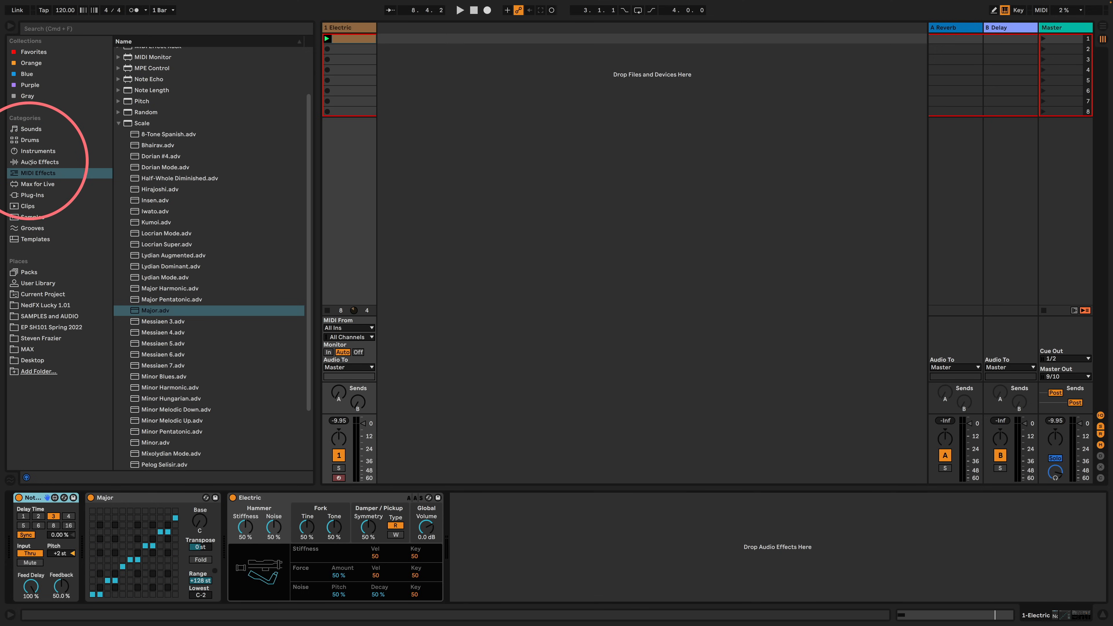
Add the Expression Control MIDI effect between Note Echo and the Major scale device.
scroll(157, 168, up, 3)
click(152, 184)
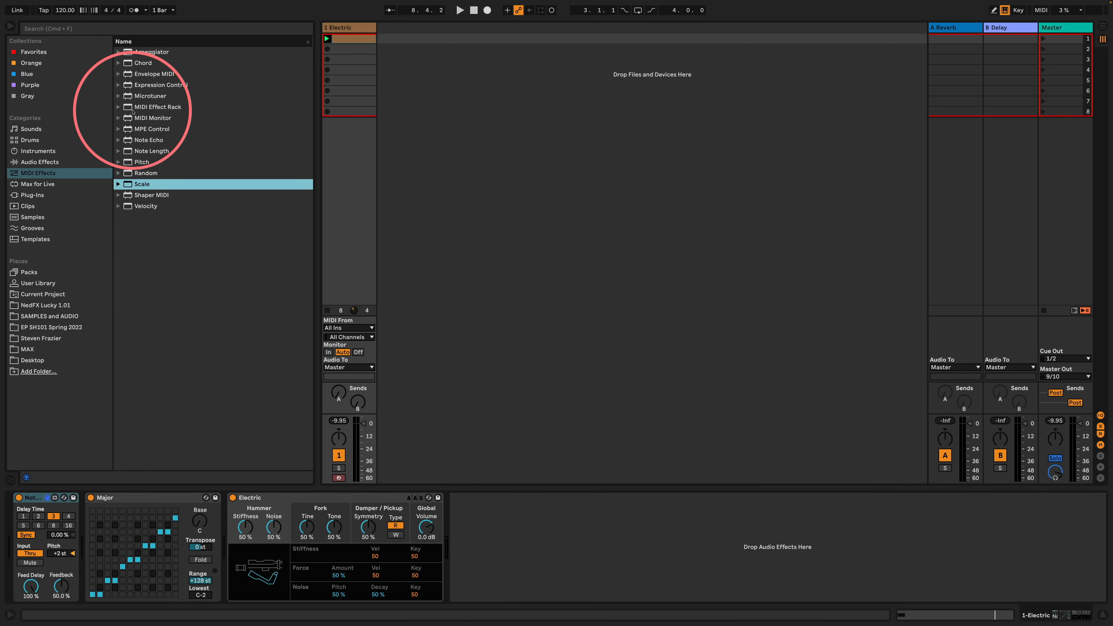
drag(127, 85, 82, 514)
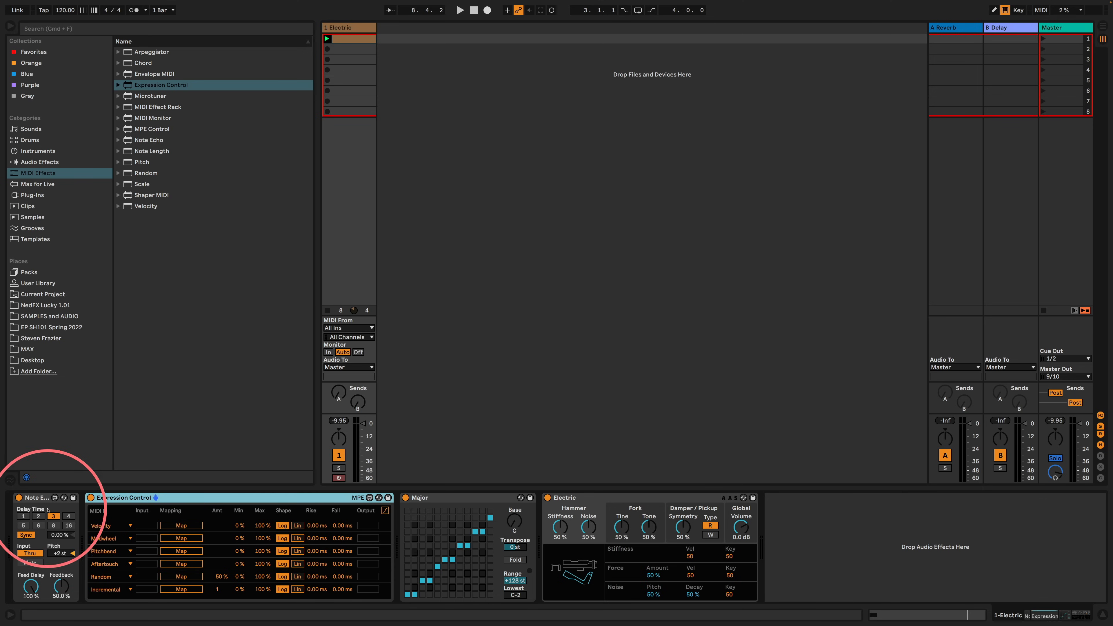
click(45, 497)
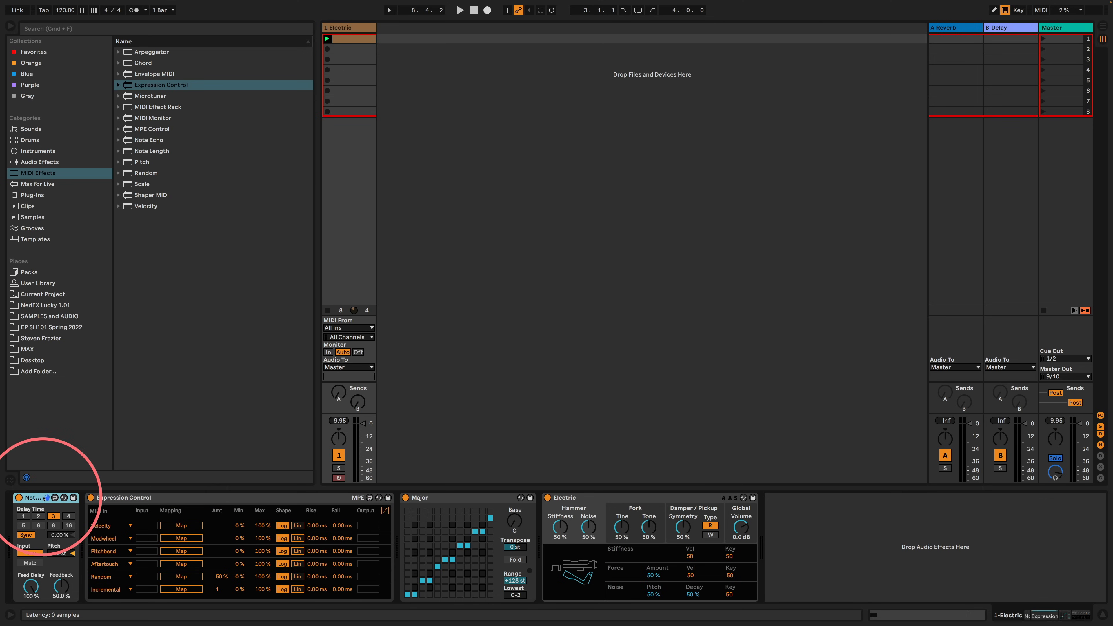
click(126, 498)
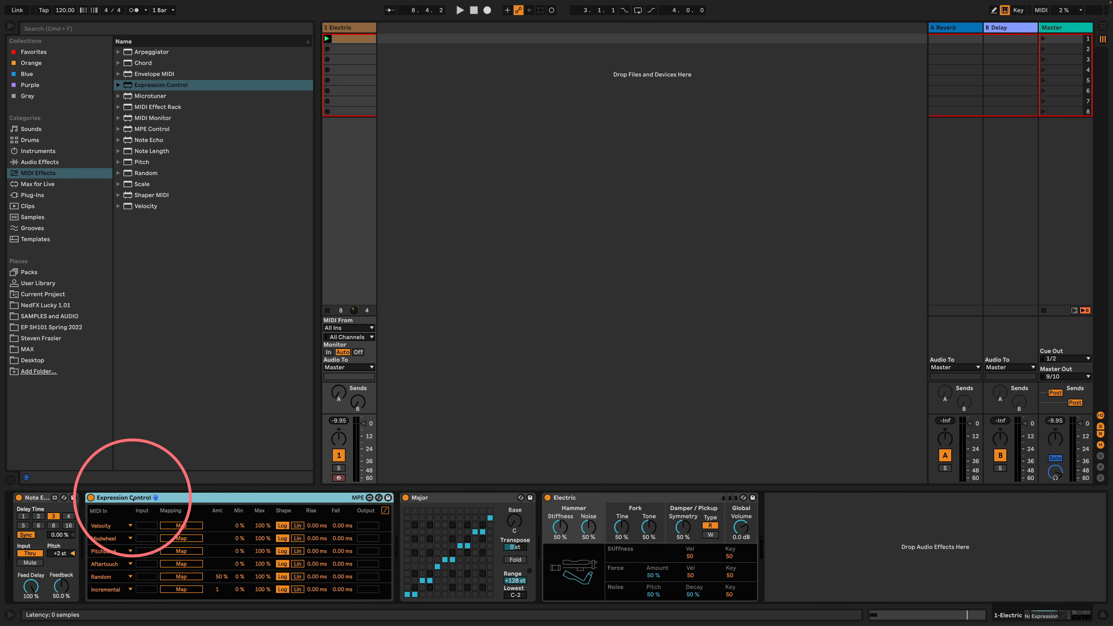
Move Expression Control ahead of Note Echo, play the clip to watch its input meters, and check the clip's notes.
drag(133, 498, 11, 508)
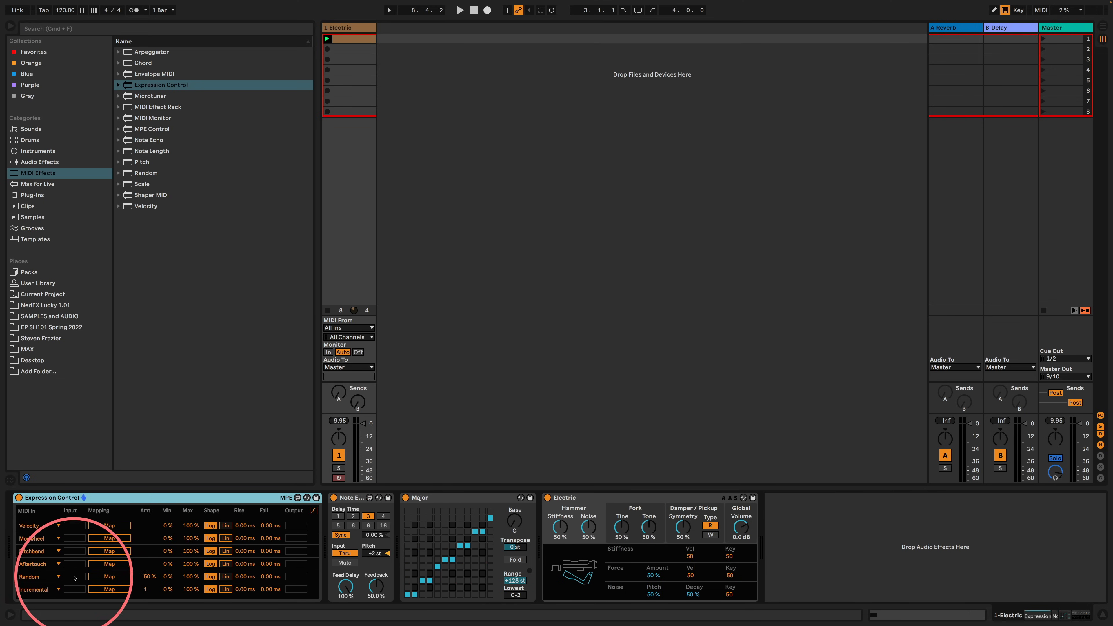
key(space)
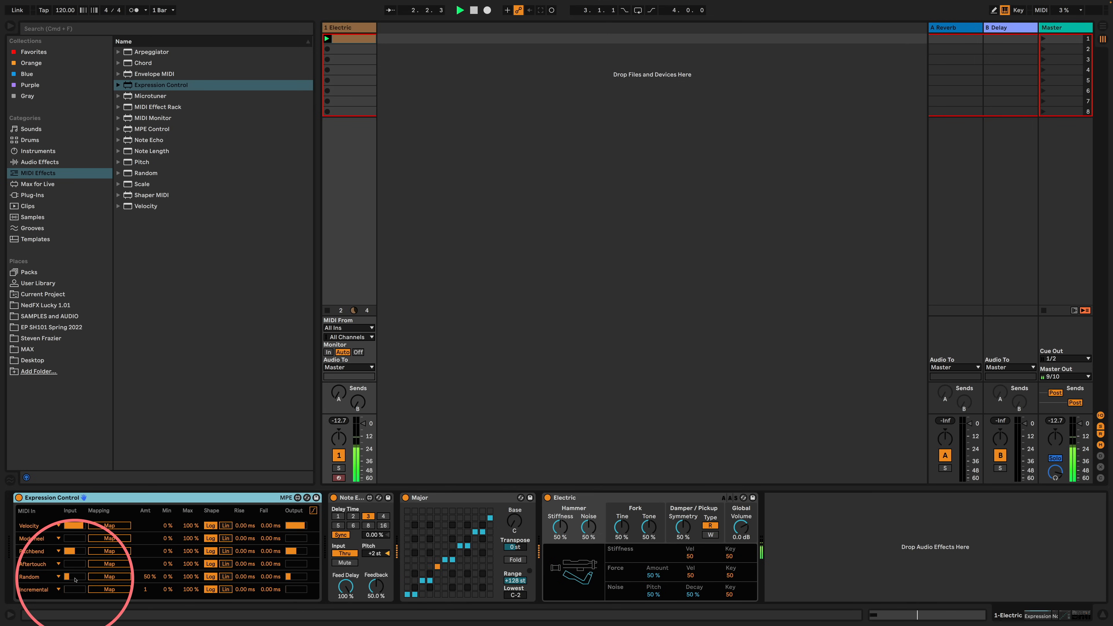
key(space)
click(350, 40)
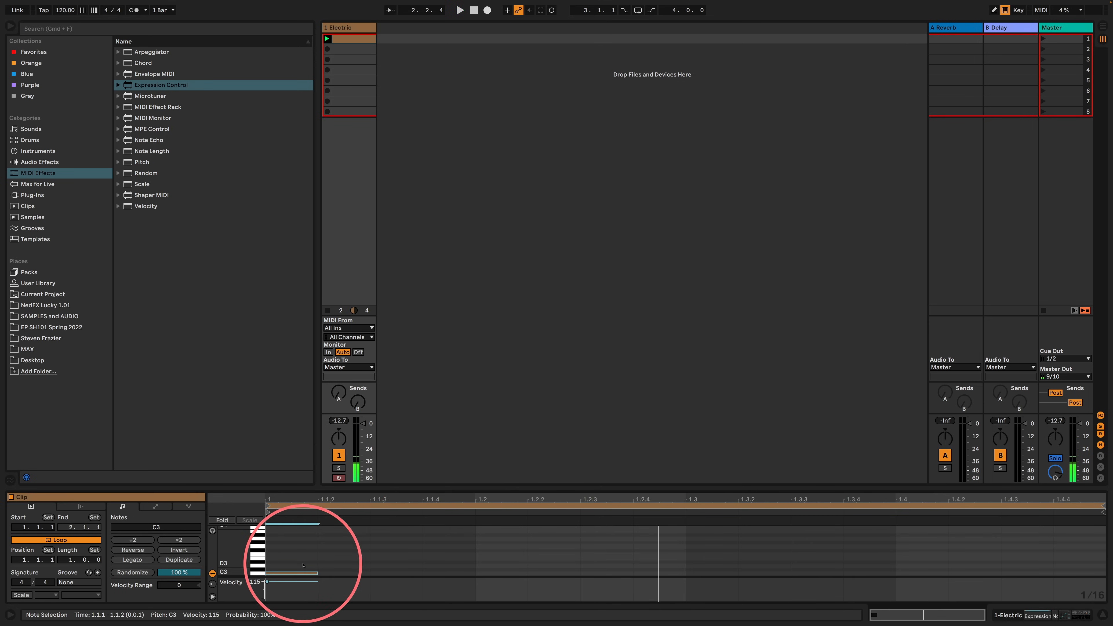
click(1010, 615)
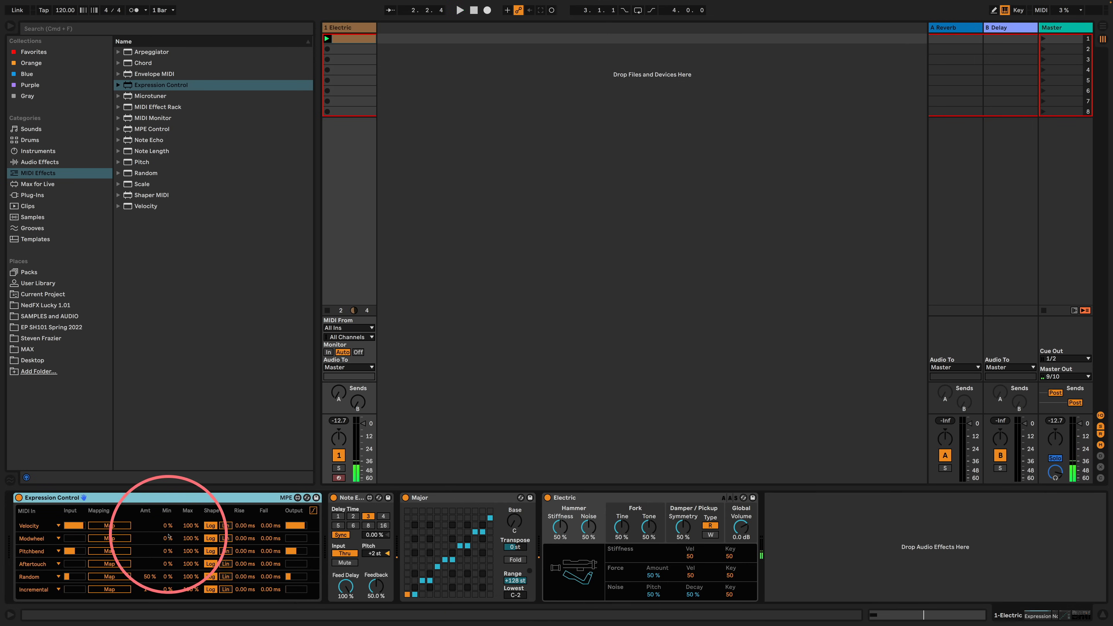
Move Expression Control back behind Note Echo and play the clip to watch how it responds to the echoes.
drag(71, 498, 363, 472)
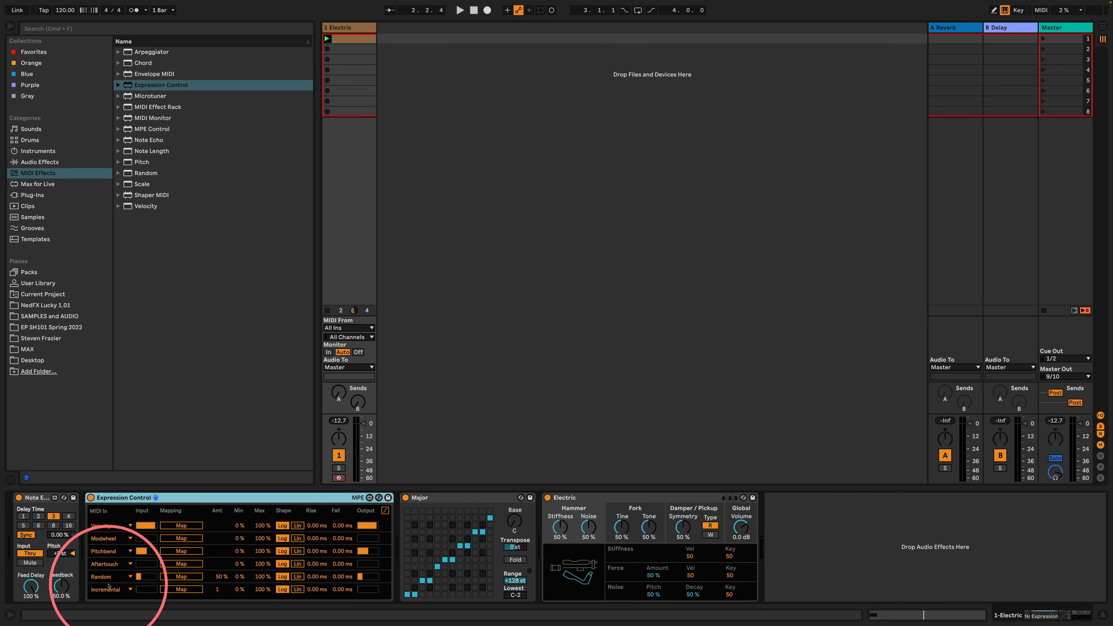
key(space)
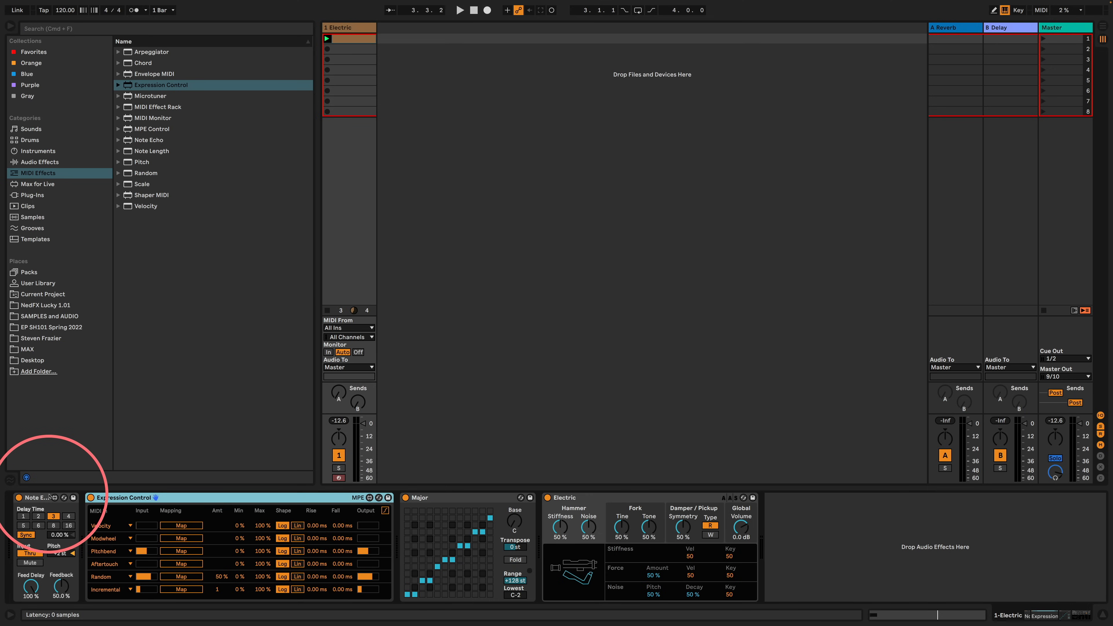
Map Expression Control's Random source to Note Echo's delay time and play the clip with the echo pitch reset to 0 st.
click(172, 577)
click(41, 518)
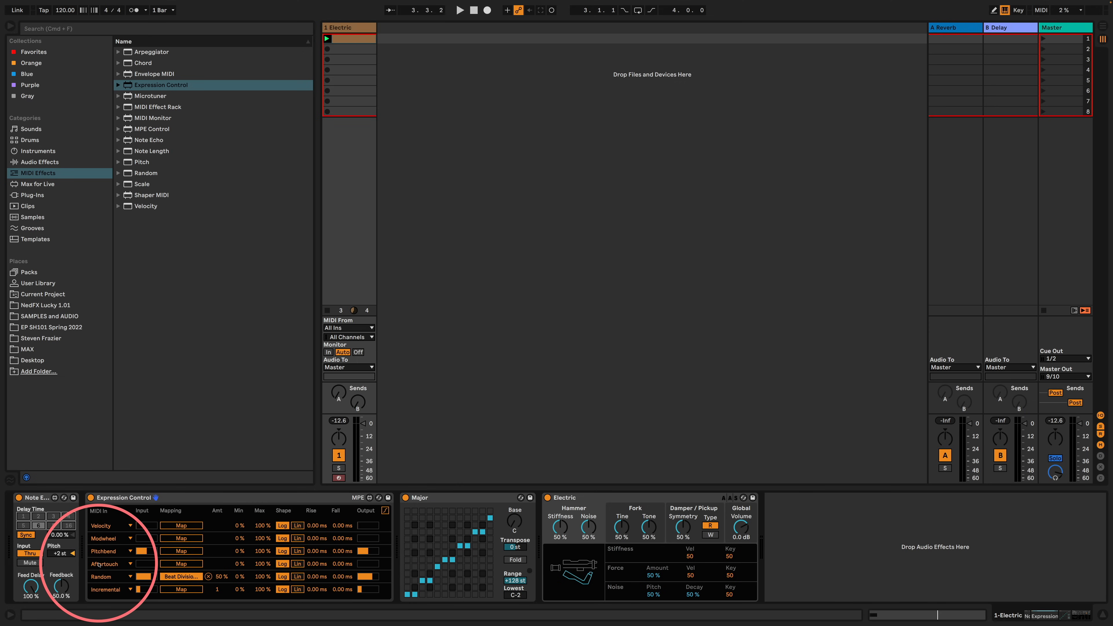
click(73, 553)
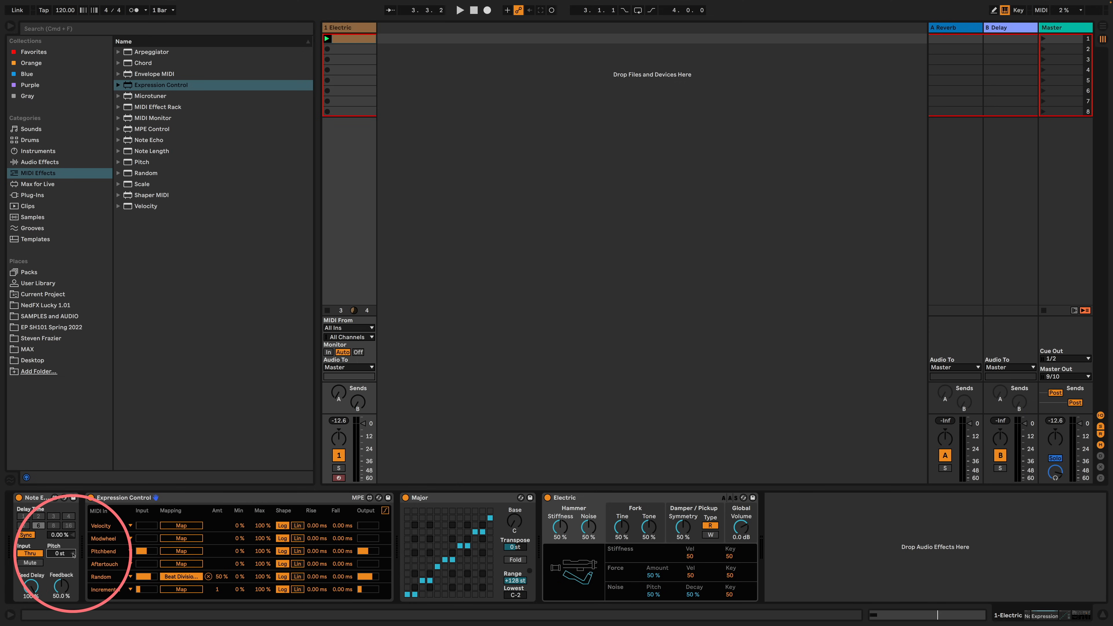
key(space)
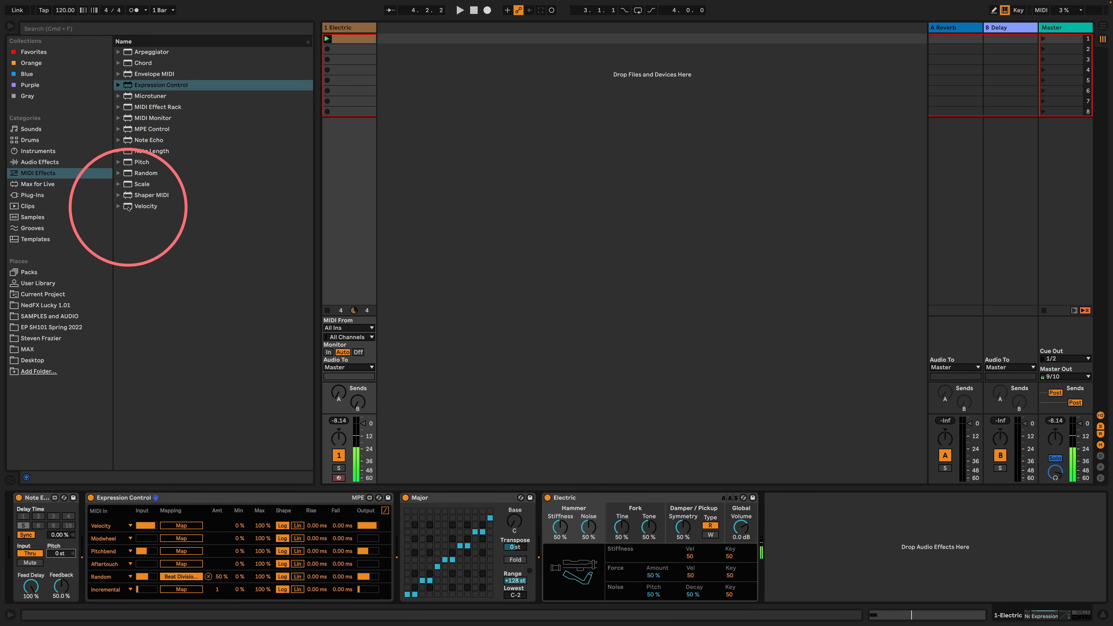
Add a Velocity effect between the Major scale and Electric with Random 21 and Out Hi 61, and play the clip.
drag(132, 206, 536, 486)
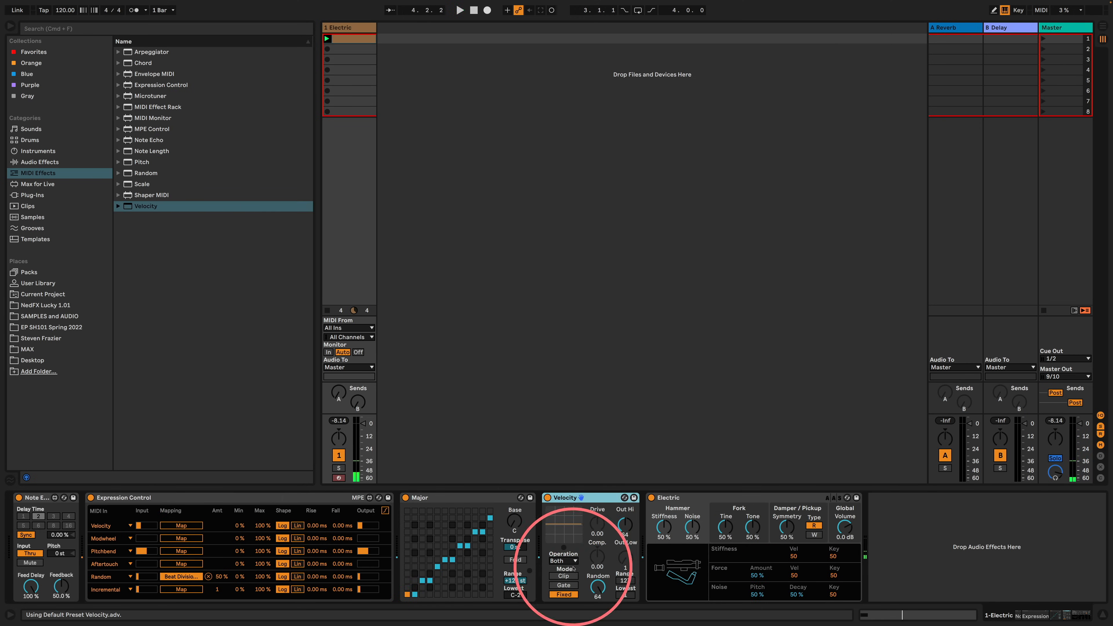
drag(599, 587, 598, 605)
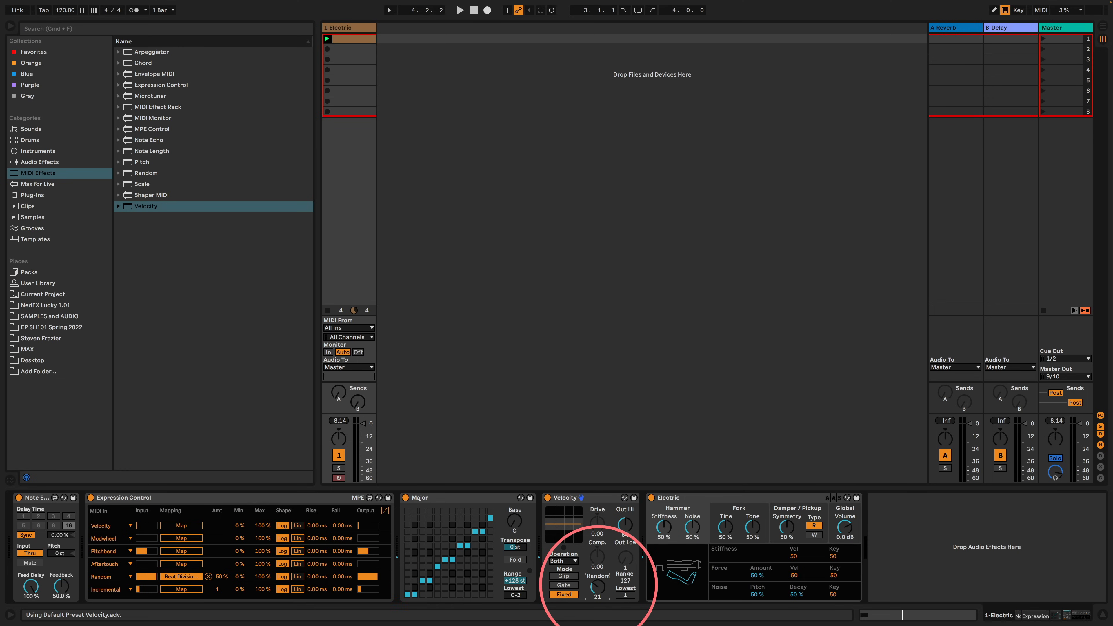
mouse_move(622, 521)
mouse_down()
mouse_move(622, 533)
mouse_move(624, 504)
mouse_move(623, 517)
mouse_up()
key(space)
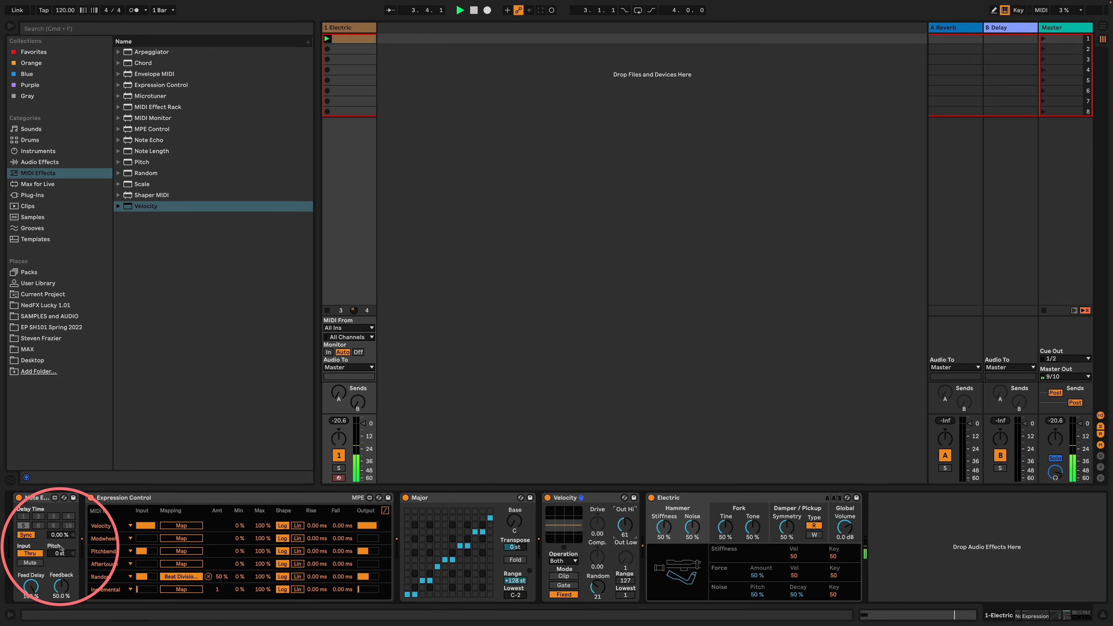
During playback, set the Max of the Random mapping for Note Echo's delay time to 50 %.
click(66, 517)
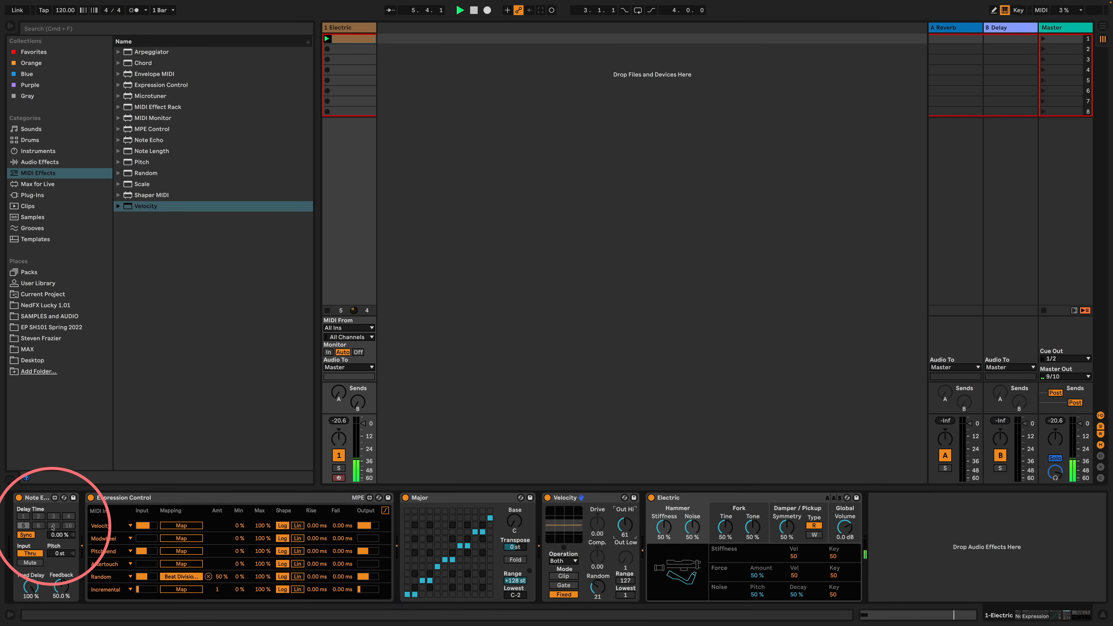
click(53, 526)
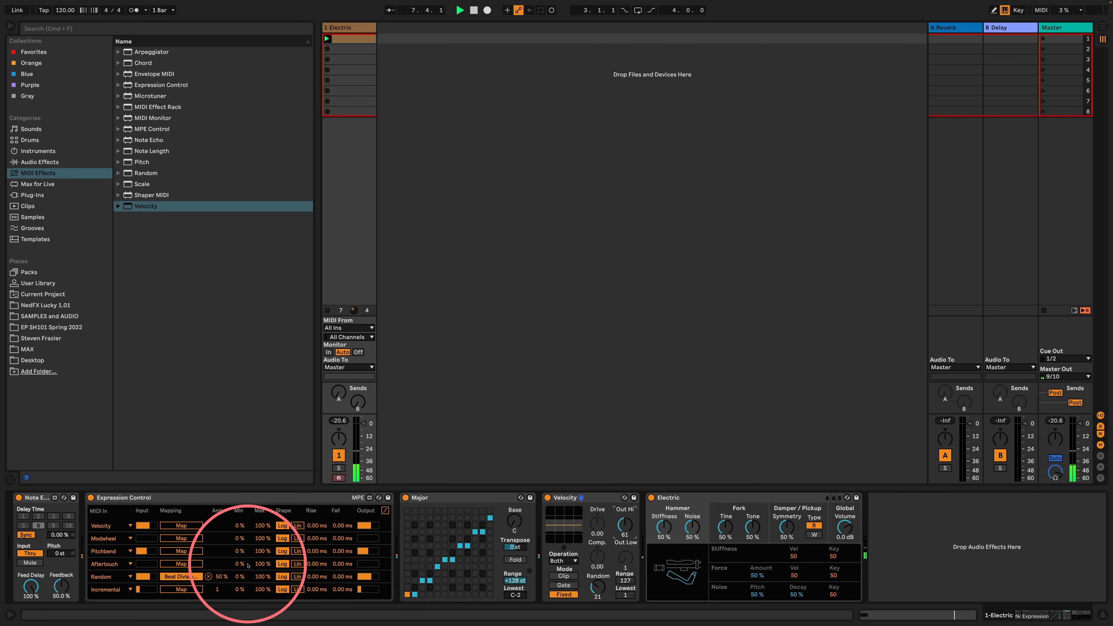
click(261, 578)
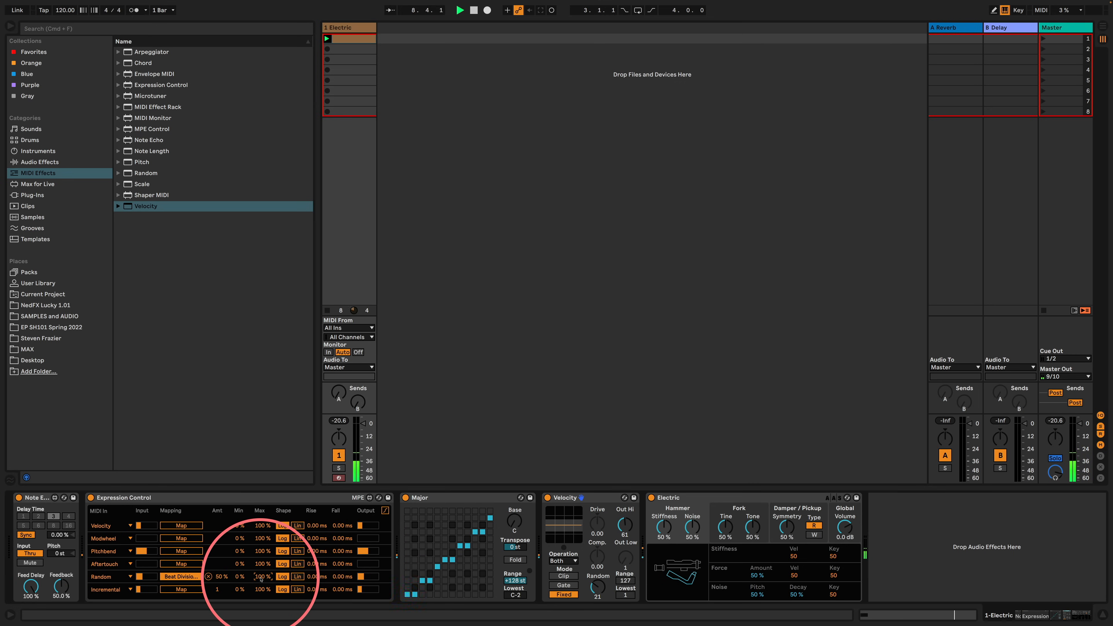
text(50)
key(Return)
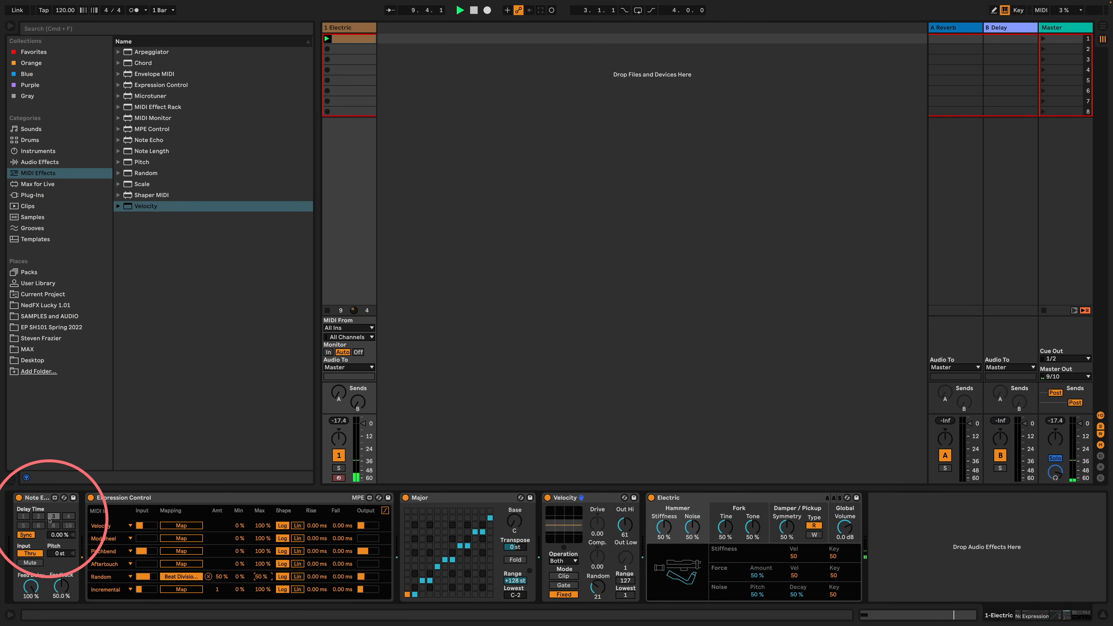
click(39, 517)
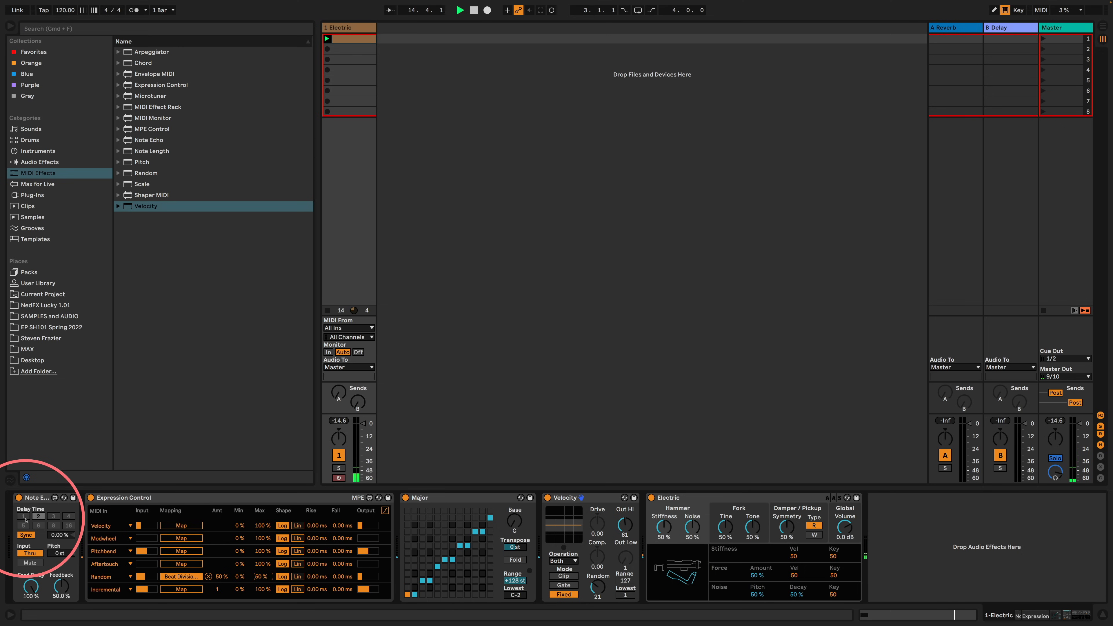
click(25, 518)
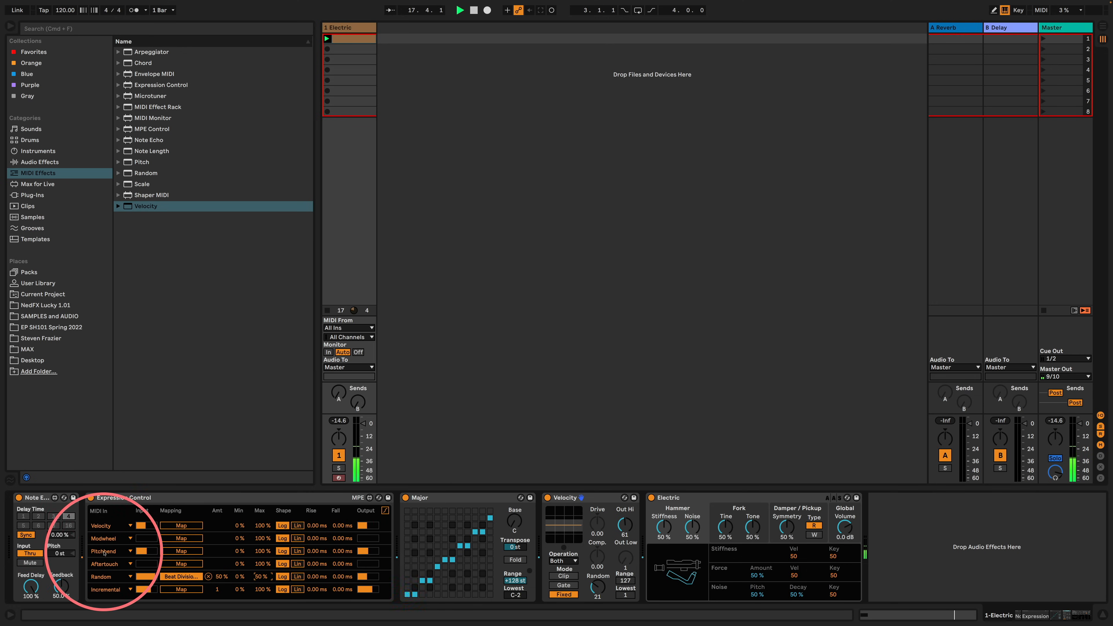
Change Expression Control's Incremental source to Random, map it to Note Echo's Pitch, and play the clip.
click(109, 589)
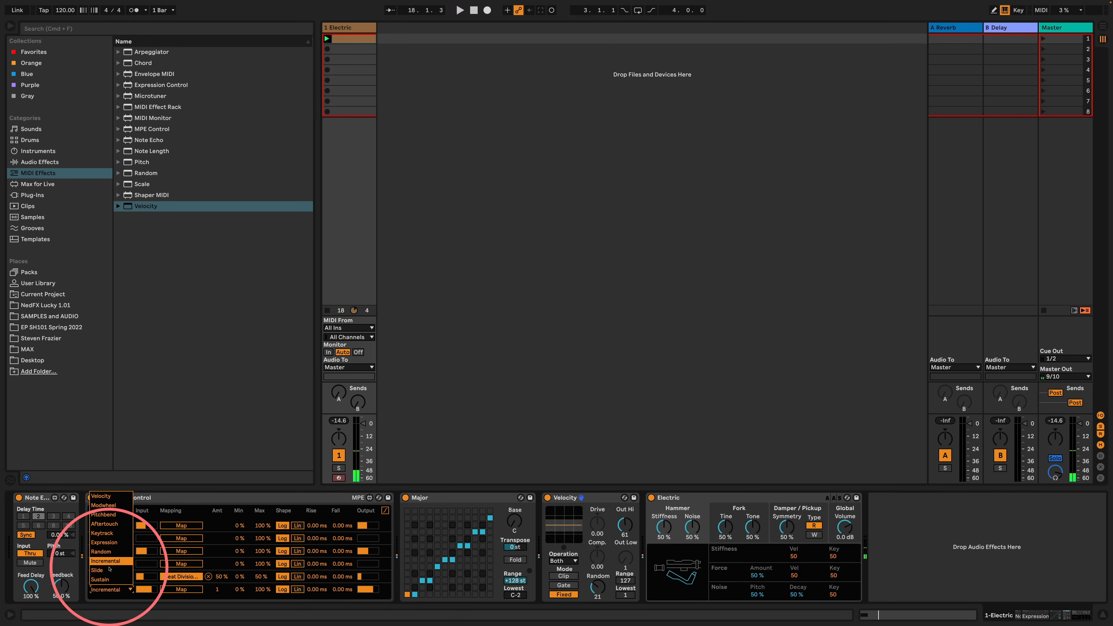
click(101, 552)
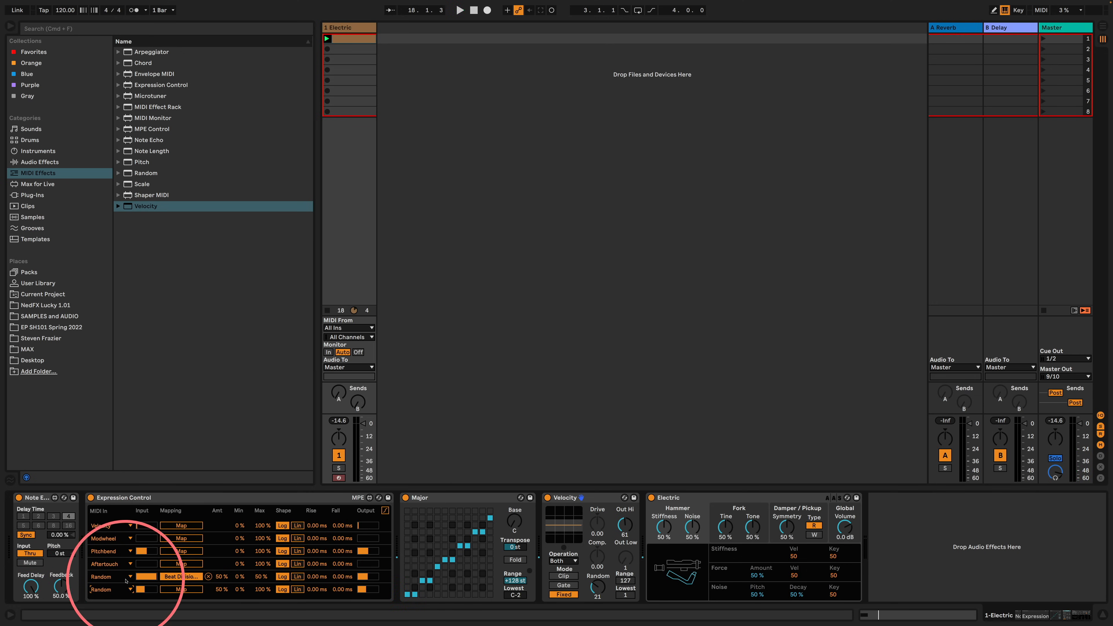
click(171, 589)
click(60, 553)
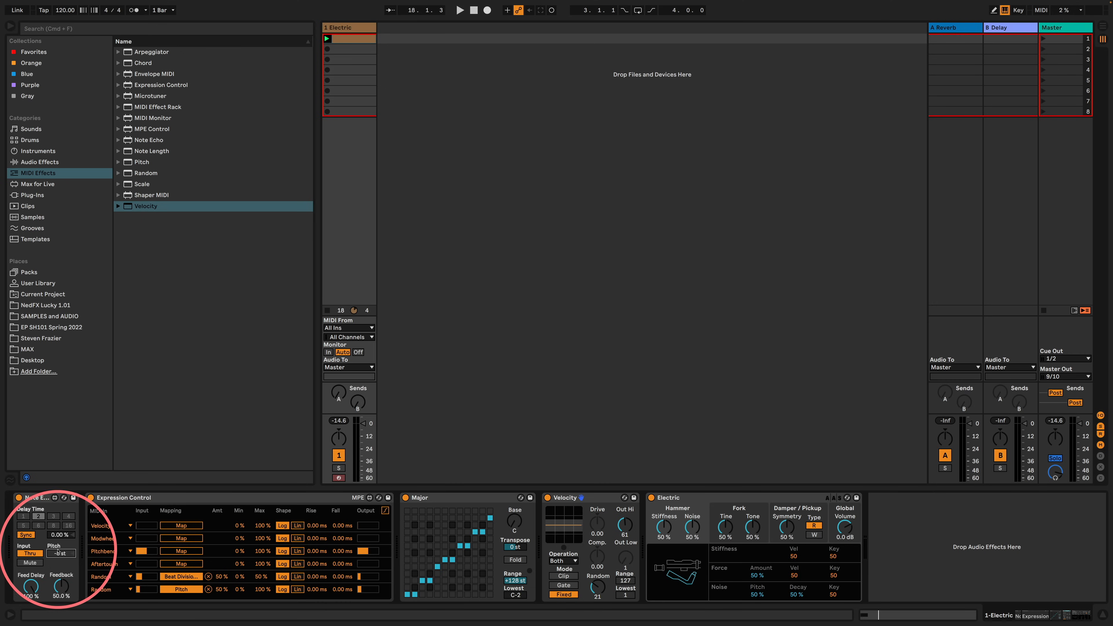
key(space)
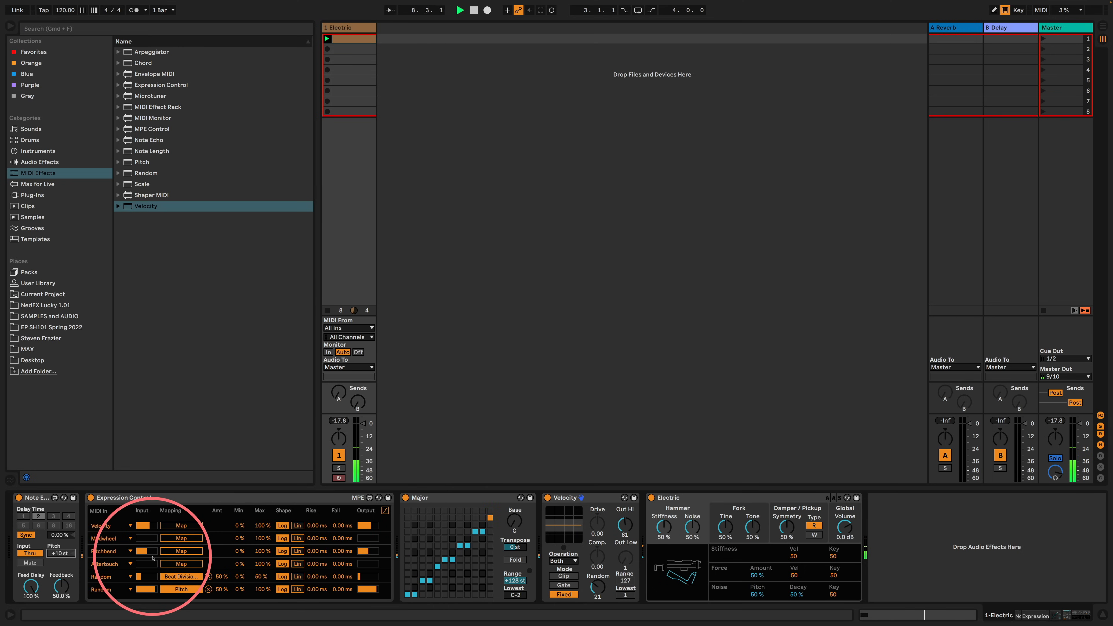
Set Electric's voice count to 8 in its global settings while the clip plays.
click(837, 541)
click(754, 556)
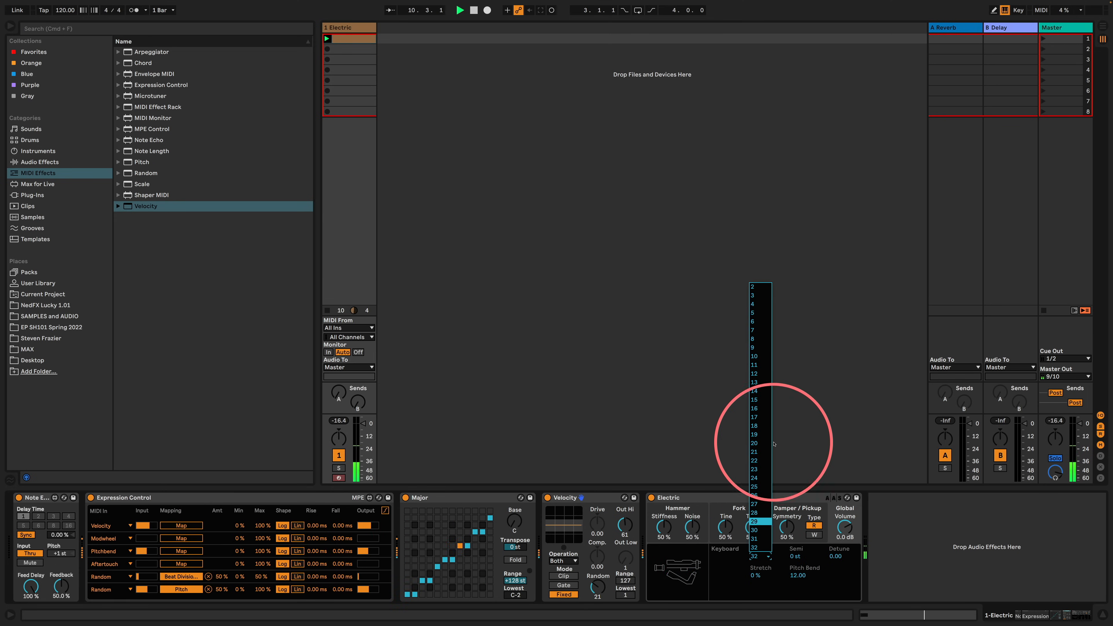
click(758, 339)
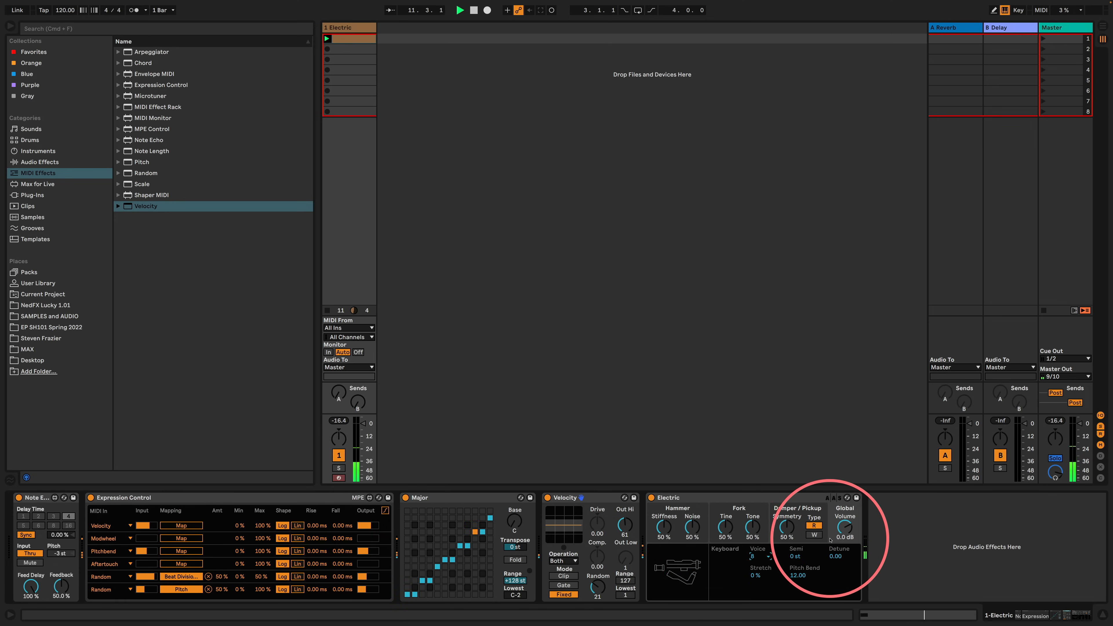
click(691, 499)
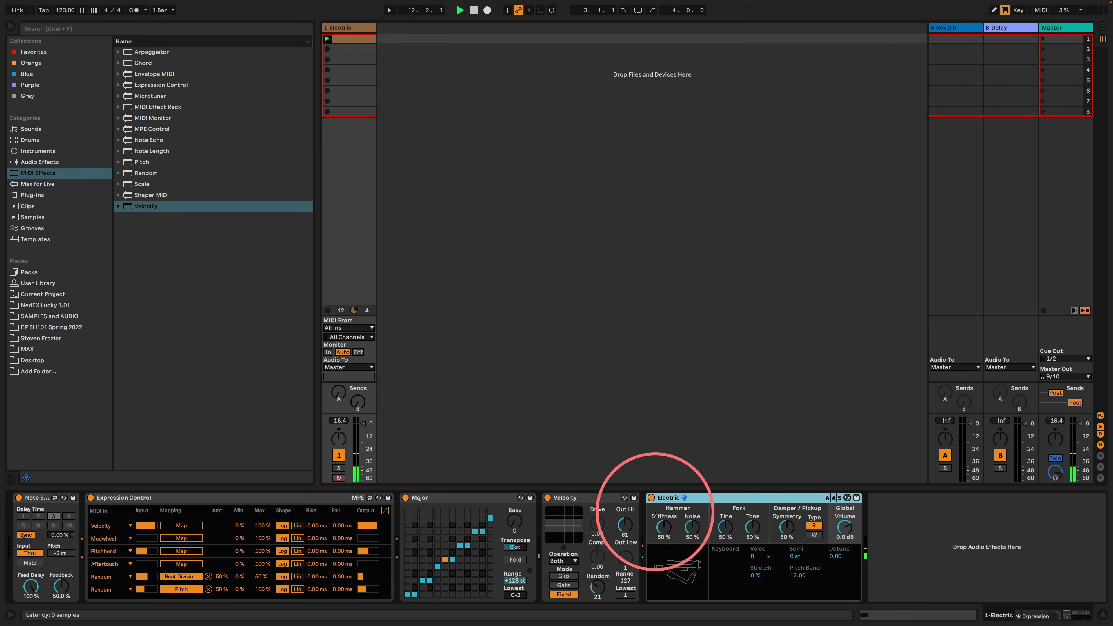
click(229, 500)
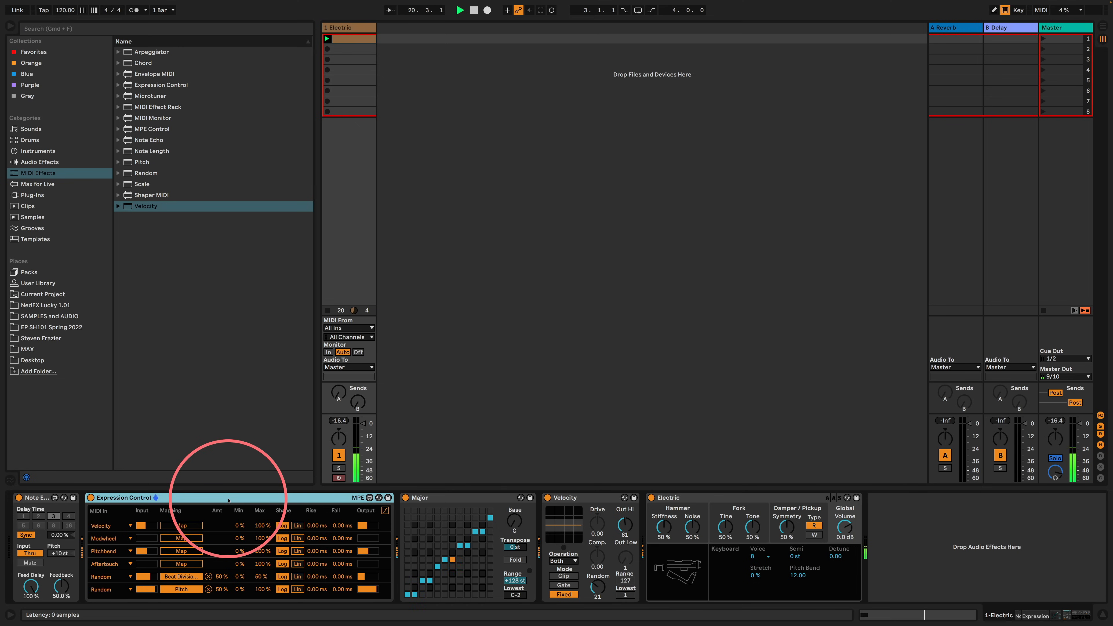
click(40, 498)
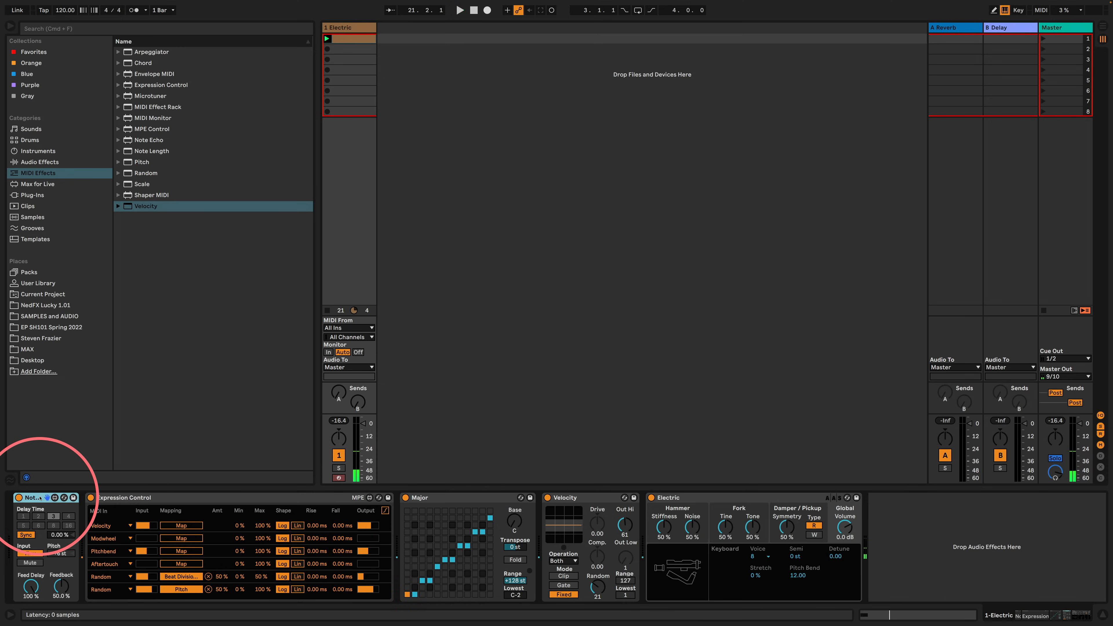
Group Note Echo into a MIDI Effect Rack, show its chain list and duplicate the chain.
key(super+g)
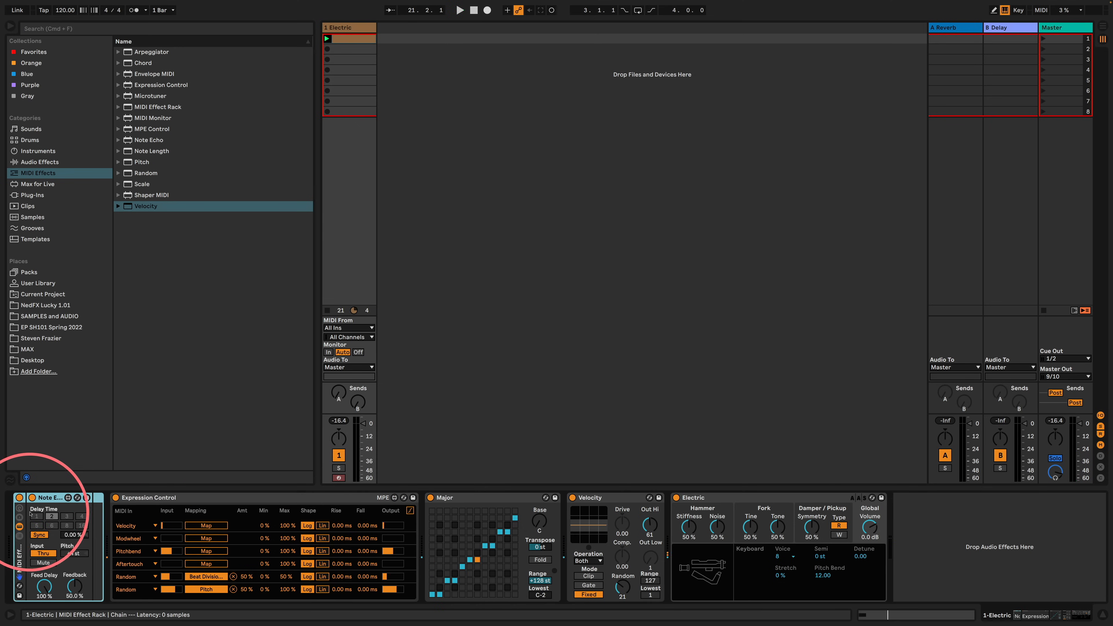
click(19, 536)
click(45, 526)
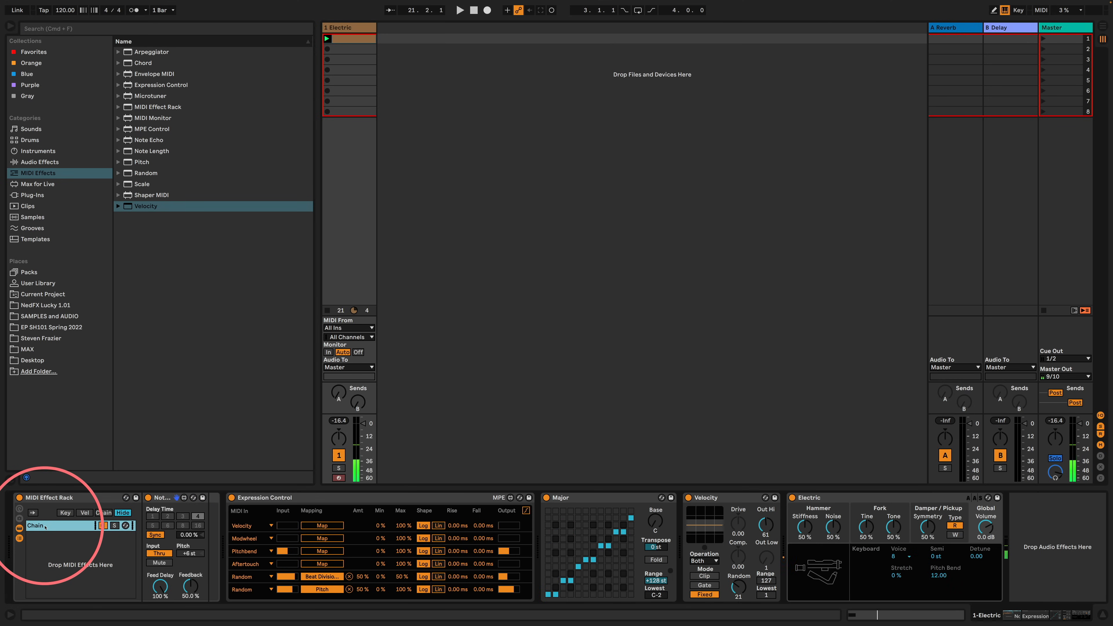
key(super+d)
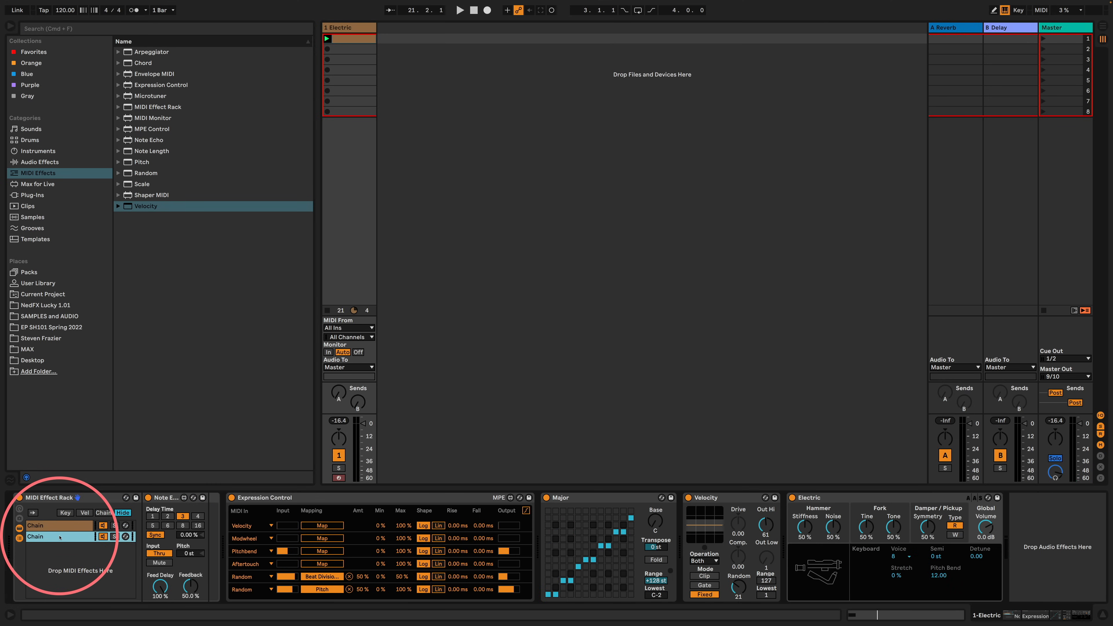
Change Expression Control's Pitchbend and Aftertouch sources to Random.
click(247, 551)
click(241, 513)
click(247, 564)
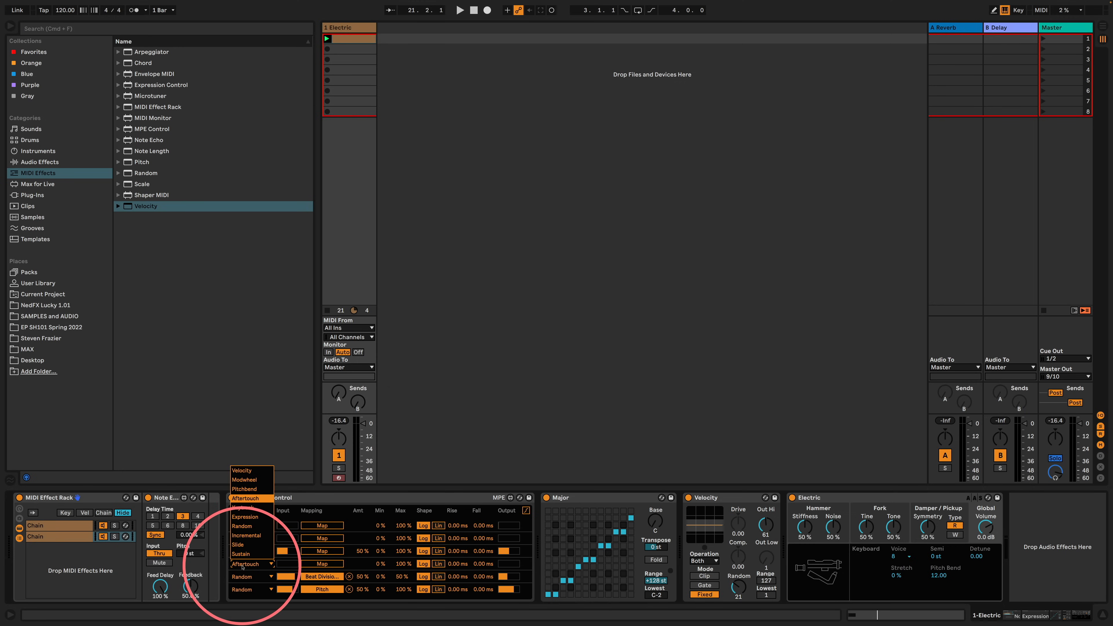
click(248, 527)
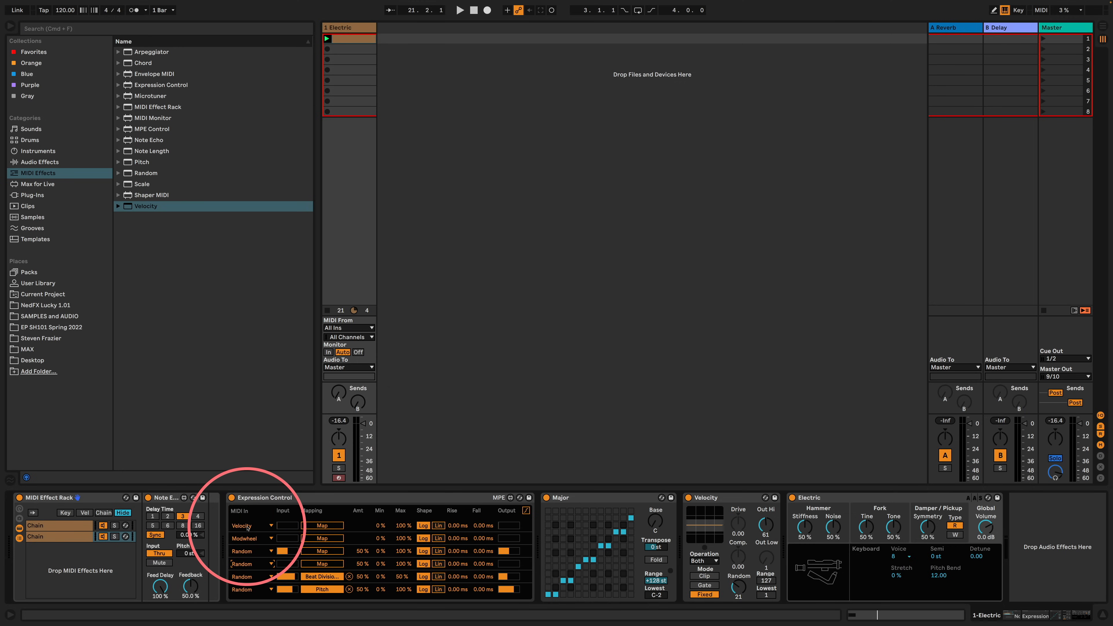
Map the third-row Random source to the duplicated Note Echo's beat division and set its Max to 50 %.
click(313, 551)
click(183, 520)
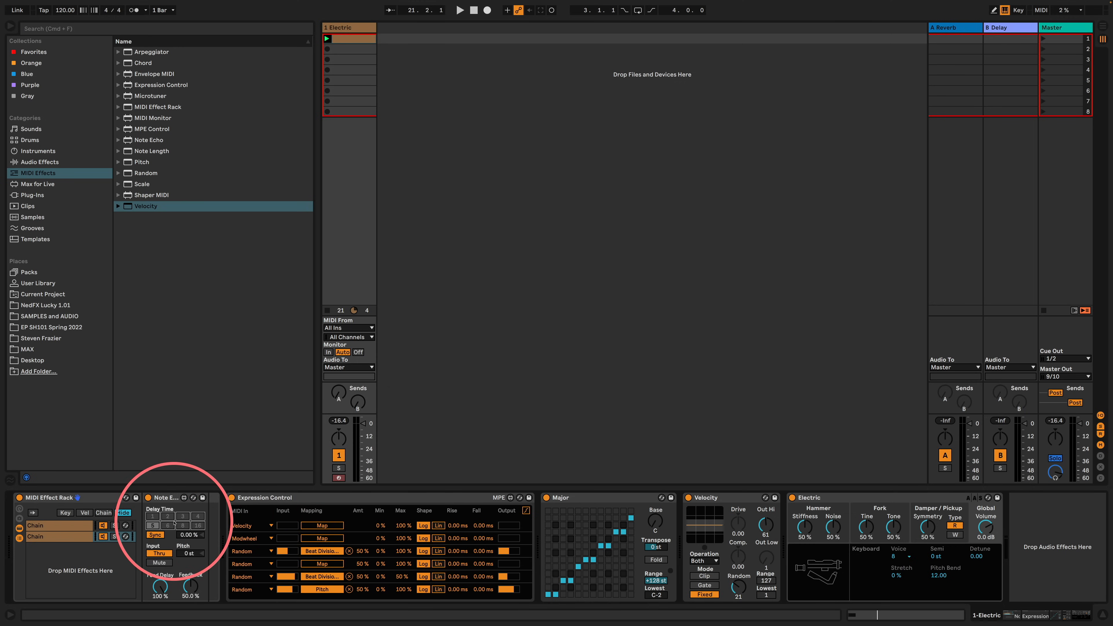
click(398, 551)
text(50)
key(Return)
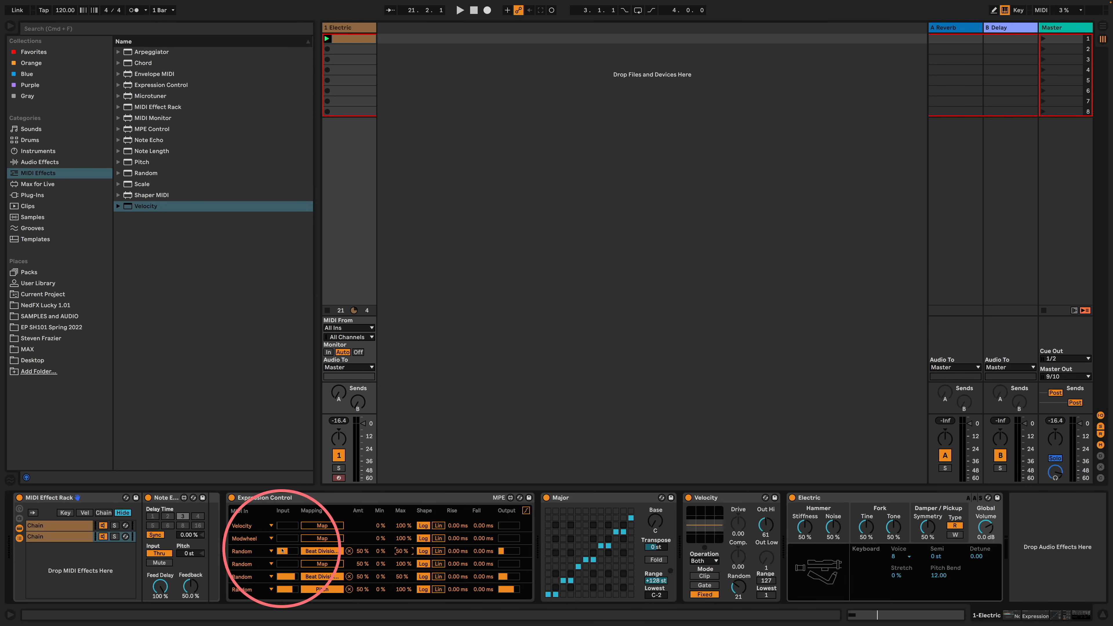
Map the fourth-row Random source to the duplicated Note Echo's Pitch, select the first chain and play the clip.
click(313, 565)
click(188, 554)
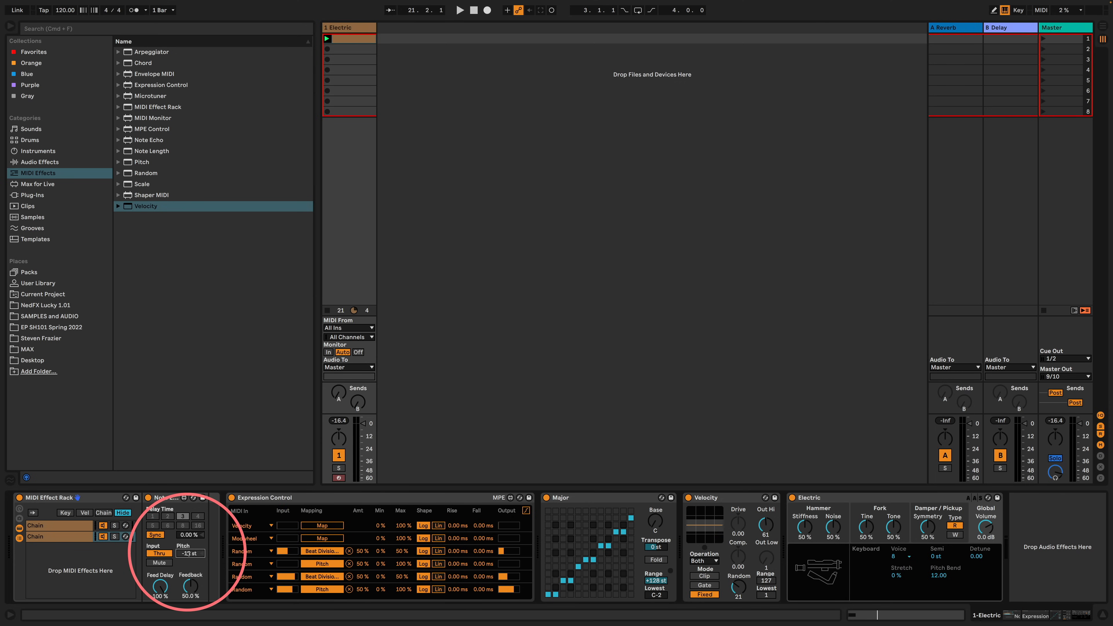
click(78, 526)
key(space)
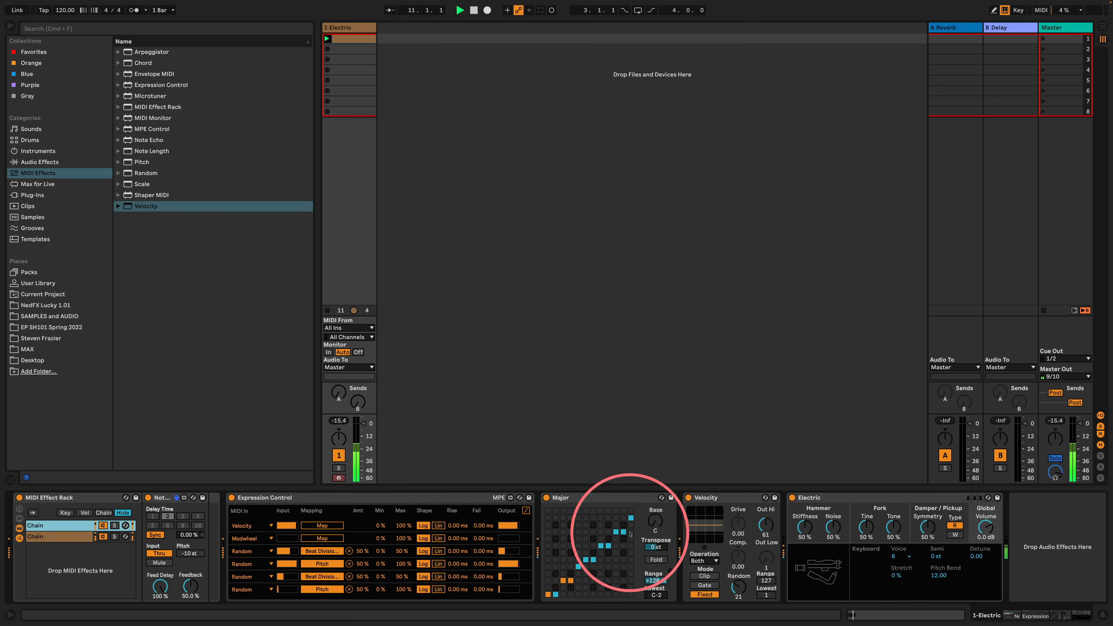
During playback, set the Velocity effect's Random to 16 and Out Hi to 50.
drag(737, 585, 737, 588)
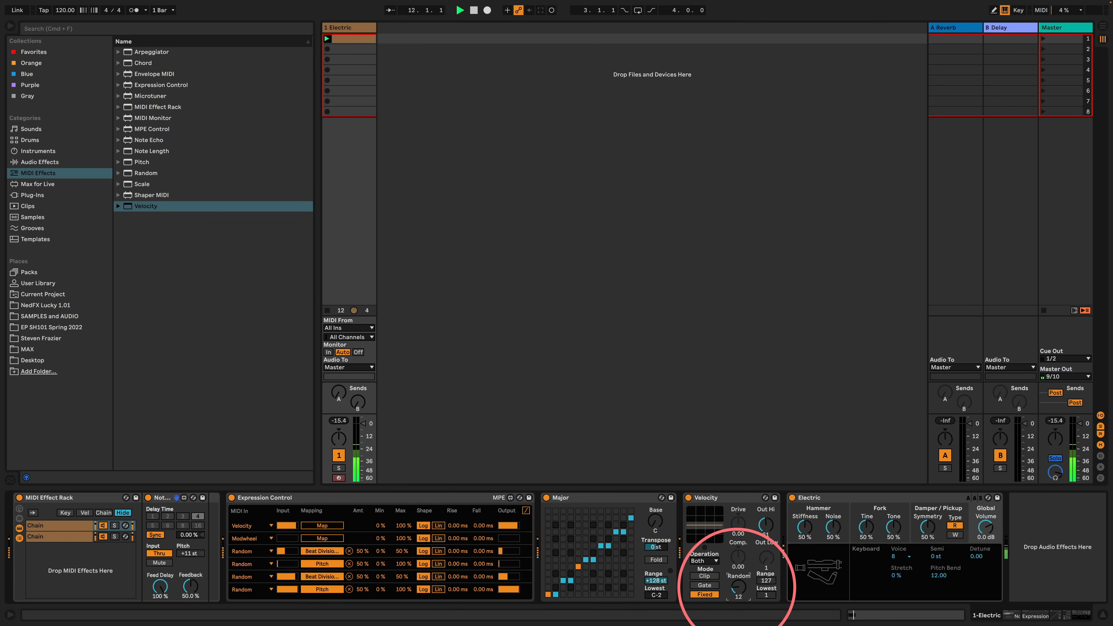
drag(766, 525, 766, 530)
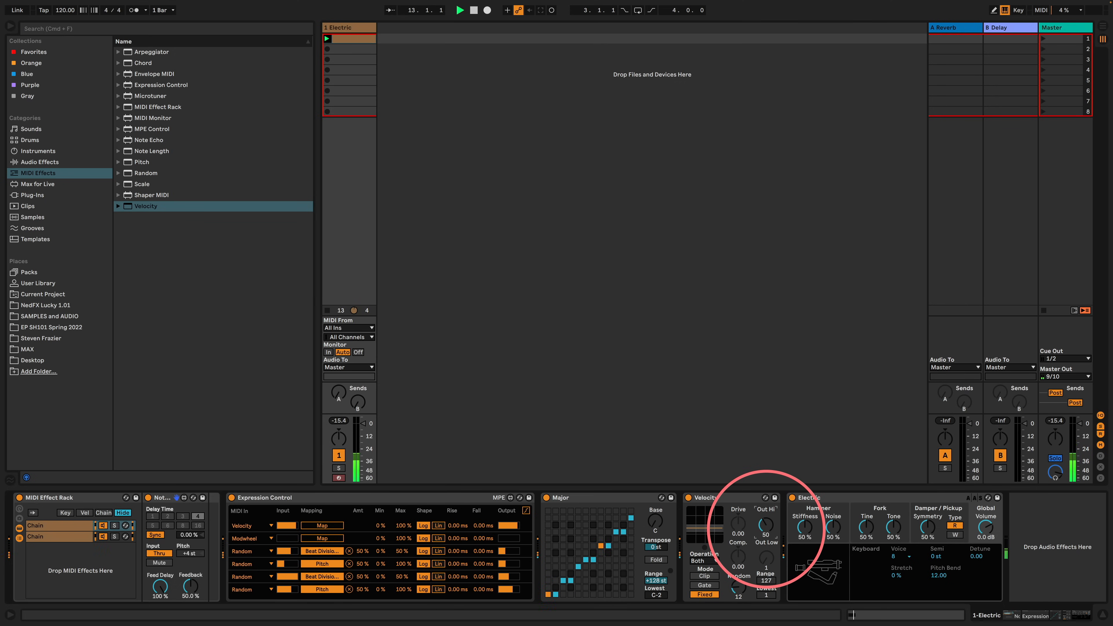
drag(738, 589, 738, 585)
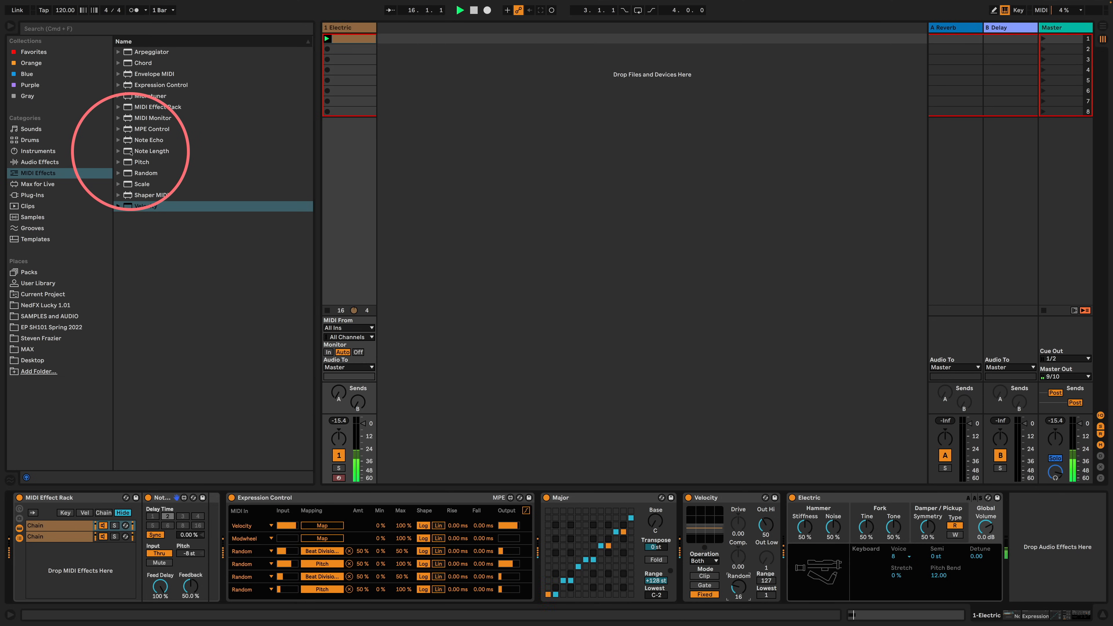
Add Note Length after Expression Control, change the Modwheel source to Random and map it to Note Length's time length.
drag(138, 154, 531, 516)
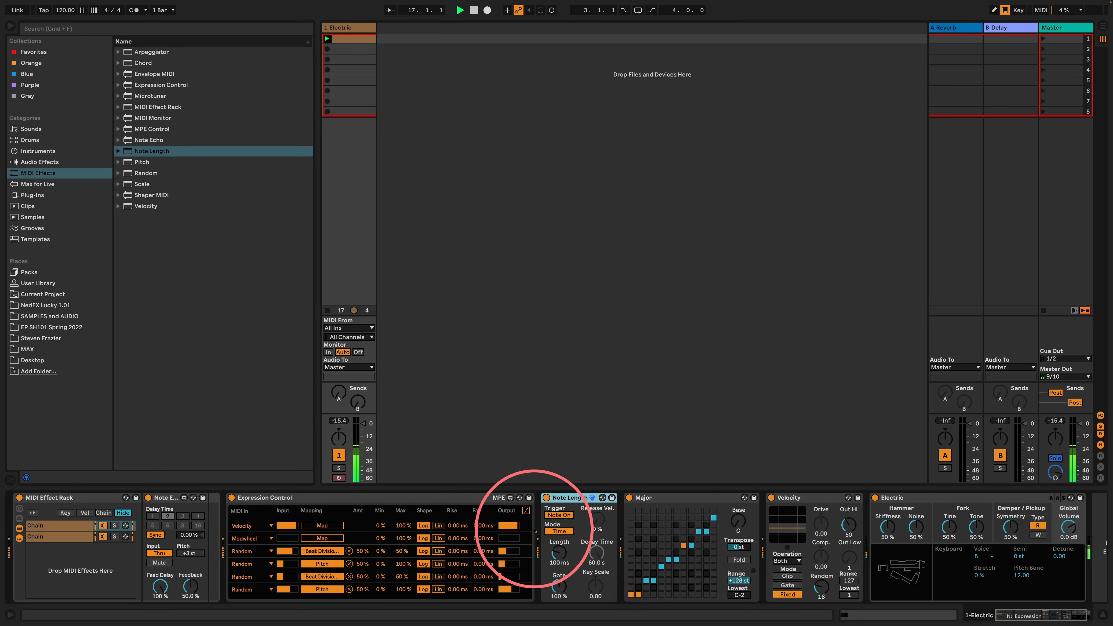
click(248, 539)
click(242, 500)
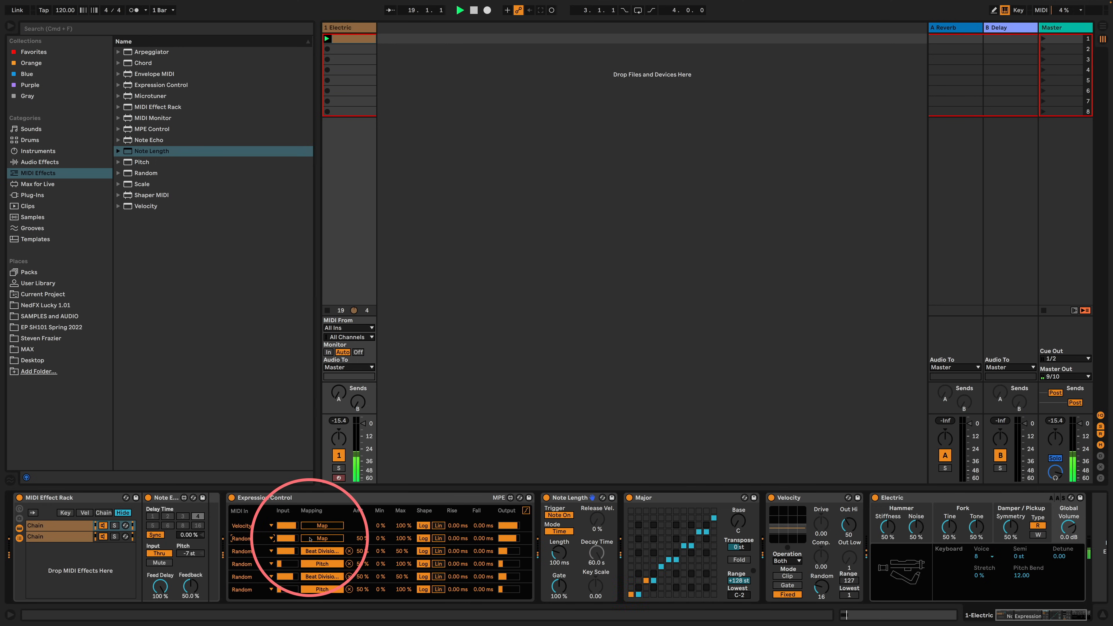
click(559, 553)
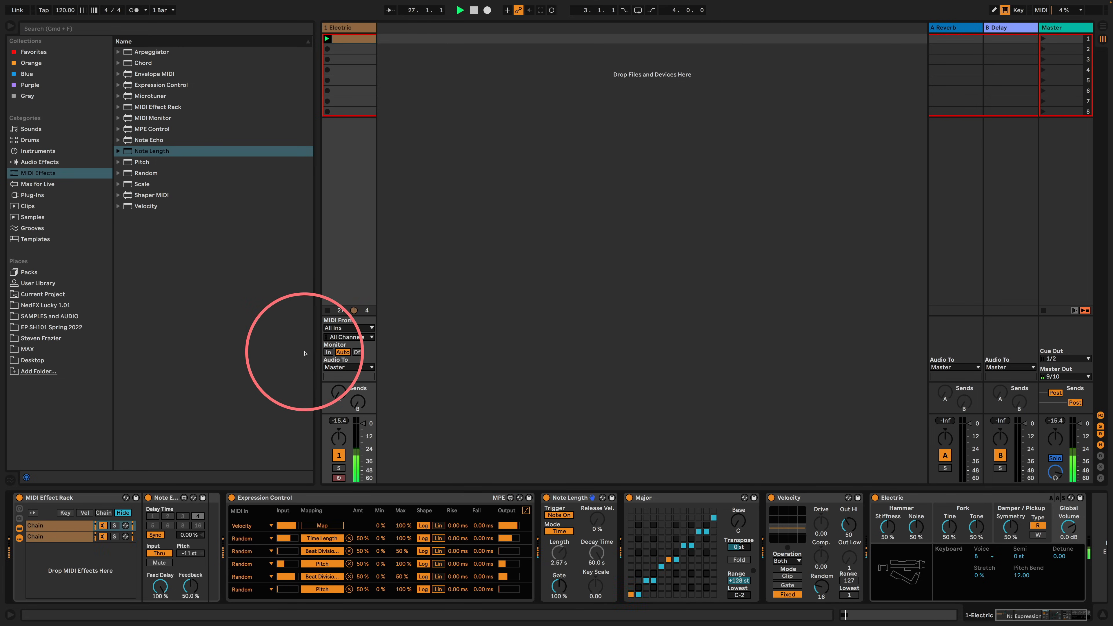
Replace the Major scale with the Minor Blues Scale preset during playback, then stop the transport.
click(147, 184)
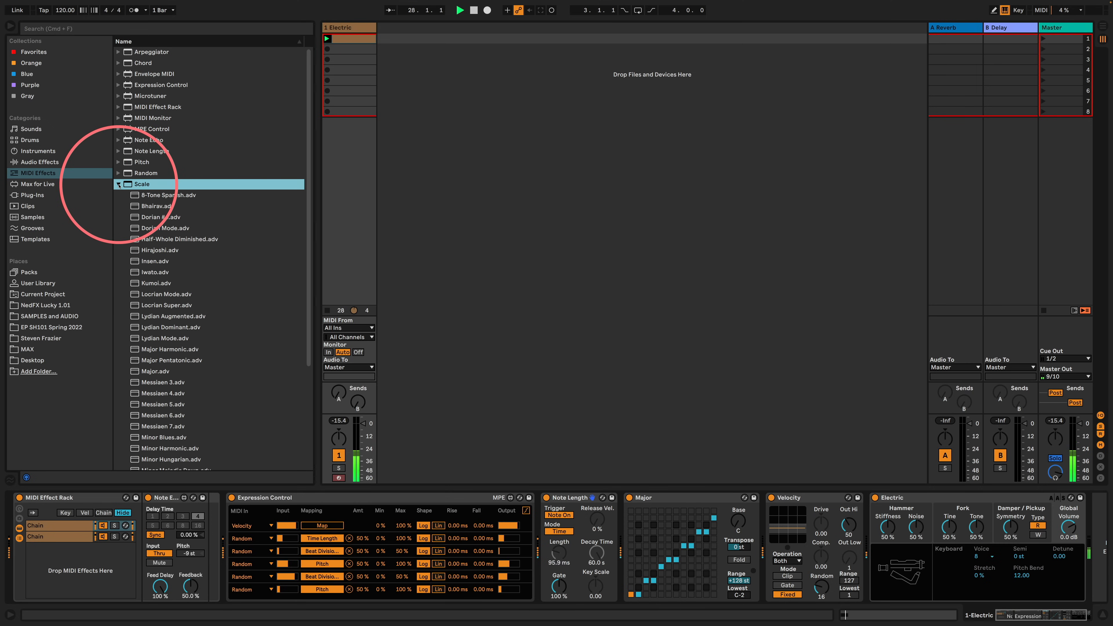
scroll(146, 265, down, 3)
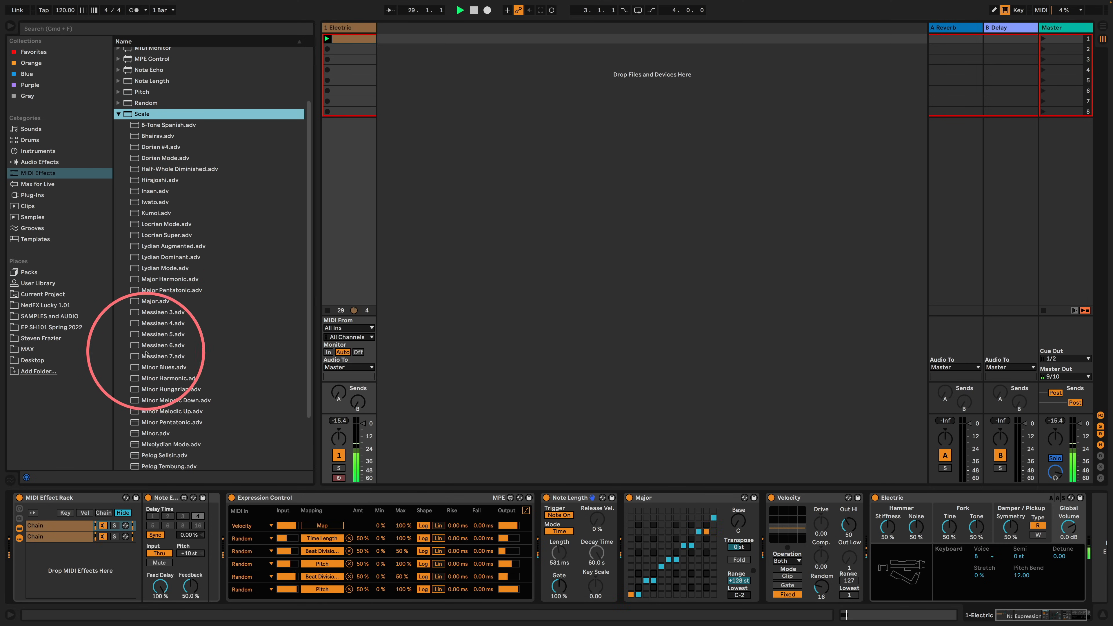
click(144, 367)
drag(718, 544, 714, 542)
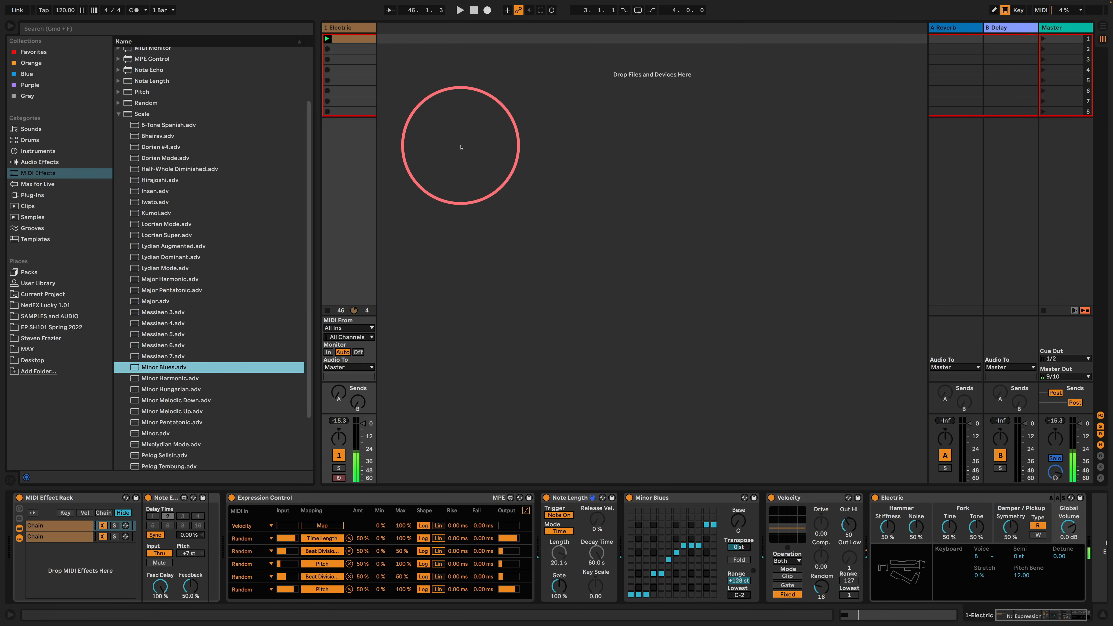
key(space)
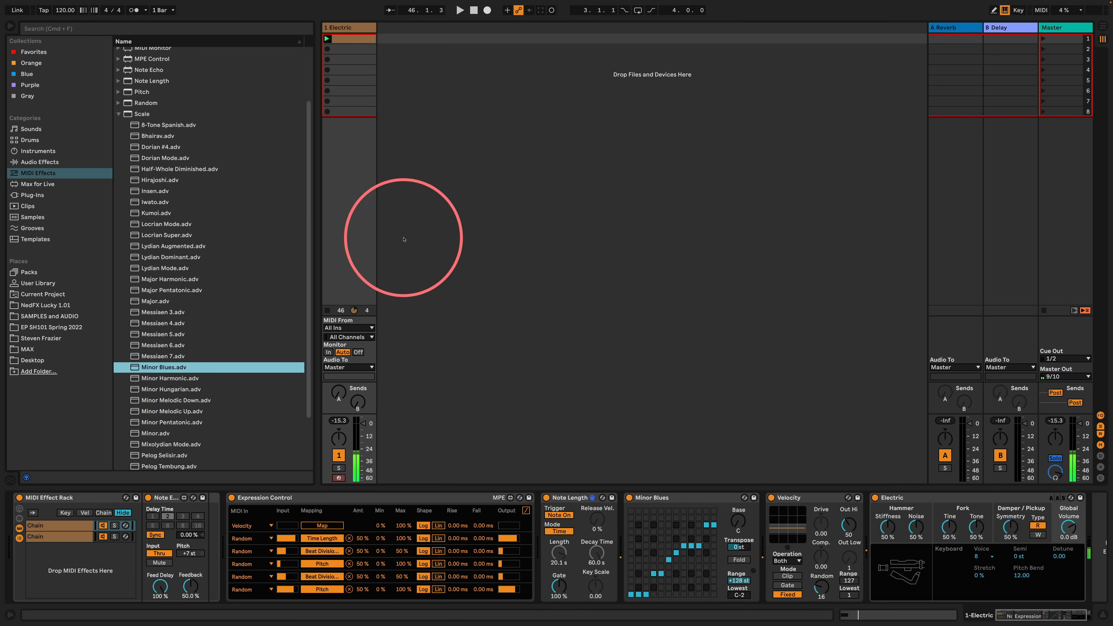
Deactivate the first Electric track and create a second track with a new Electric instrument.
click(338, 455)
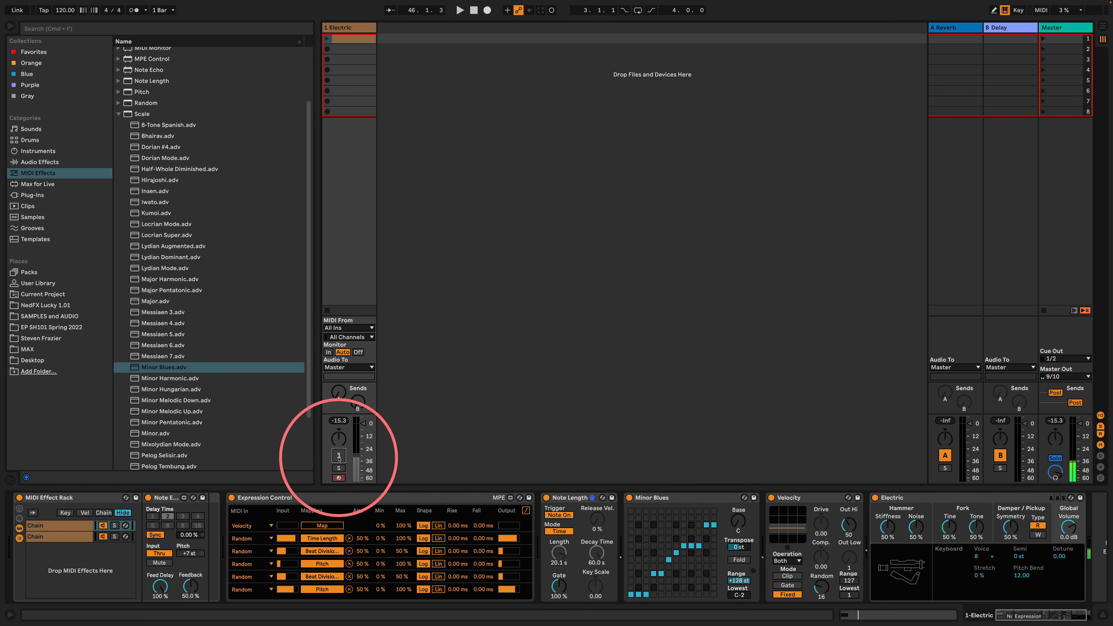
click(358, 28)
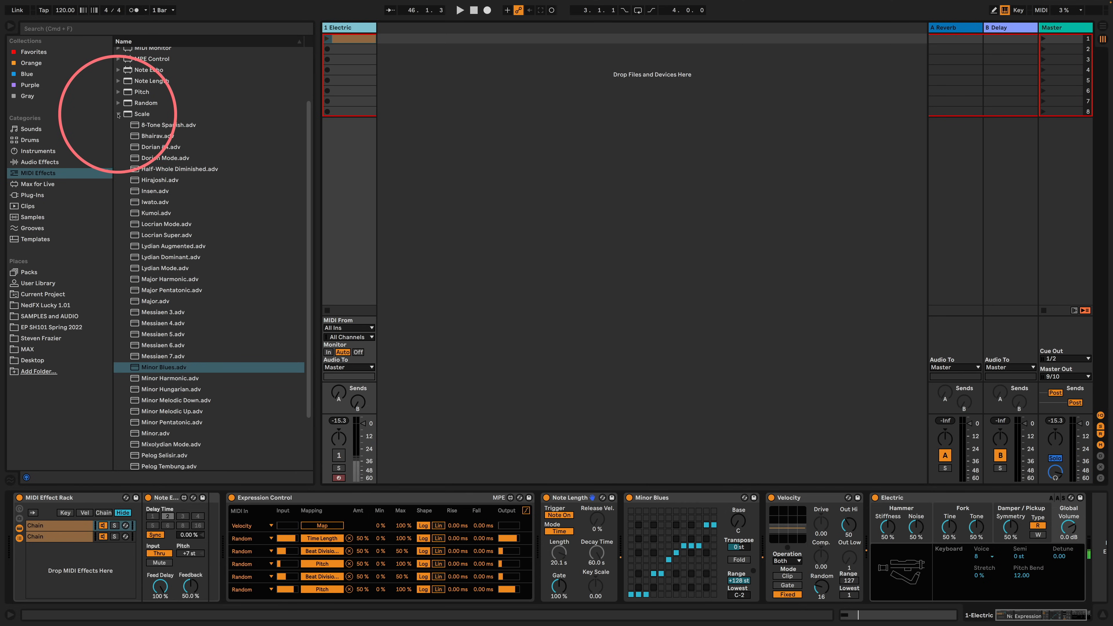
click(28, 151)
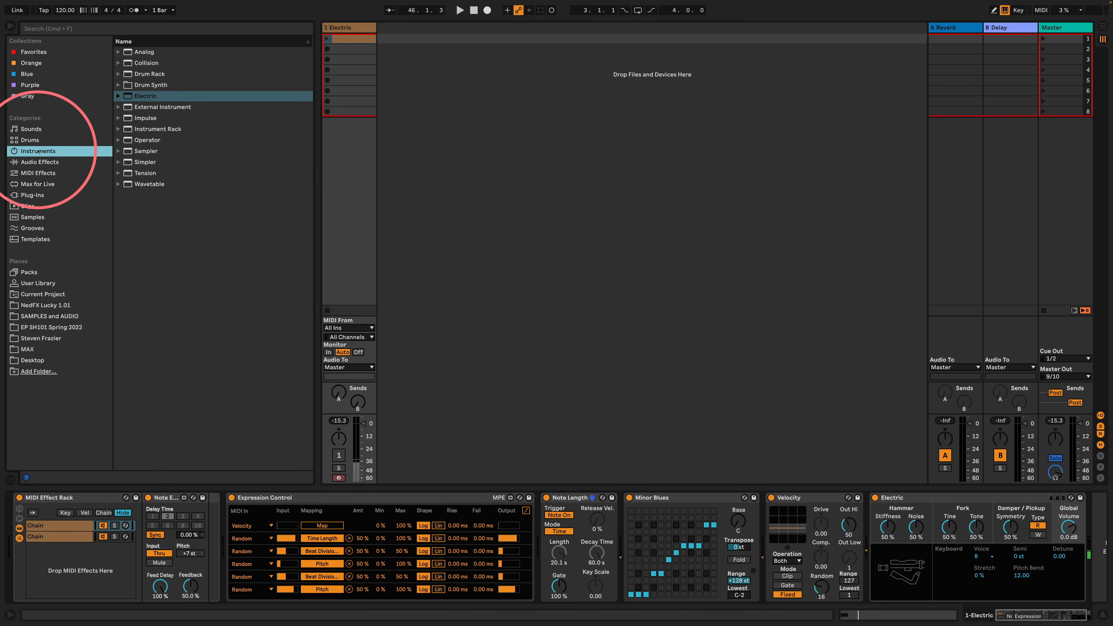
drag(152, 96, 450, 79)
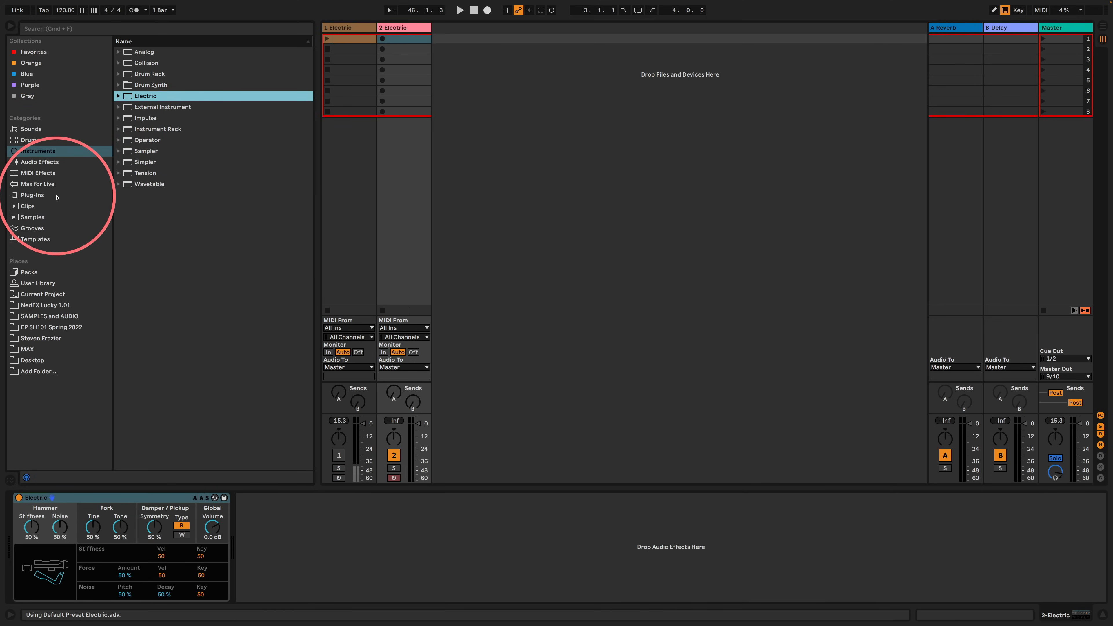
Add Note Echo before the new Electric, switch its delay from Sync to Time and set the delay time to 198 ms.
click(38, 173)
drag(1, 536, 24, 508)
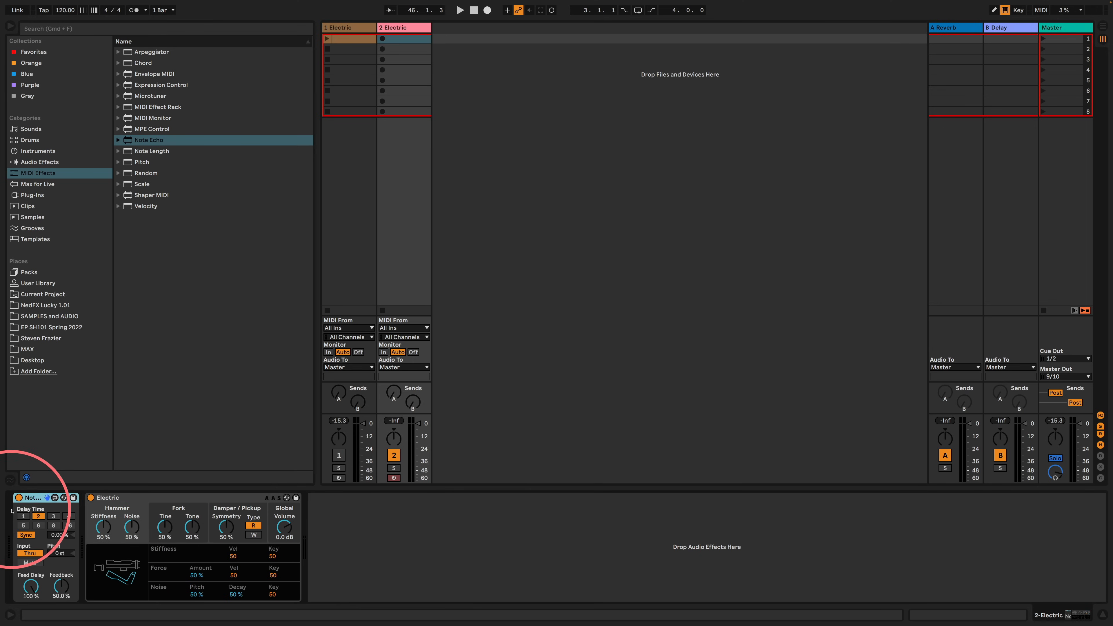
click(26, 535)
drag(62, 538, 62, 540)
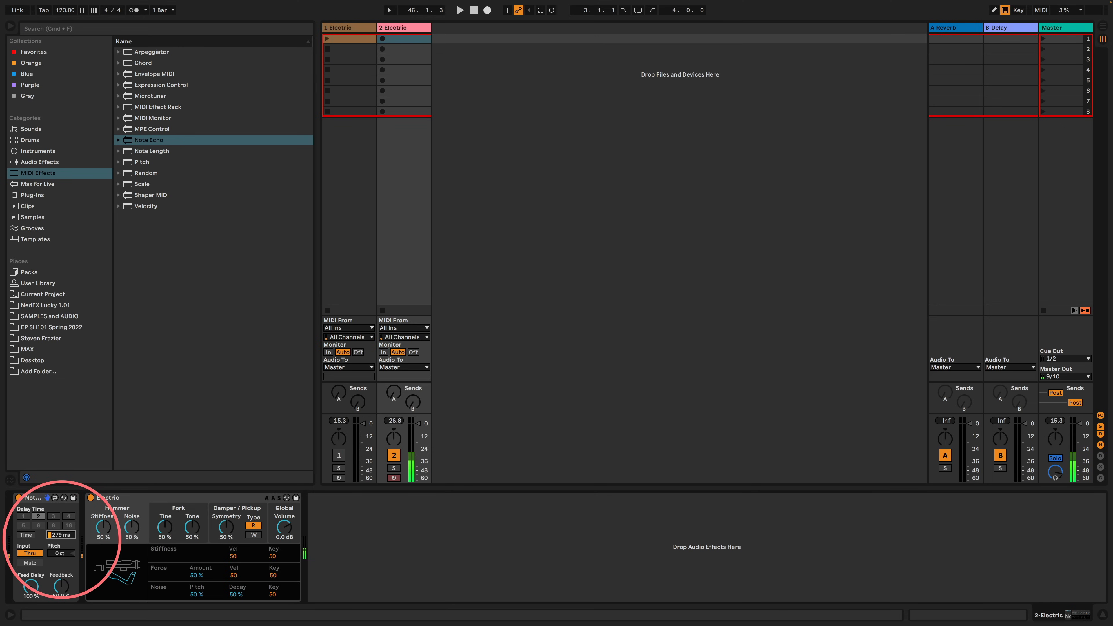
drag(62, 539, 62, 540)
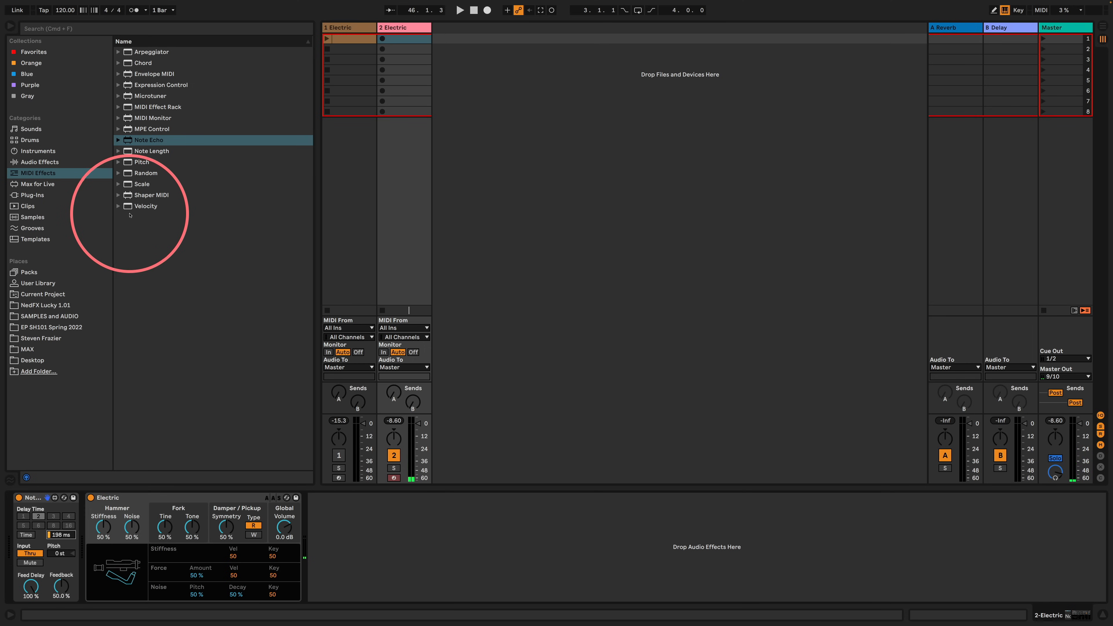
Add a Velocity effect before Electric with Random 29 and Out Hi 31, and set Note Echo's delay time to 103 ms.
drag(154, 207, 156, 517)
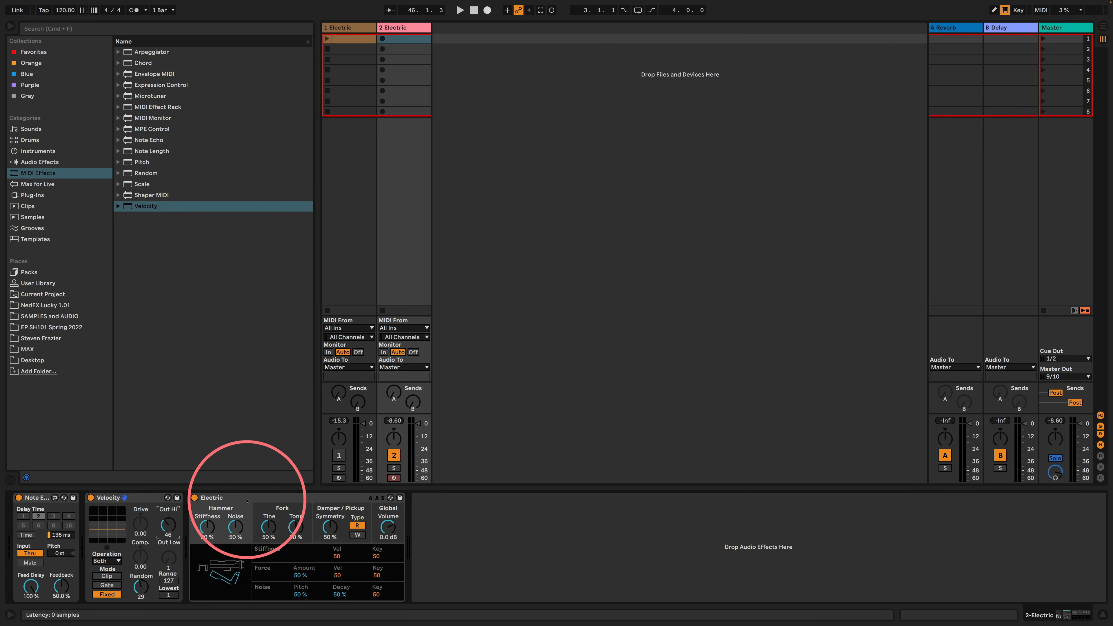
click(60, 535)
drag(60, 535, 60, 535)
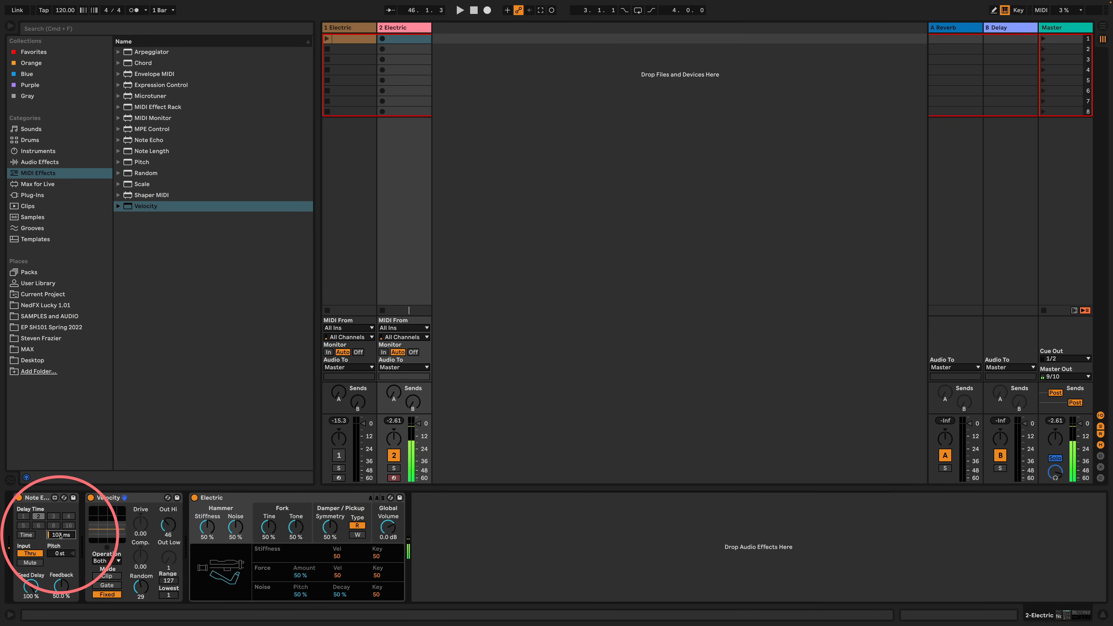
drag(163, 523, 161, 529)
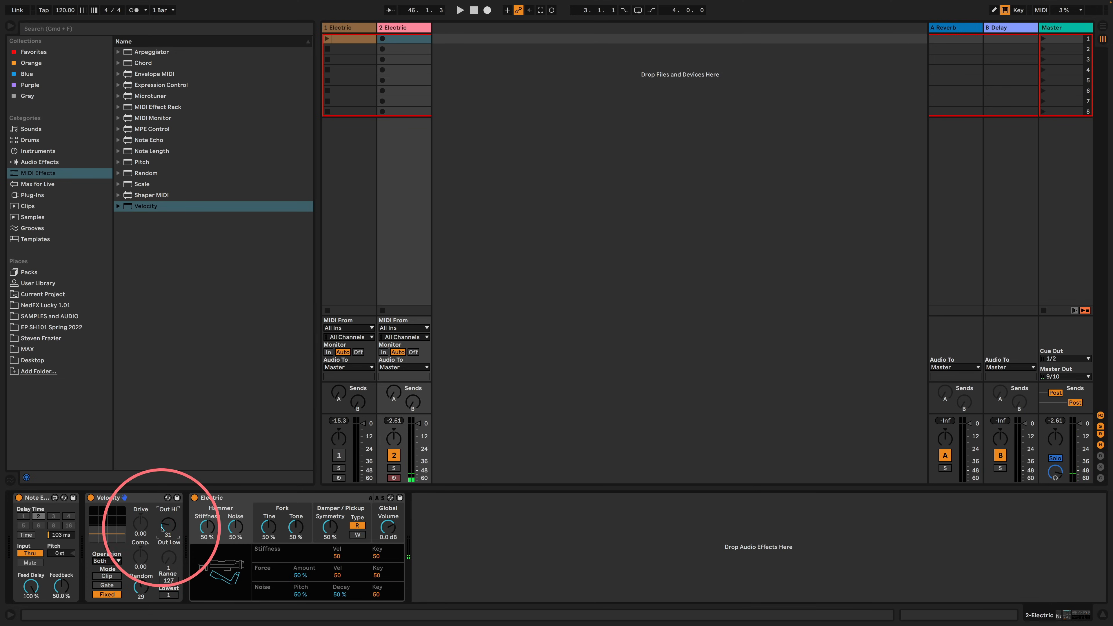
Set Note Echo's Feedback to 79.9 %, Feed Delay to 44.9 % and delay time to 181 ms.
click(60, 587)
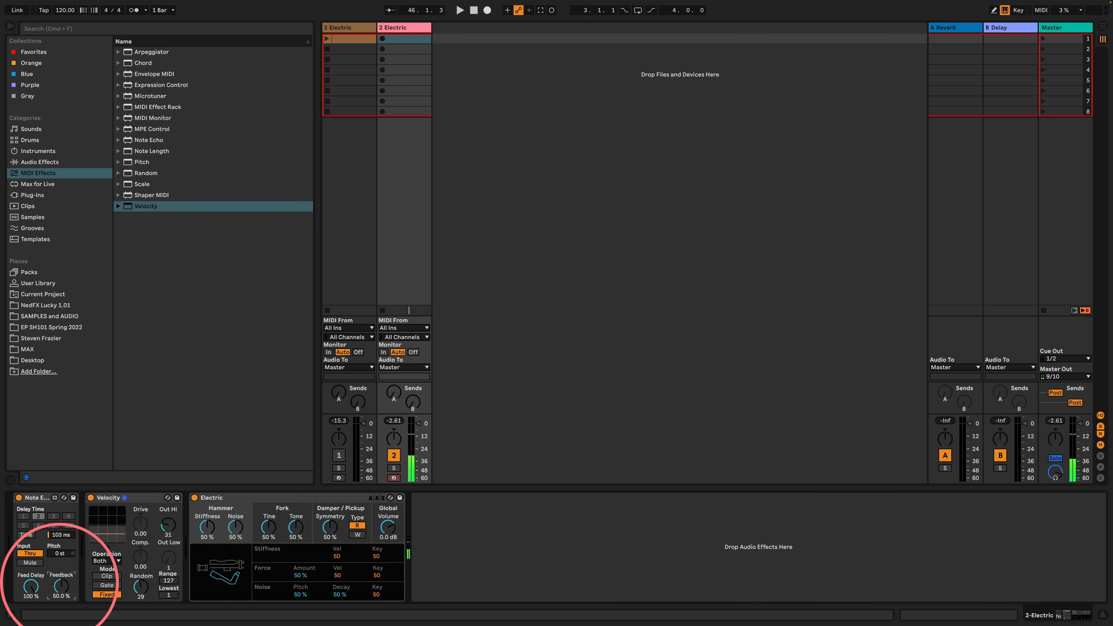
drag(60, 583, 26, 608)
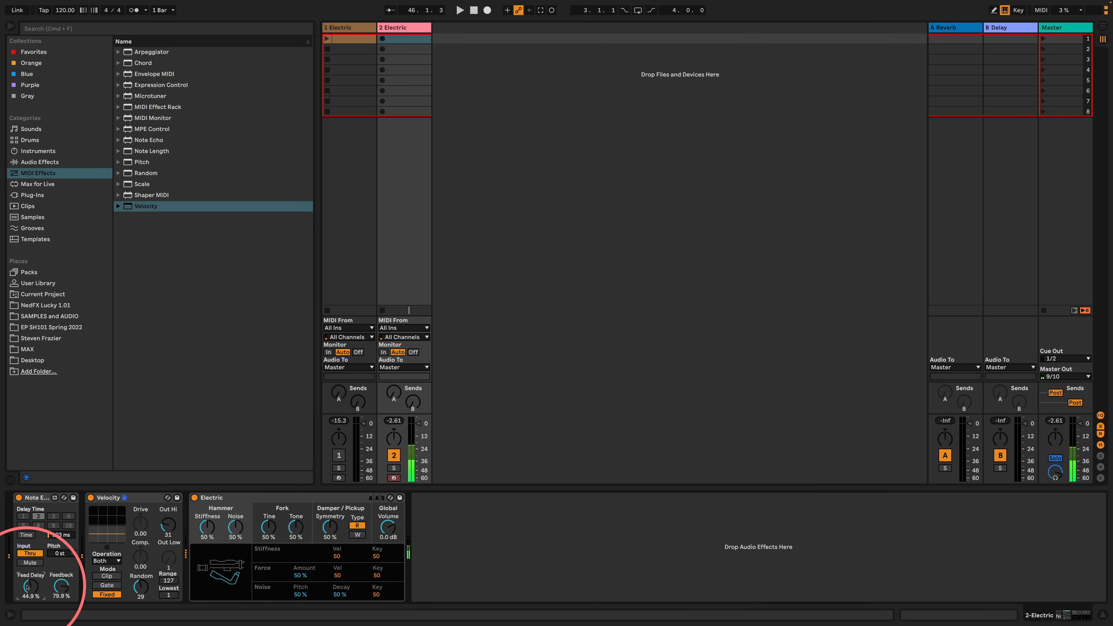
drag(57, 536, 55, 529)
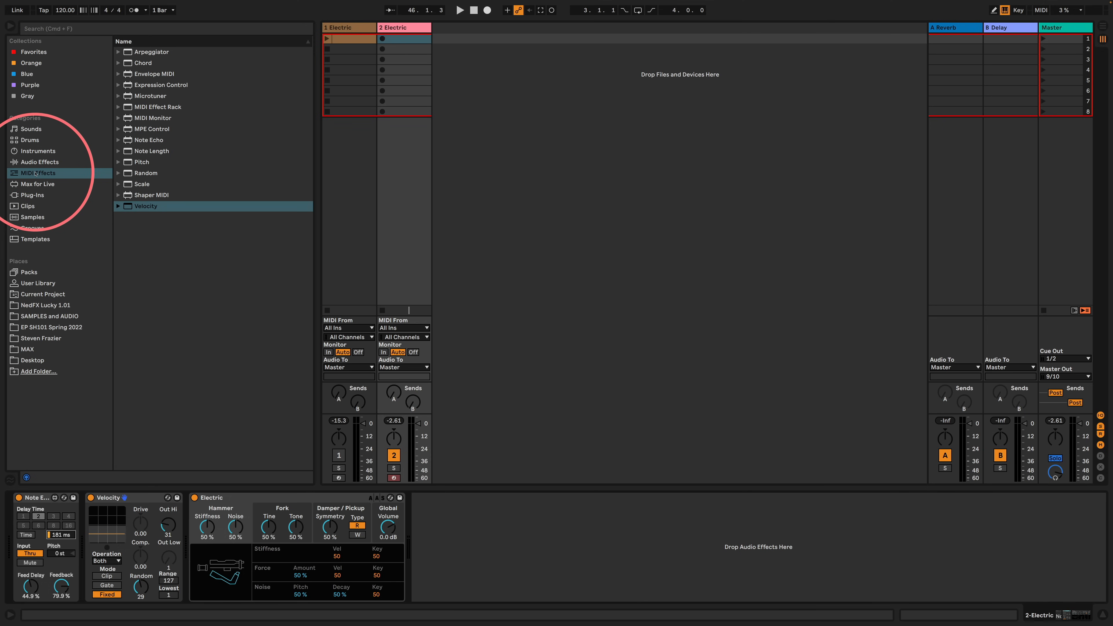
Add an LFO audio effect after Electric and map it to Note Echo's delay time in milliseconds.
click(37, 162)
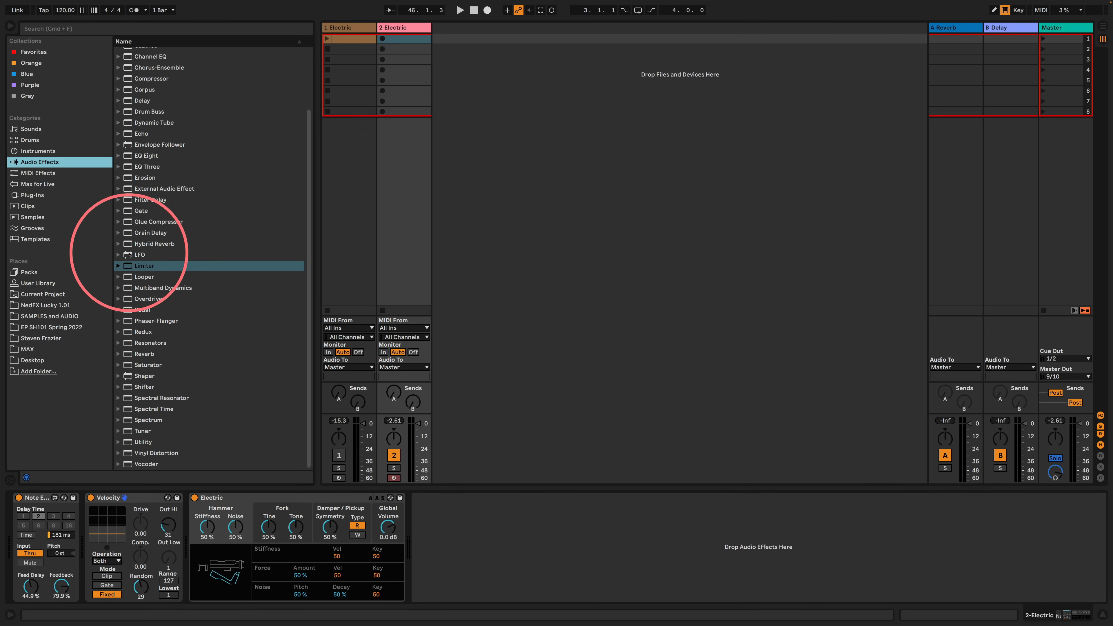
drag(130, 254, 449, 522)
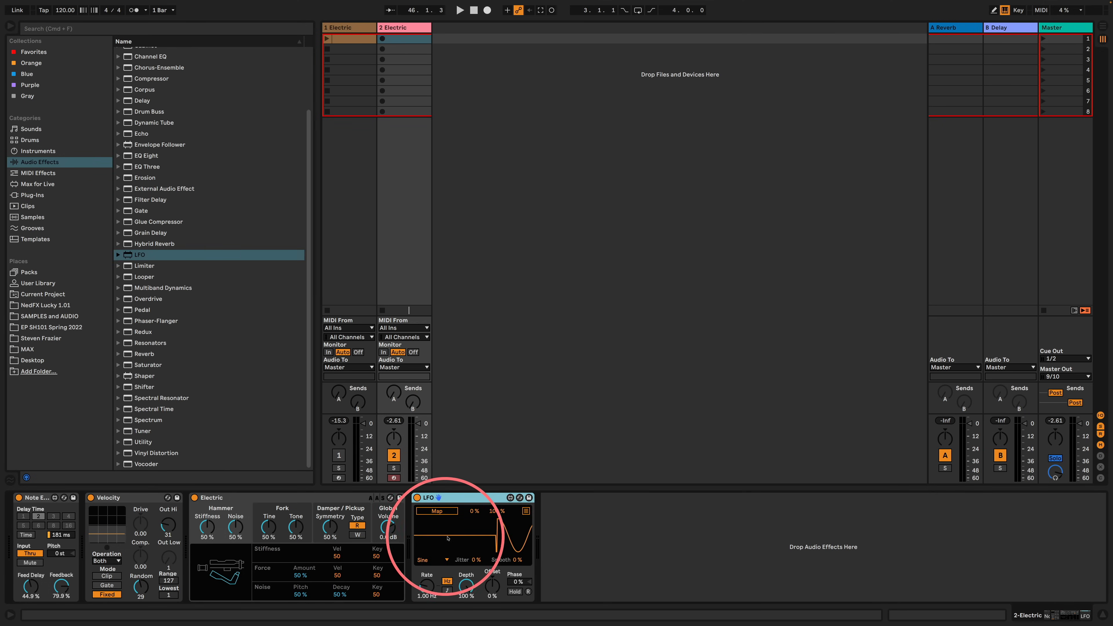
click(437, 511)
click(61, 536)
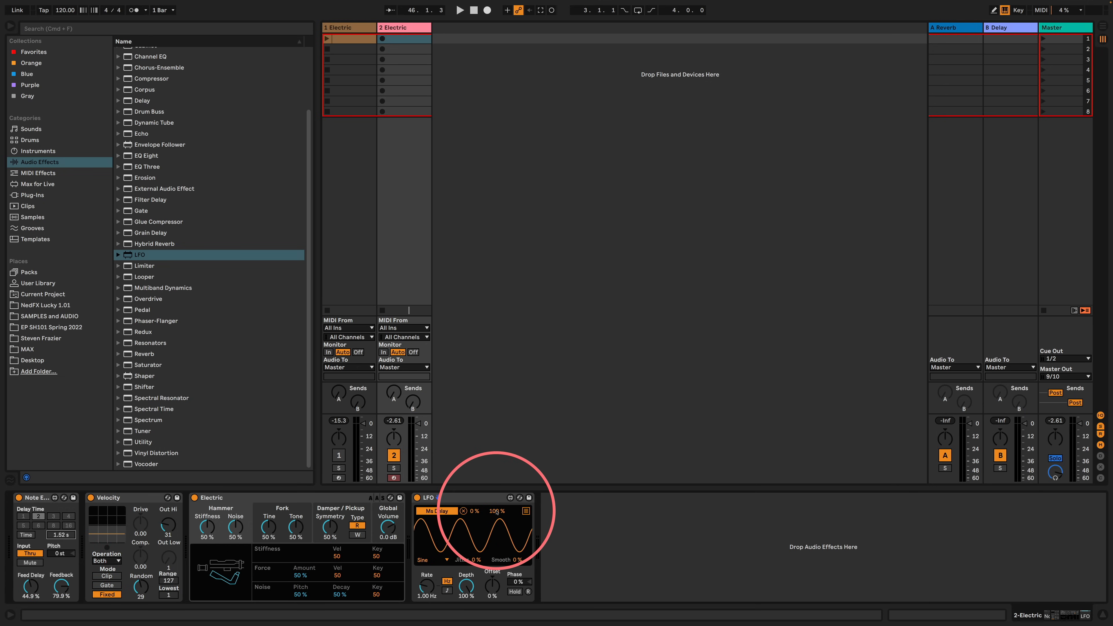
Limit the LFO's mapping of Note Echo's delay time to a minimum of 4 % and a maximum of 20 %.
text(10)
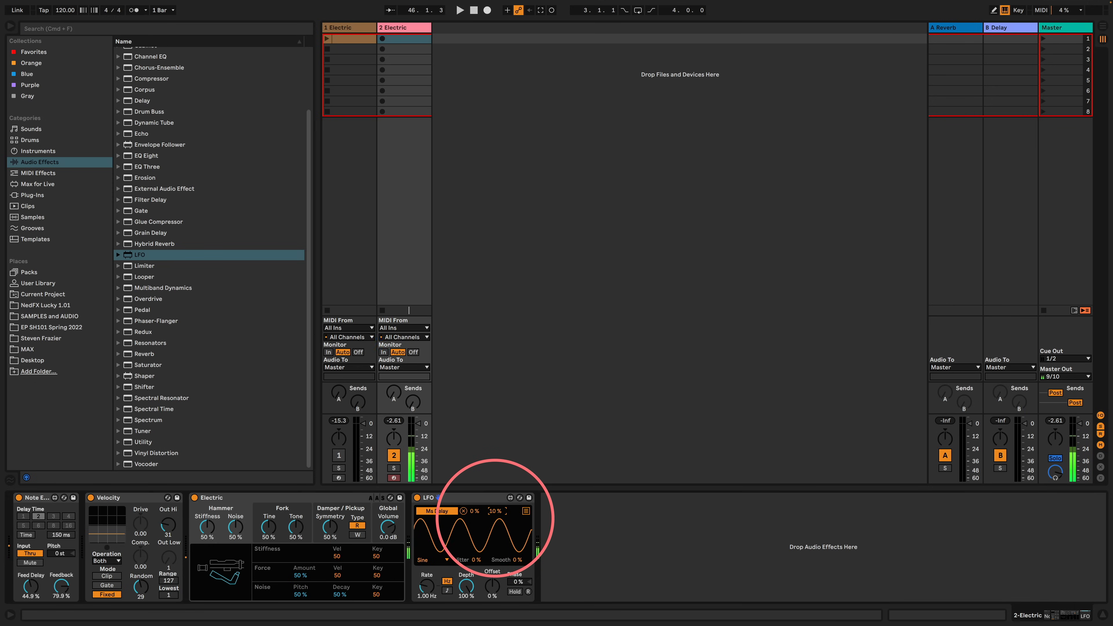
drag(495, 518, 494, 507)
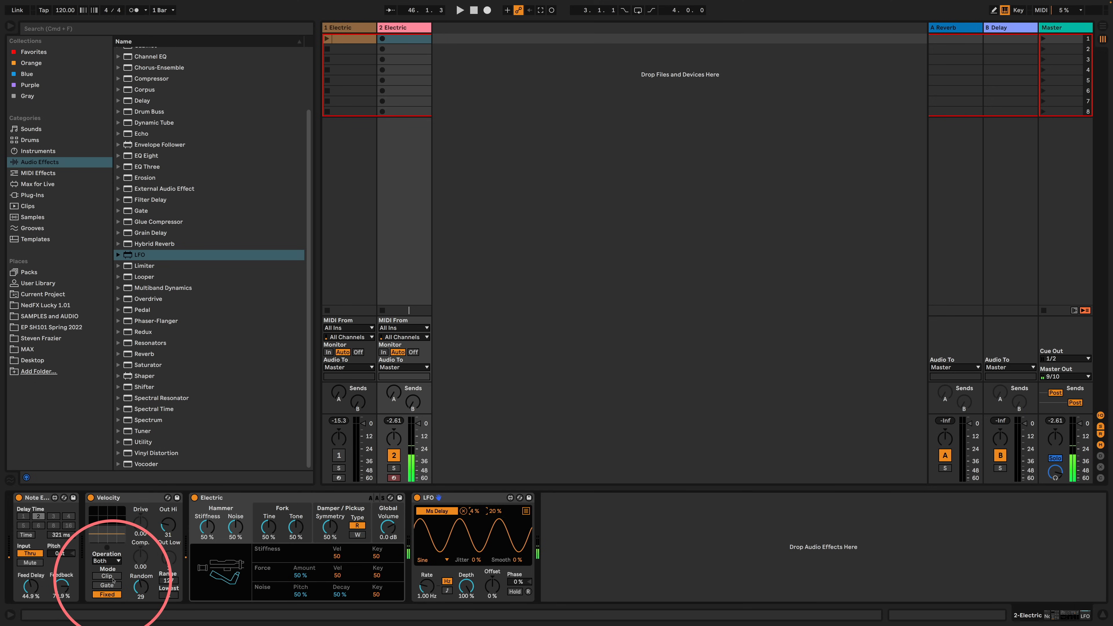
Create a one-bar MIDI clip in the second Electric track's first slot with a sixteenth-note C3 at its start, then return to the device chain.
double_click(406, 40)
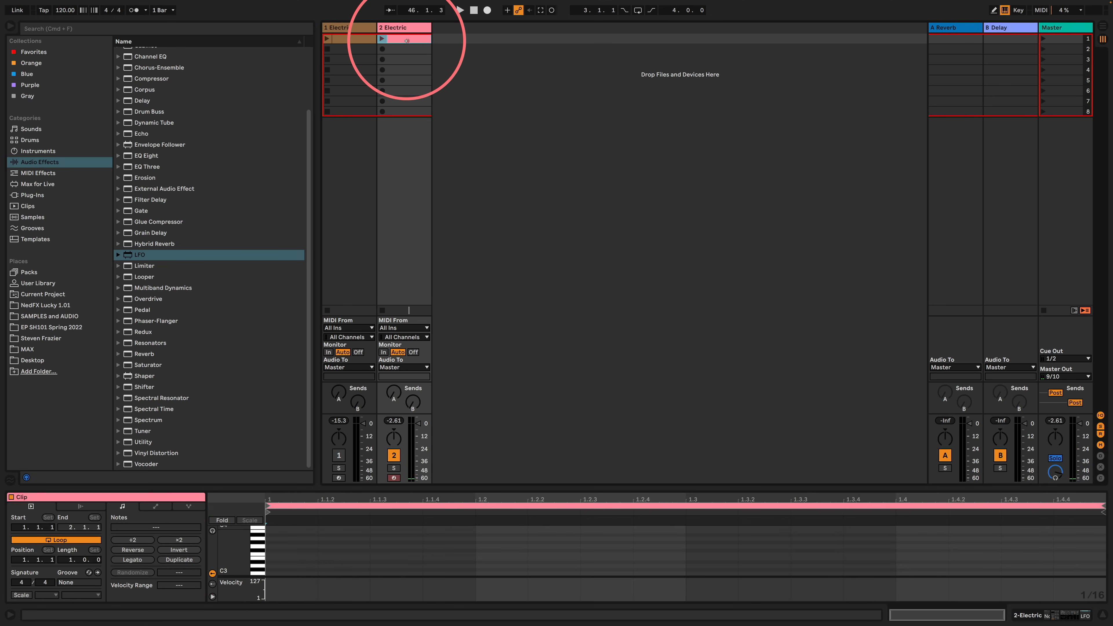
double_click(284, 573)
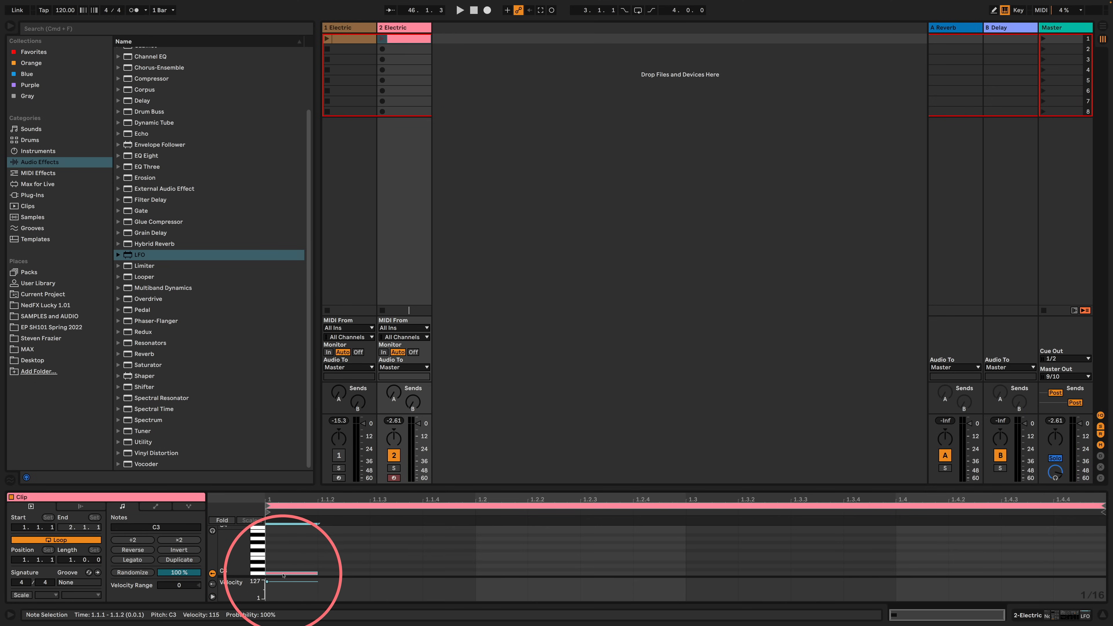
click(400, 27)
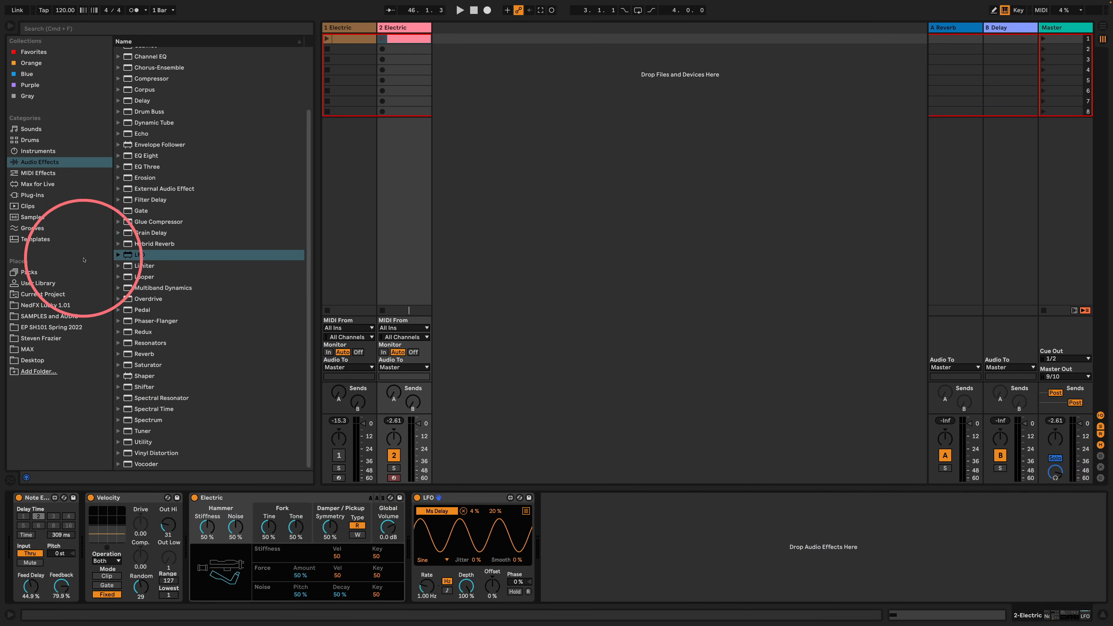
Add the Scale effect's Major preset in front of Note Echo on the second Electric track.
click(42, 173)
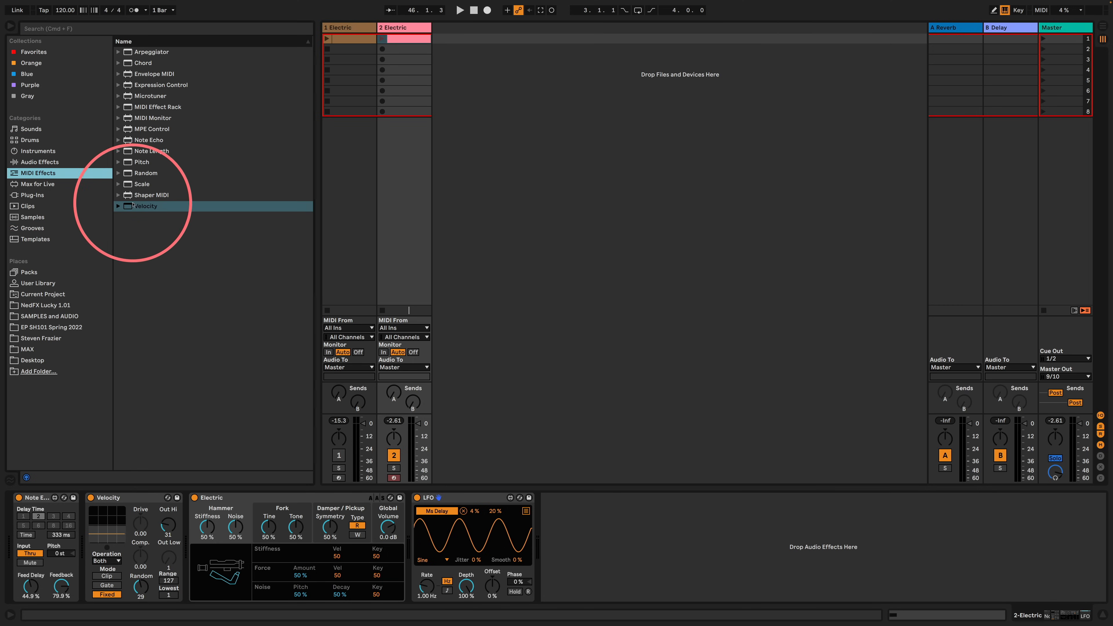
click(142, 184)
scroll(174, 286, down, 1)
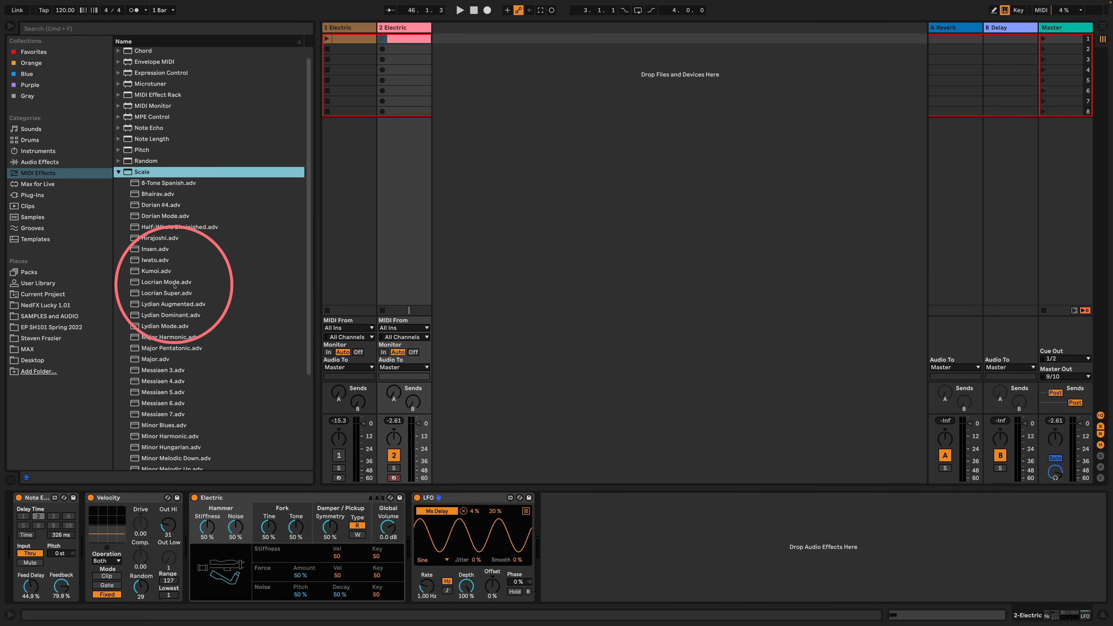
drag(153, 358, 12, 511)
click(119, 172)
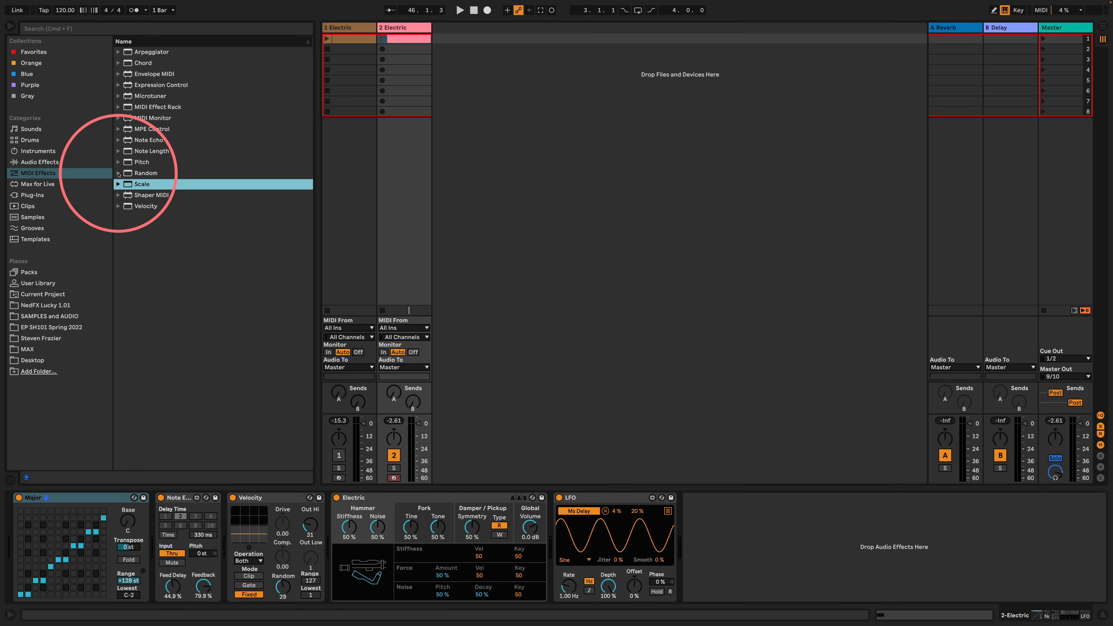
Add Chord with shifts +1, +4 and +7 st before the Major scale, and Random with Chance 100 % and Choices 12 before Chord.
click(143, 63)
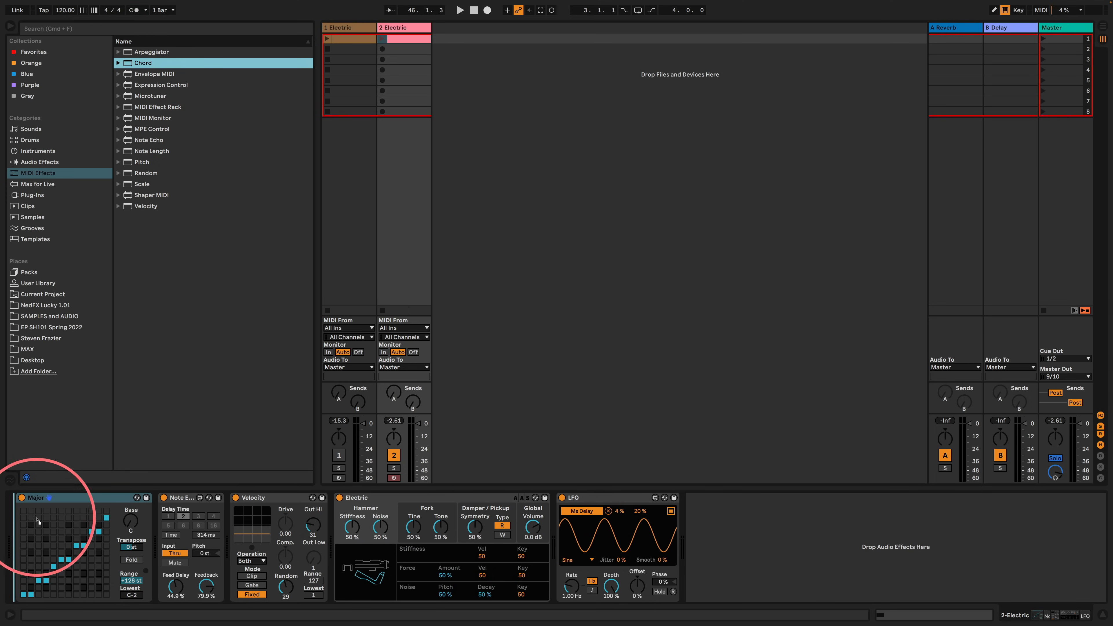
drag(38, 521, 84, 497)
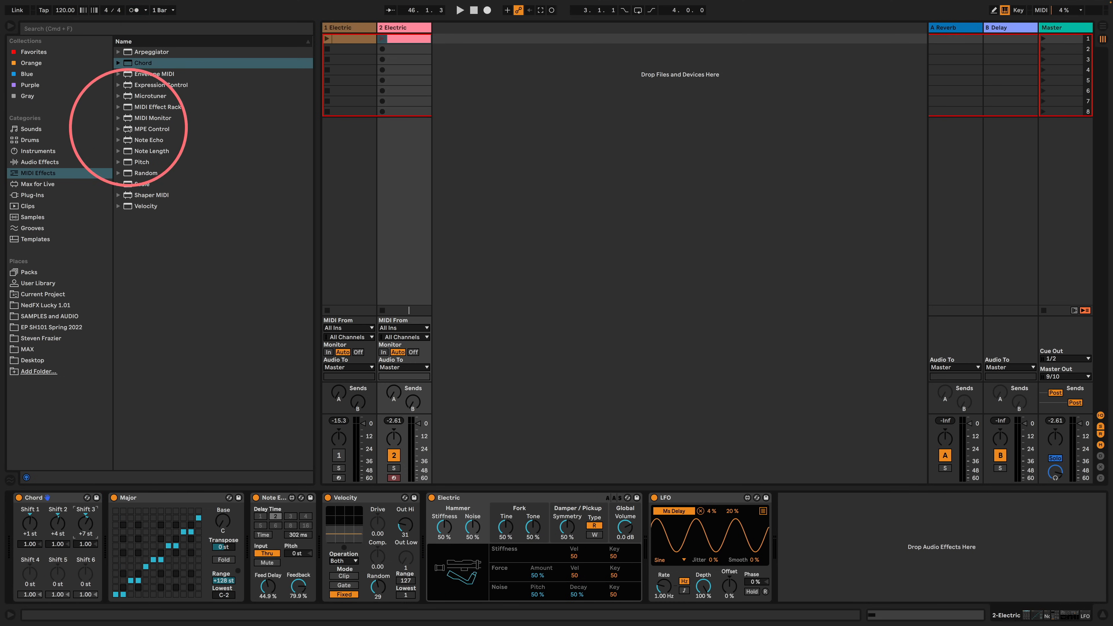
drag(149, 172, 30, 478)
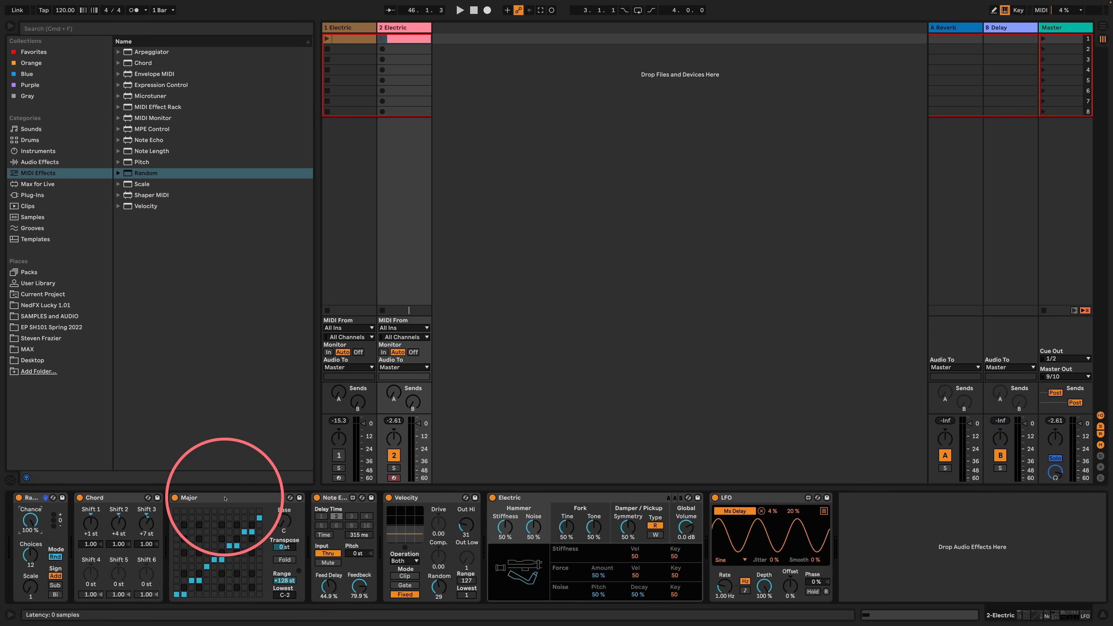
Launch the second Electric track's clip and slow the LFO's rate to 0.16 Hz.
click(382, 38)
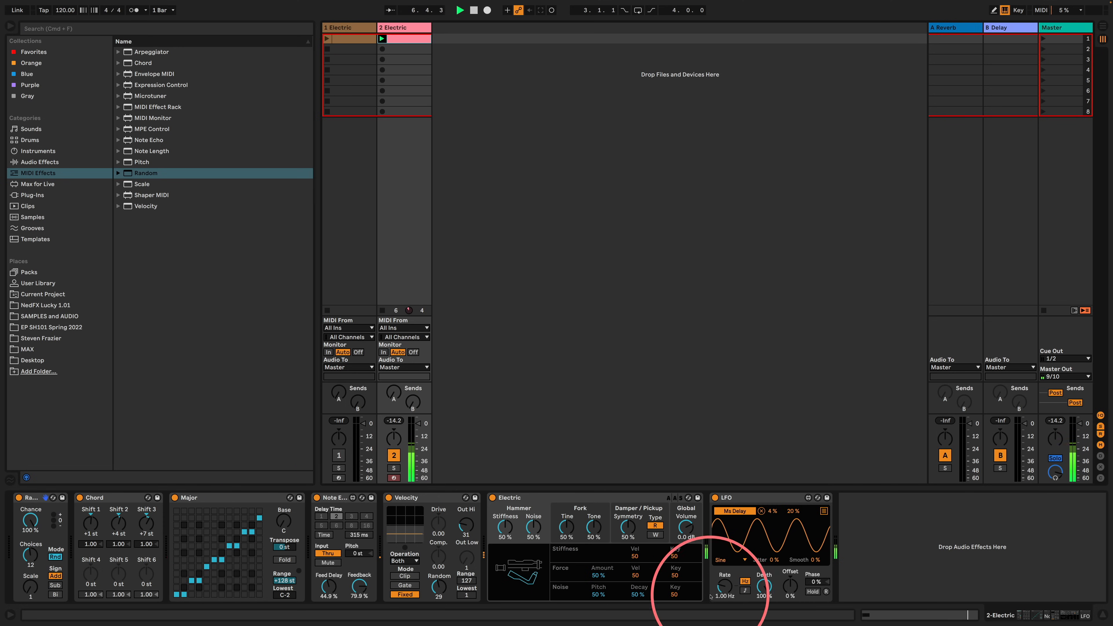
drag(725, 584, 721, 587)
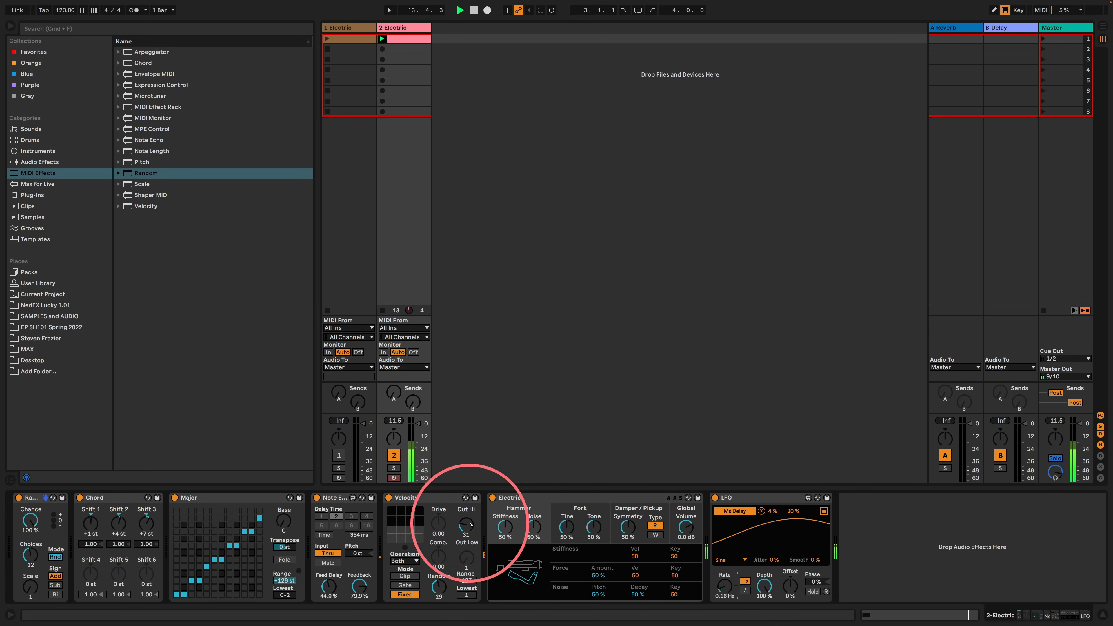
Set the Velocity effect's Out Hi to 21 and its Random amount to 6.
drag(439, 586, 440, 596)
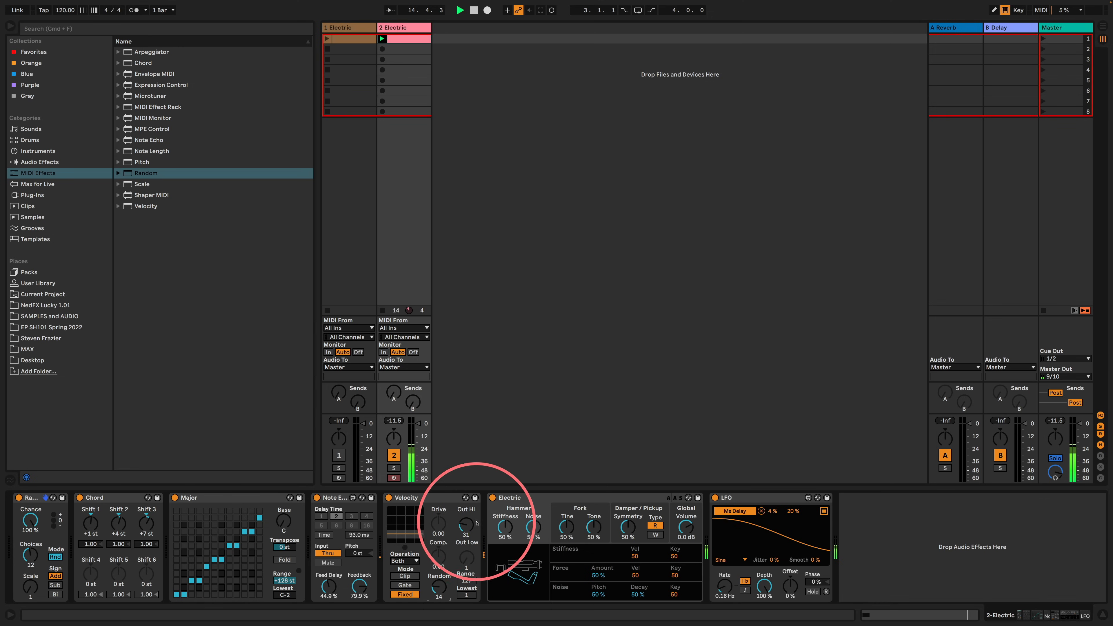
drag(466, 520, 465, 526)
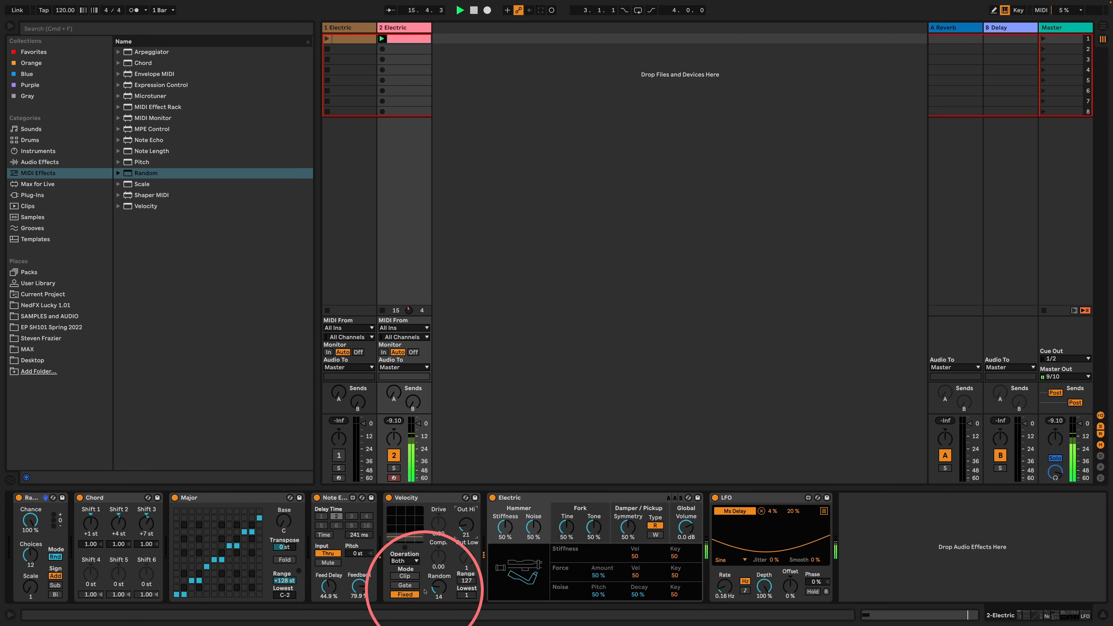
drag(438, 581, 438, 588)
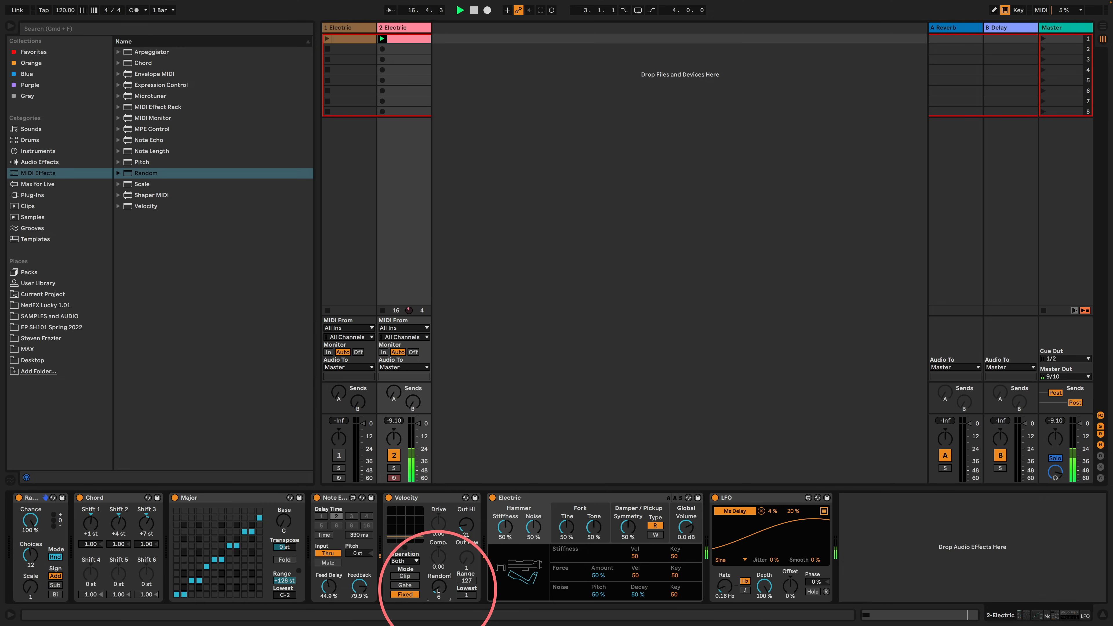
Limit the Electric instrument's polyphony to 6 voices.
click(673, 532)
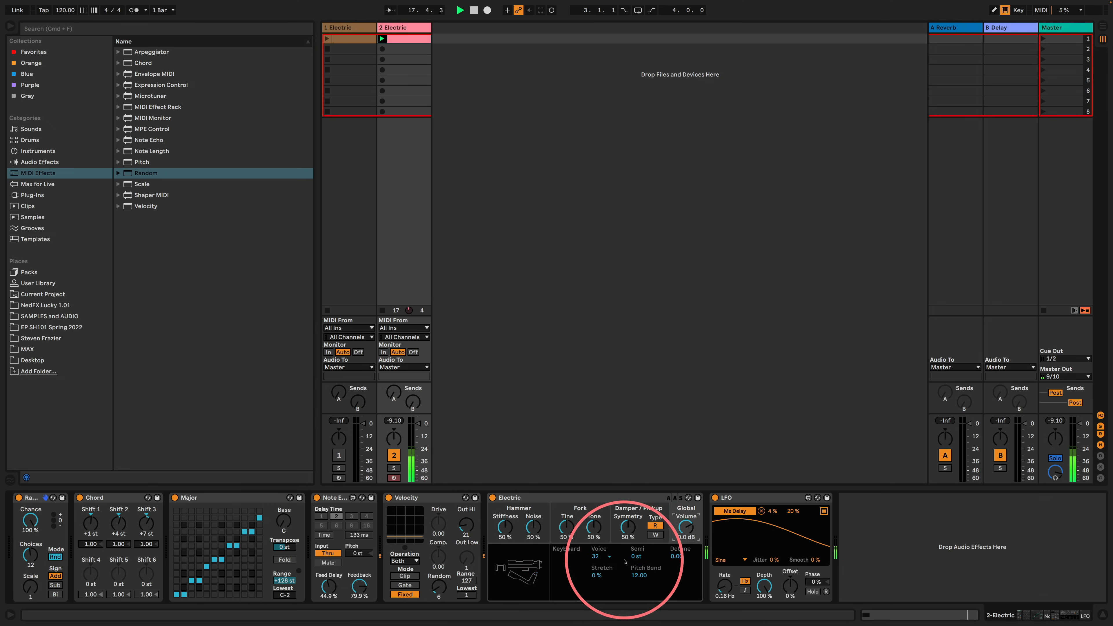
click(597, 556)
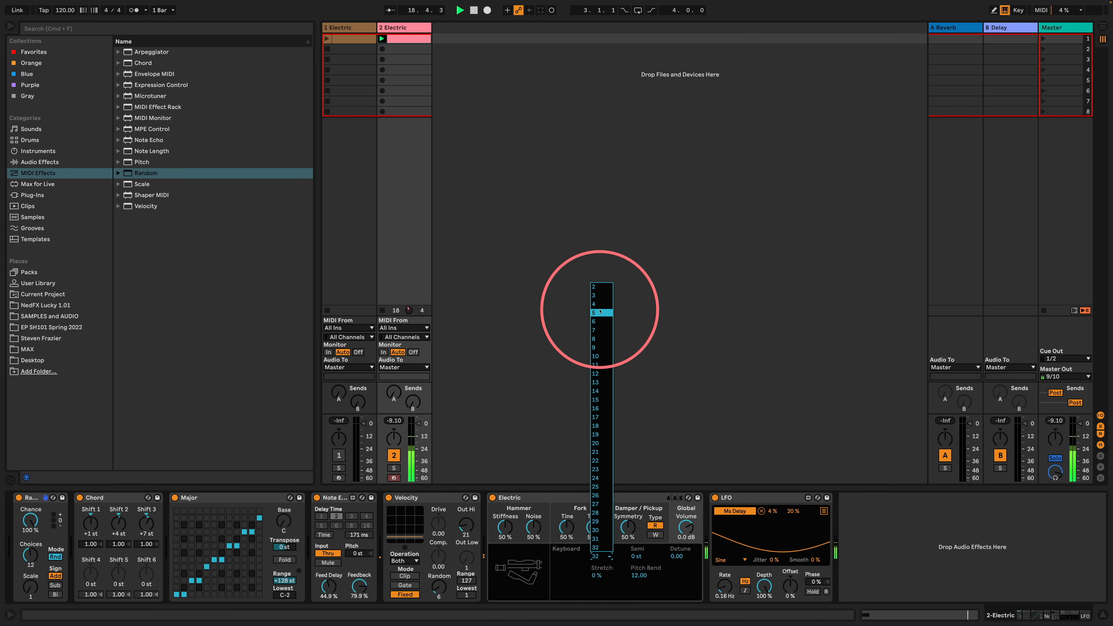
click(597, 321)
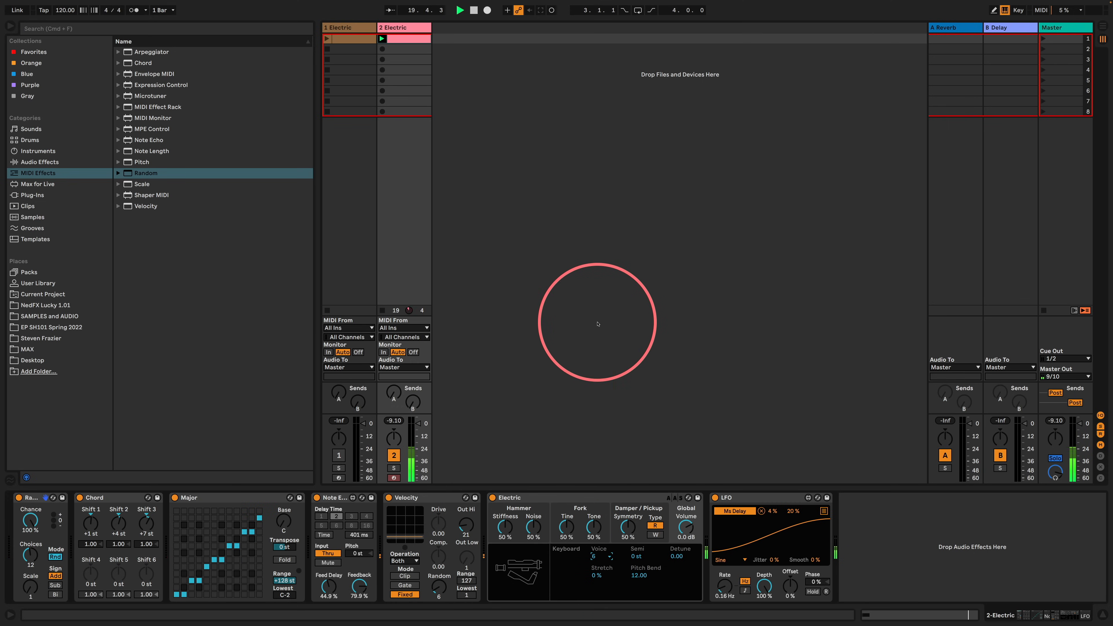
Lower the minimum of the LFO's delay time mapping to 1 %.
click(439, 496)
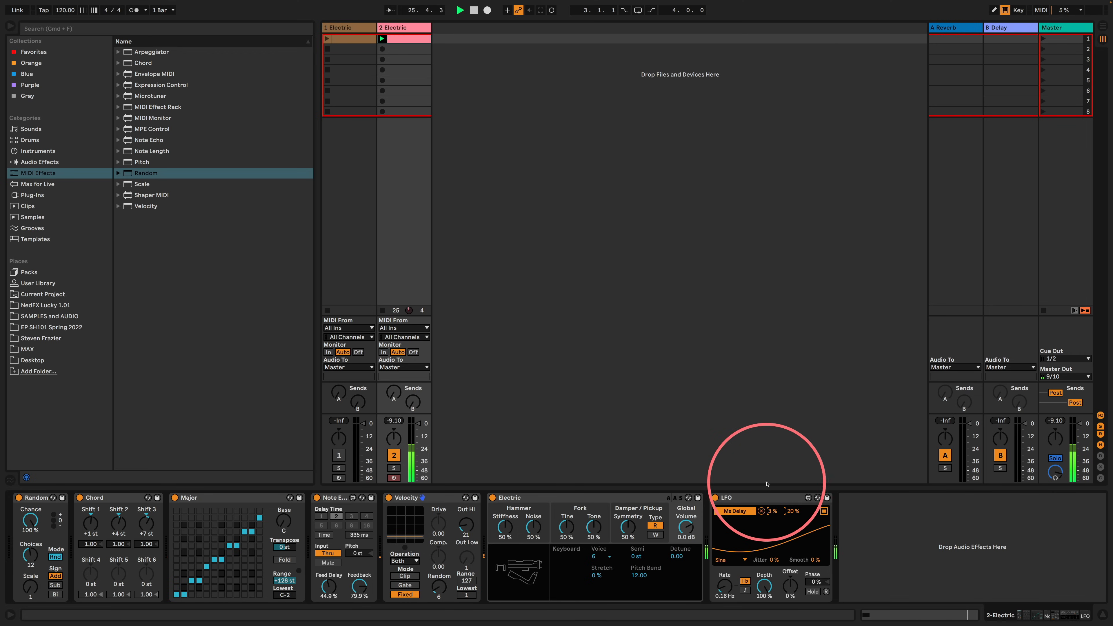
drag(771, 511, 770, 520)
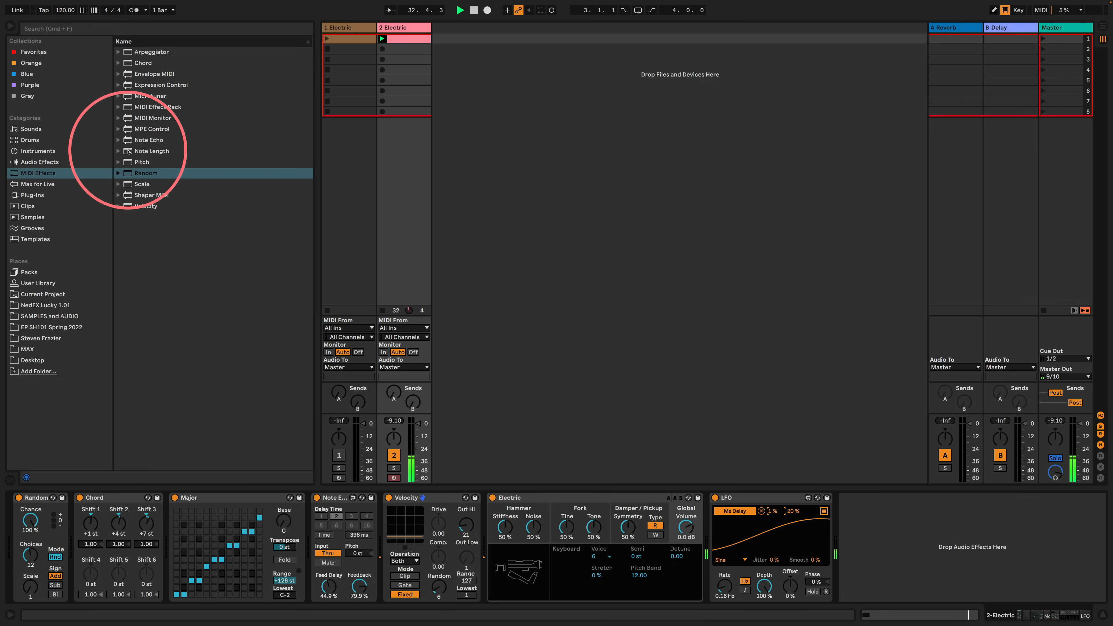
Add a Note Length effect between Velocity and Electric and set its Length to 24.5 ms.
drag(151, 151, 504, 526)
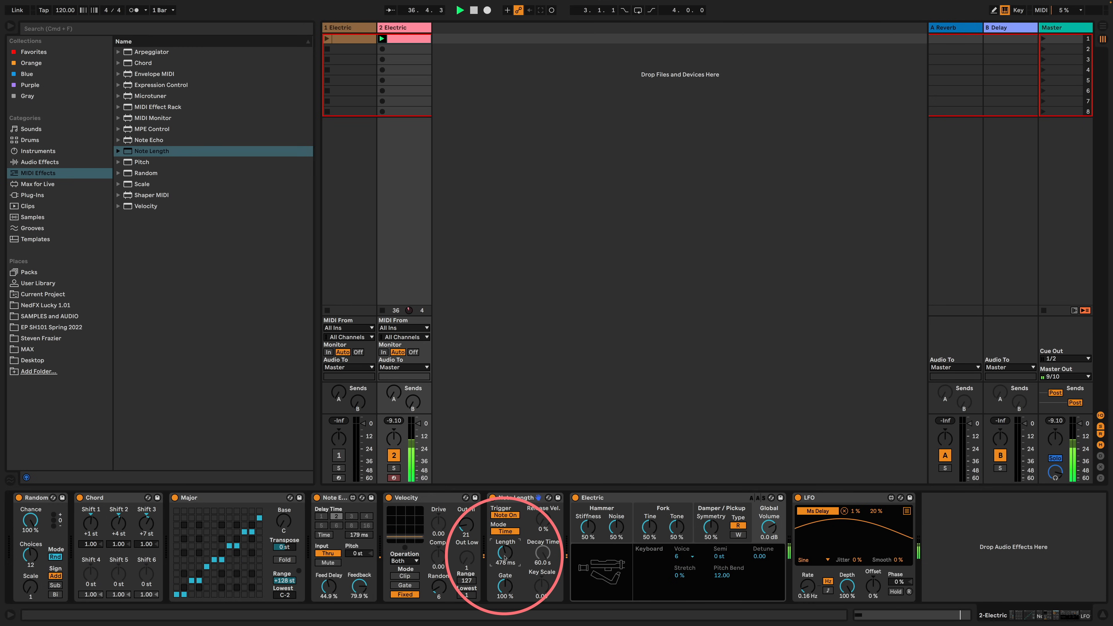
drag(504, 558, 505, 597)
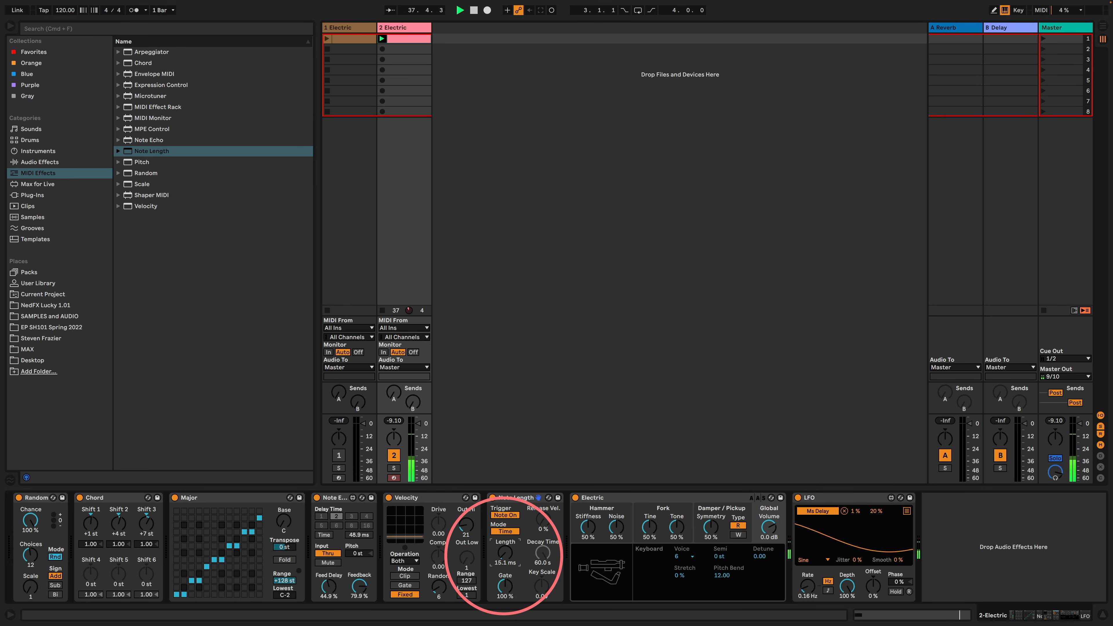
mouse_move(504, 556)
mouse_down()
mouse_move(504, 516)
mouse_move(504, 544)
mouse_up()
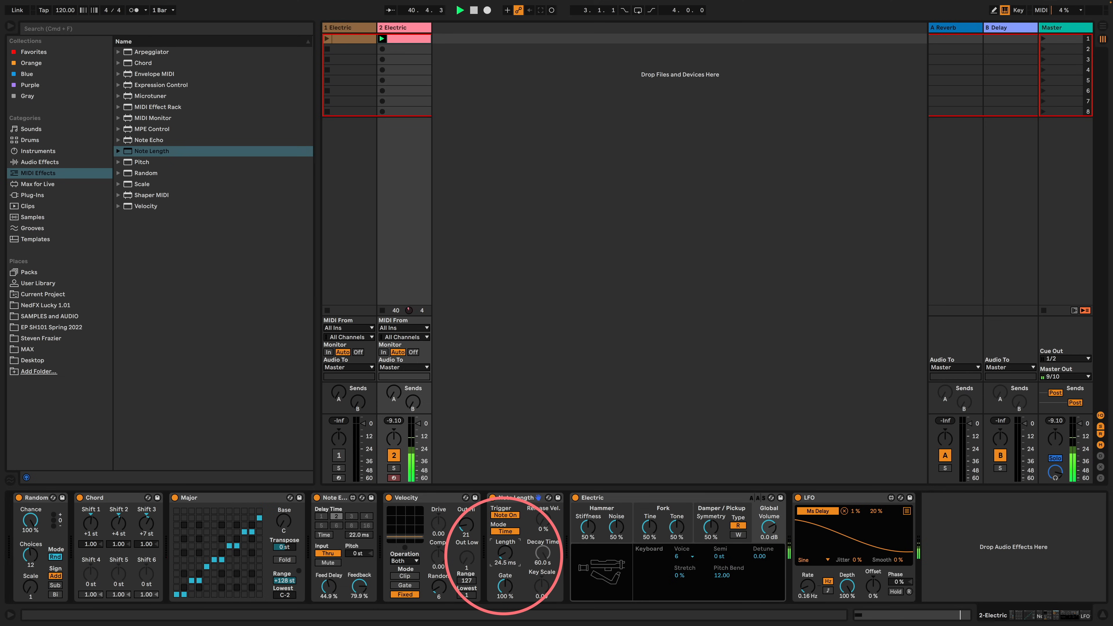
Map the LFO's second target to Note Length's Length with a maximum of 25 %, and play the clip again.
click(907, 511)
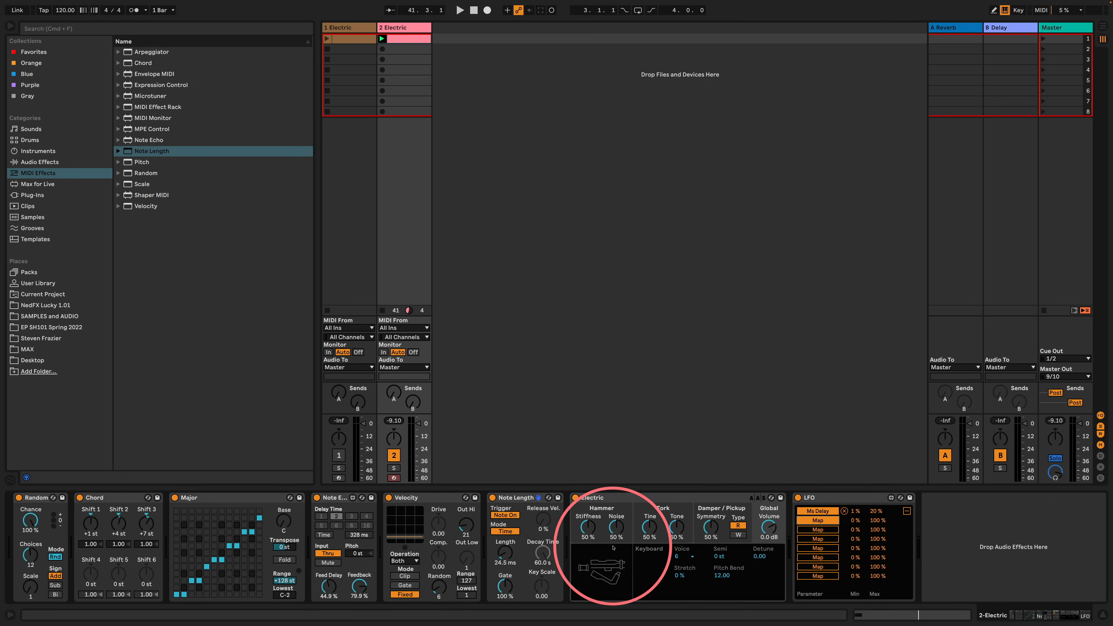
click(505, 556)
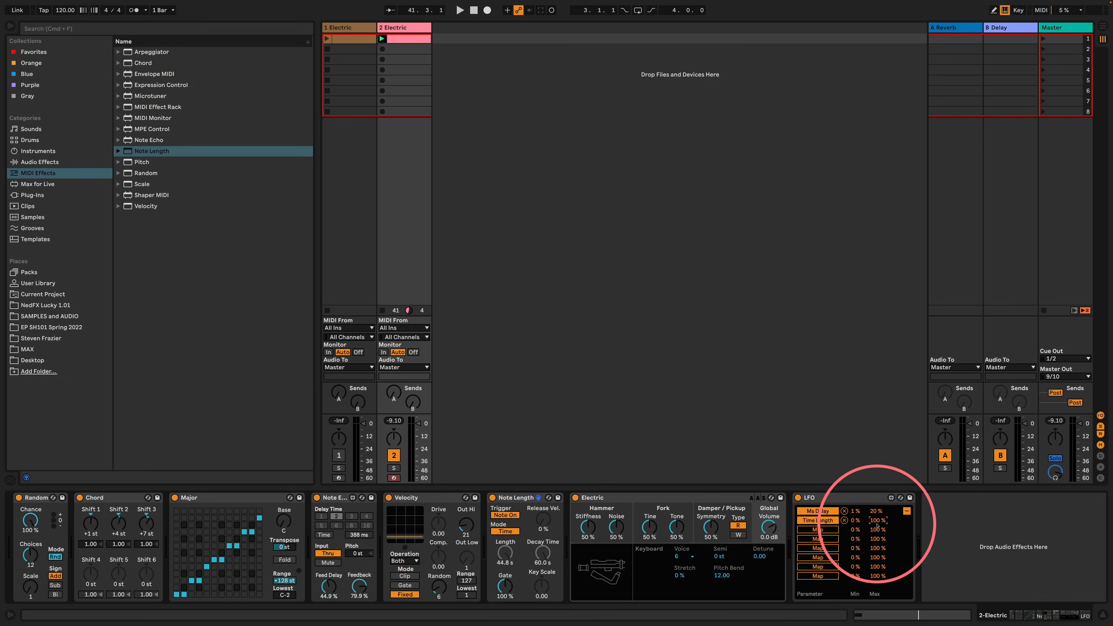
click(876, 521)
text(25)
key(Return)
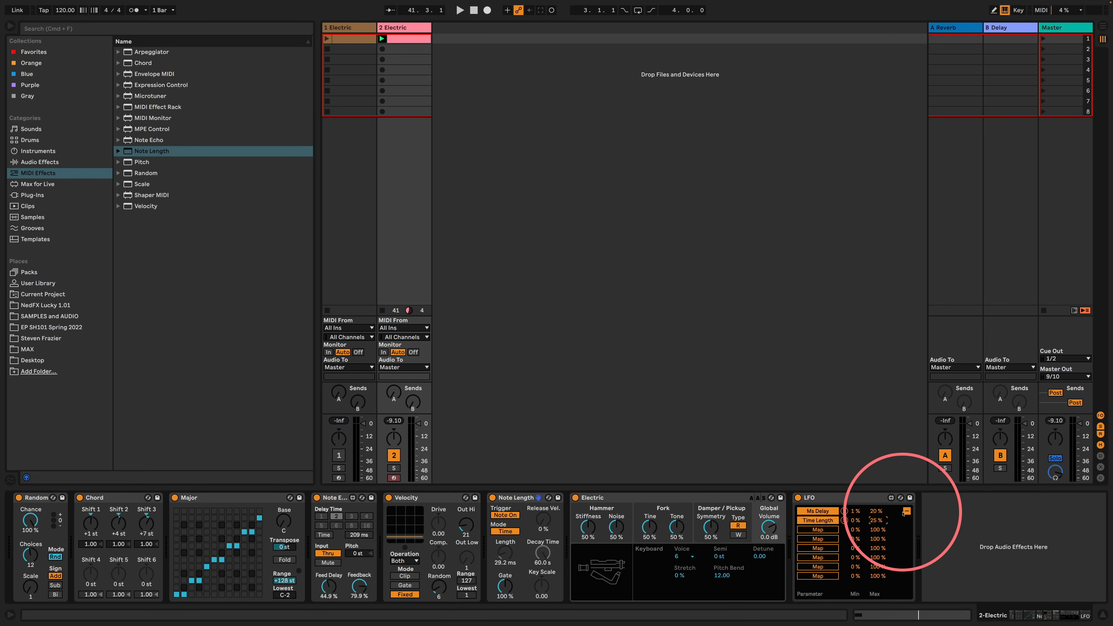
click(907, 511)
key(space)
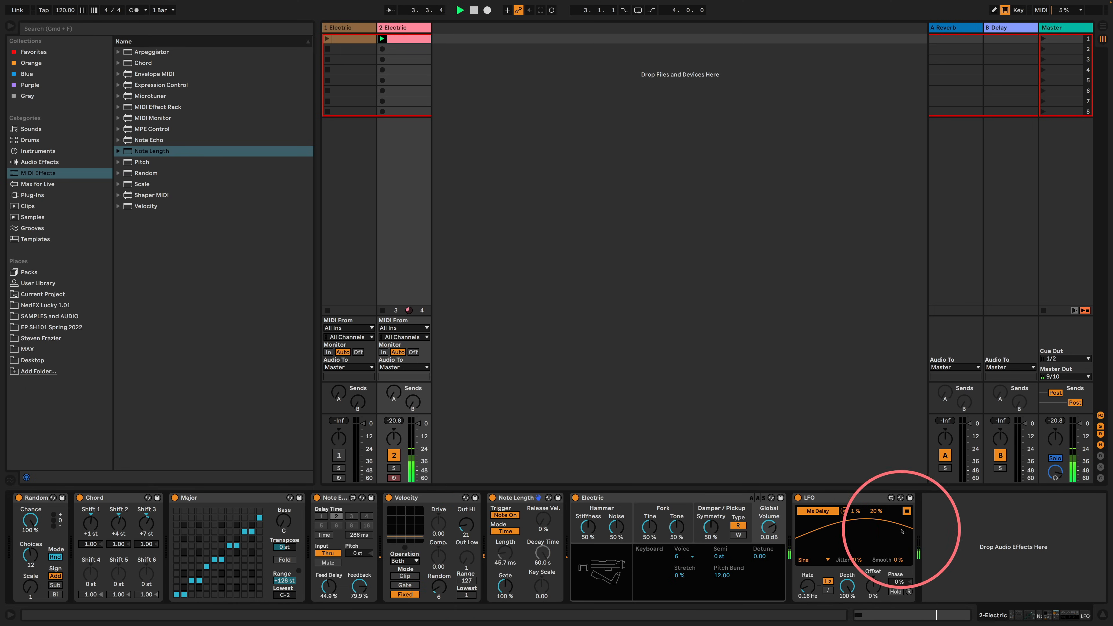
Raise the maximum of the LFO's Time Length mapping to 56 %.
click(906, 511)
drag(875, 522, 871, 510)
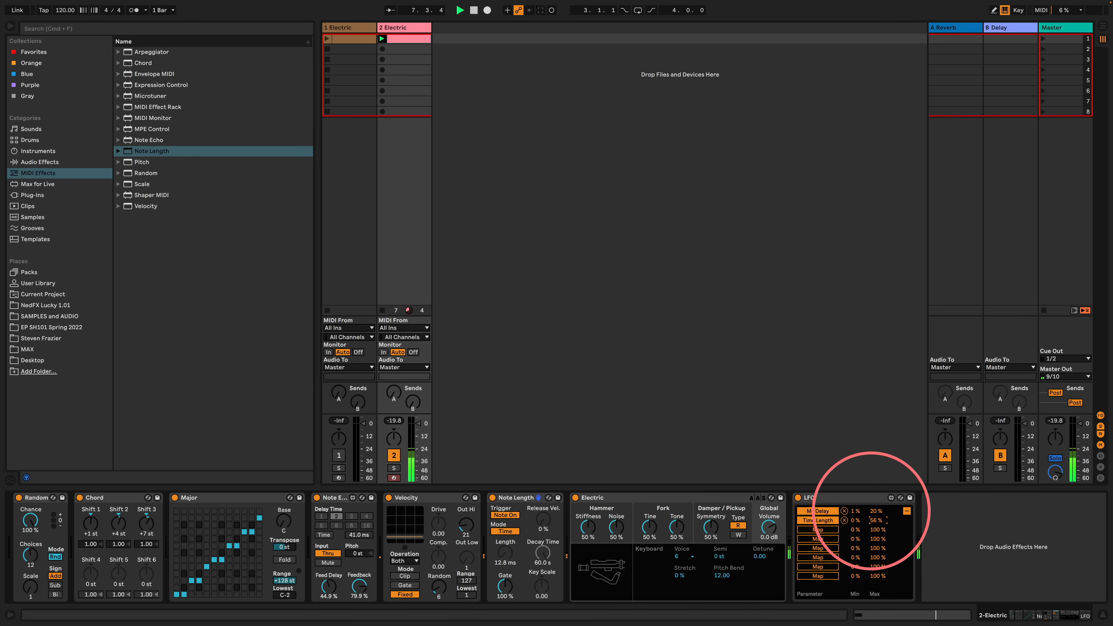
click(907, 511)
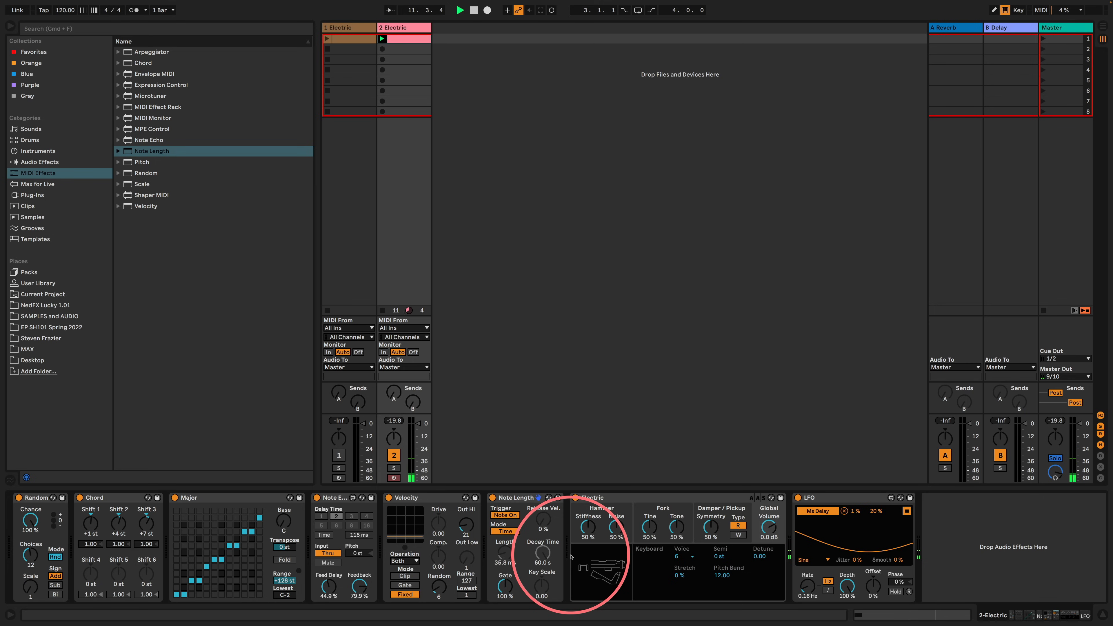
Switch the LFO to the Random waveform with Smooth at 100 % and a rate of 1.48 Hz.
click(809, 561)
click(808, 540)
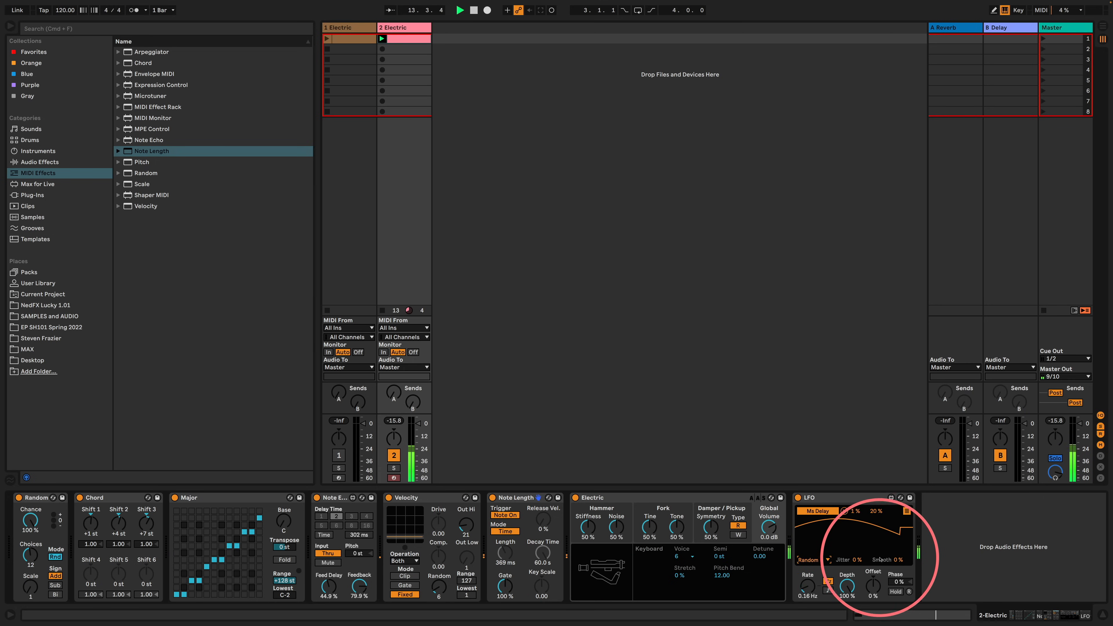
drag(880, 559, 920, 423)
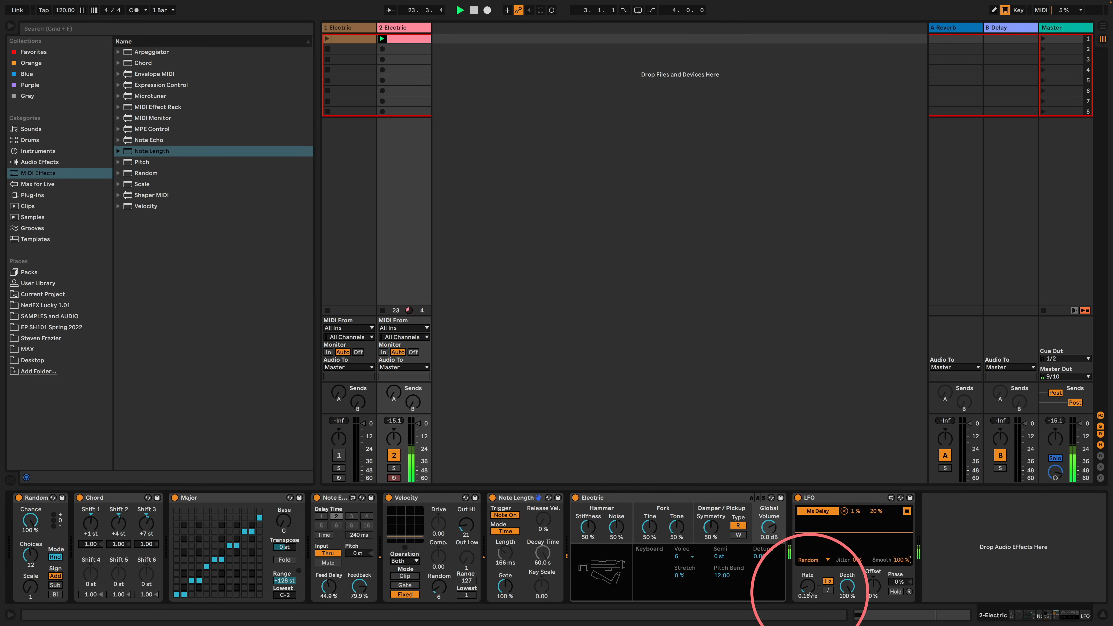
drag(809, 588, 806, 584)
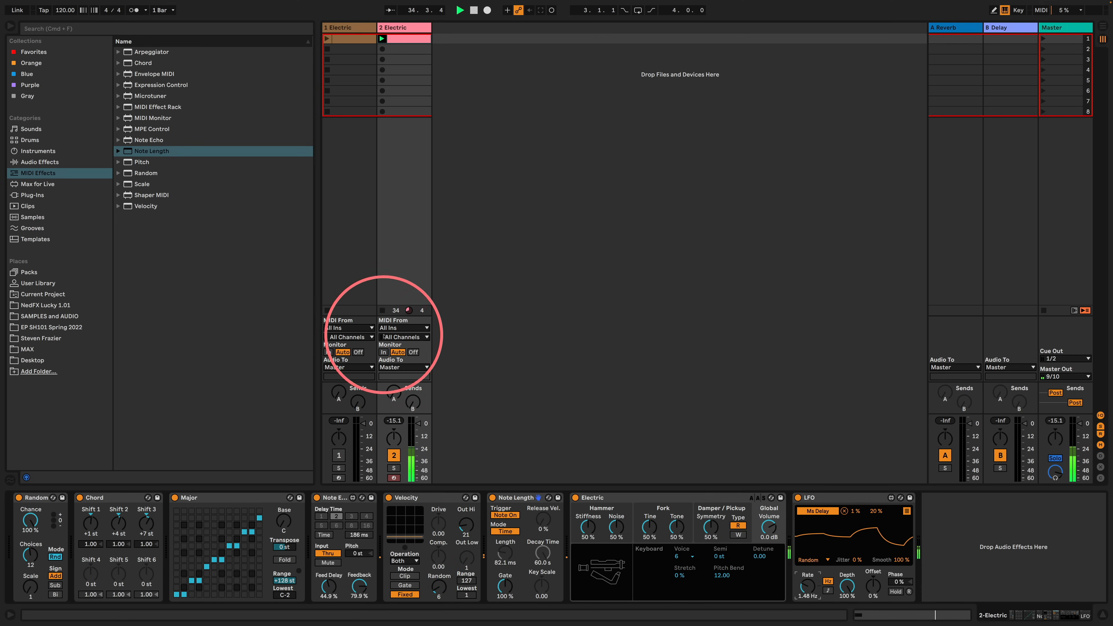
Stop the second Electric track's clip and create a new Sampler track loaded with the 28a-voc27.wav vocal sample.
click(382, 311)
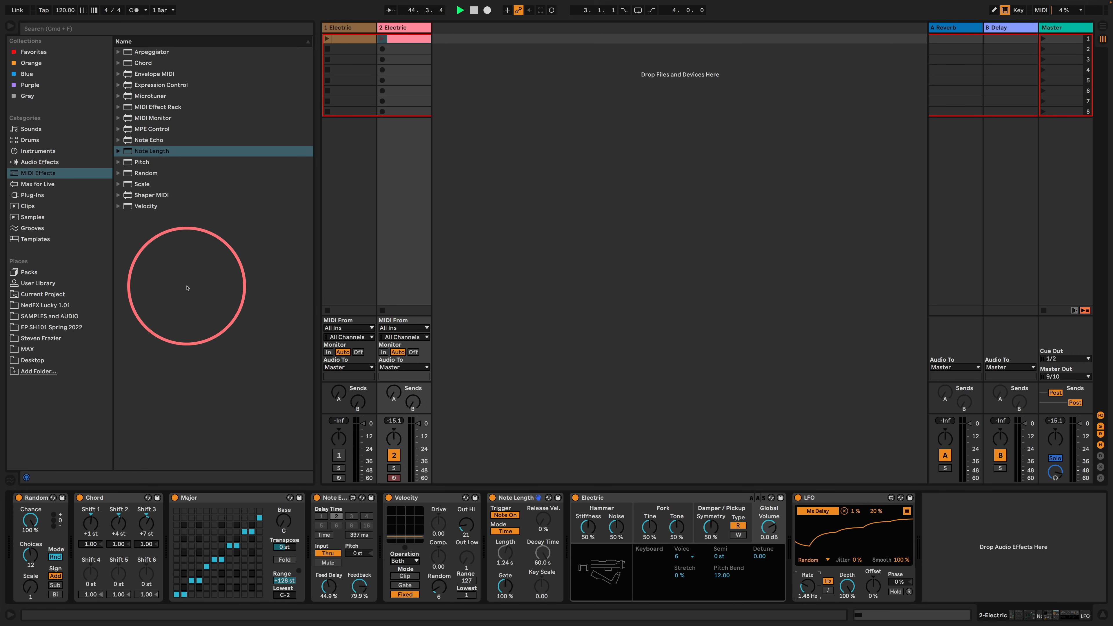
click(62, 151)
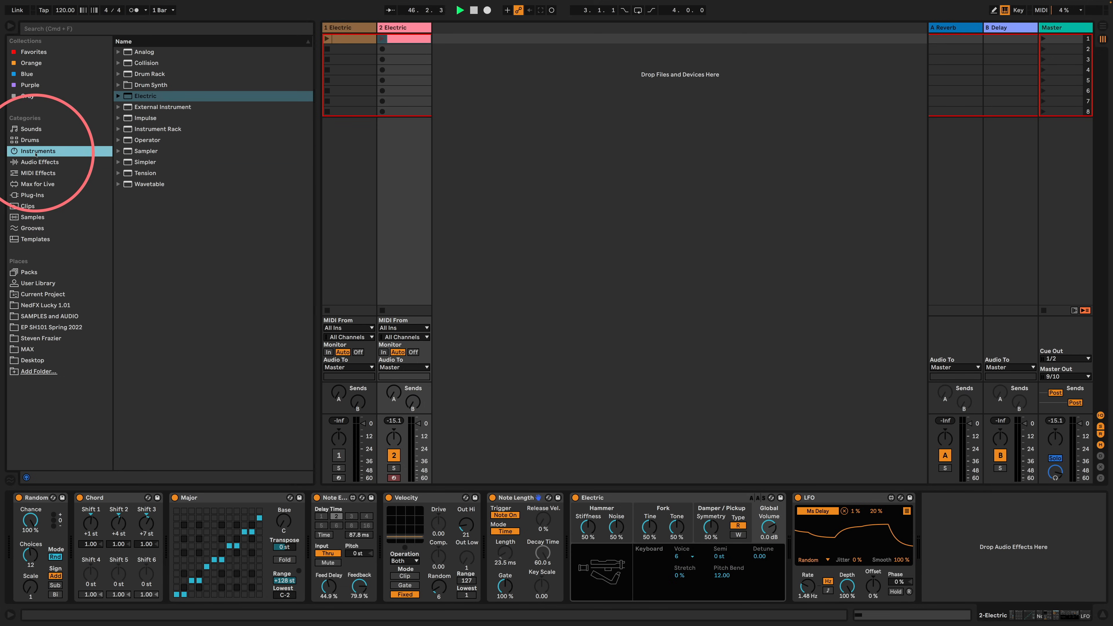
drag(130, 152, 509, 87)
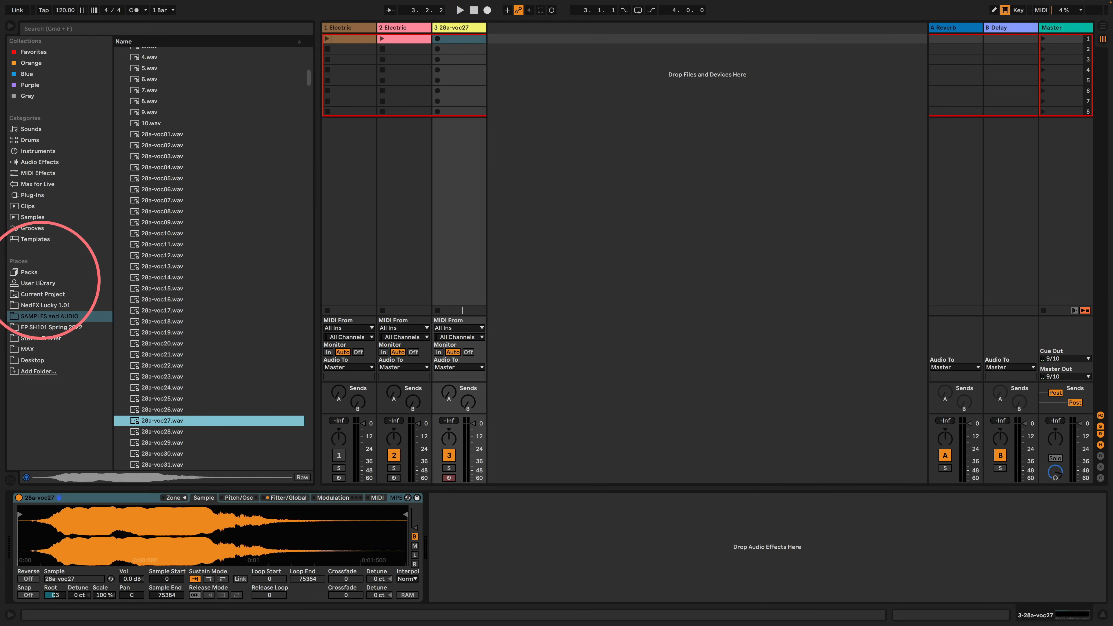
click(30, 151)
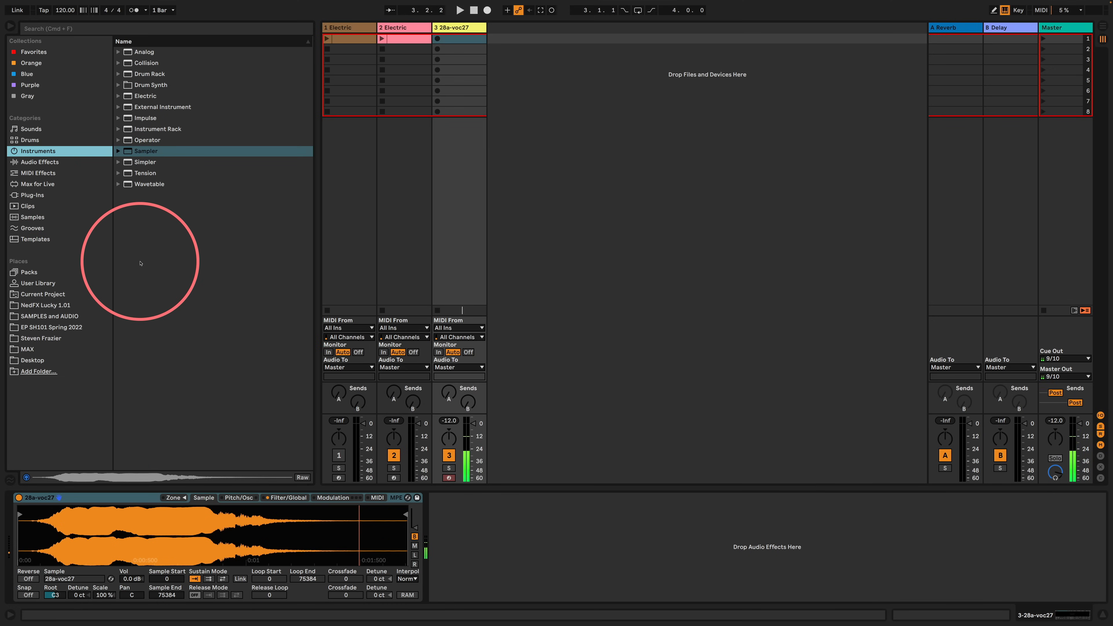
Trim the Sampler's sample end to 58023, and add a Note Echo effect before the Sampler.
drag(405, 514, 316, 511)
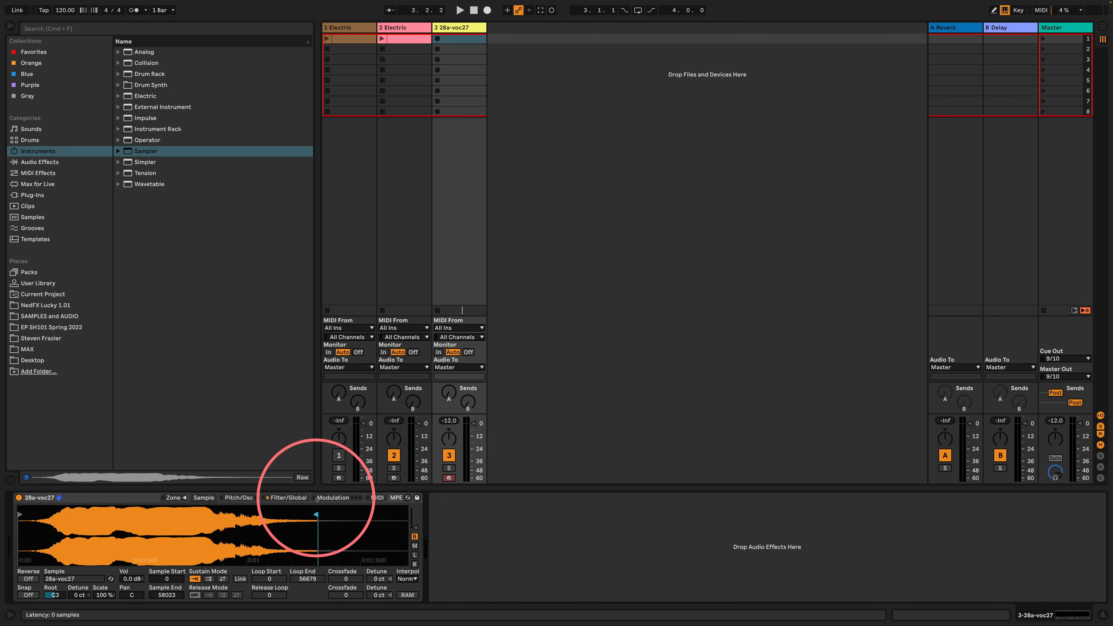
key(a)
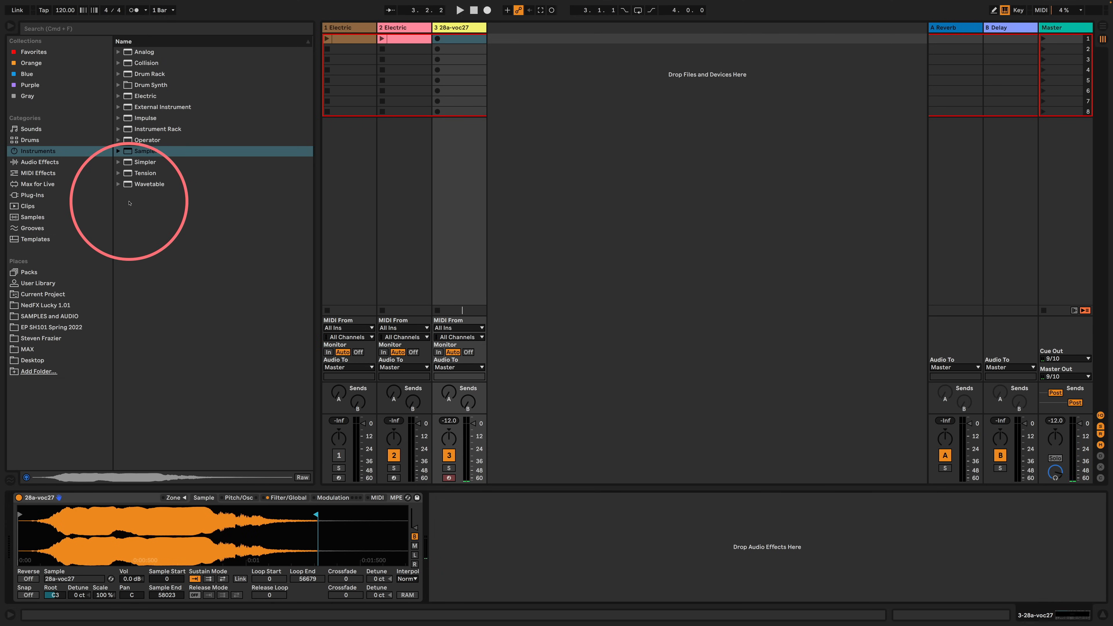
click(51, 173)
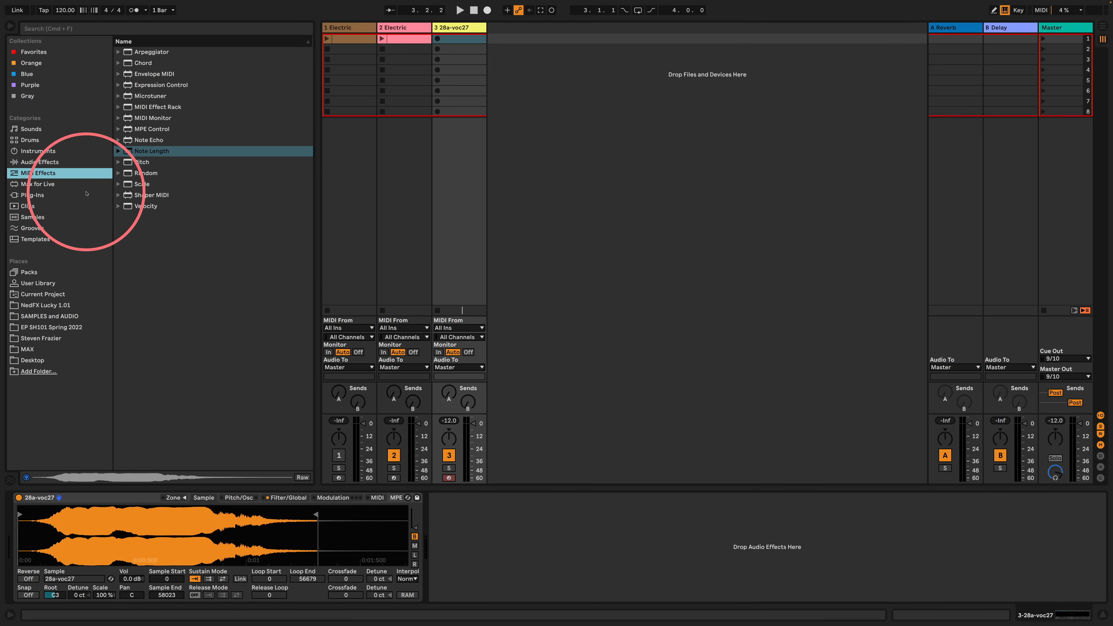
drag(127, 141, 13, 526)
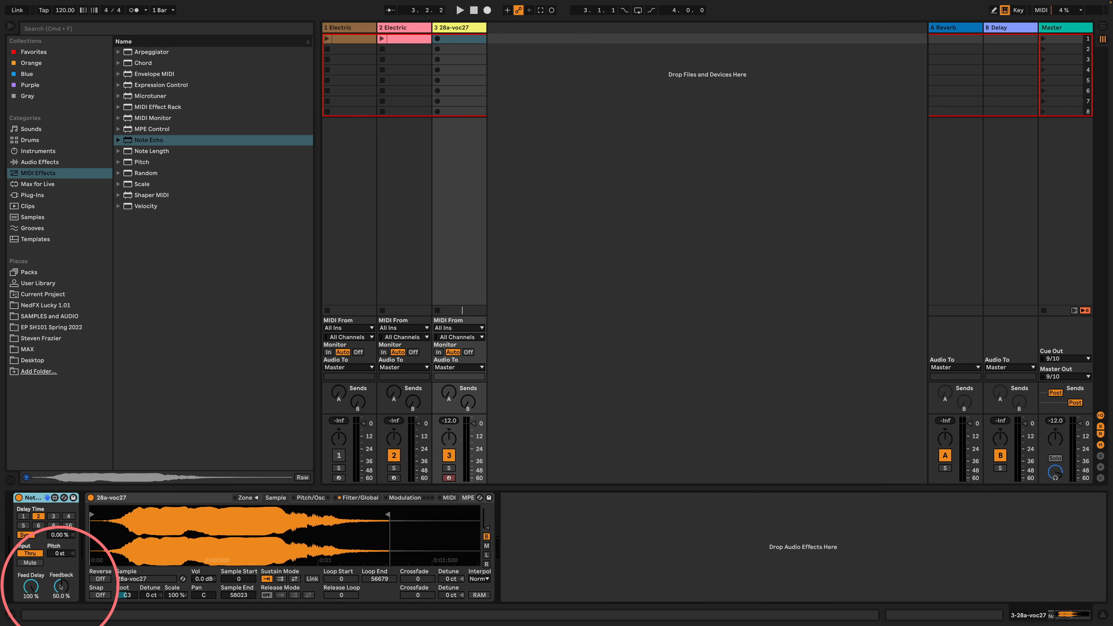
Assign Velocity to Sample Offset in the Sampler's MIDI modulation, with an amount of 100.
click(450, 498)
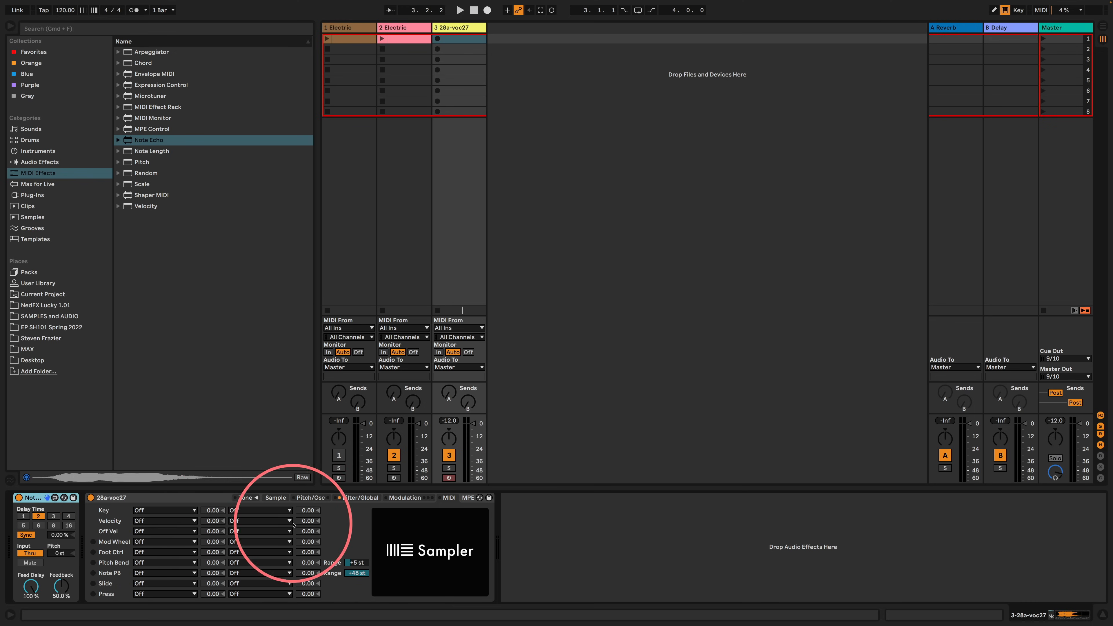
click(152, 522)
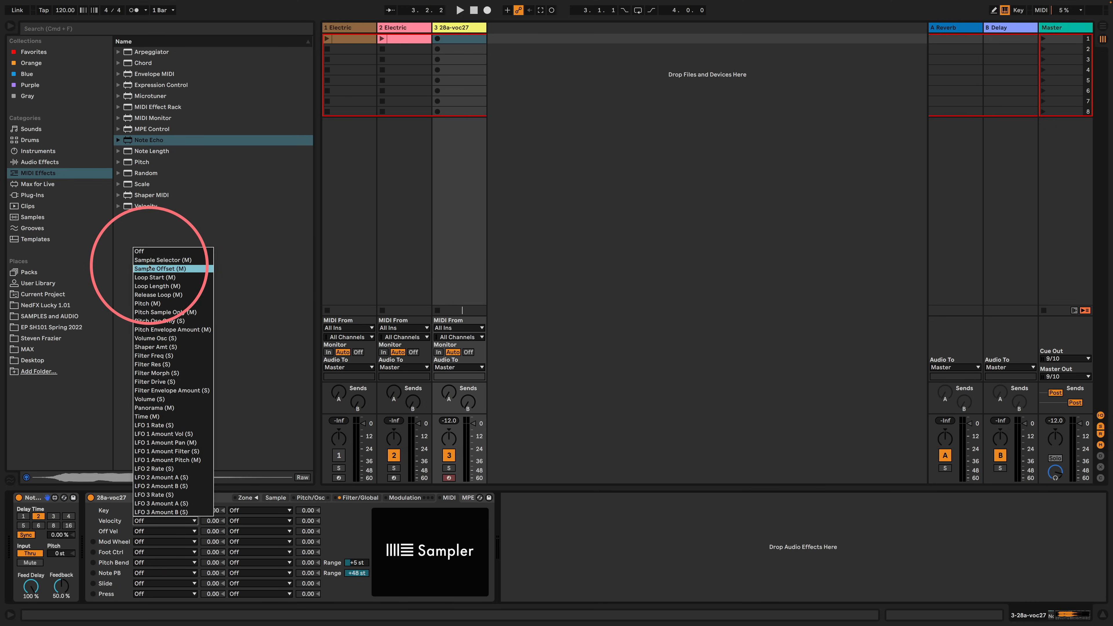
click(160, 269)
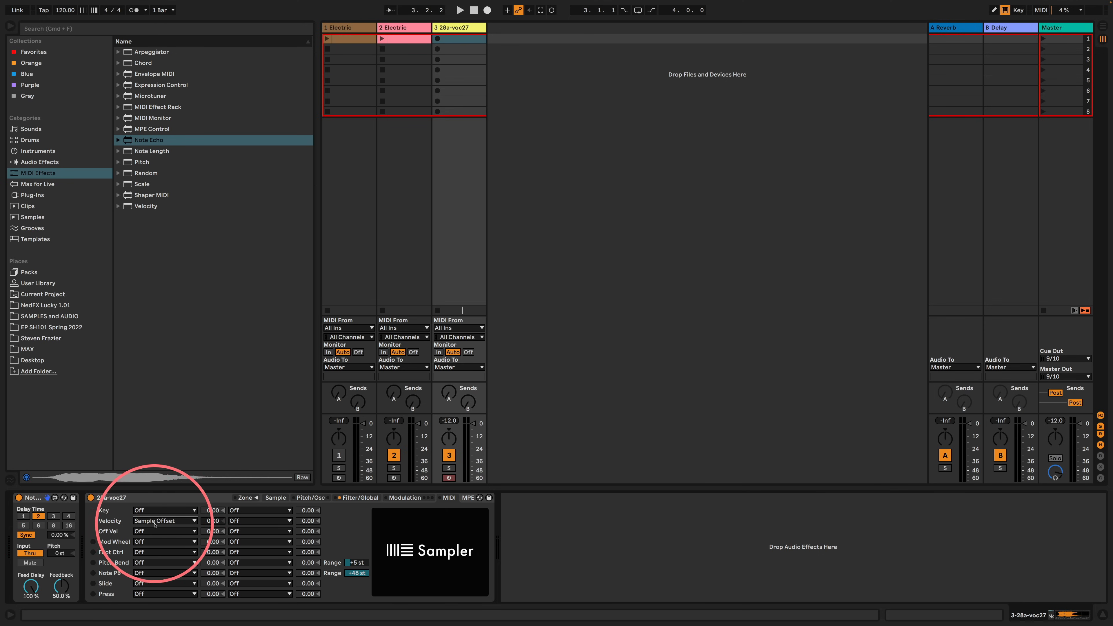
click(213, 521)
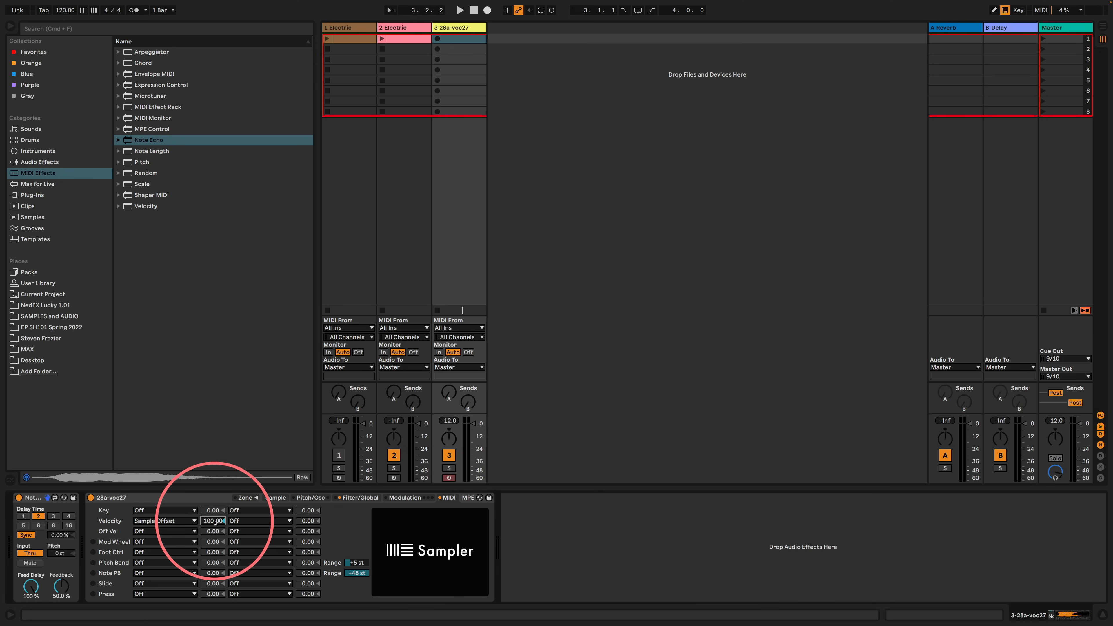
Set the amount of the Velocity to Sample Offset modulation to -80.10, and play a note against the waveform.
click(276, 498)
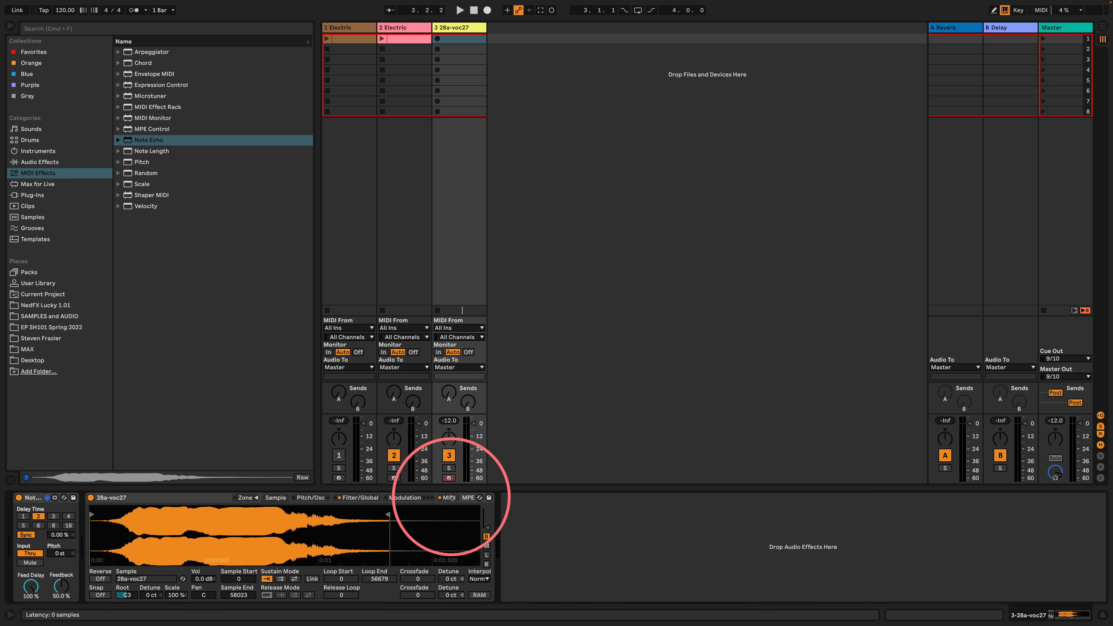
click(450, 497)
drag(211, 522, 212, 552)
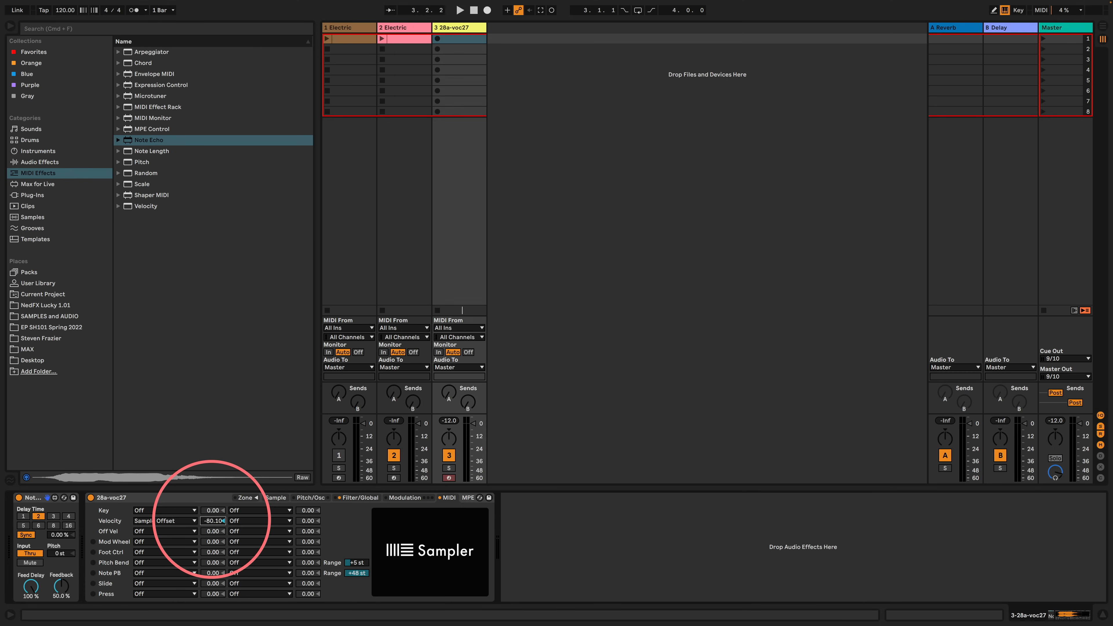
click(276, 497)
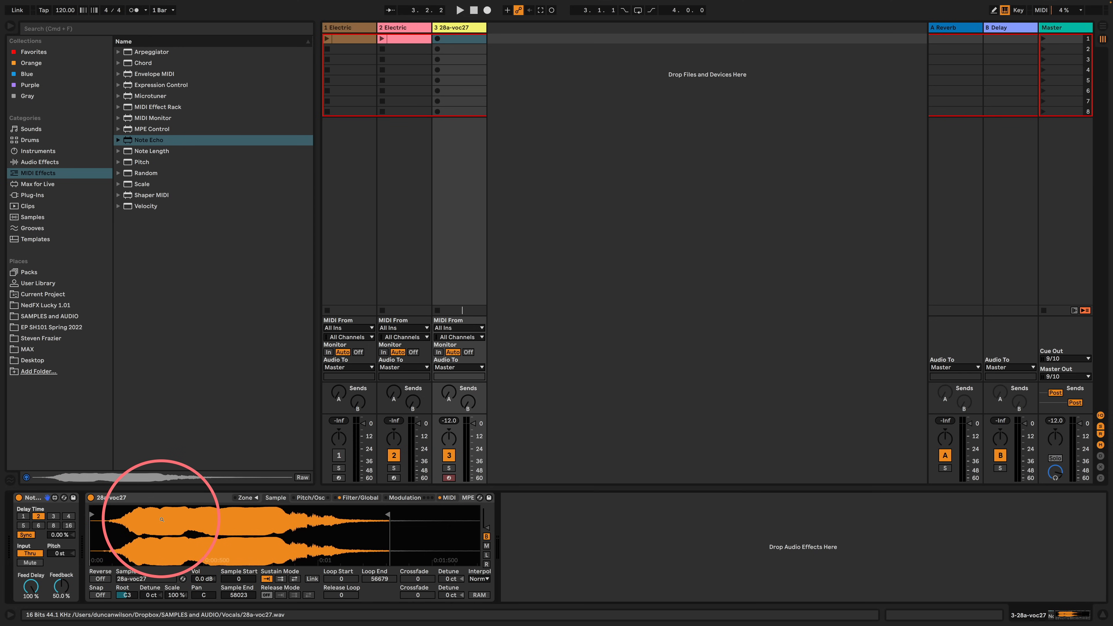
key(a)
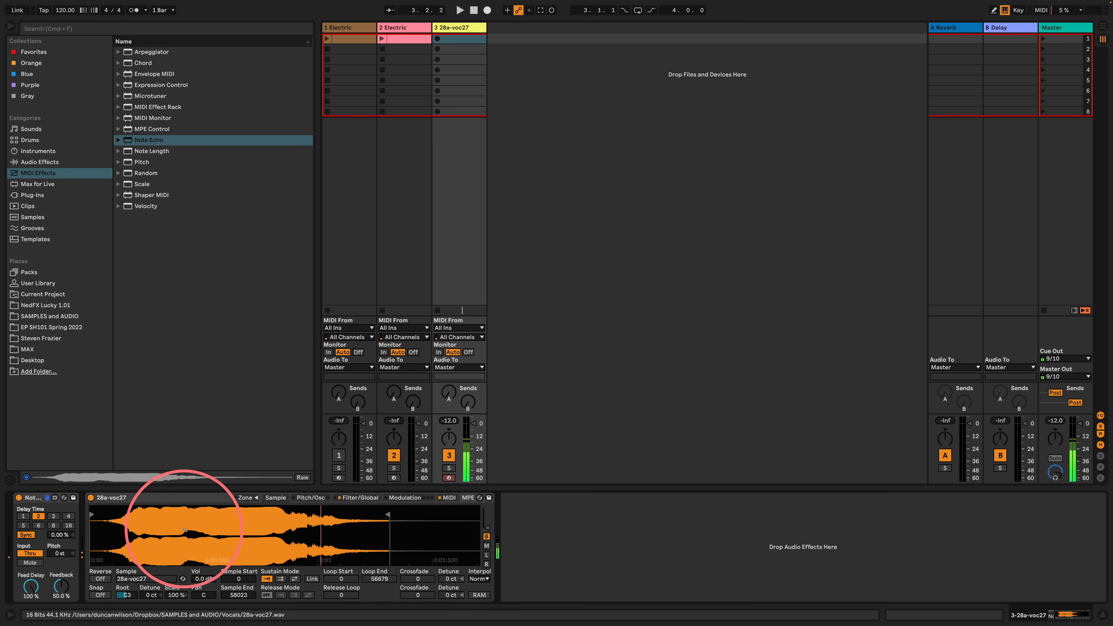
Switch the Note Echo's delay from Sync to Time at 181 ms and raise its Feedback to 89.4 %.
click(26, 538)
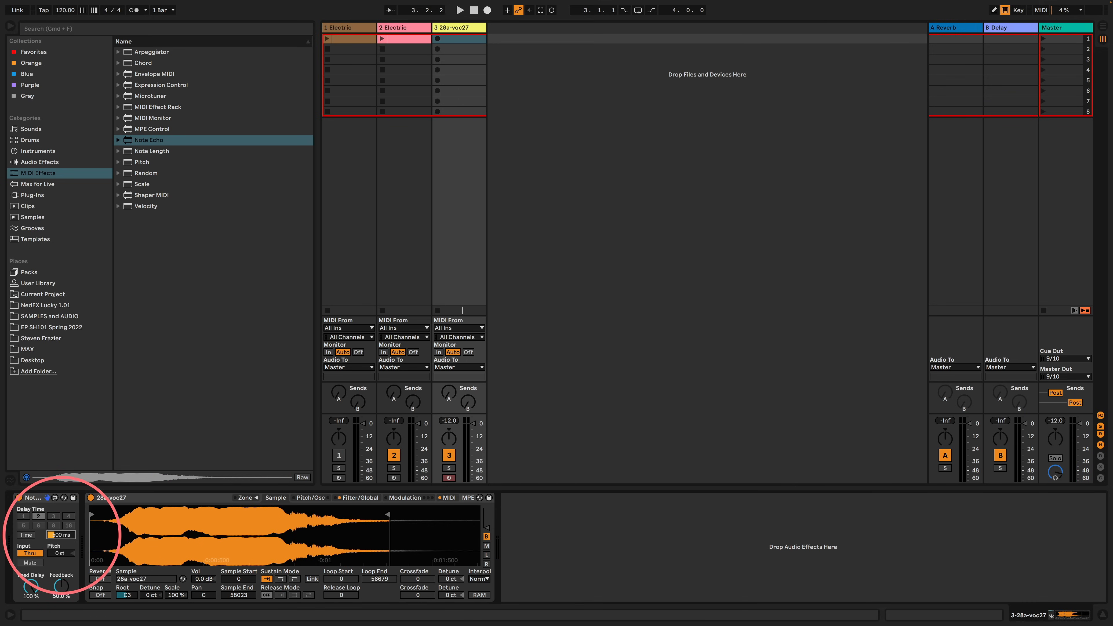
drag(62, 536, 60, 541)
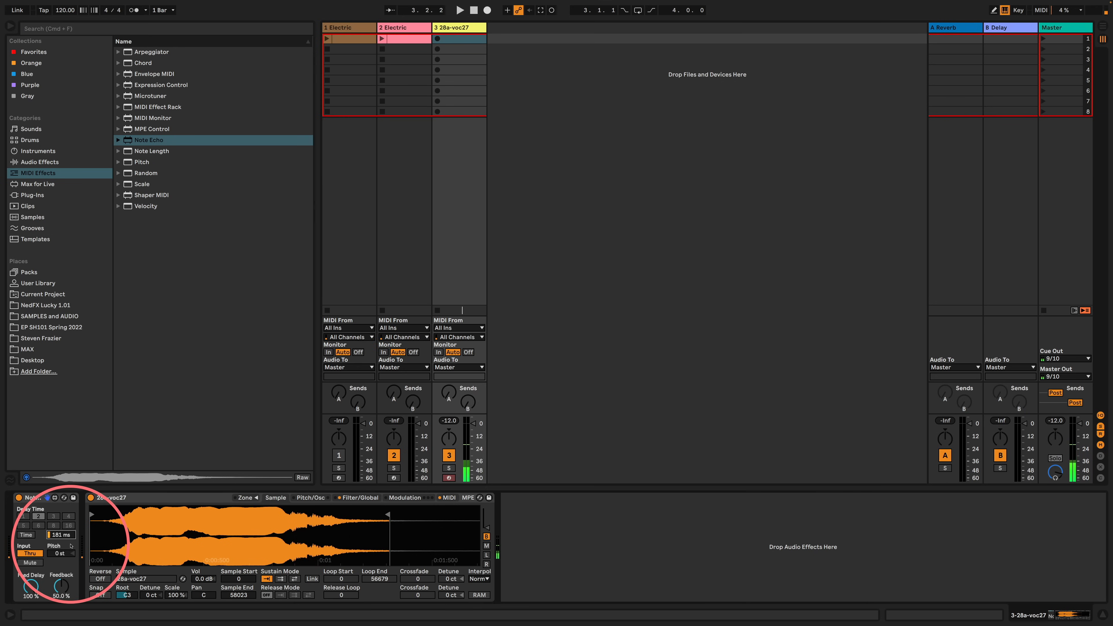
drag(60, 587, 61, 566)
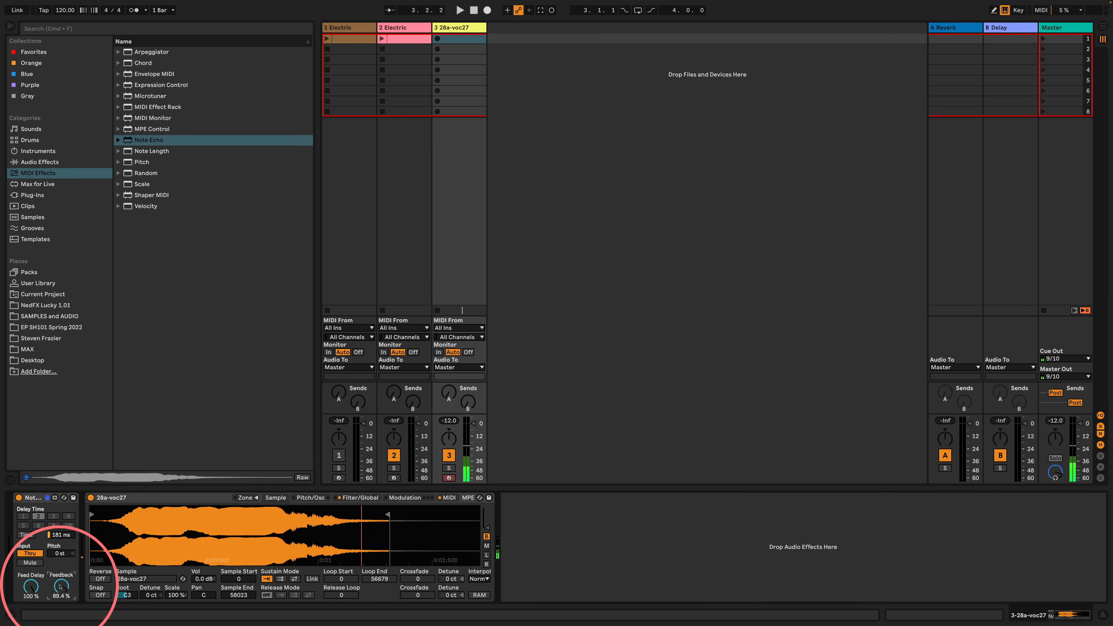
Move the Sampler's sample start to 5713 and lower the Note Echo's Feedback to 0 %.
mouse_move(34, 586)
mouse_down()
mouse_move(51, 499)
mouse_move(119, 524)
mouse_up()
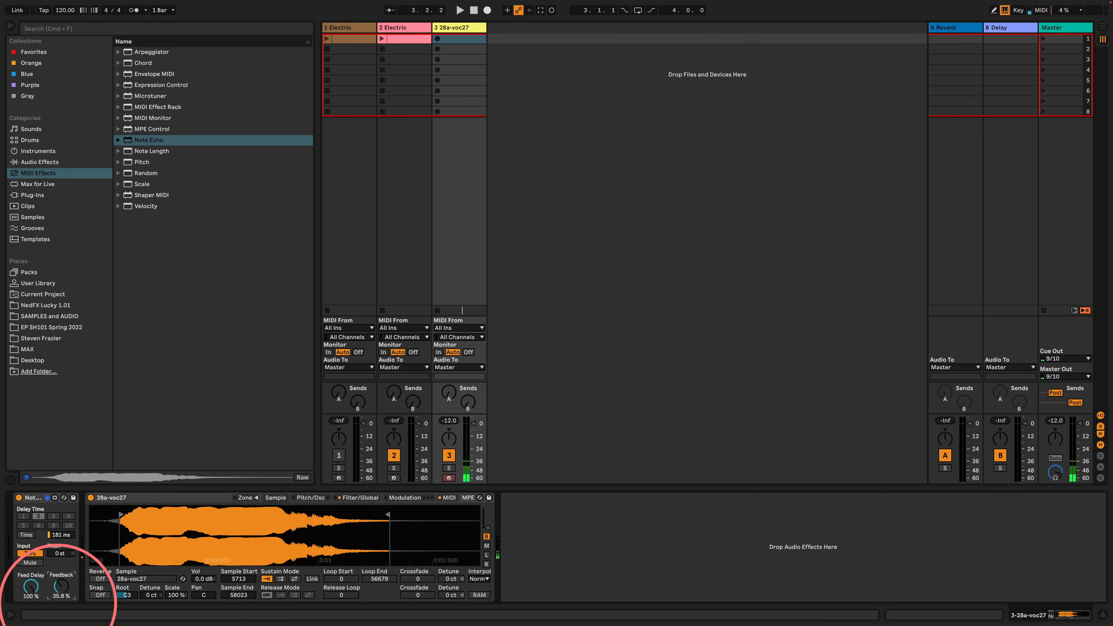
drag(61, 586, 62, 624)
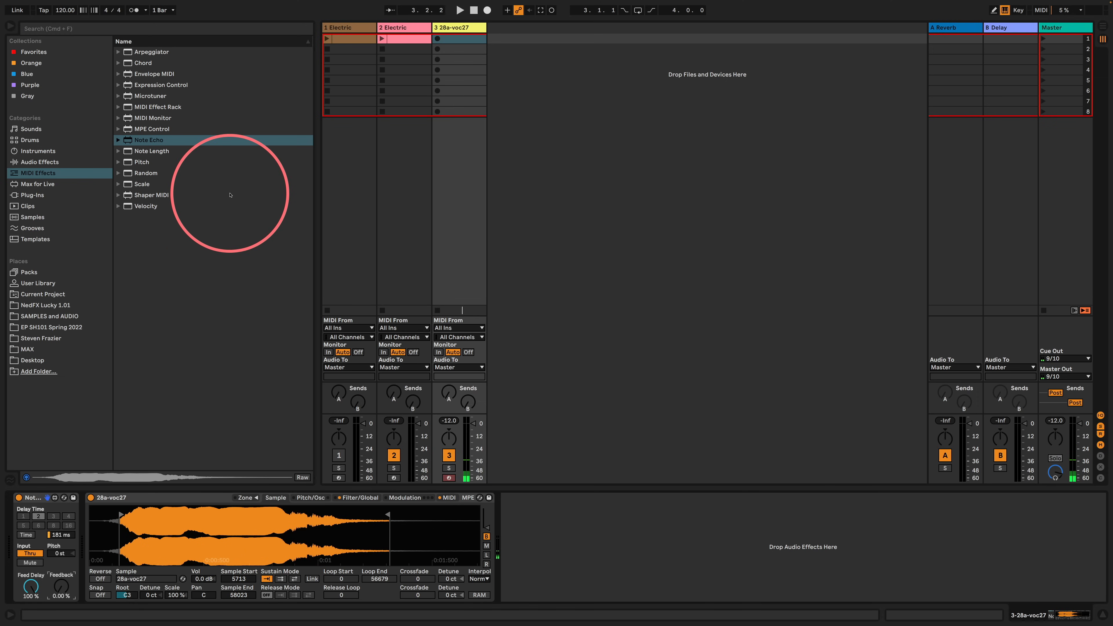
Add a Velocity effect before the Note Echo in Fixed mode, with Out Hi at 127 and Random at 0.
click(145, 206)
drag(178, 422, 15, 525)
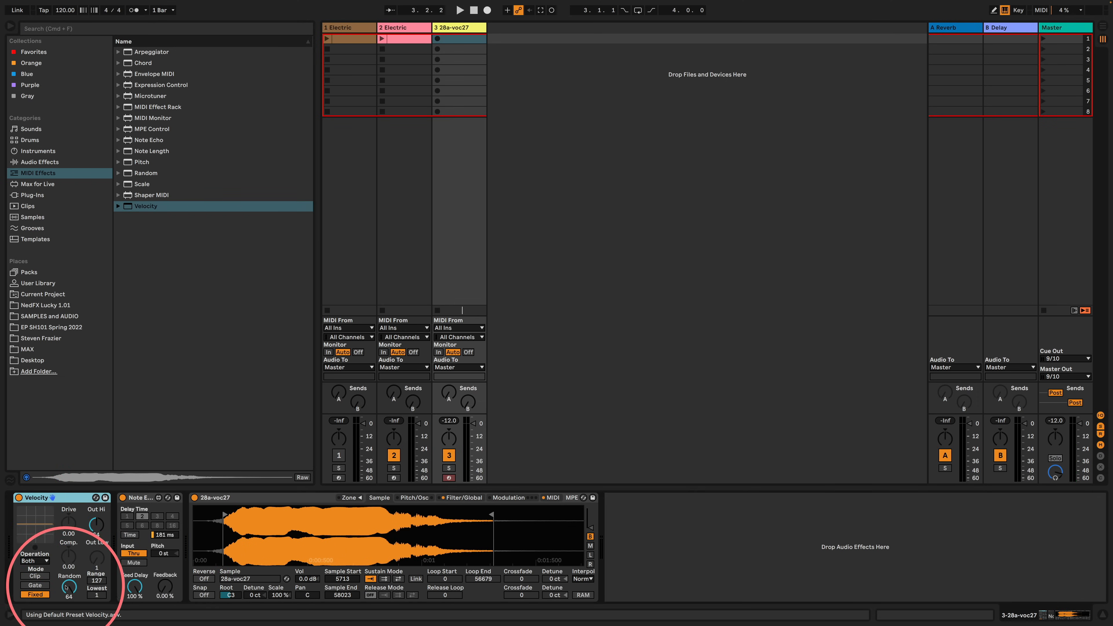
drag(96, 526, 95, 500)
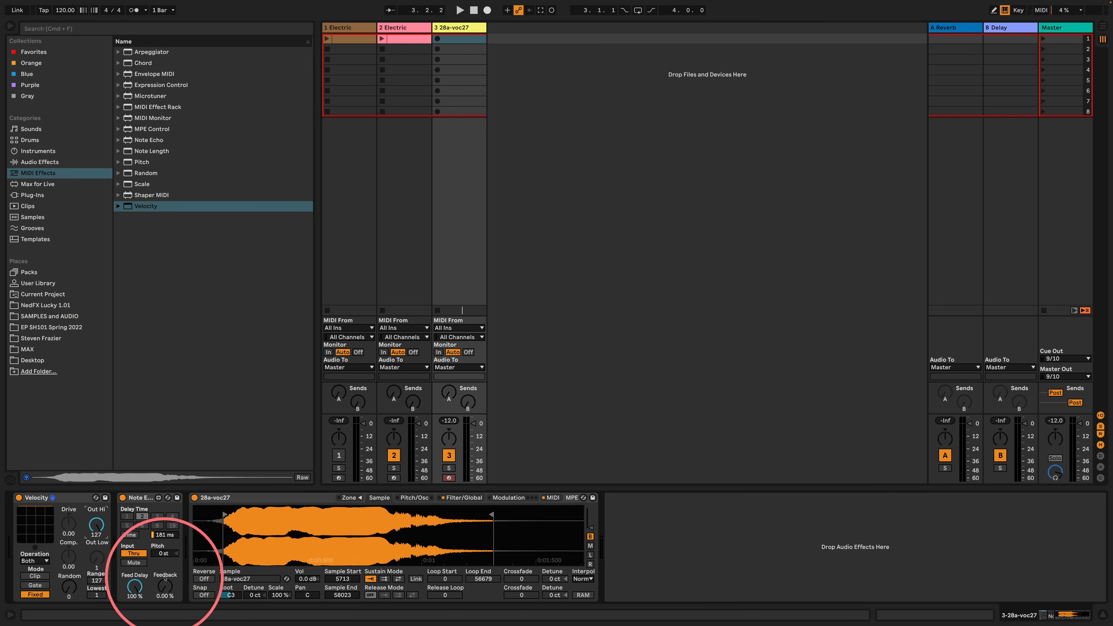
Shorten the Note Echo's delay time to 54.0 ms and raise its Feedback to 92.1 %.
drag(164, 586, 165, 566)
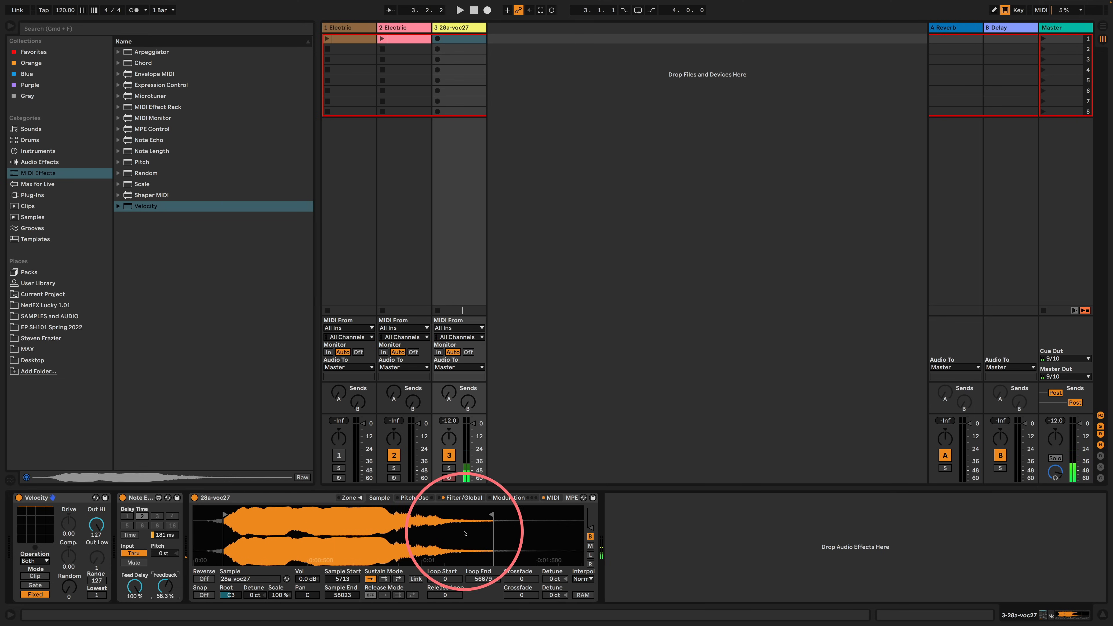
drag(165, 535, 164, 555)
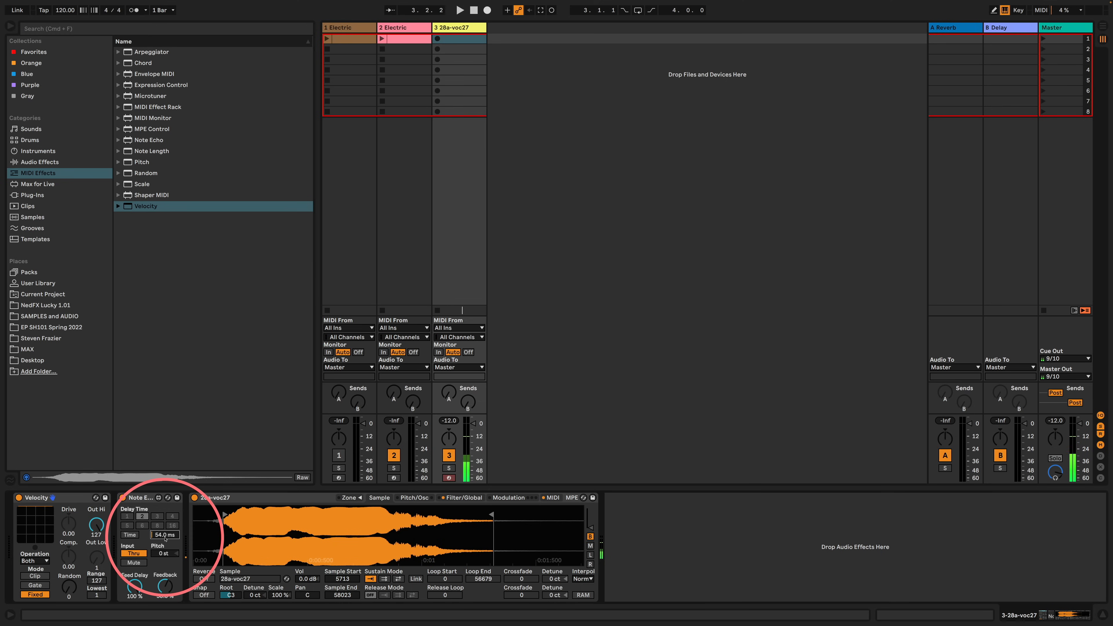
click(164, 588)
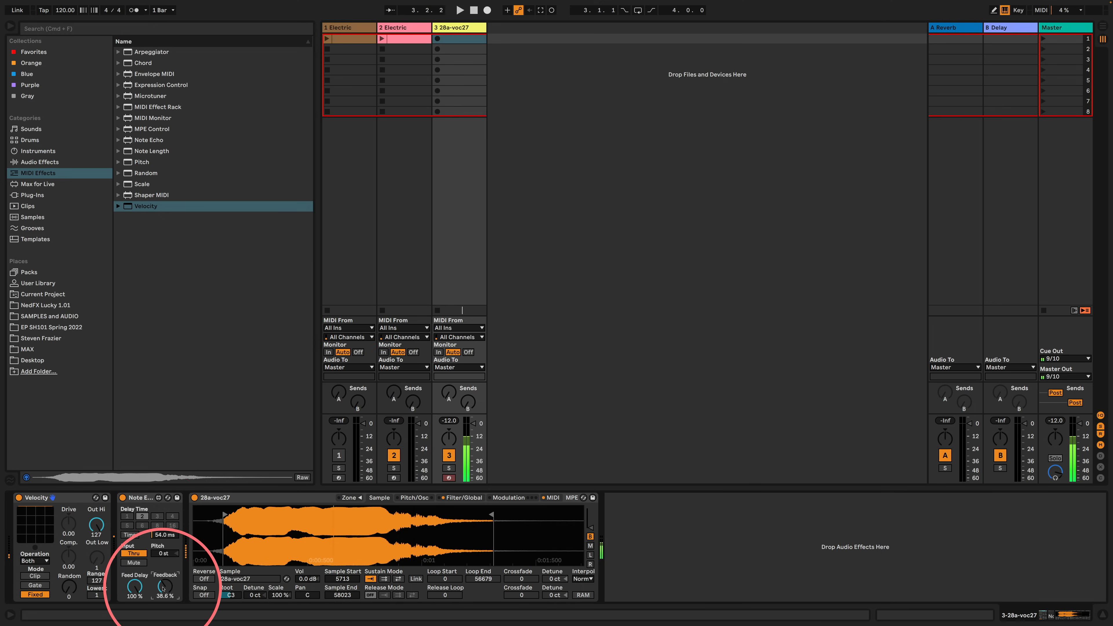
mouse_move(164, 587)
mouse_down()
mouse_move(163, 598)
mouse_move(162, 565)
mouse_up()
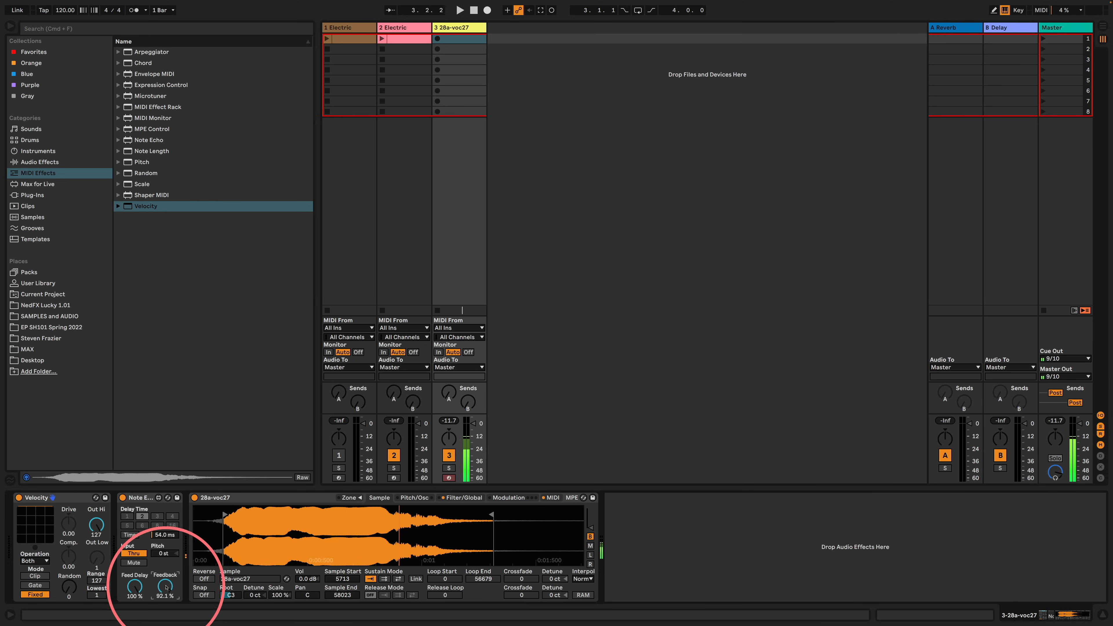
Turn off the Sampler's filter, then lengthen the volume envelope's attack and set its release to 30.2 s.
click(465, 498)
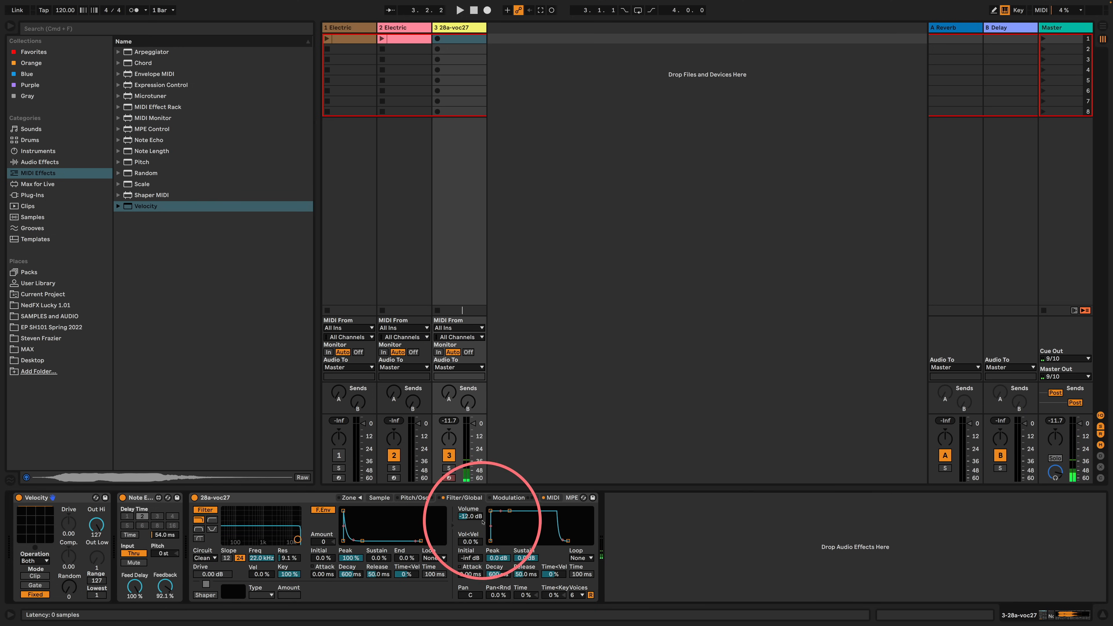
click(205, 512)
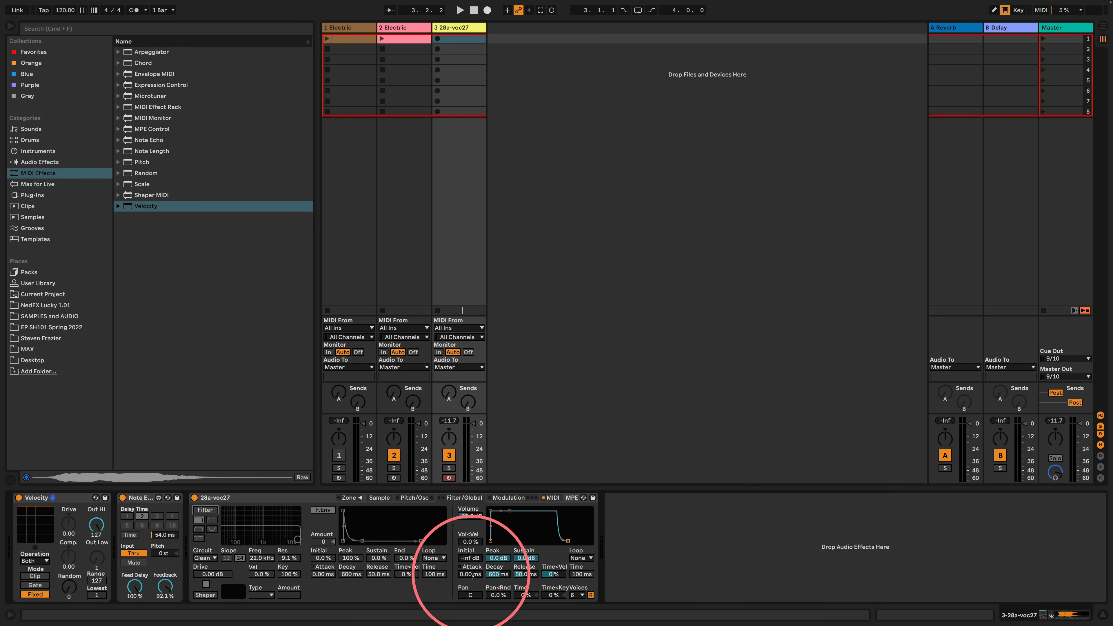
drag(470, 574, 470, 565)
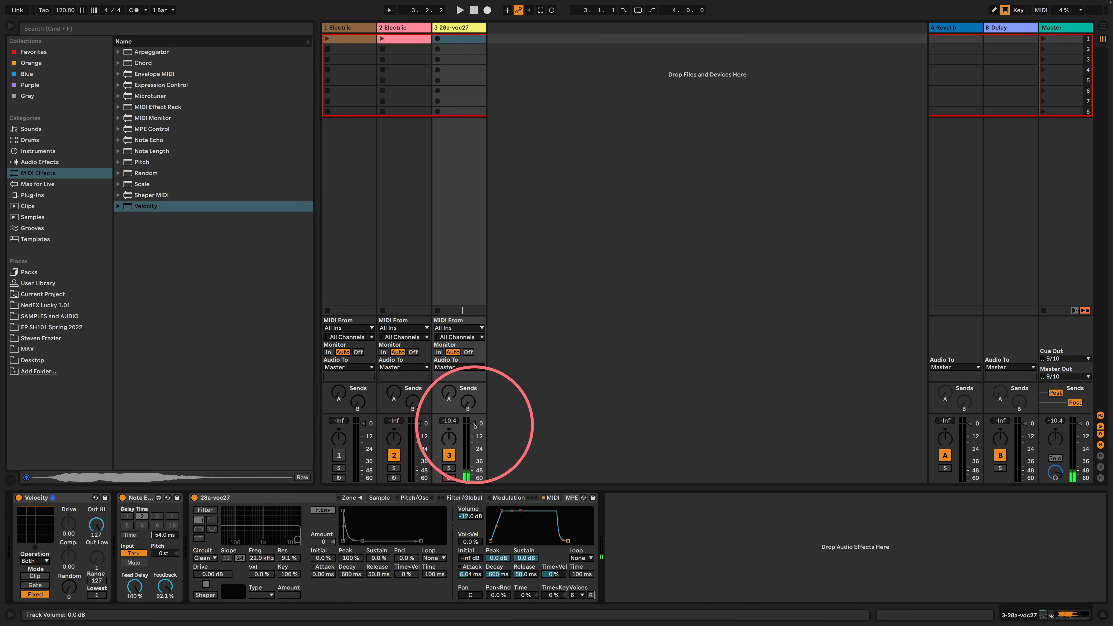
mouse_move(522, 574)
mouse_down()
mouse_move(514, 557)
mouse_move(525, 571)
mouse_up()
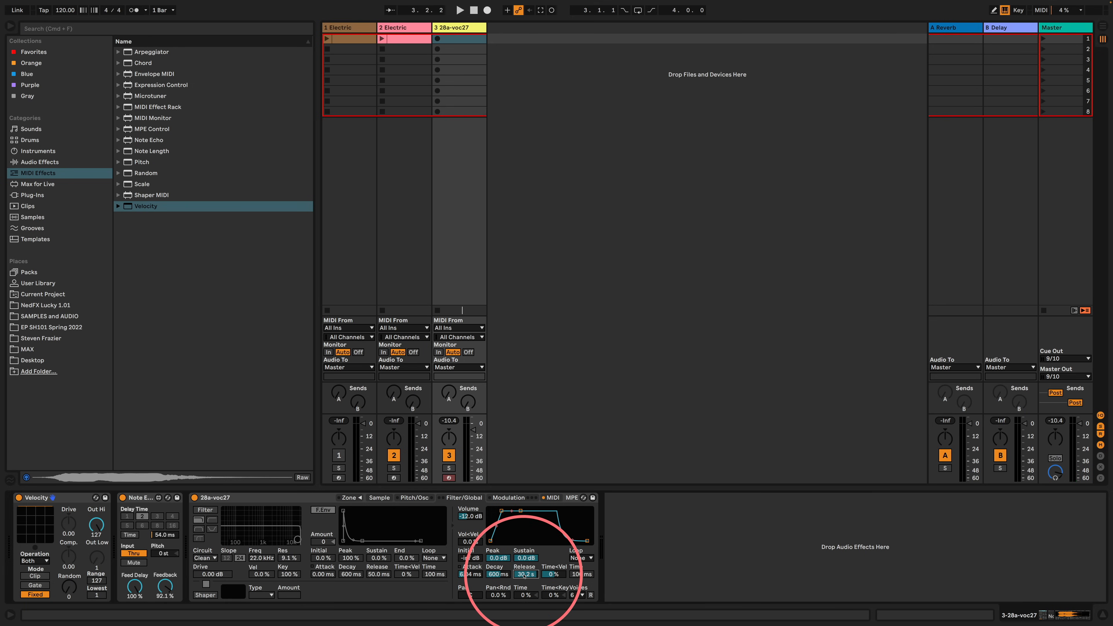
click(470, 574)
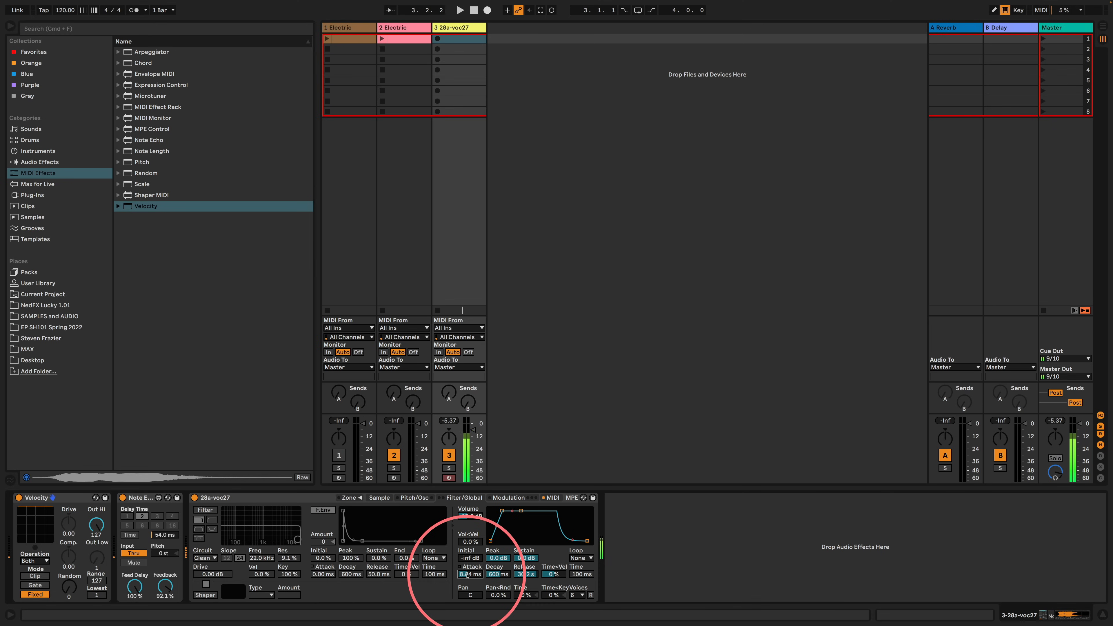
Set the Note Echo's delay time to 22.0 ms and Feedback to 95.3 % while viewing the Sampler's waveform.
click(379, 498)
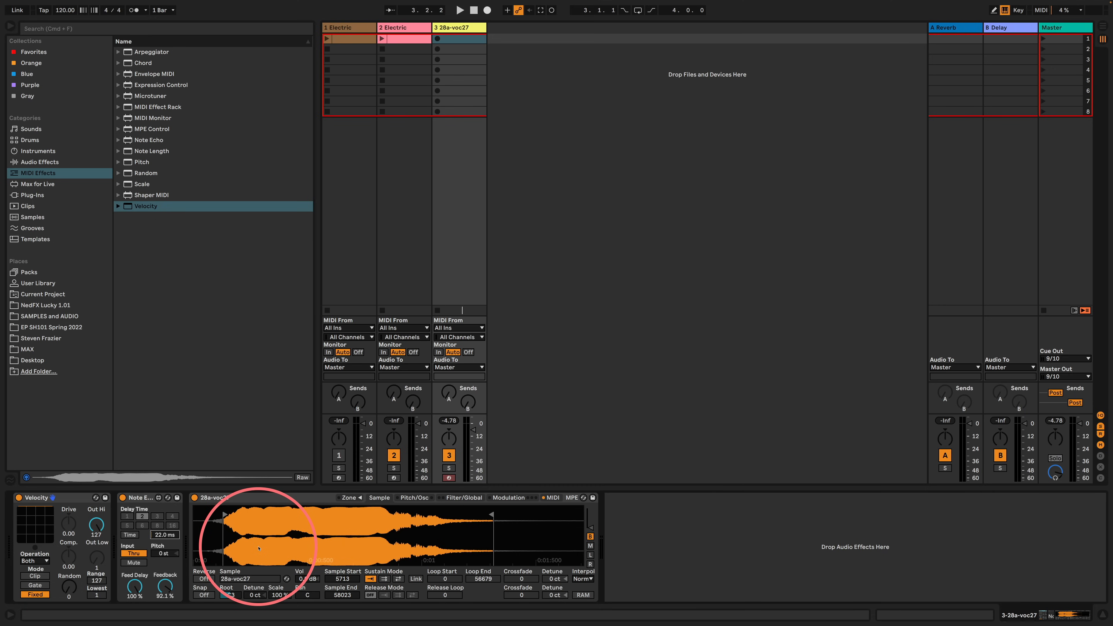
mouse_move(163, 587)
mouse_down()
mouse_move(166, 566)
mouse_move(165, 620)
mouse_move(165, 603)
mouse_up()
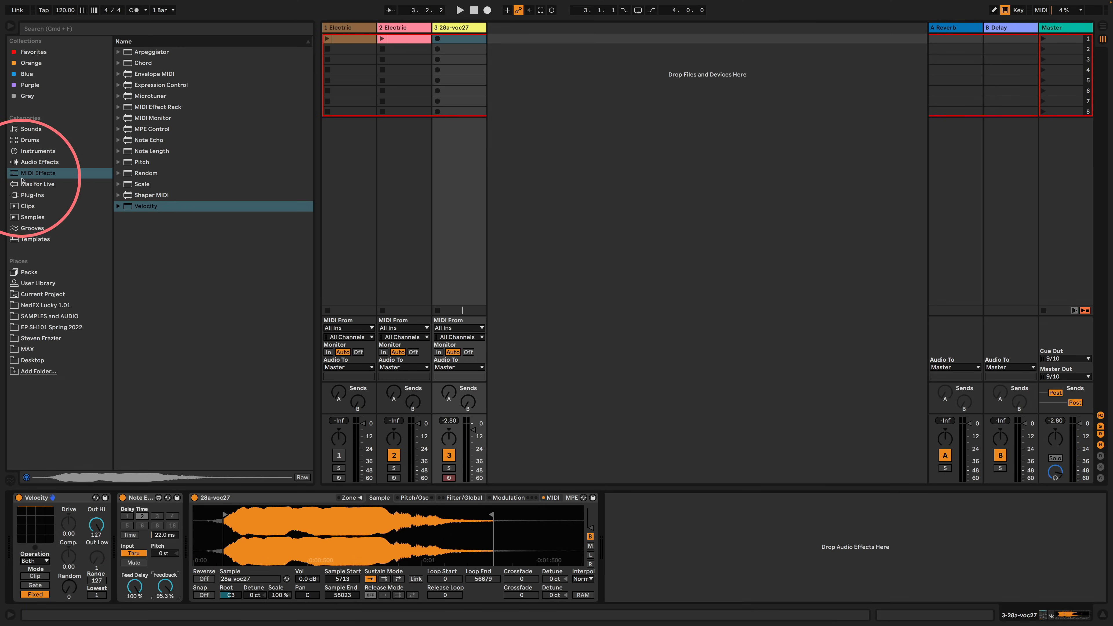
Add an LFO after the Sampler and map it to the Note Echo's delay time.
click(21, 162)
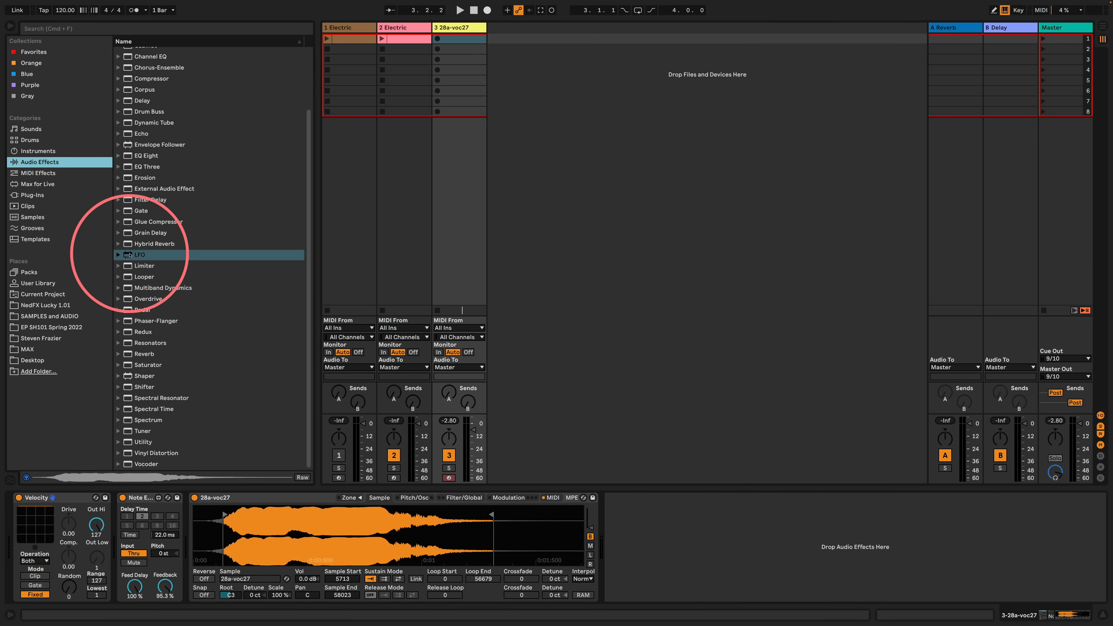
drag(131, 254, 639, 540)
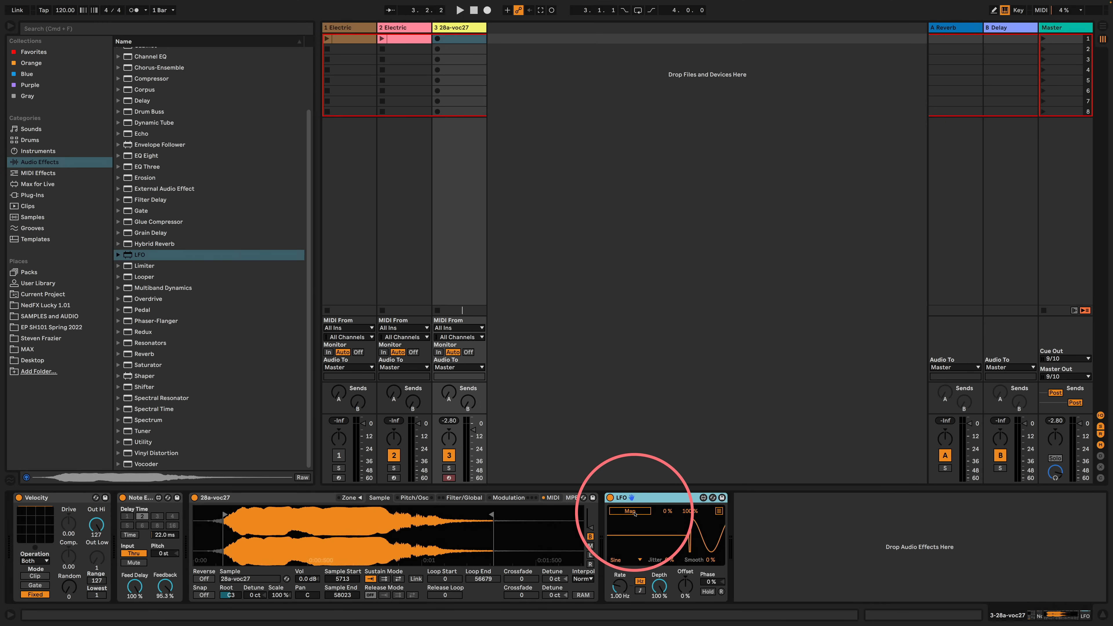
click(163, 535)
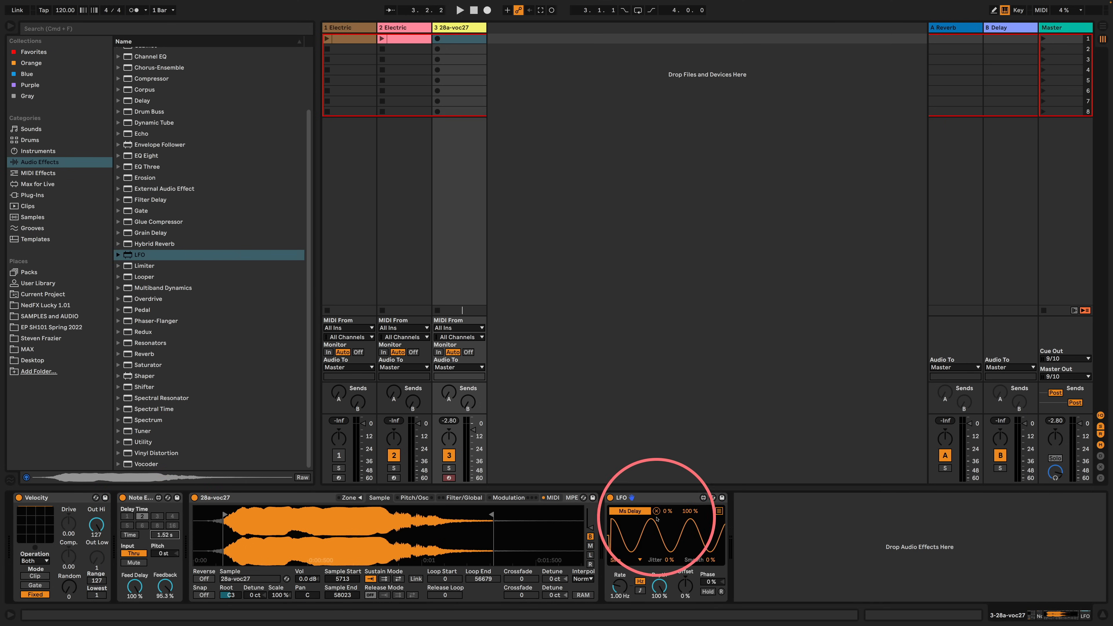
Set the LFO's mapping range to 1–25 % and its rate to 0.25 Hz, with the Note Echo's Pitch at +1 st.
drag(668, 512, 671, 516)
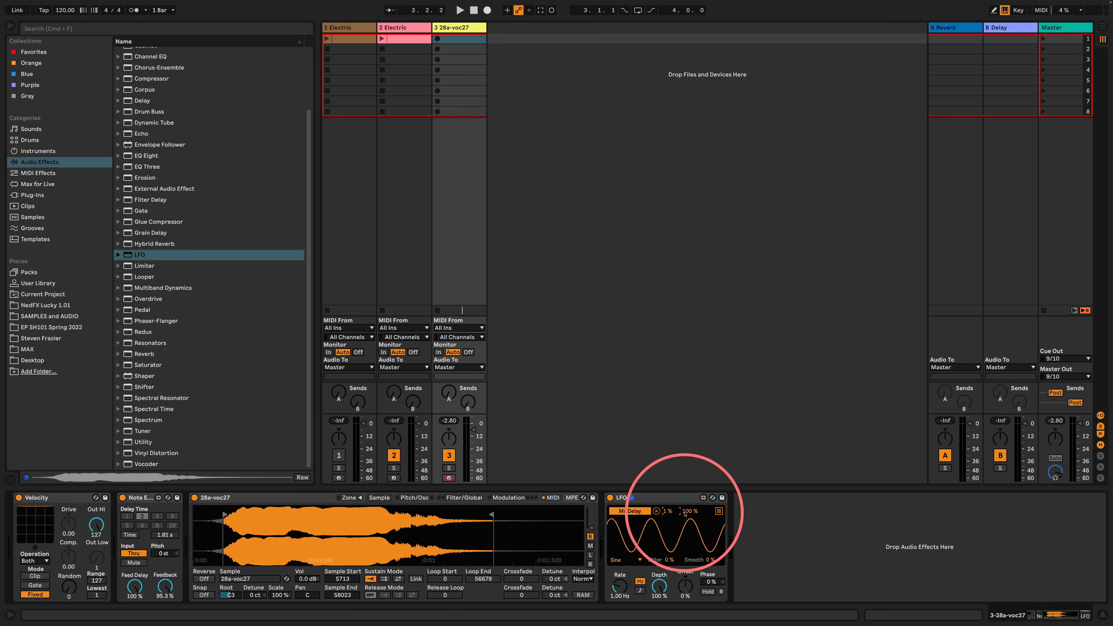
click(689, 512)
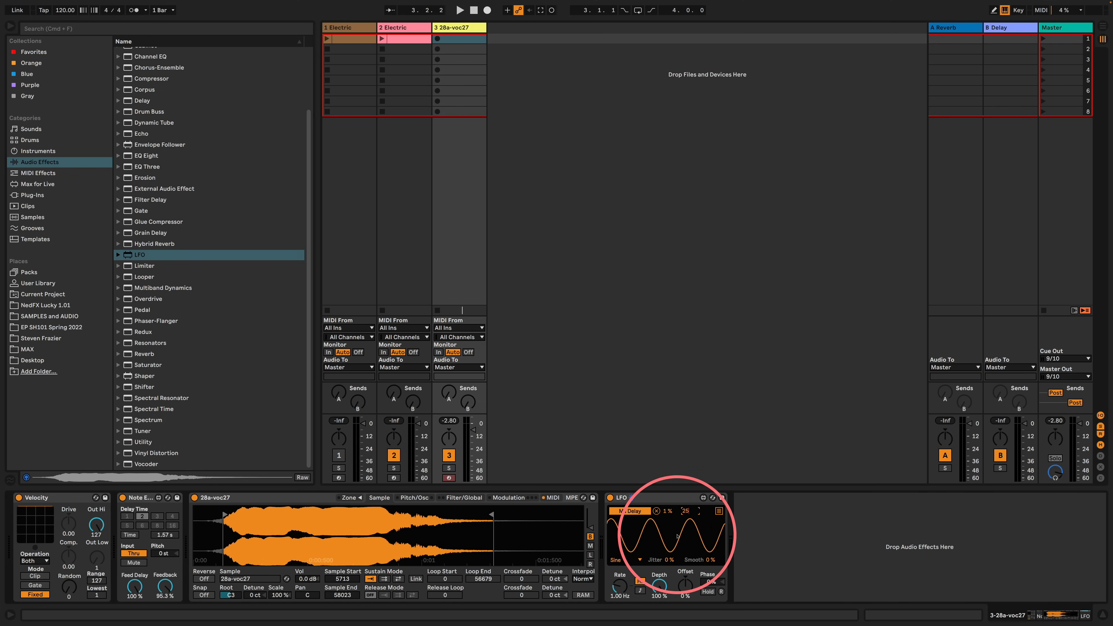
key(Return)
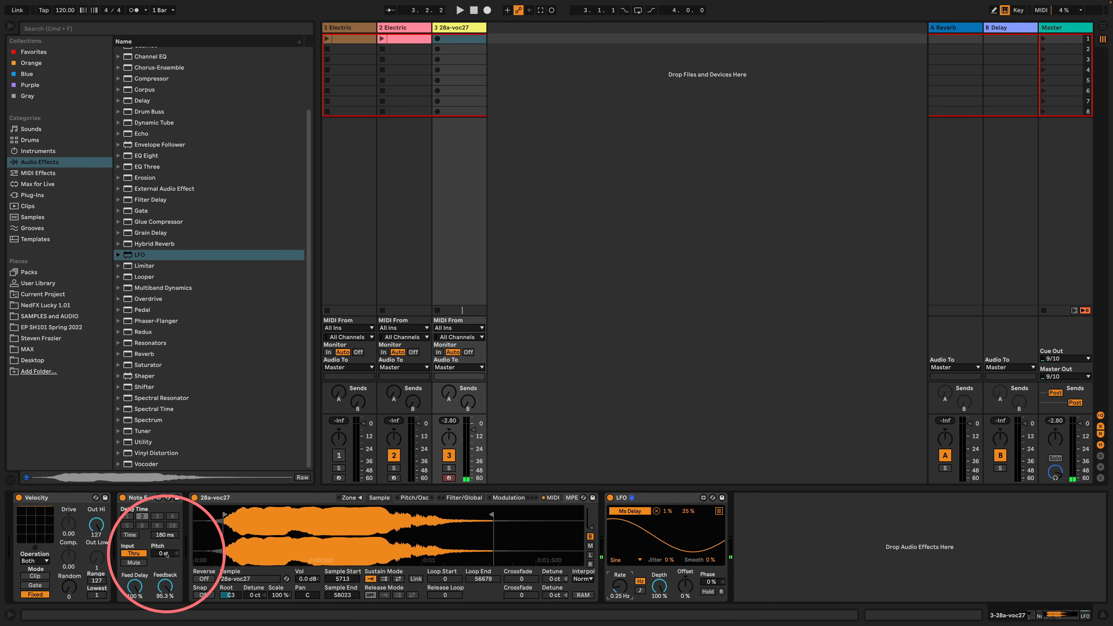
click(169, 557)
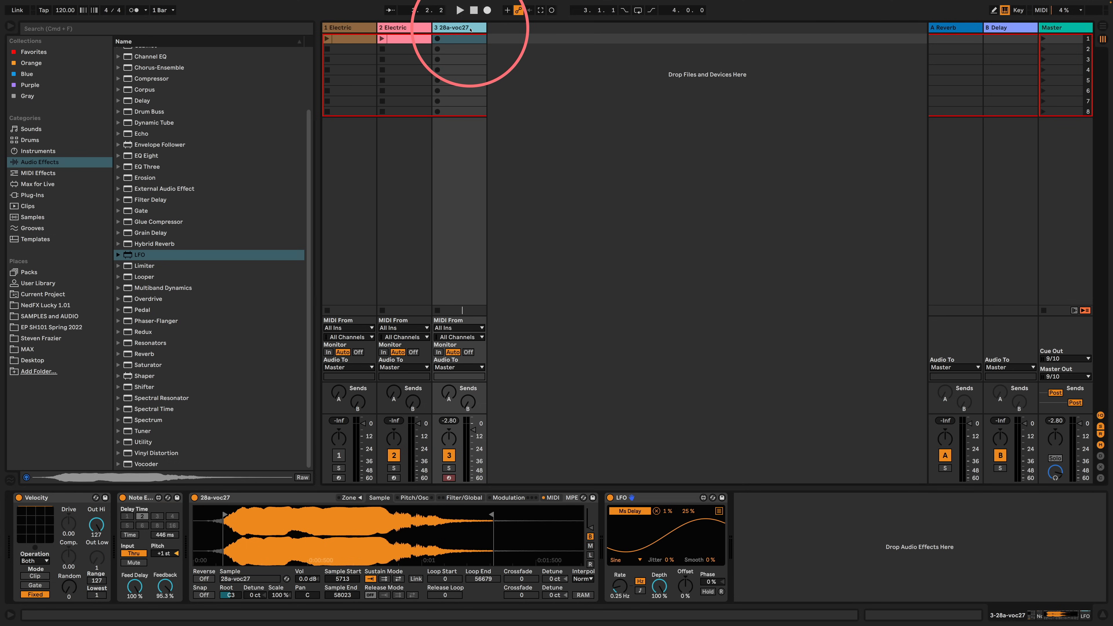
Insert a new MIDI track and route its MIDI input from 3-28a-voc27, Post FX.
key(super+shift+t)
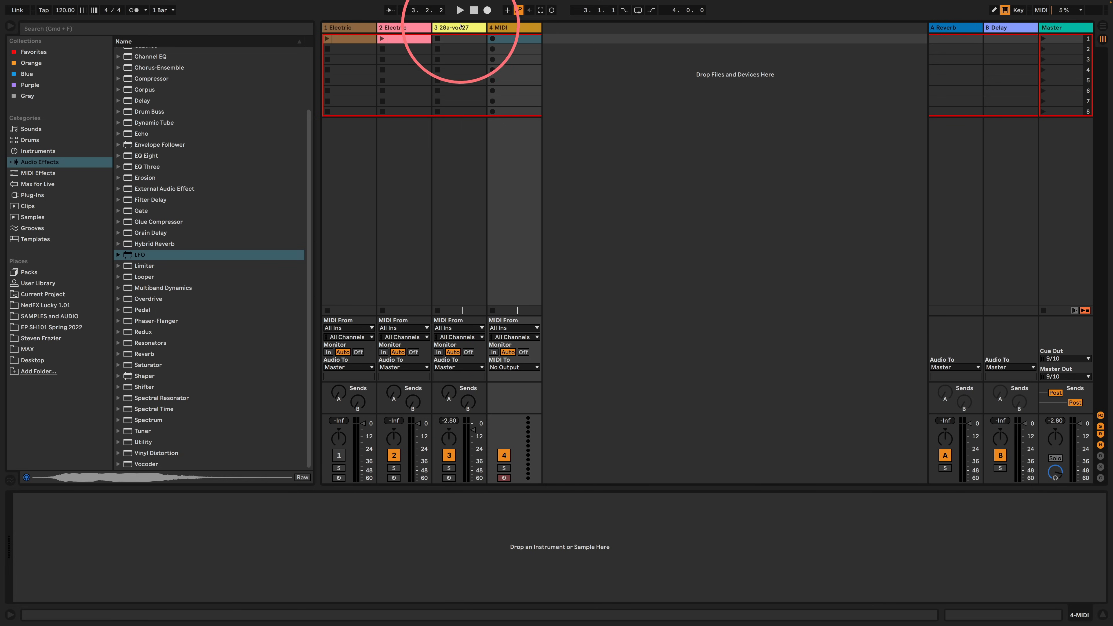
click(460, 38)
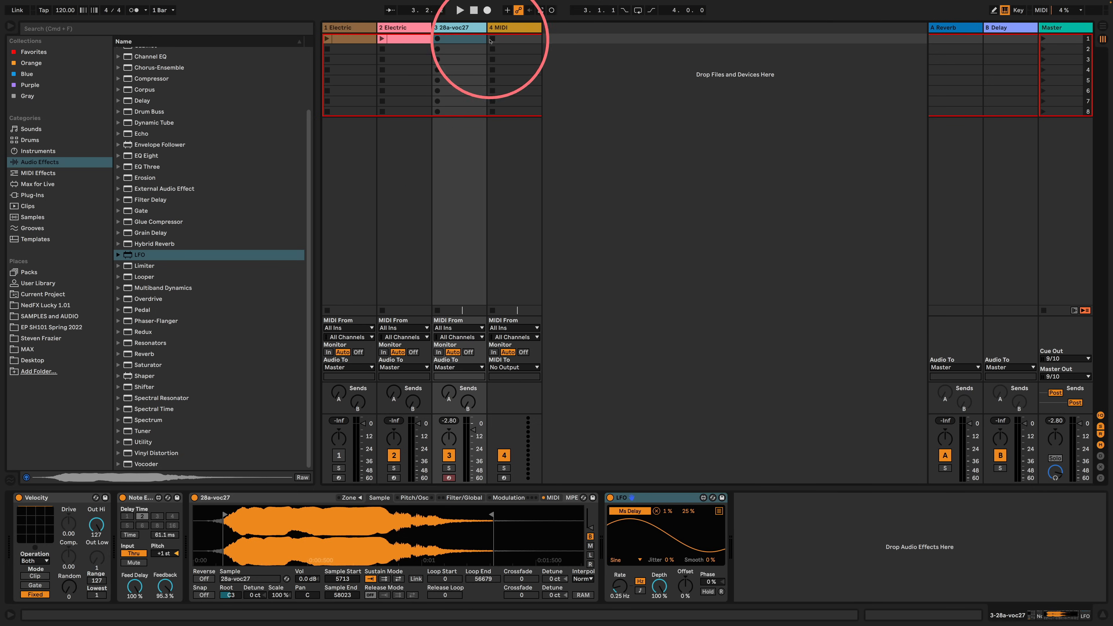
click(512, 29)
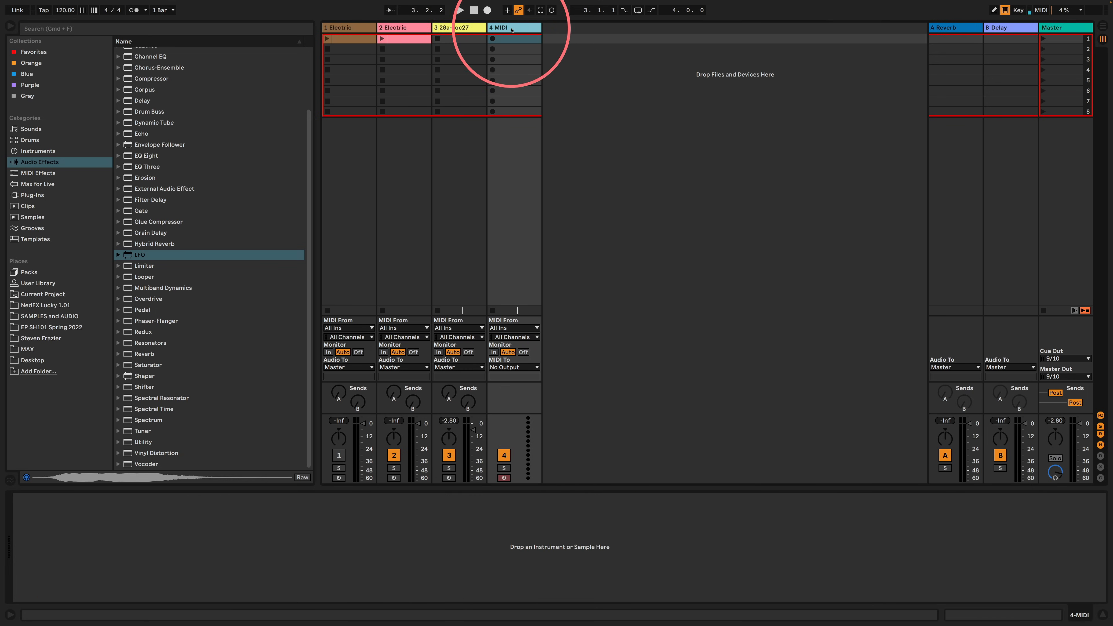
click(520, 329)
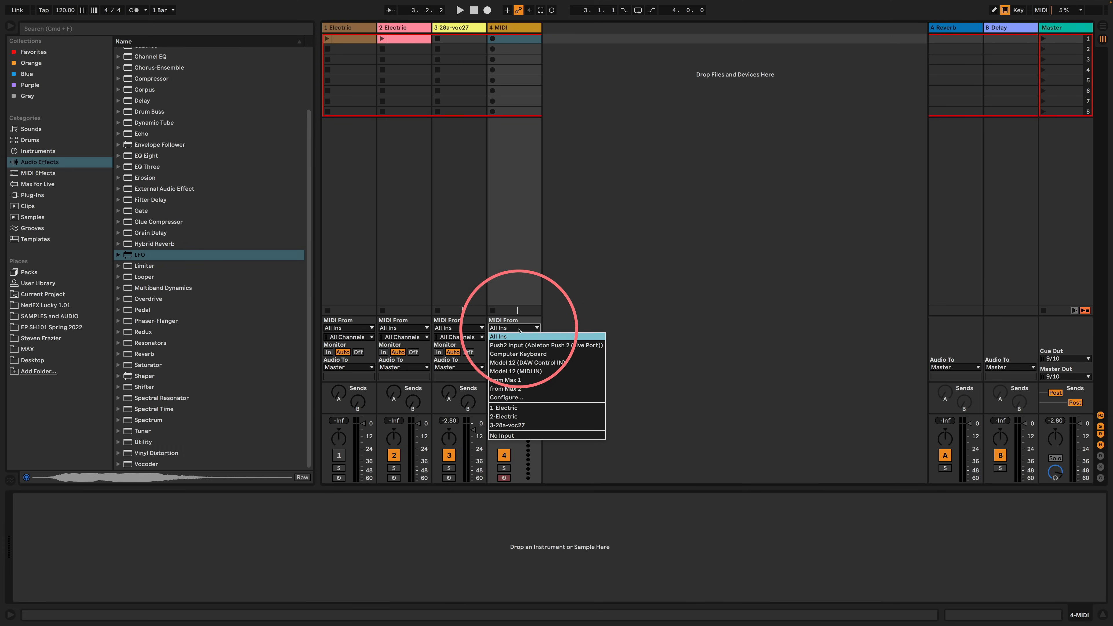
click(503, 426)
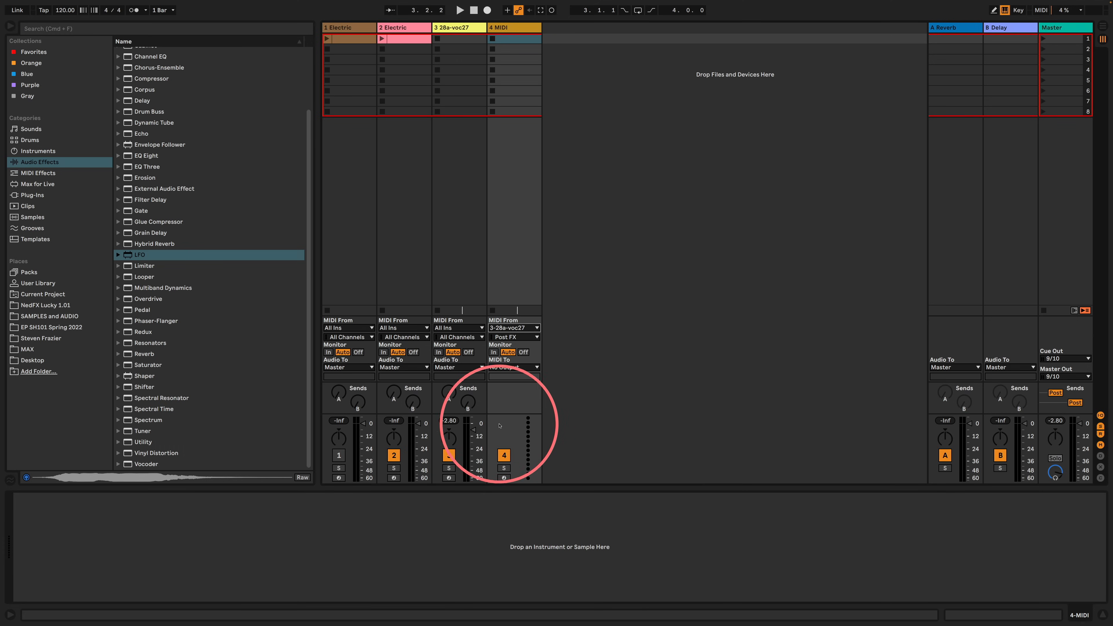
click(510, 336)
click(503, 355)
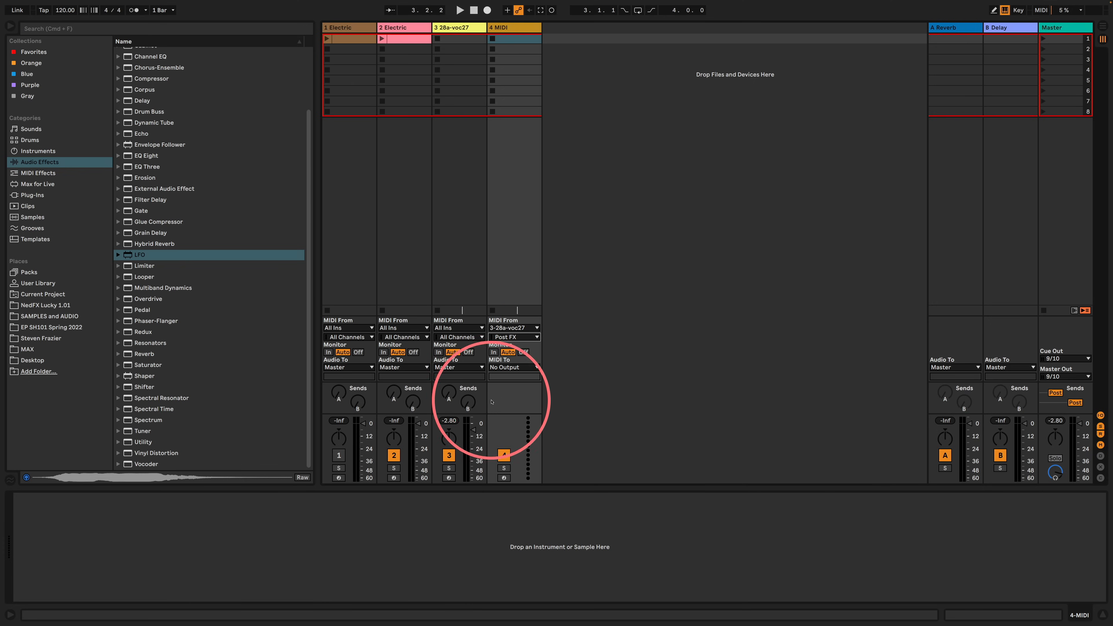
Arm the new MIDI track and record the echoed notes into its first slot, with 28a-voc27's monitoring set to In.
click(504, 478)
click(492, 39)
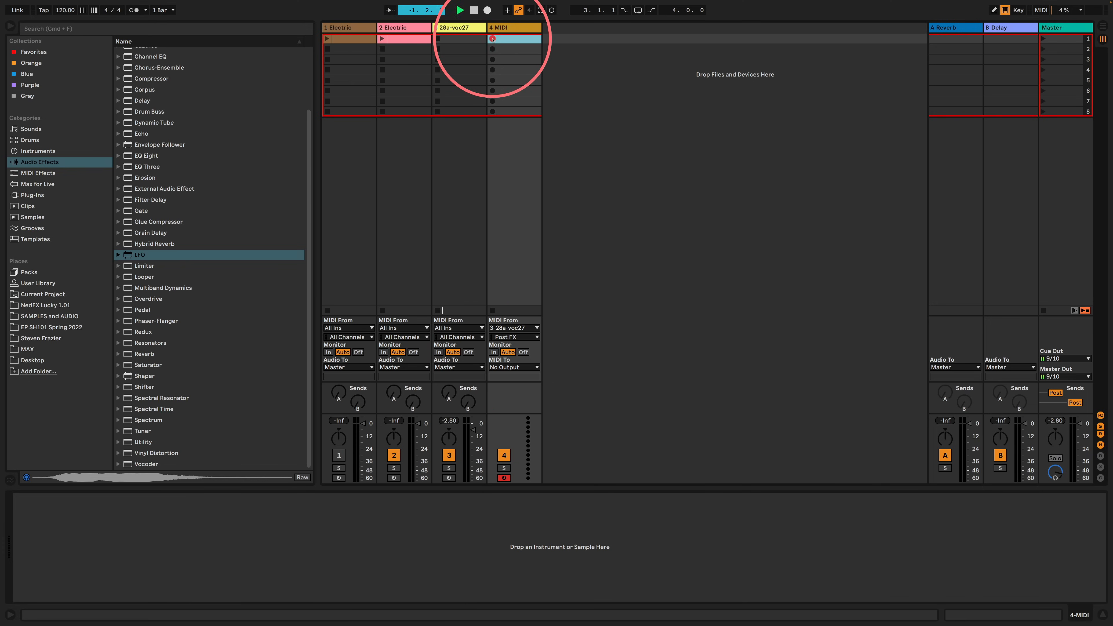
click(465, 29)
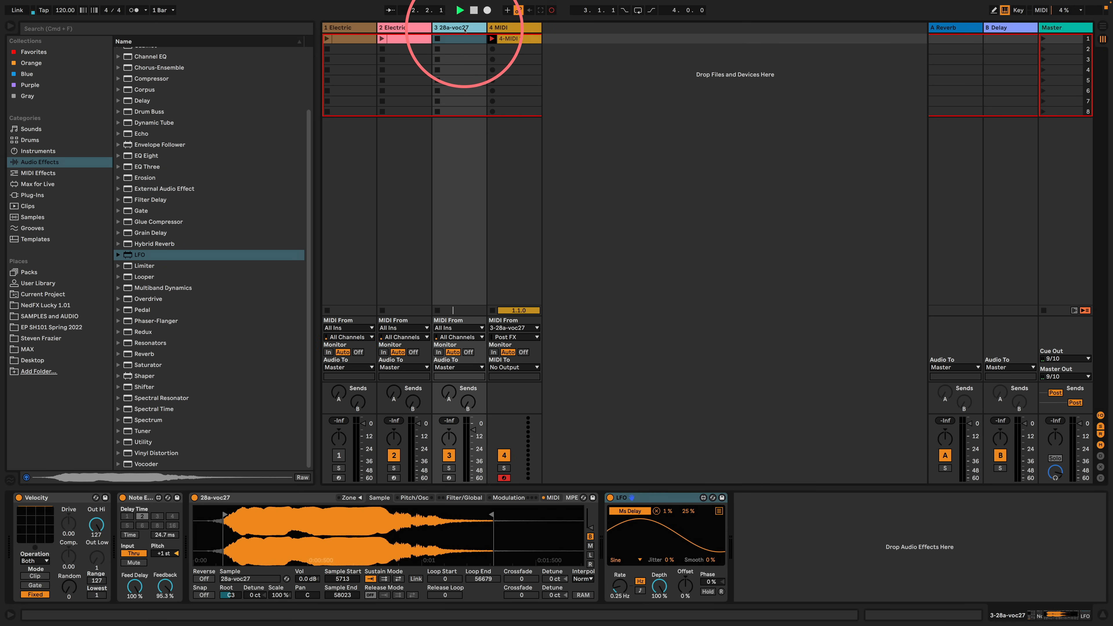
click(437, 353)
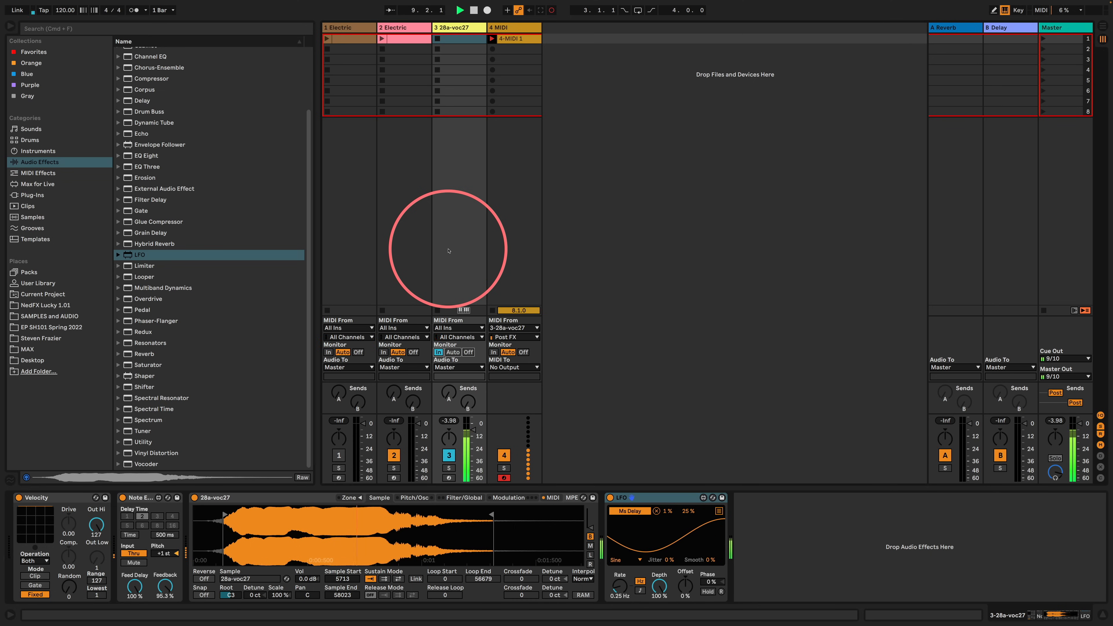
In the recorded clip, reverse the notes from about bar 7 to bar 9 and those from about bar 10.5 to the end.
click(512, 39)
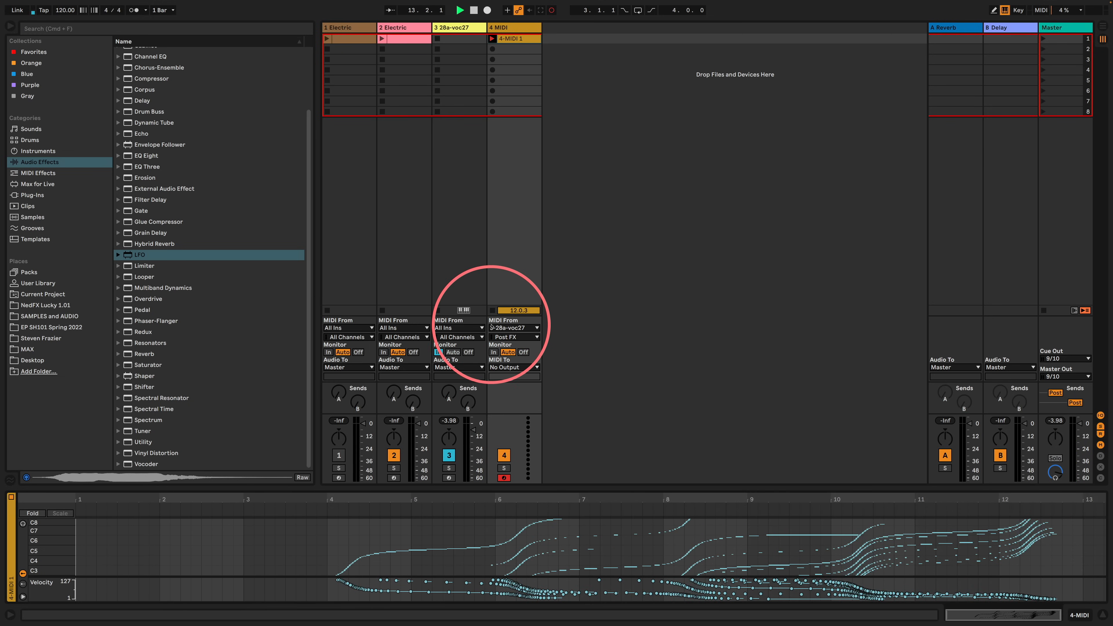
drag(561, 488, 529, 232)
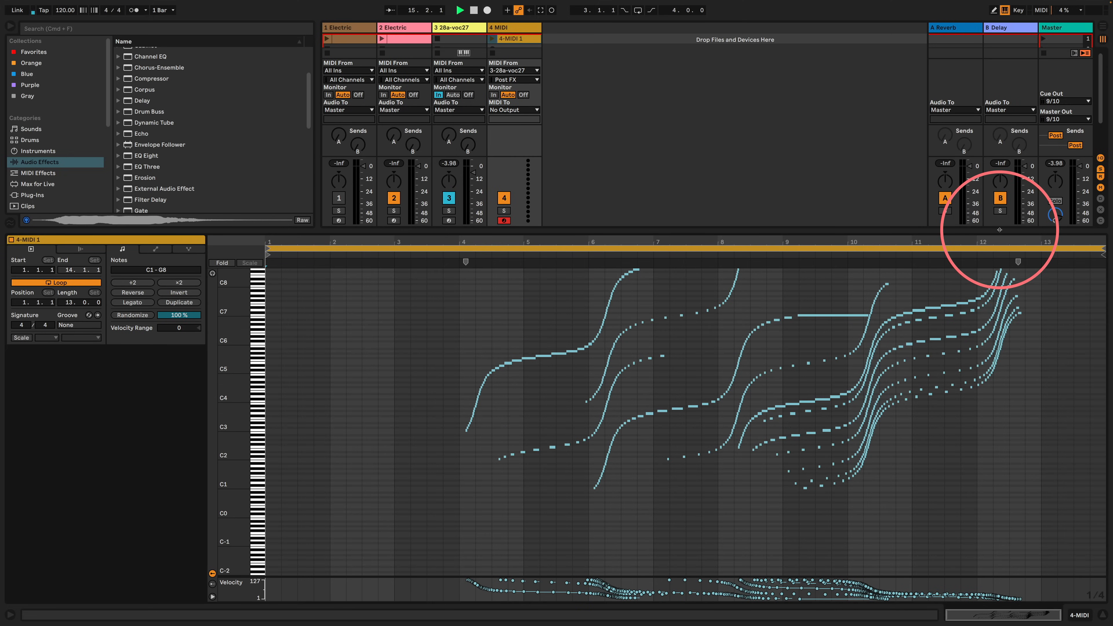
drag(1005, 237, 1005, 241)
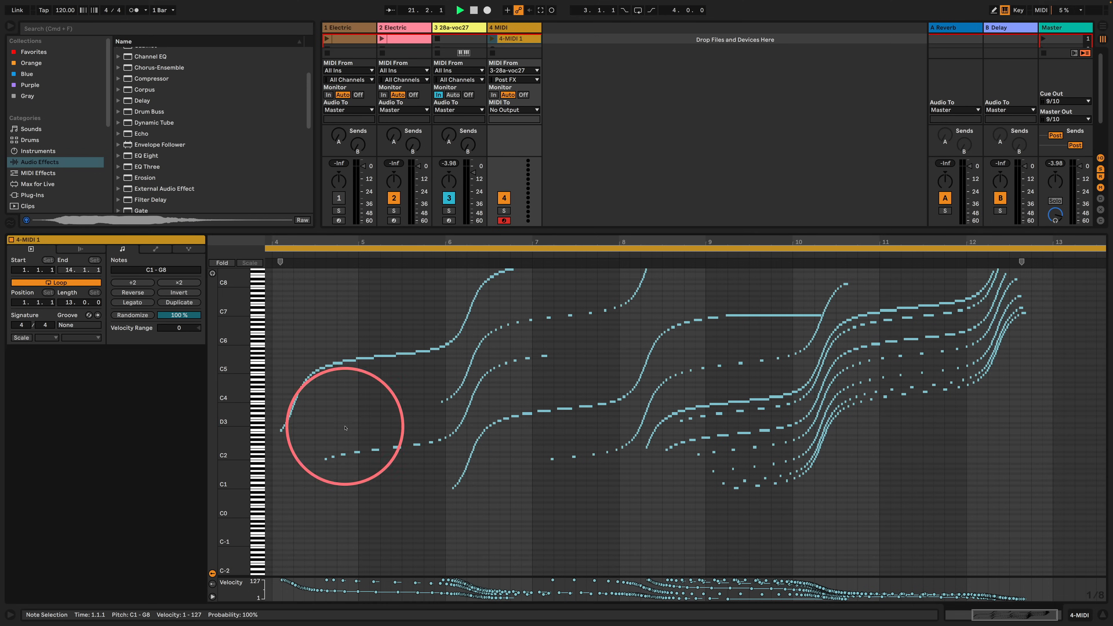
drag(465, 253, 473, 242)
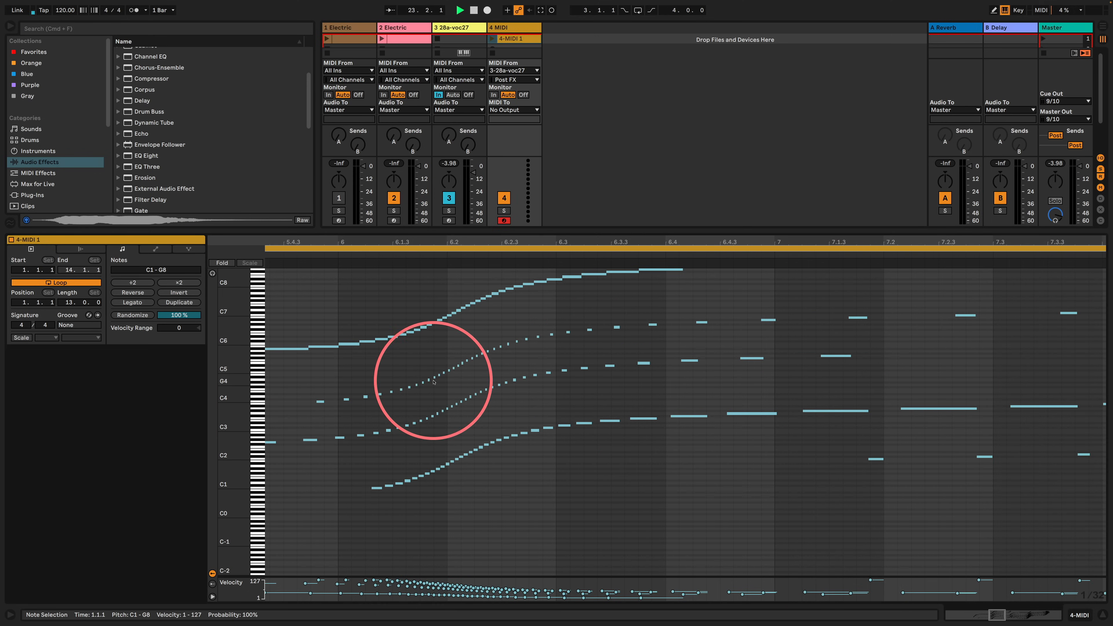
drag(519, 241, 526, 248)
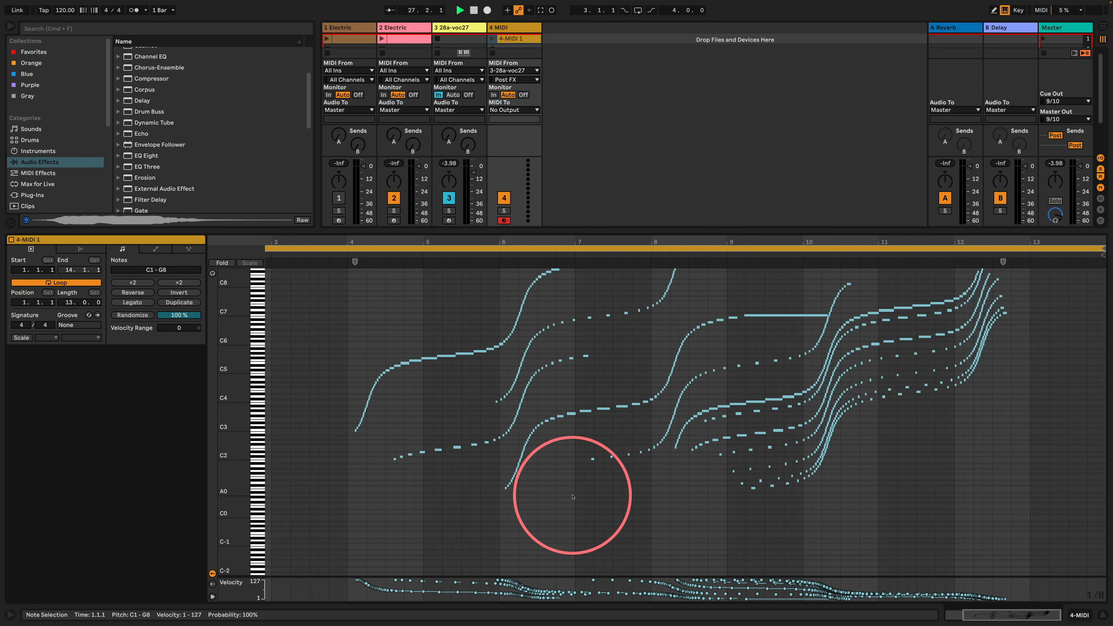
drag(572, 493, 724, 254)
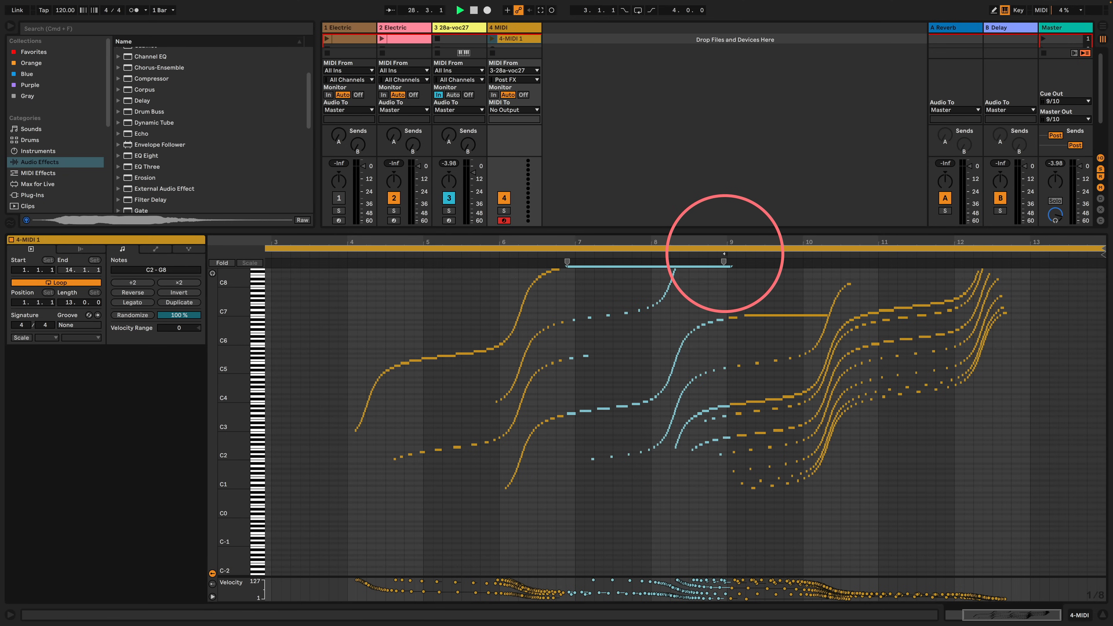
click(132, 292)
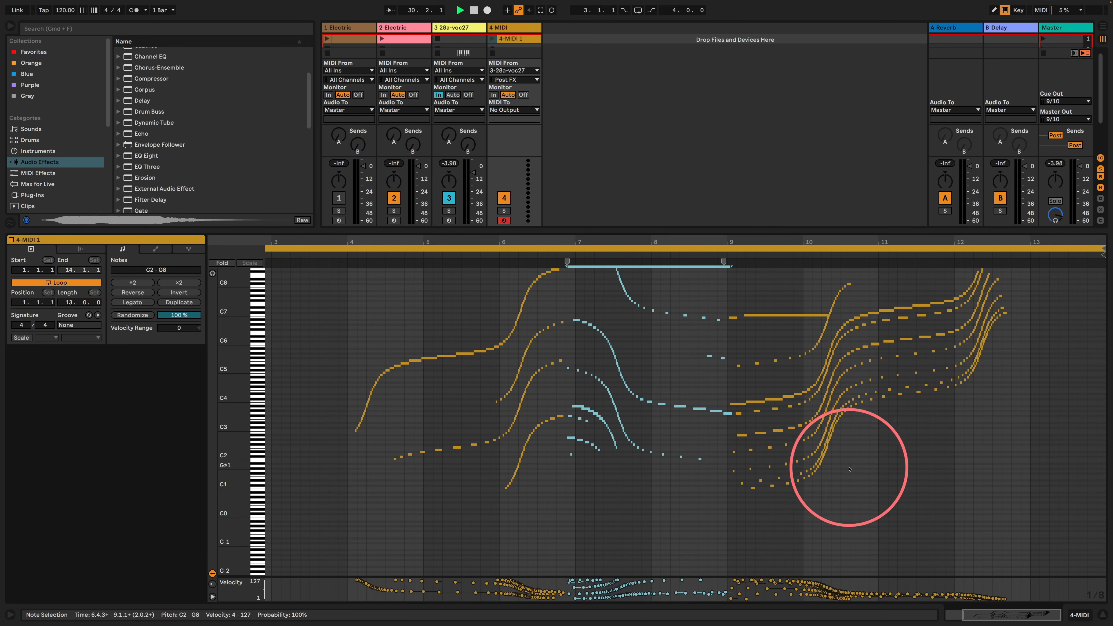
drag(849, 468, 1013, 259)
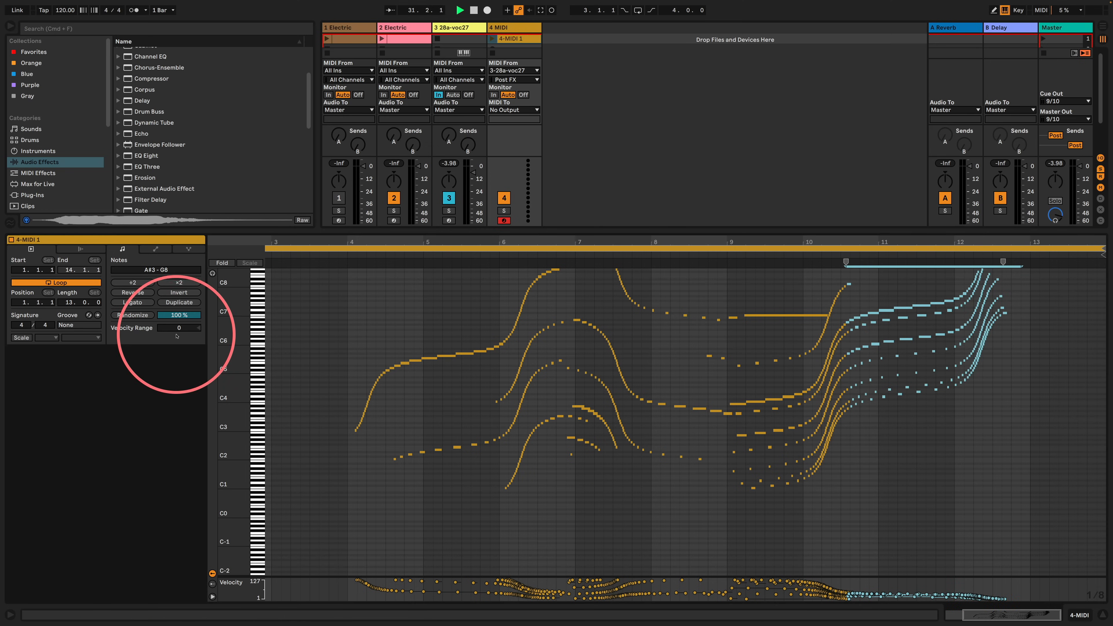
click(127, 292)
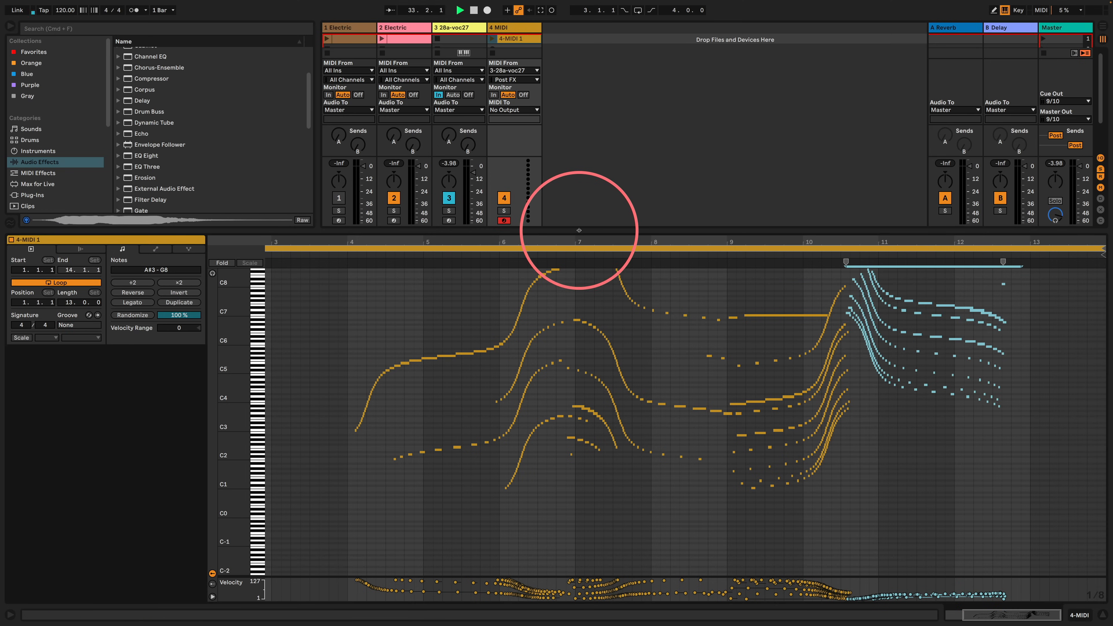
Copy the recorded clip to the second slot of 28a-voc27 and turn off that track's Note Echo and Velocity devices.
drag(576, 231, 548, 352)
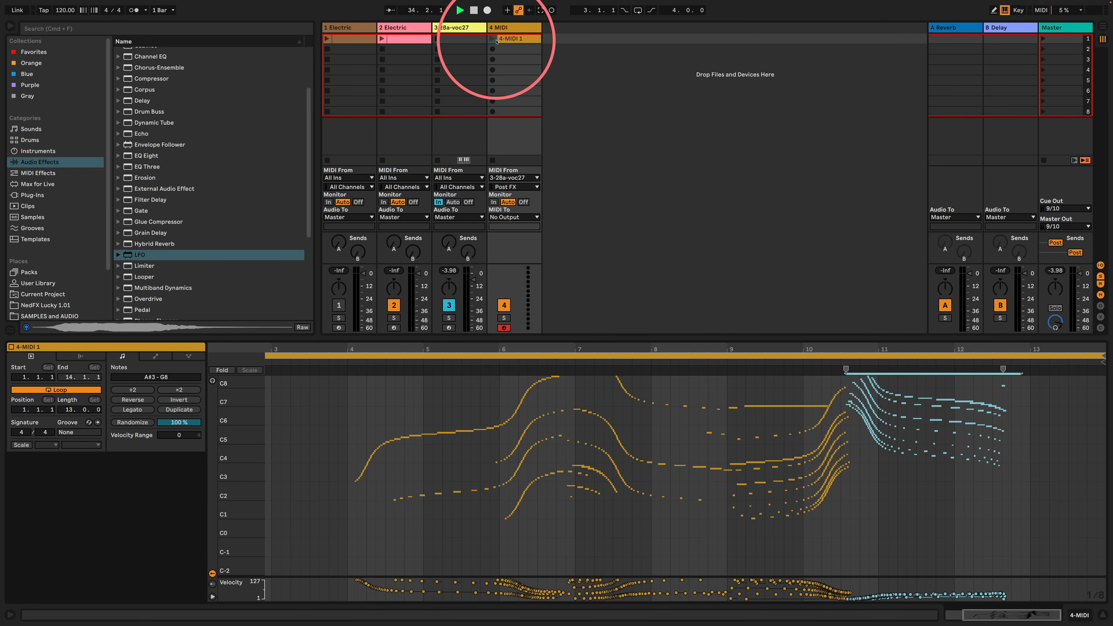
drag(513, 38, 458, 49)
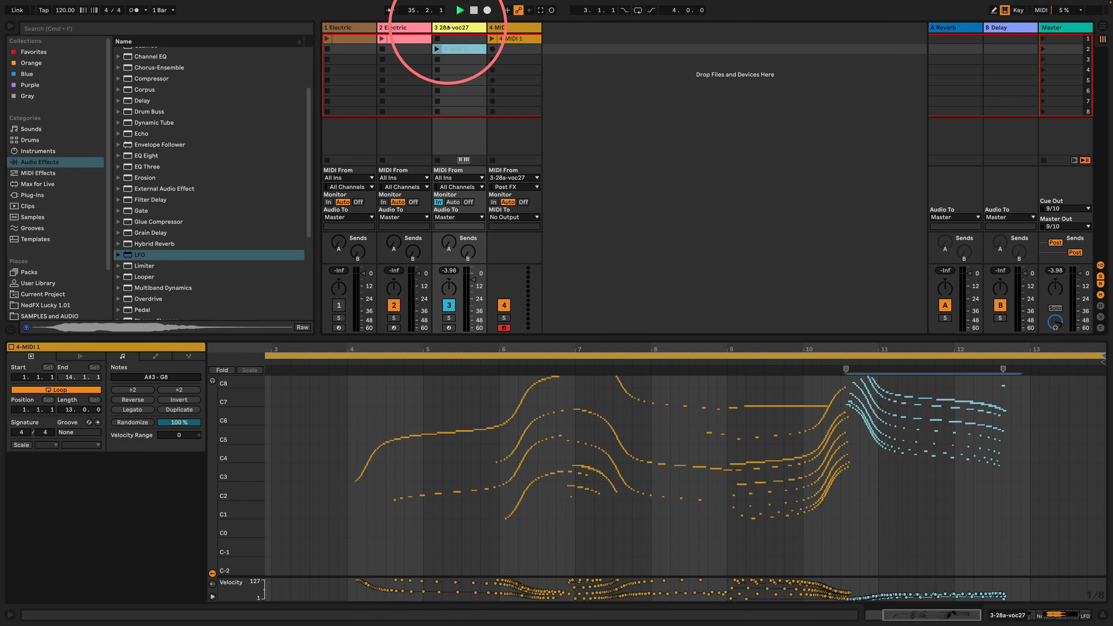
click(454, 27)
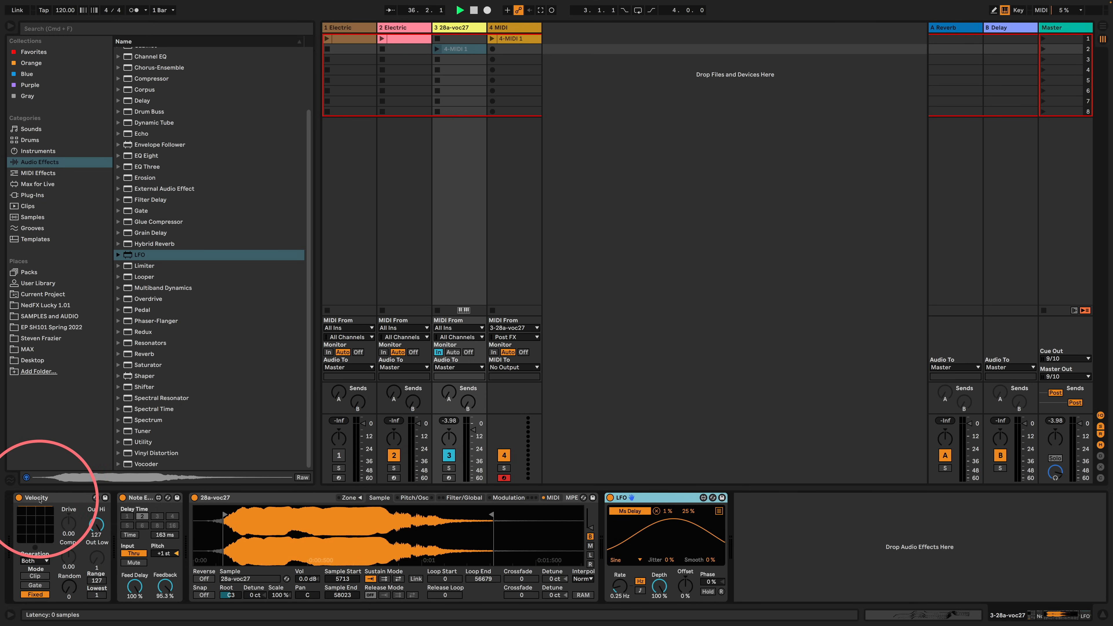
click(137, 498)
click(122, 498)
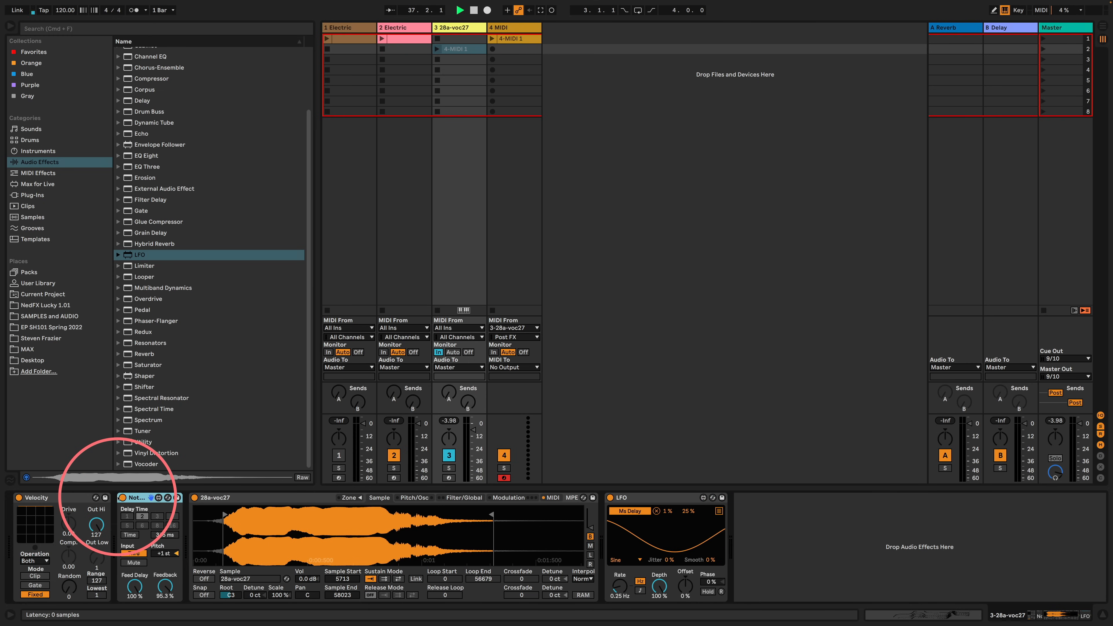
click(18, 497)
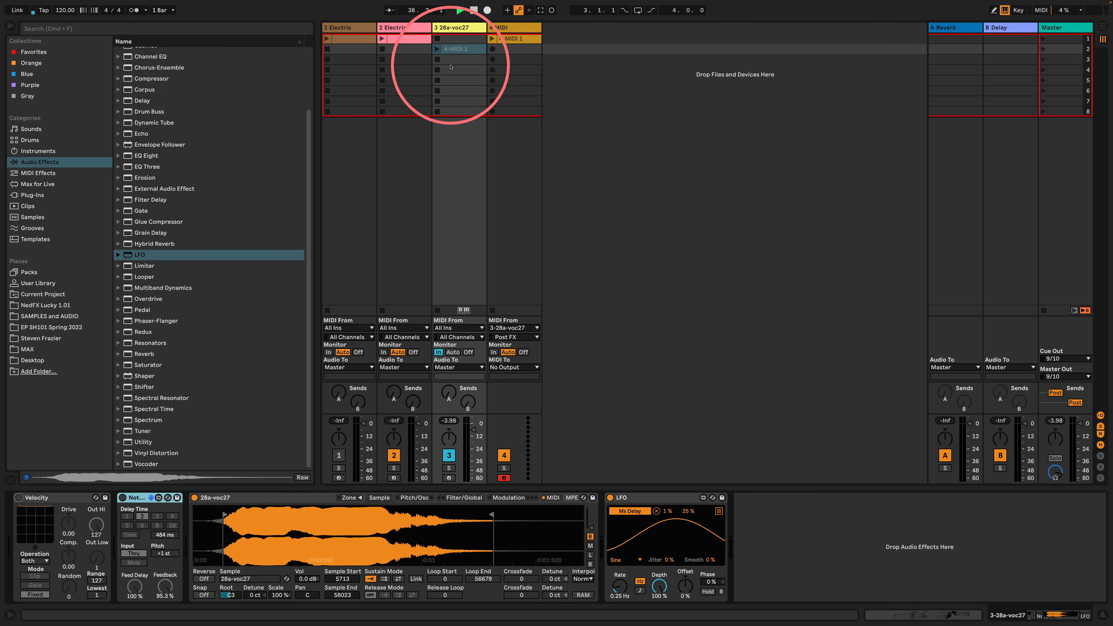
Set 28a-voc27's monitoring to Auto and play its copied clip, with the track volume at -6.0 dB.
click(453, 353)
click(437, 49)
click(472, 431)
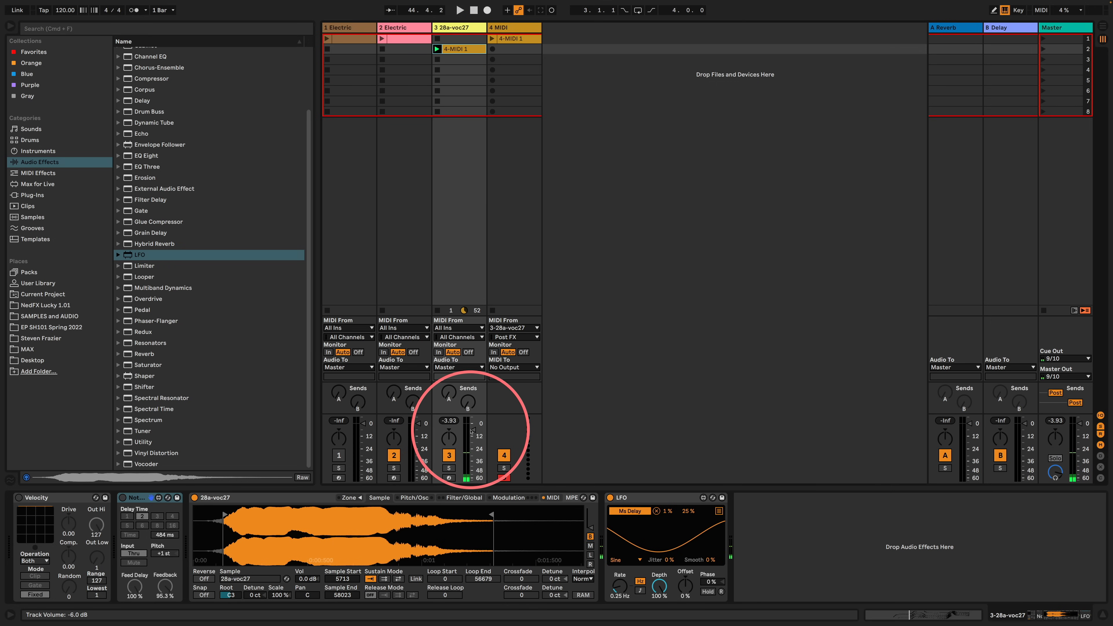
click(437, 49)
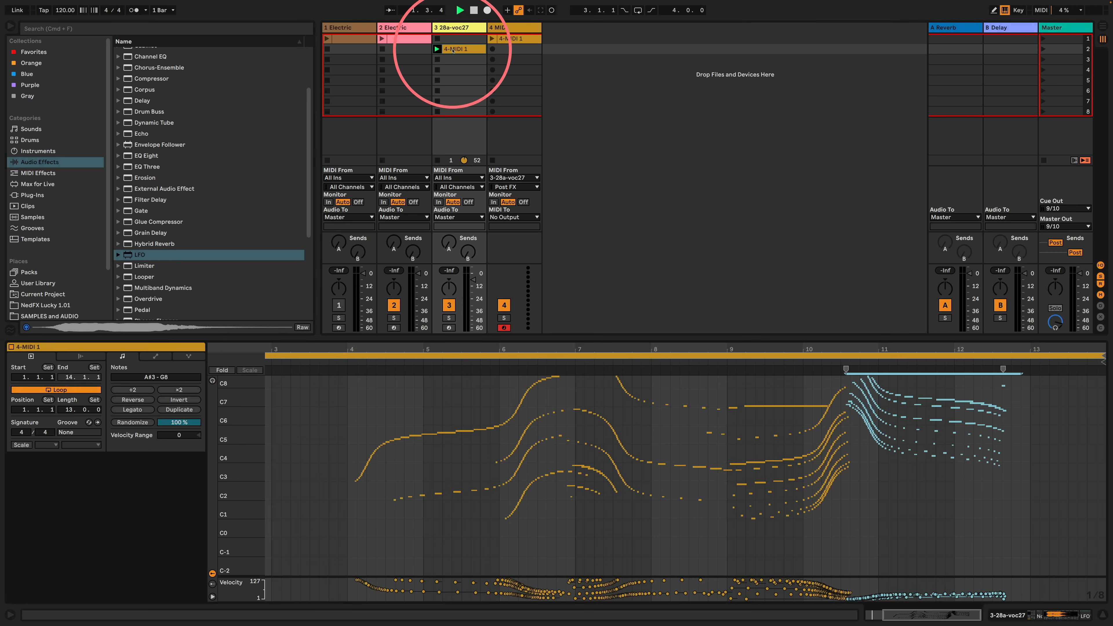
Move the copied clip's start and loop start to bar 4 for a 10-bar loop, and lower the track volume slightly.
click(456, 49)
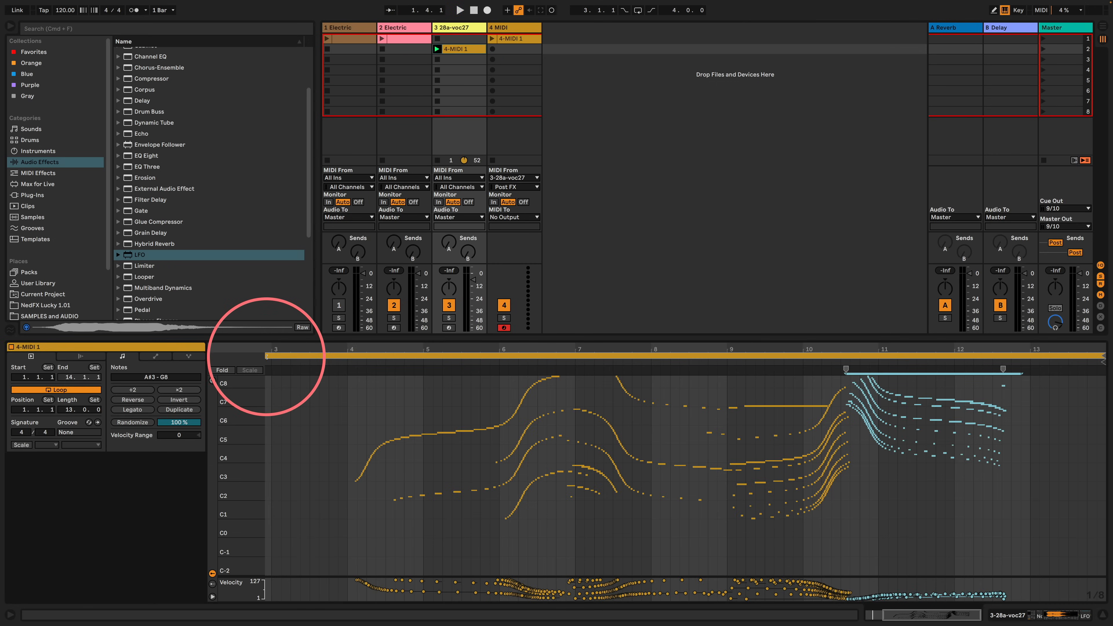
drag(266, 356, 347, 362)
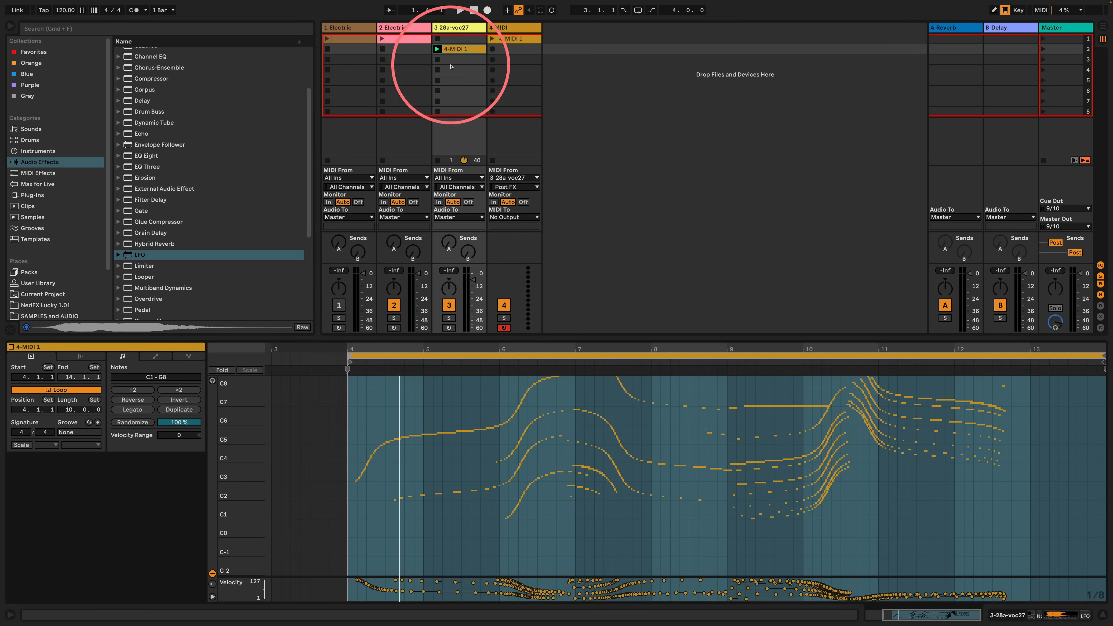
drag(472, 280, 472, 285)
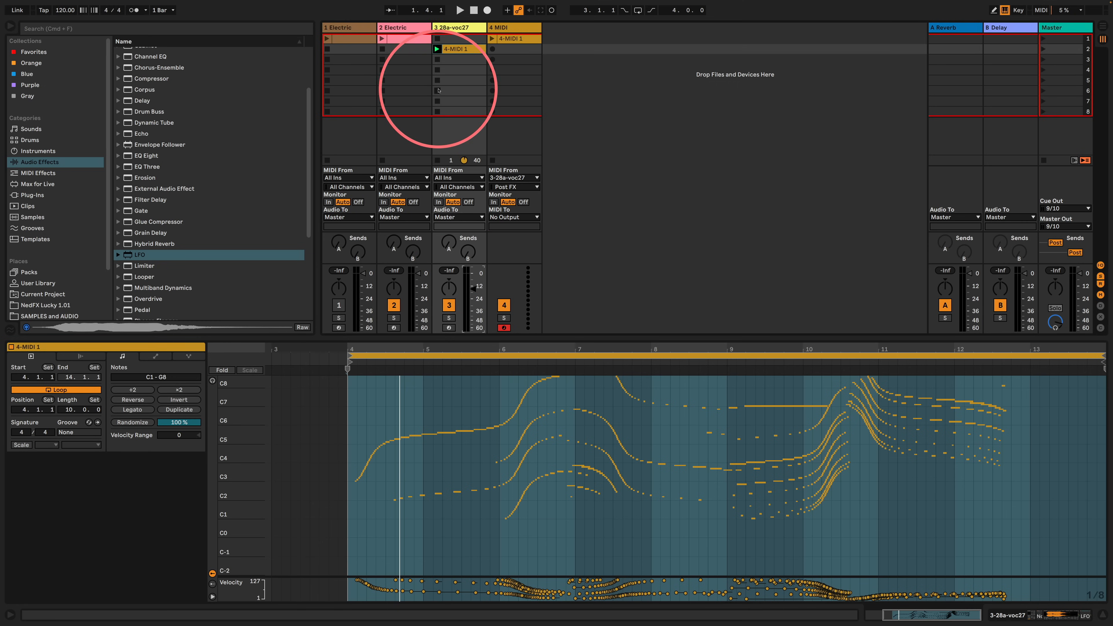
Play the 4-MIDI 1 clip on 28a-voc27 and enlarge its velocity lane to examine how the echoed notes' velocities run.
click(460, 9)
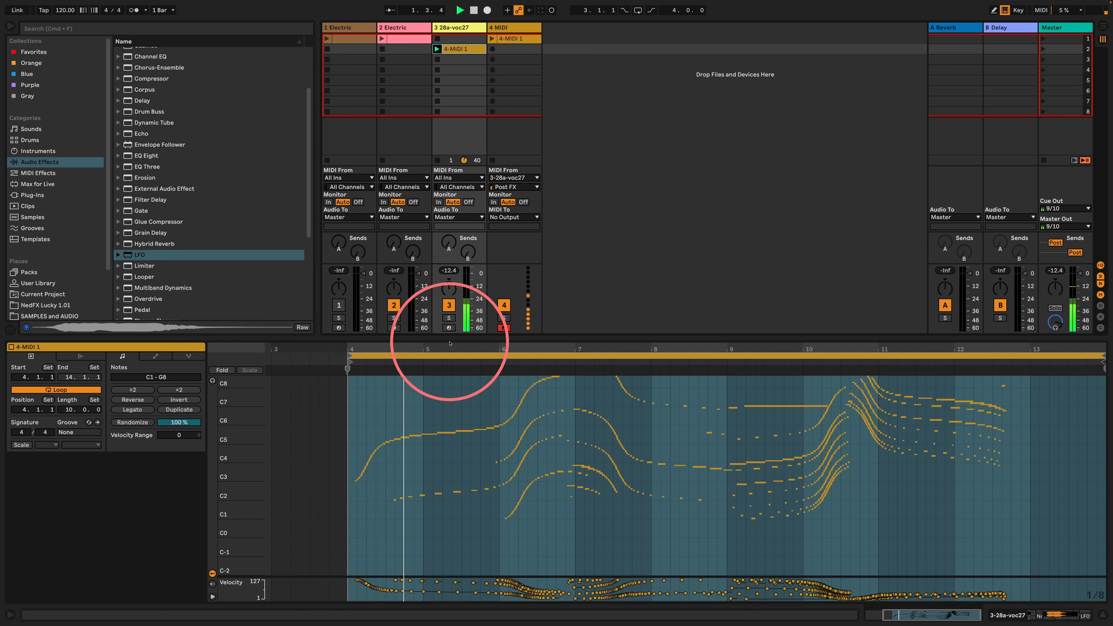
click(434, 410)
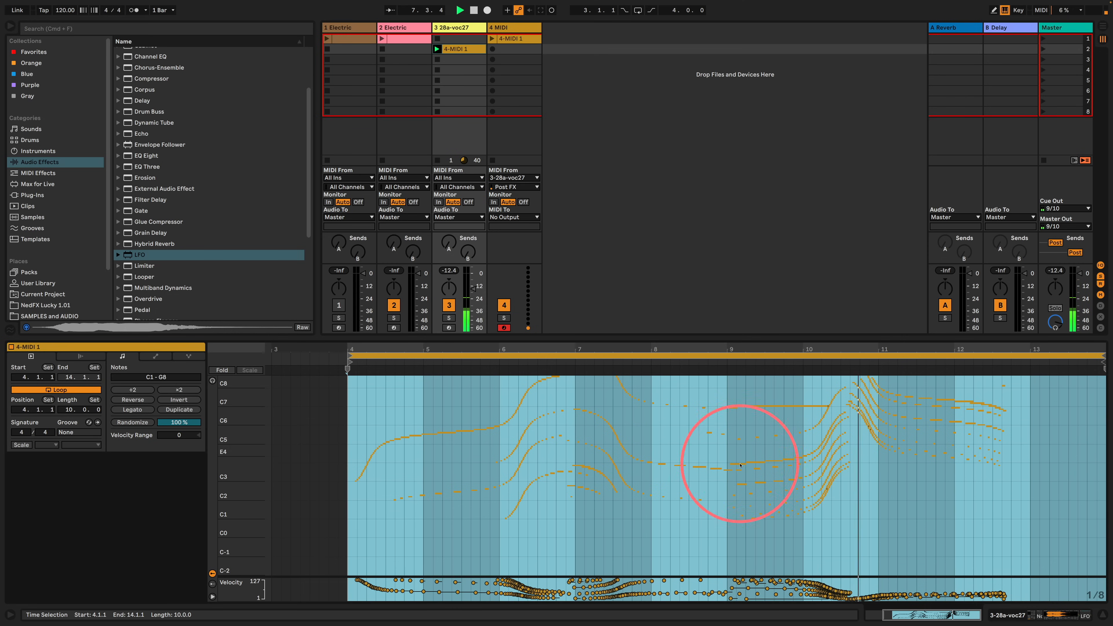
drag(621, 576, 599, 472)
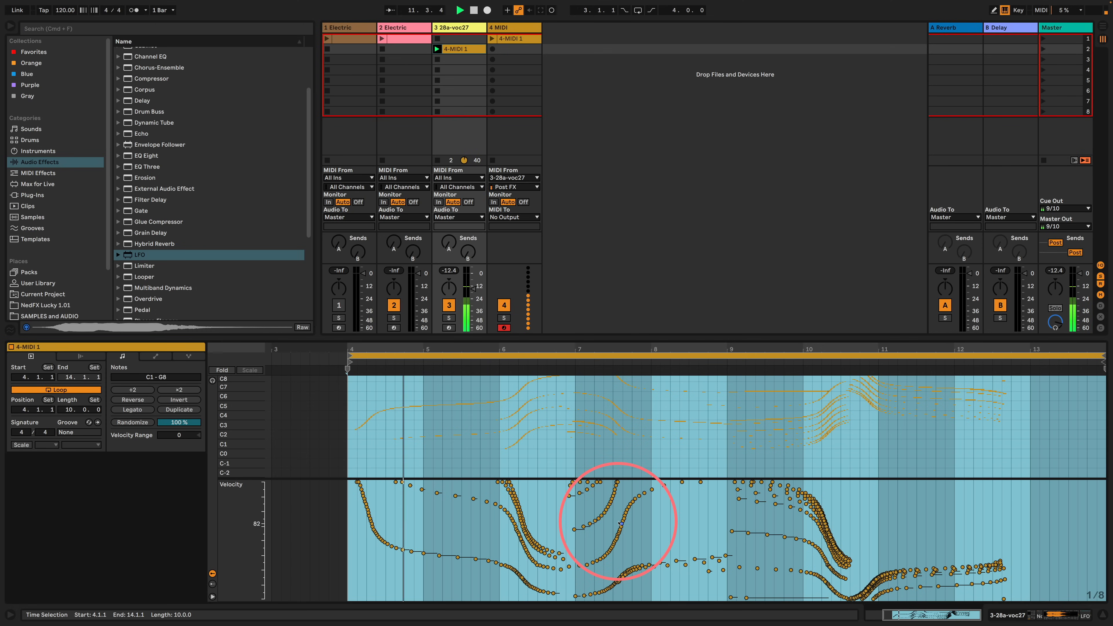
Move the clip from 28a-voc27 to the 4 MIDI track's second slot and turn 28a-voc27's Velocity and Note Echo devices back on.
click(1005, 619)
drag(472, 50, 513, 51)
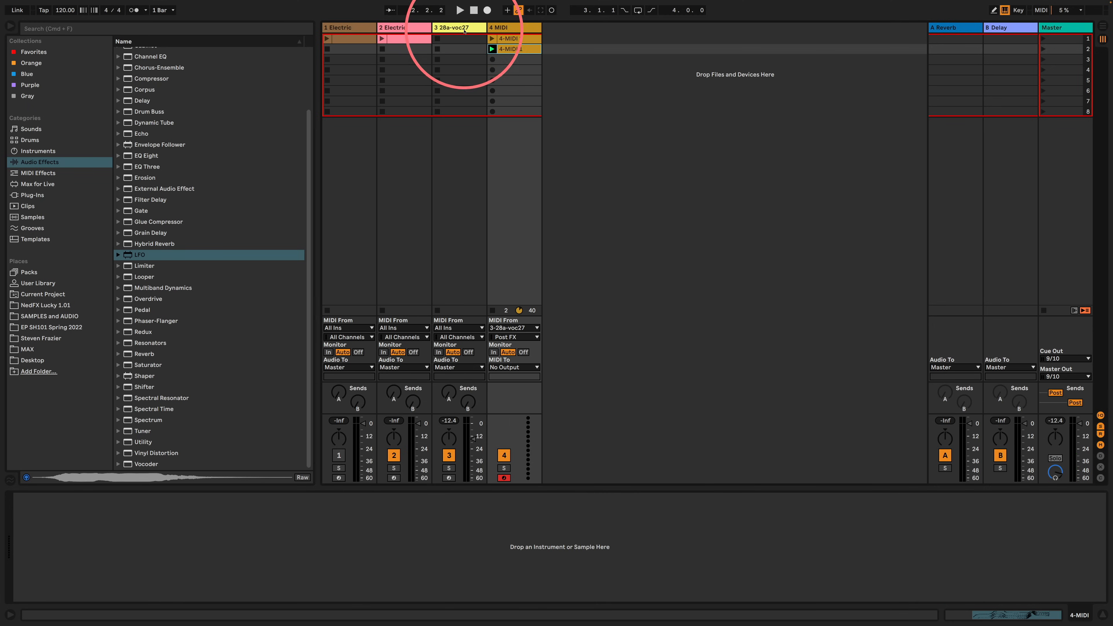
click(480, 49)
click(19, 498)
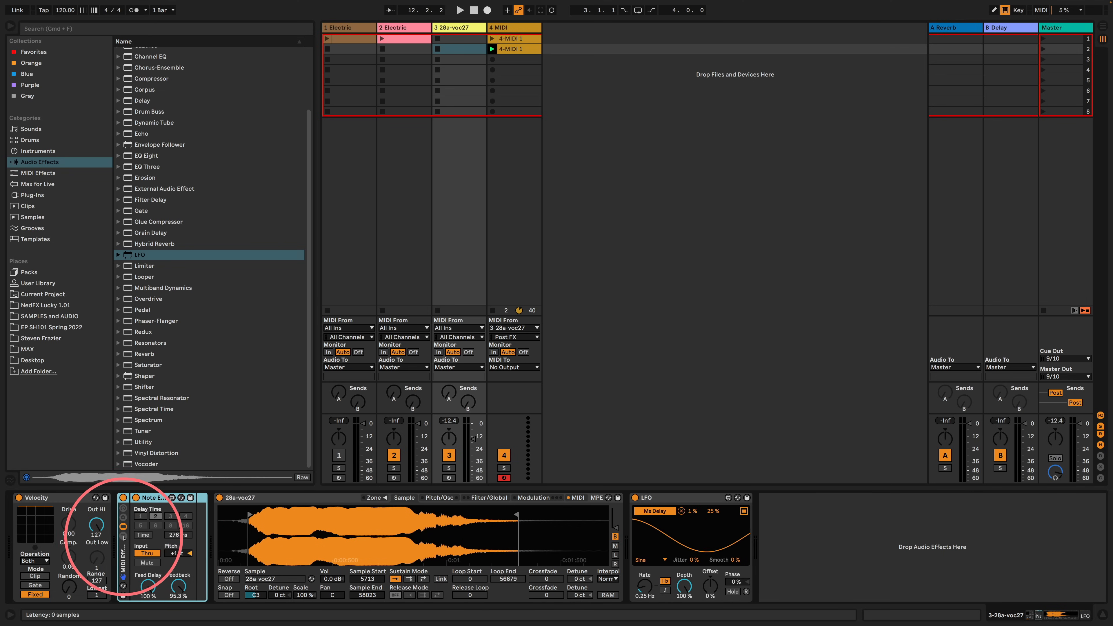
Group Note Echo on 28a-voc27 into a MIDI Effect Rack and duplicate the rack's chain.
key(super+g)
click(157, 526)
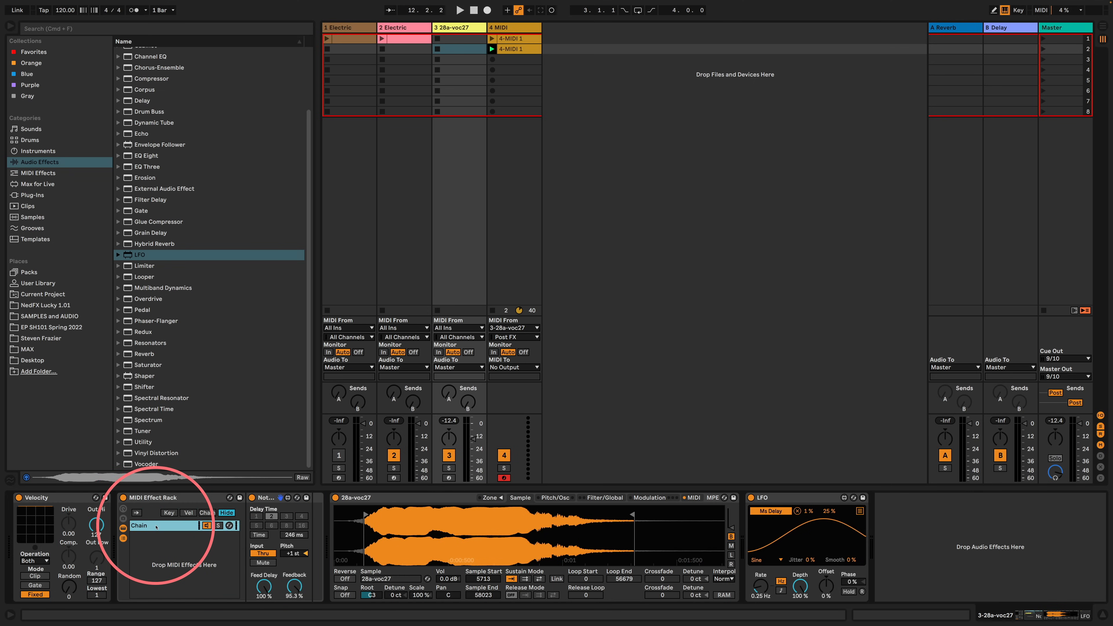
key(super+d)
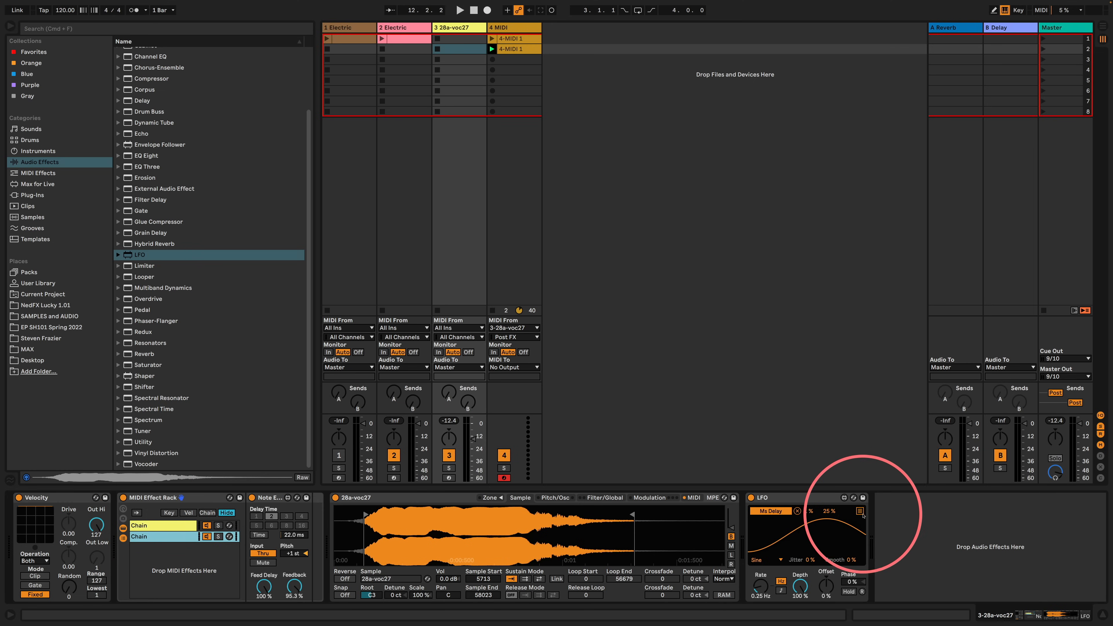
Map the second chain's Note Echo delay time to the LFO with min 25 % and max 1 %, and set its pitch to -1 st.
click(860, 512)
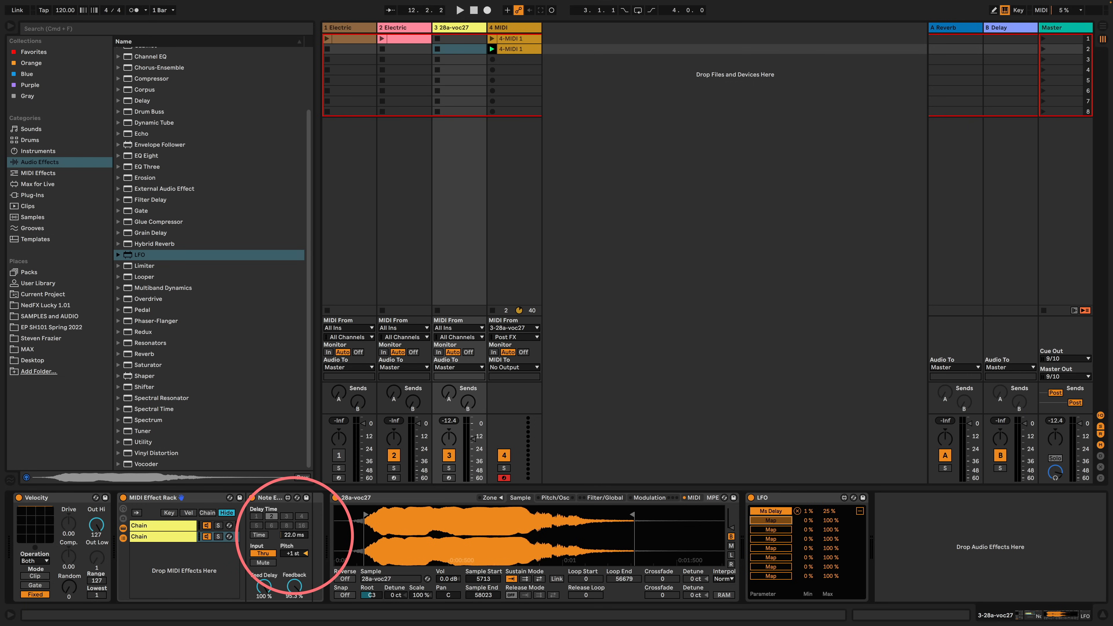
click(292, 535)
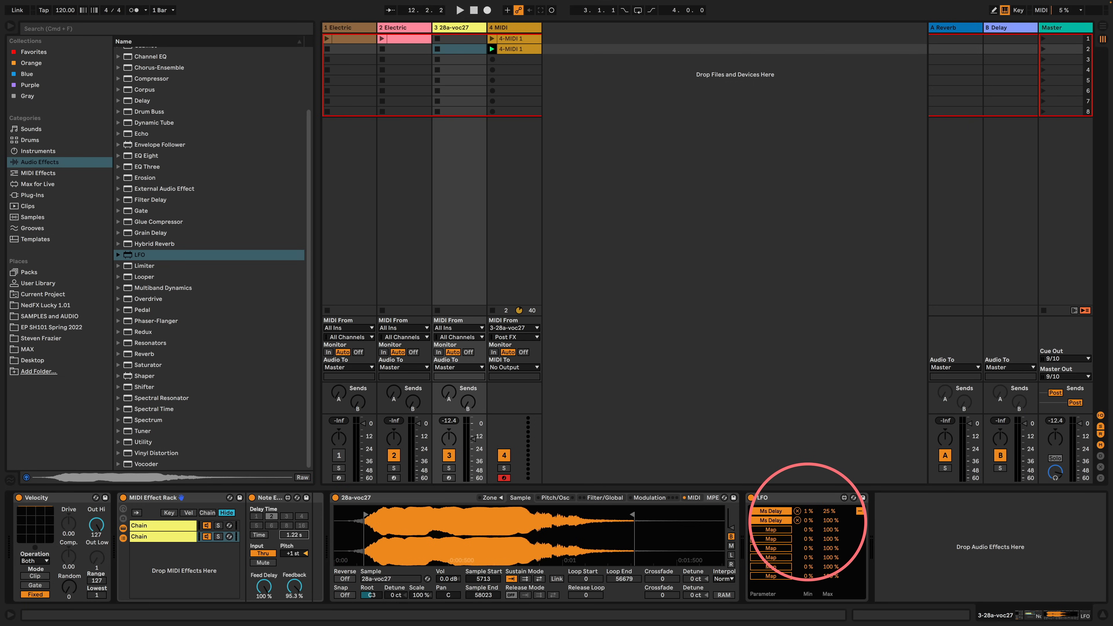
text(25)
key(Return)
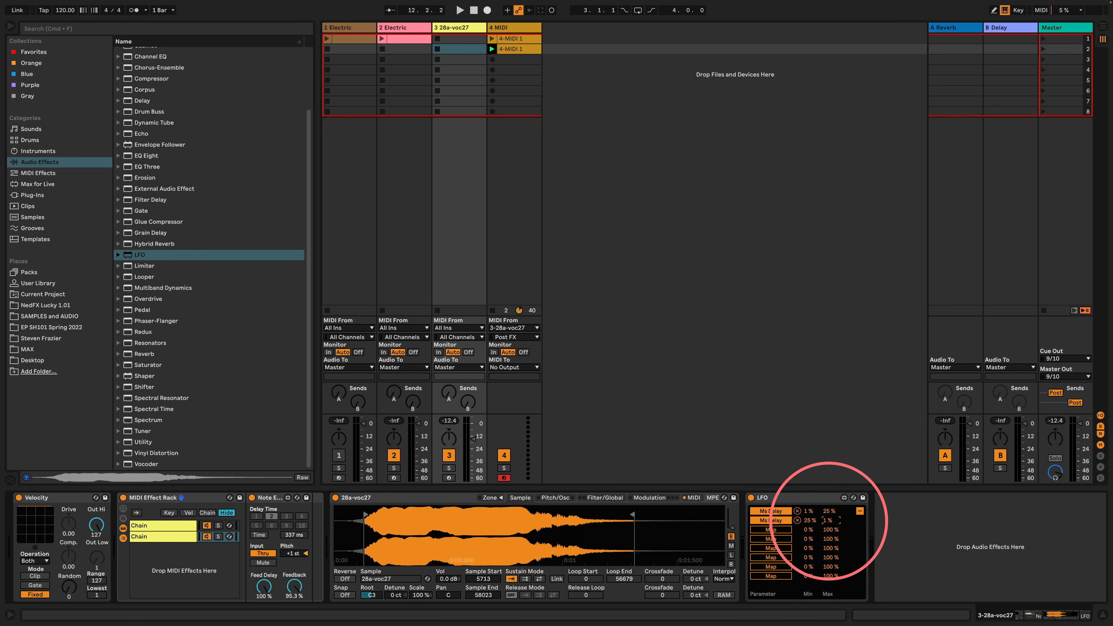
click(180, 536)
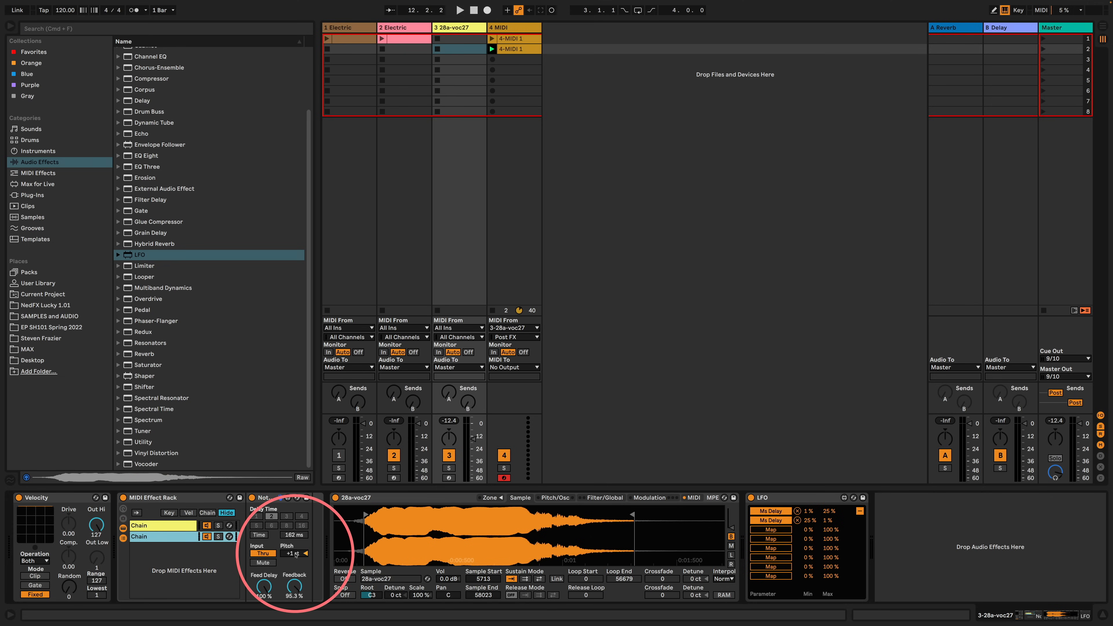
click(296, 554)
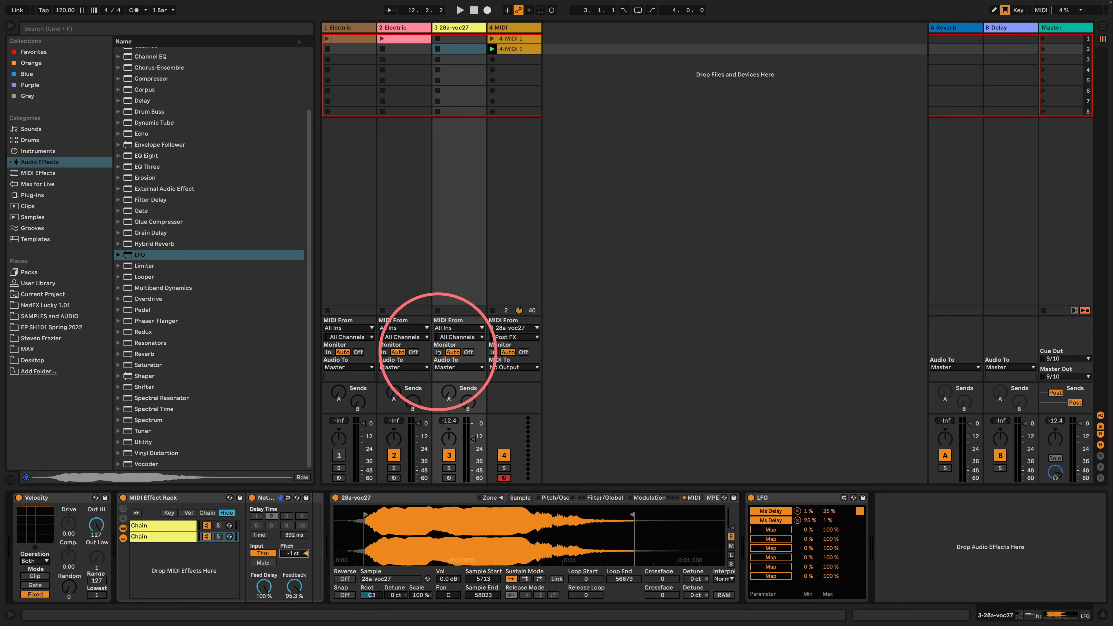
Set 28a-voc27's monitoring to In and record its echoed notes into the third slot of the 4 MIDI track.
click(439, 353)
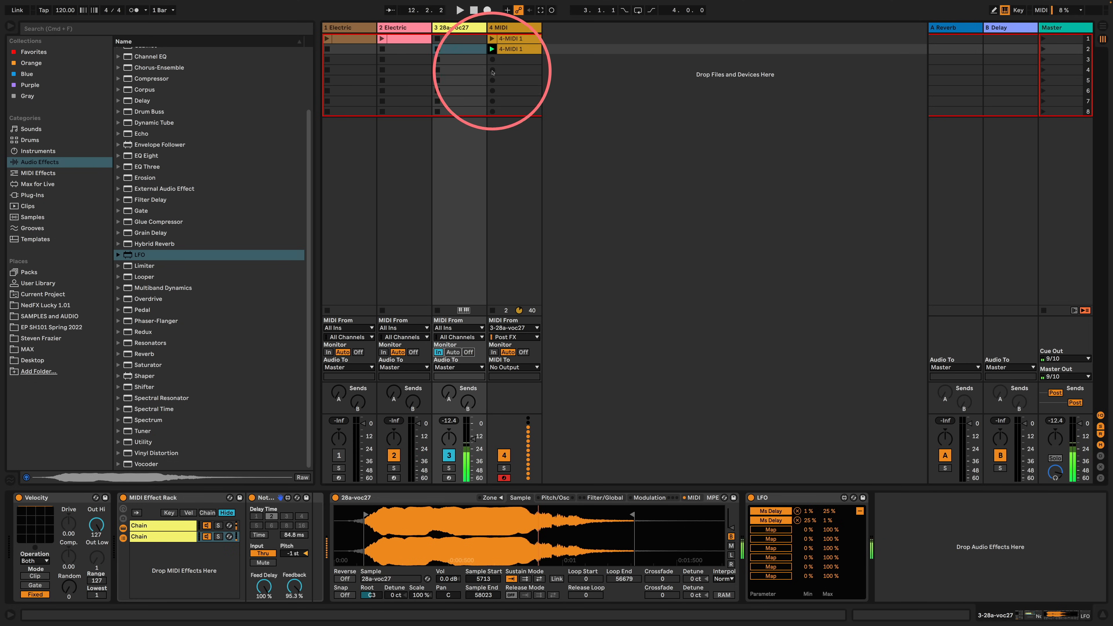
click(493, 61)
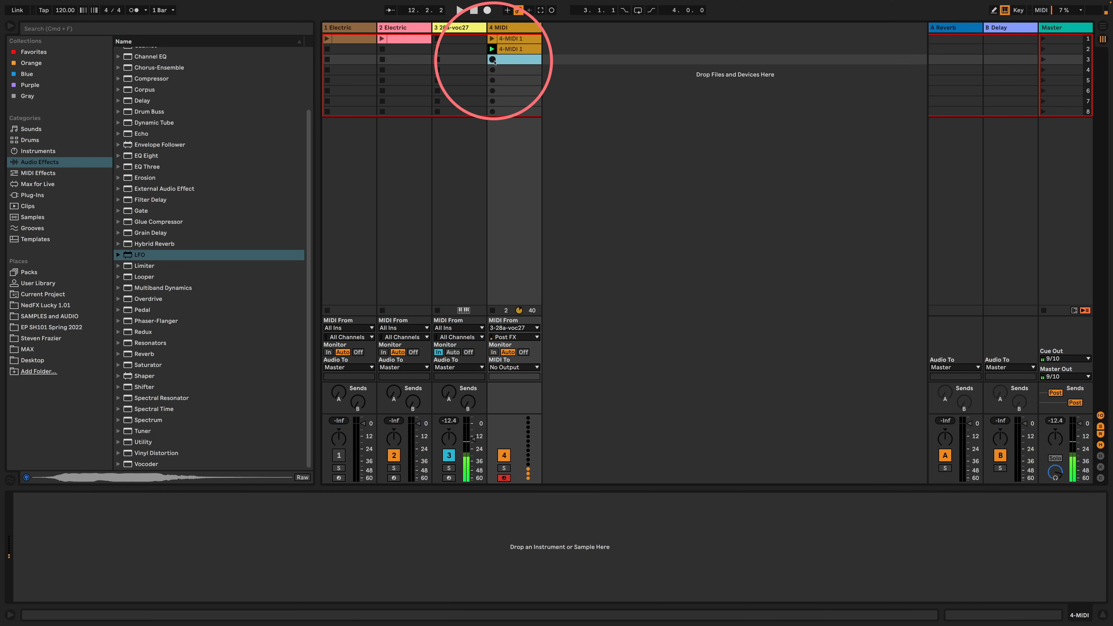
click(492, 60)
click(459, 29)
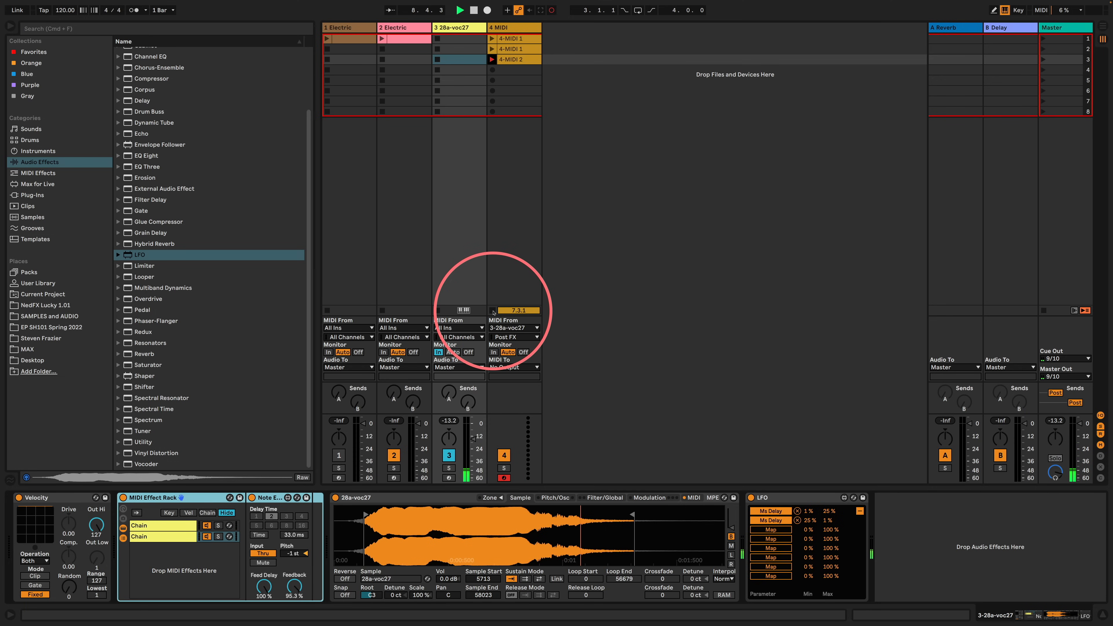
Open the clip recorded in the 4 MIDI track's third slot, and enlarge its note and velocity views to examine the patterns.
double_click(517, 61)
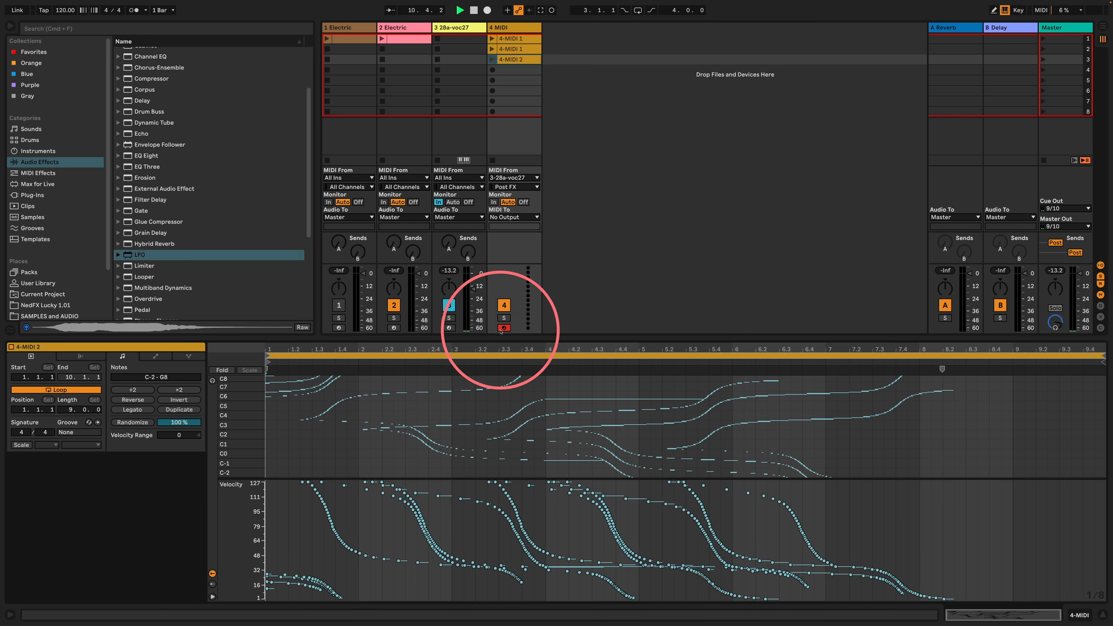
drag(503, 323, 522, 95)
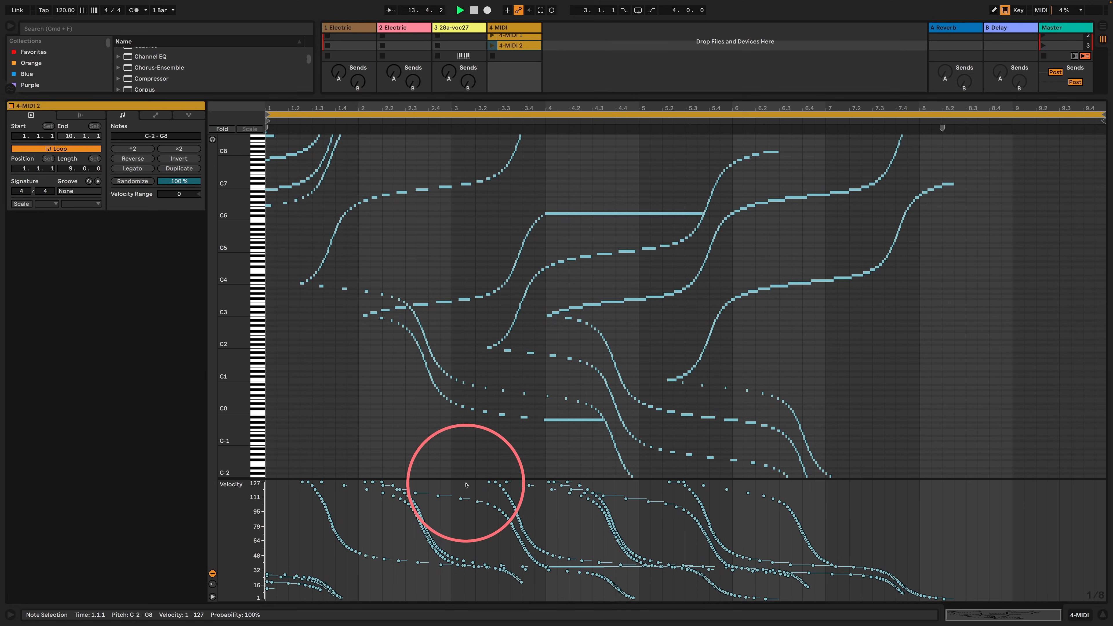
drag(464, 477, 479, 320)
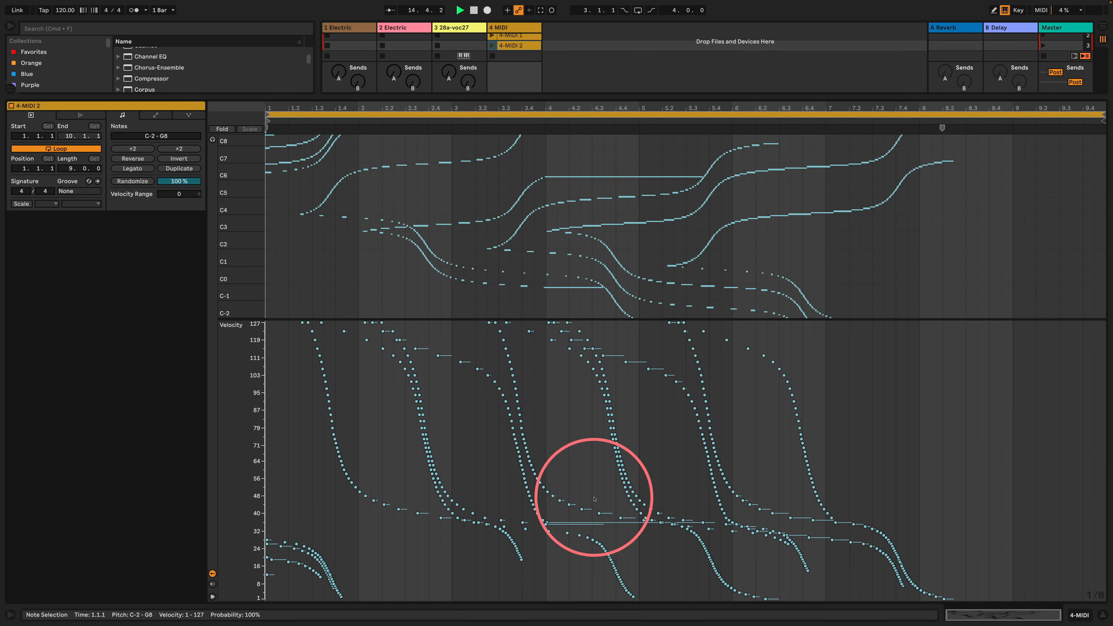
click(1102, 616)
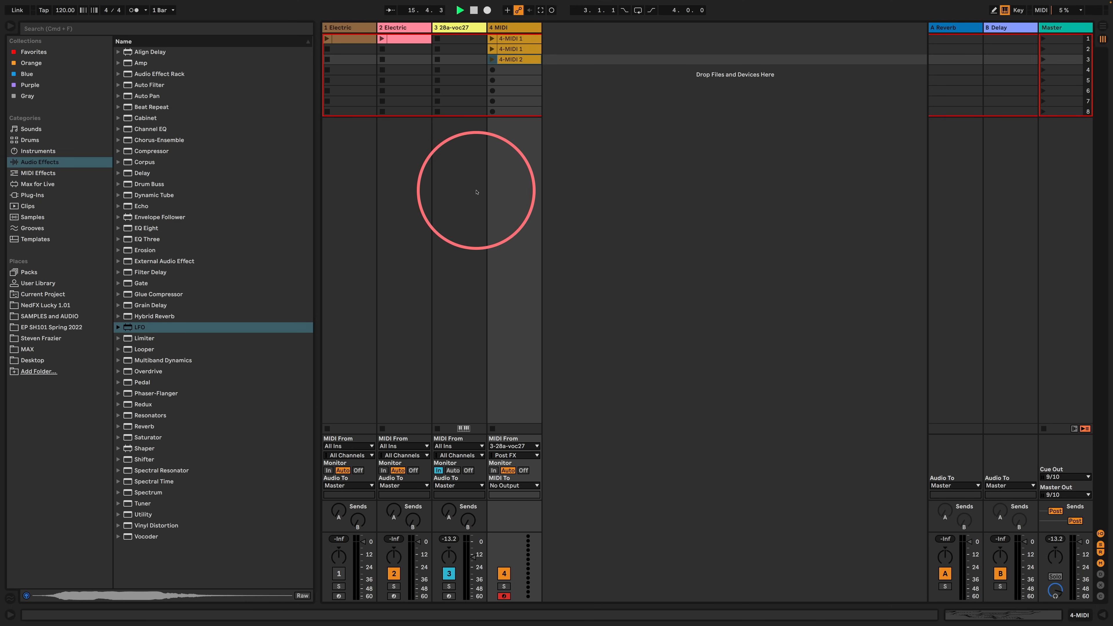
Add a new Simpler track after 4 MIDI and load the sample TR-808Snare10.wav into it.
double_click(472, 27)
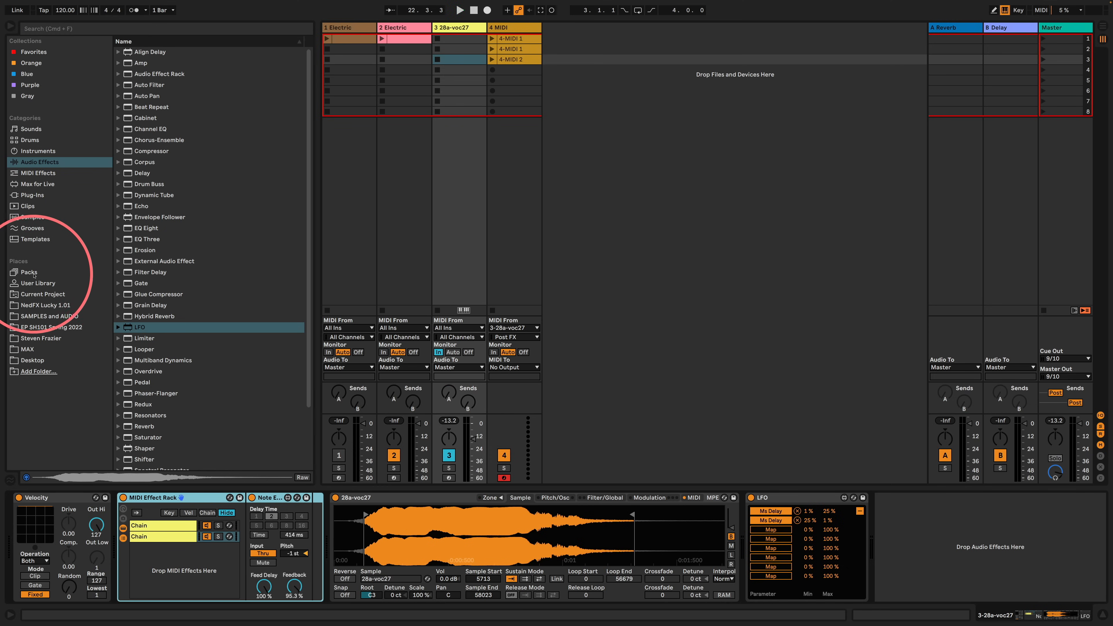
click(38, 151)
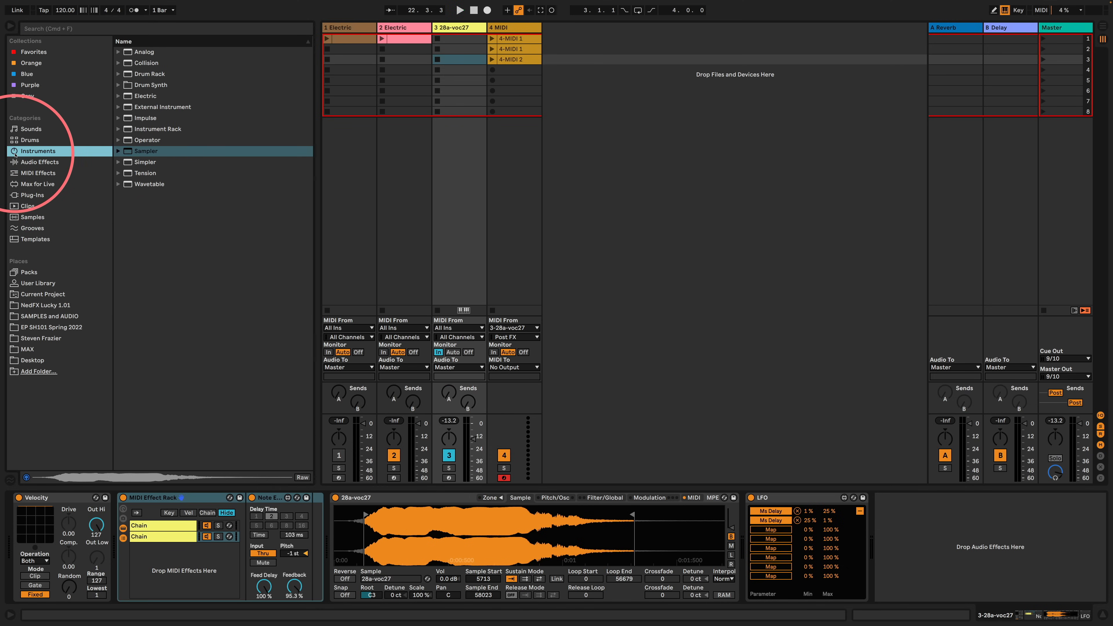
click(144, 162)
drag(469, 164, 601, 122)
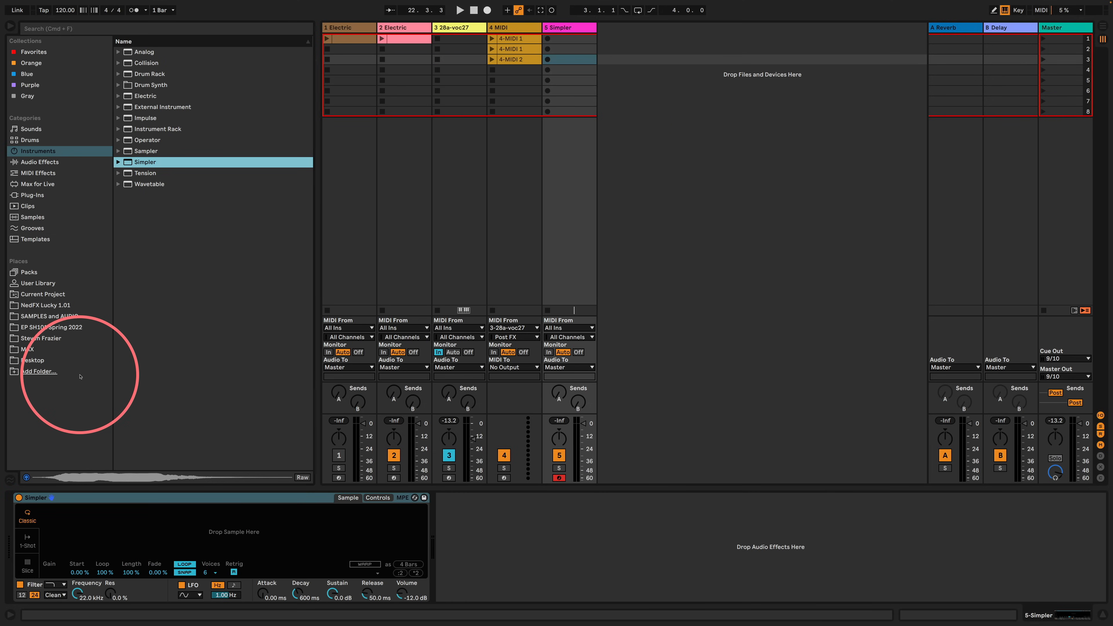
drag(175, 385, 197, 525)
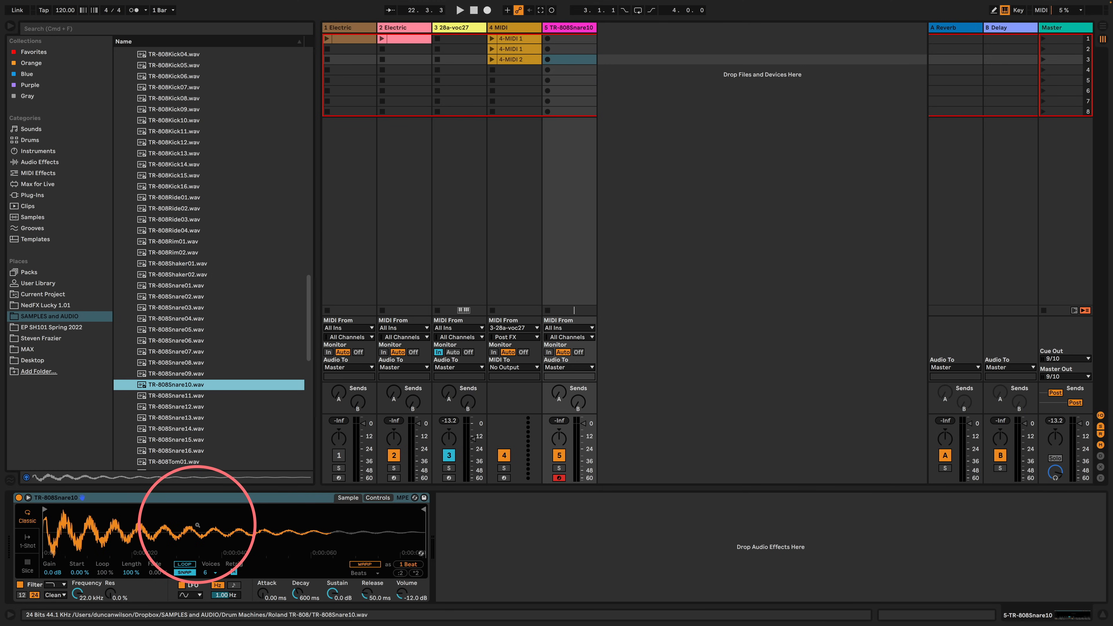
Set 28a-voc27's monitoring to Auto, deactivate tracks 3 28a-voc27 and 2 Electric, and audition the snare alone.
key(a)
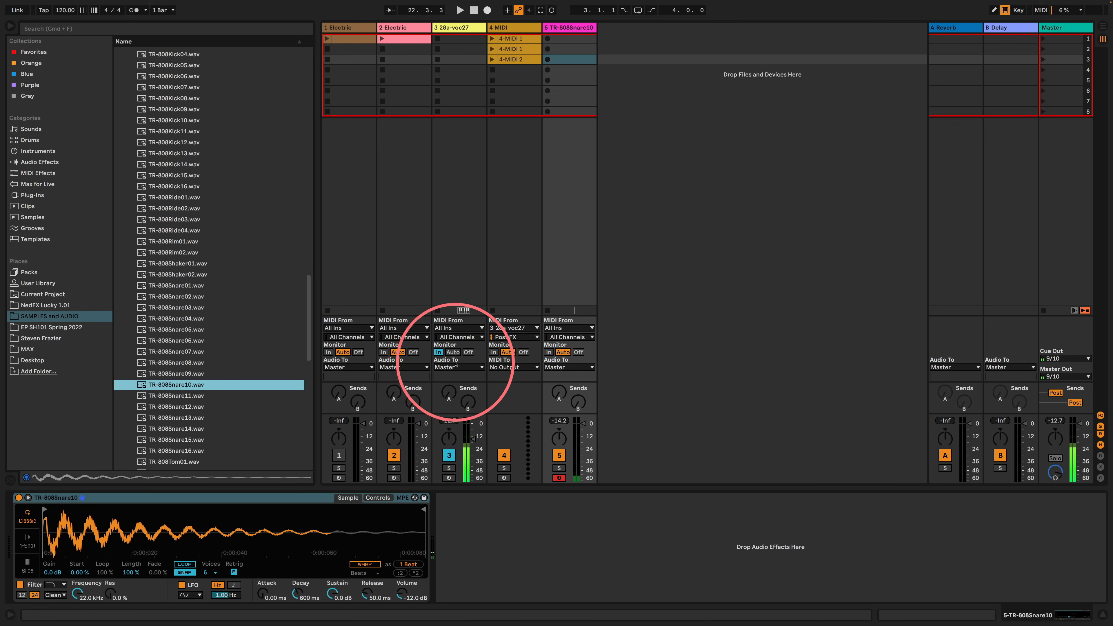
click(453, 352)
click(449, 455)
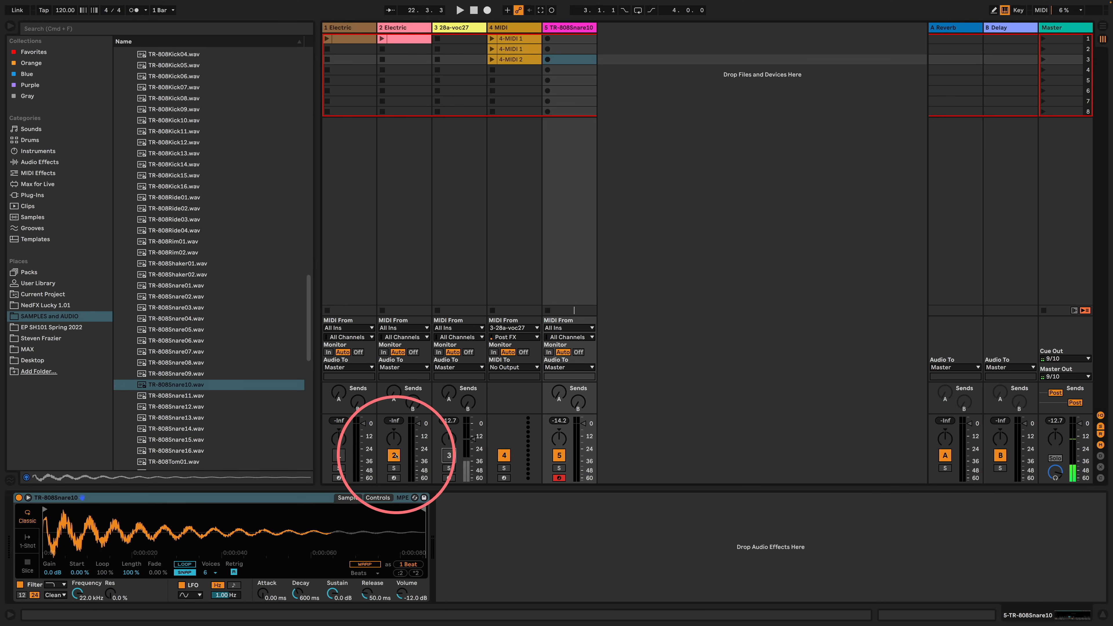
click(394, 455)
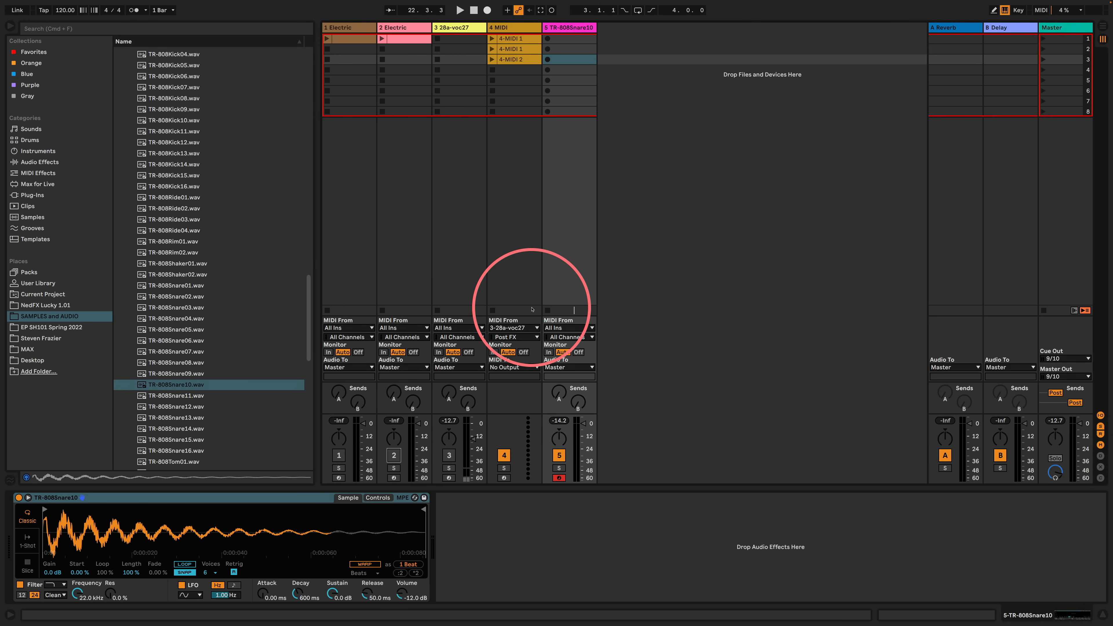
key(a)
Create a clip in the snare track's third slot with C3 sixteenth notes at 1.2, 1.2.4, 1.3.3, 1.4 and 1.4.4.
double_click(569, 59)
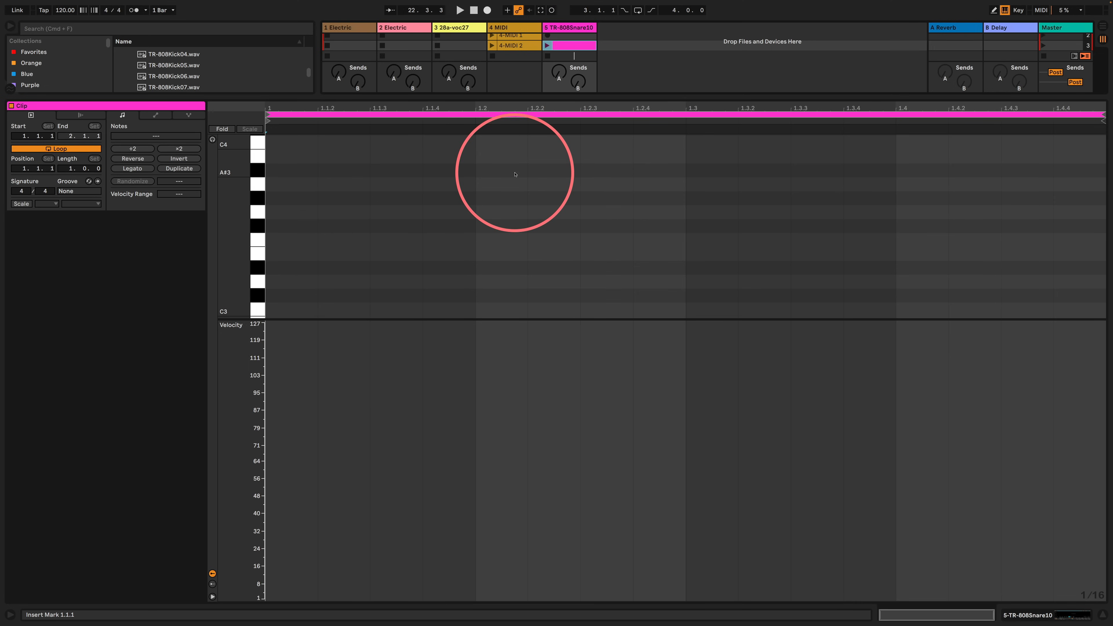
double_click(488, 309)
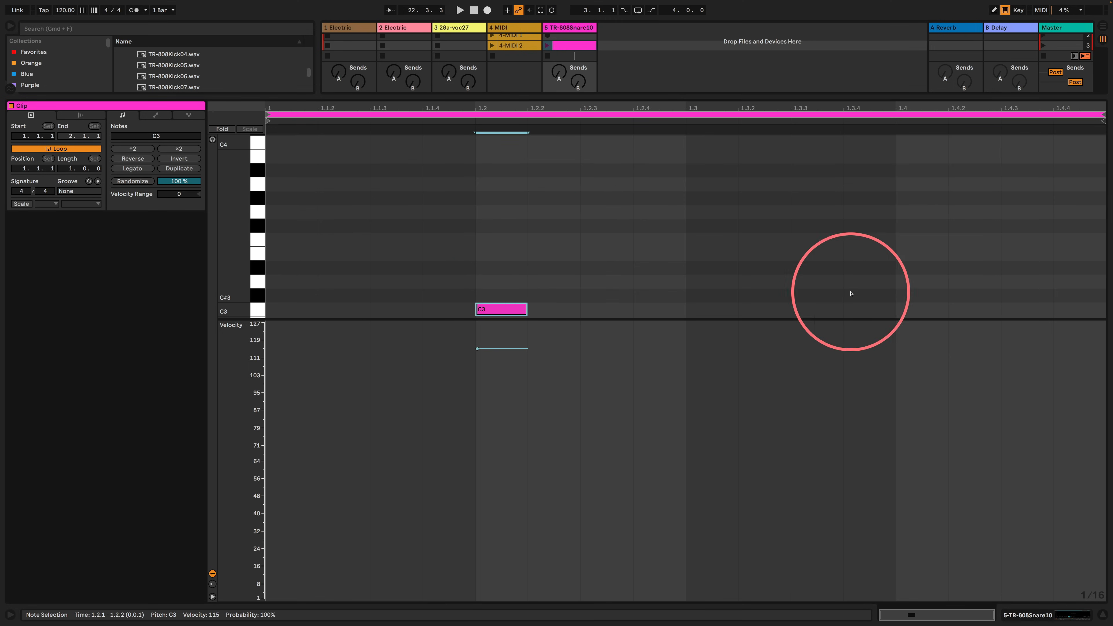
double_click(911, 309)
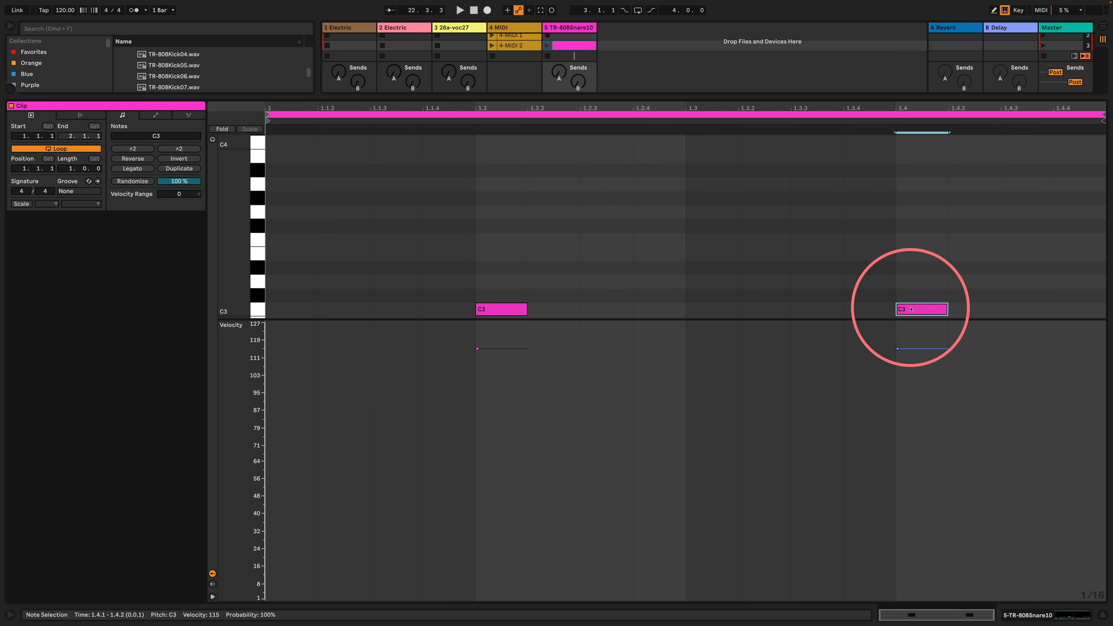
double_click(659, 309)
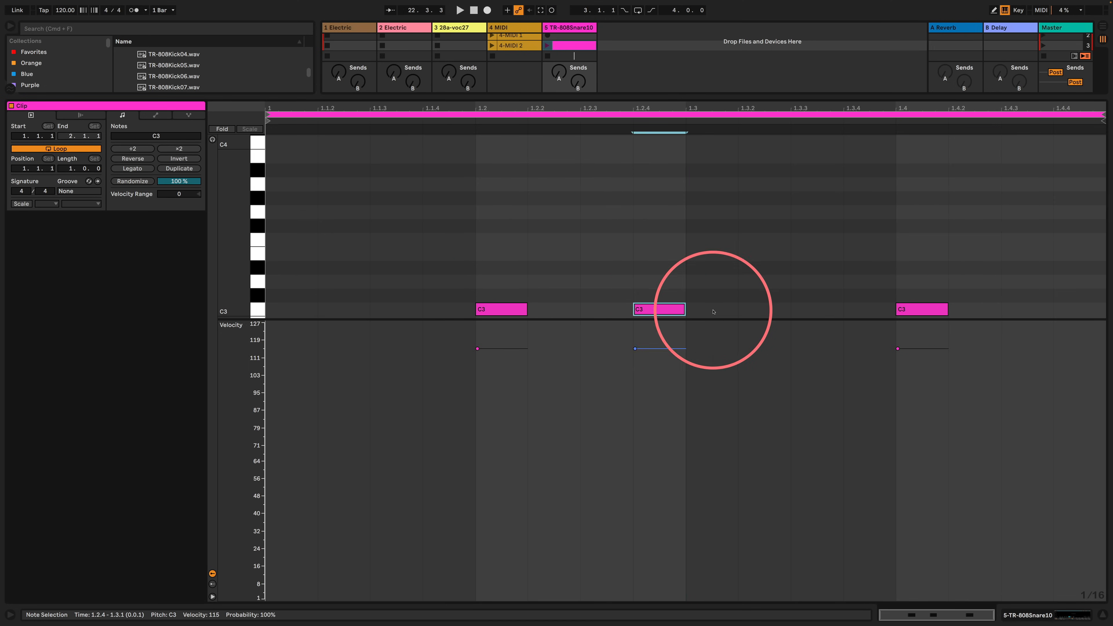
double_click(802, 311)
double_click(1065, 311)
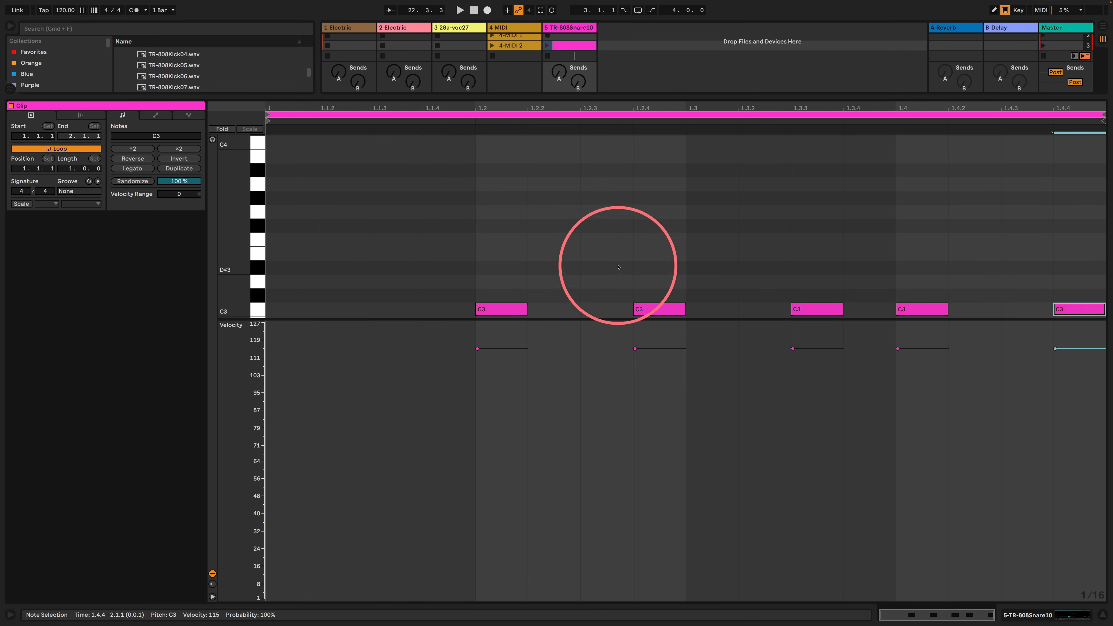
Show the chance lane and lower the probability of the C3 notes at 1.2.4, 1.3.3 and 1.4.4 to 51%.
drag(618, 267, 828, 351)
drag(1038, 266, 1071, 336)
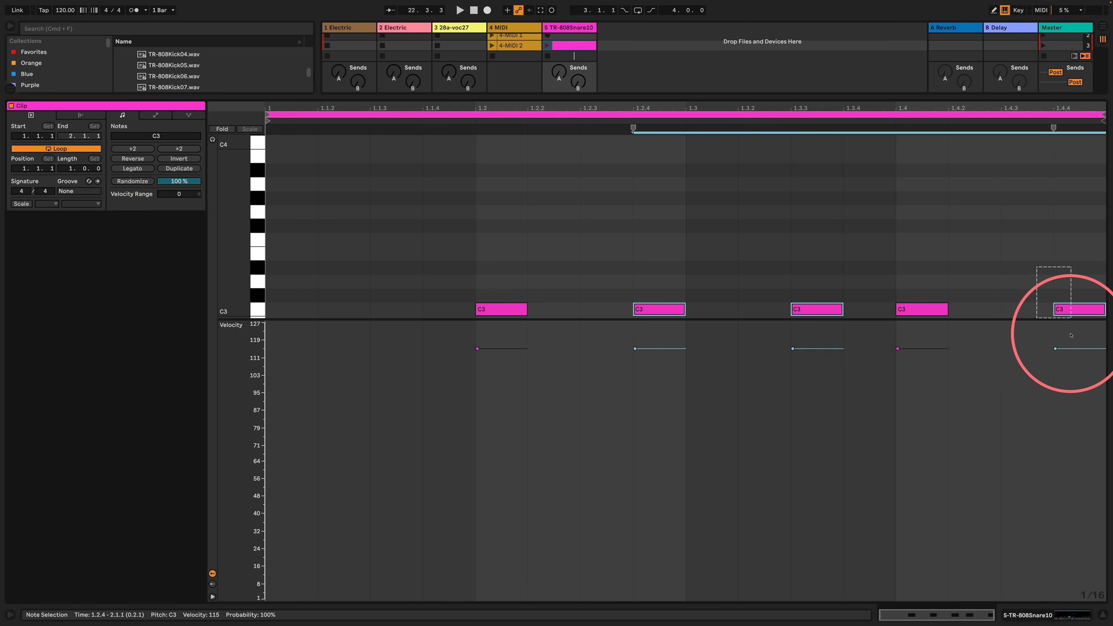
click(212, 584)
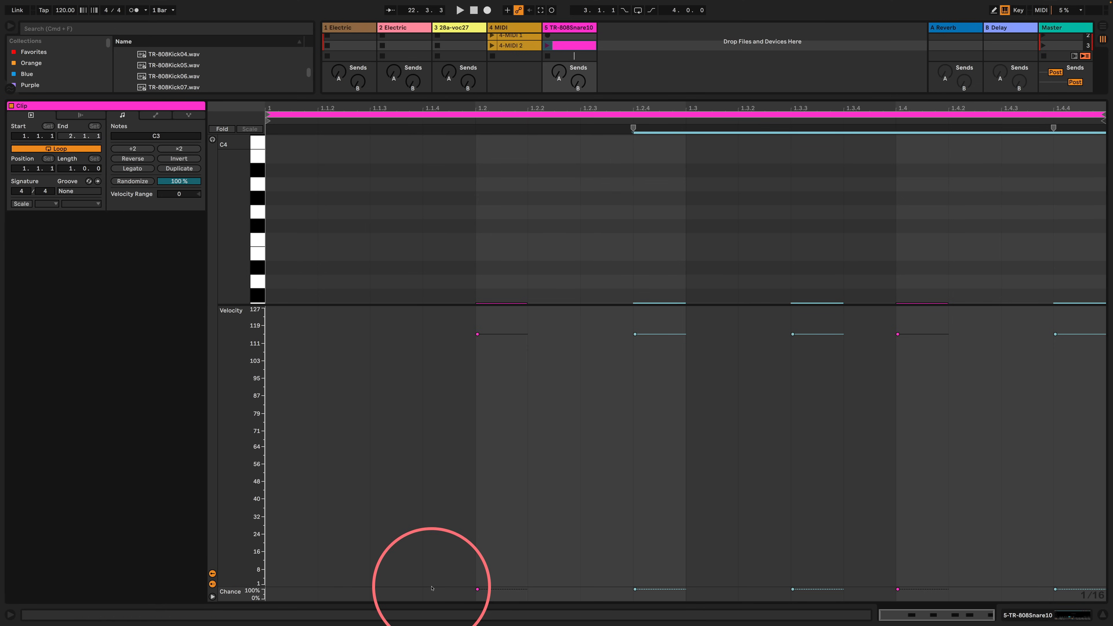
drag(417, 305, 385, 527)
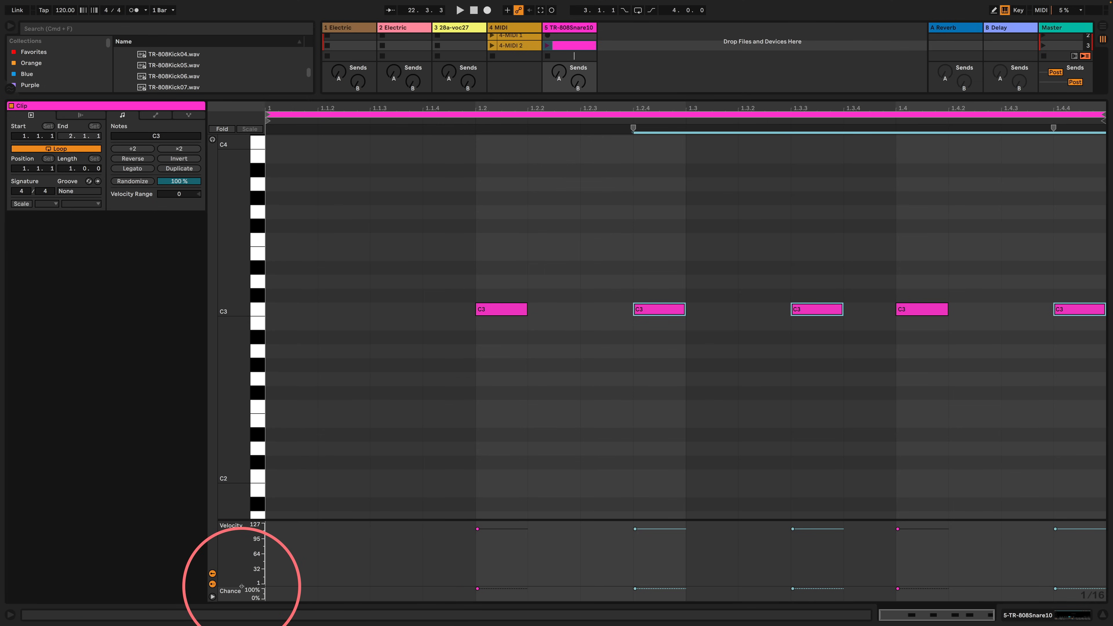
drag(241, 586, 241, 459)
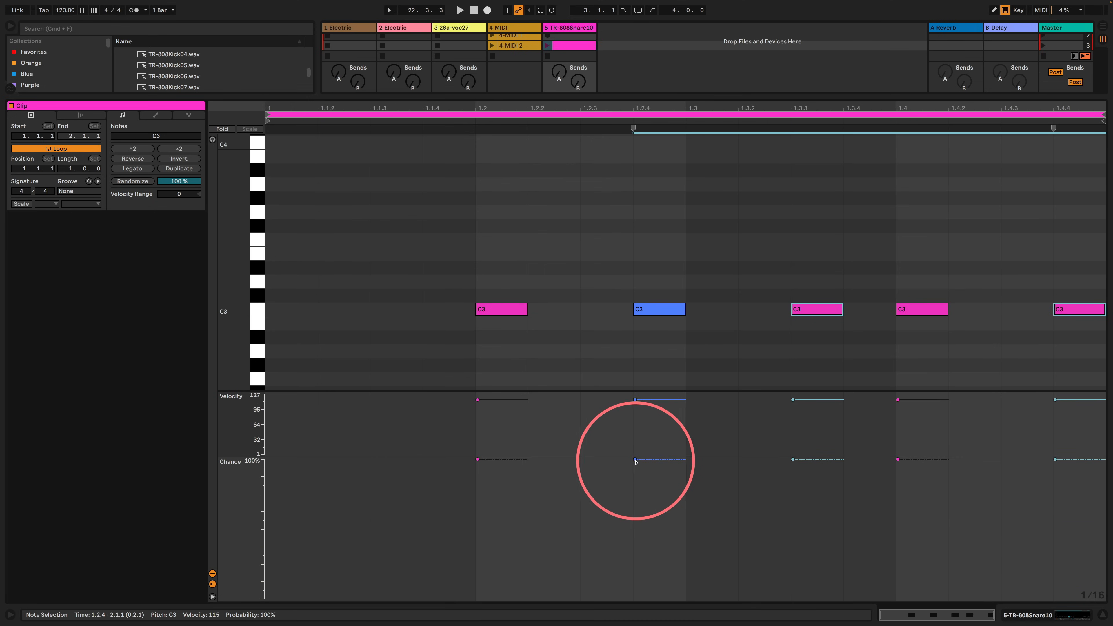
drag(636, 459, 636, 528)
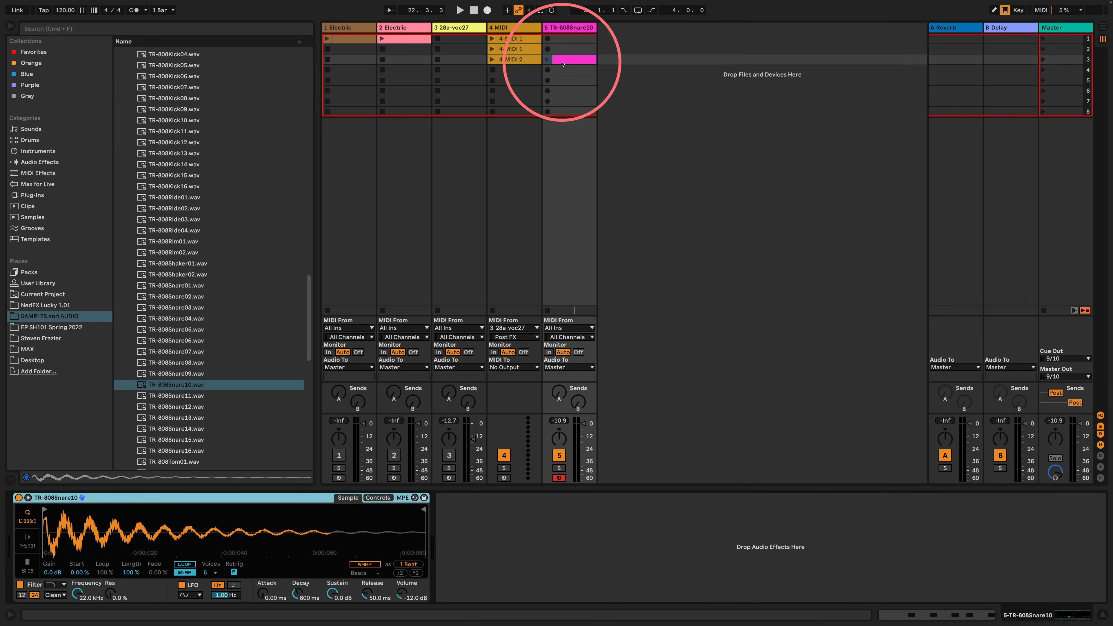
Launch the snare clip and add a Note Echo MIDI effect in front of the TR-808Snare10 Simpler.
click(548, 60)
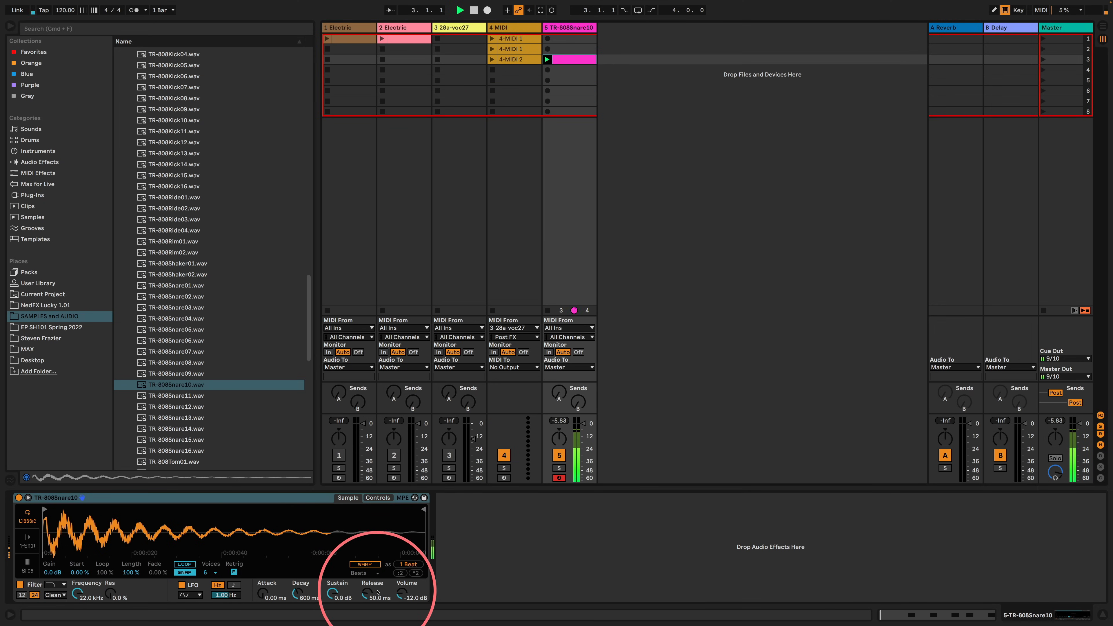
click(36, 172)
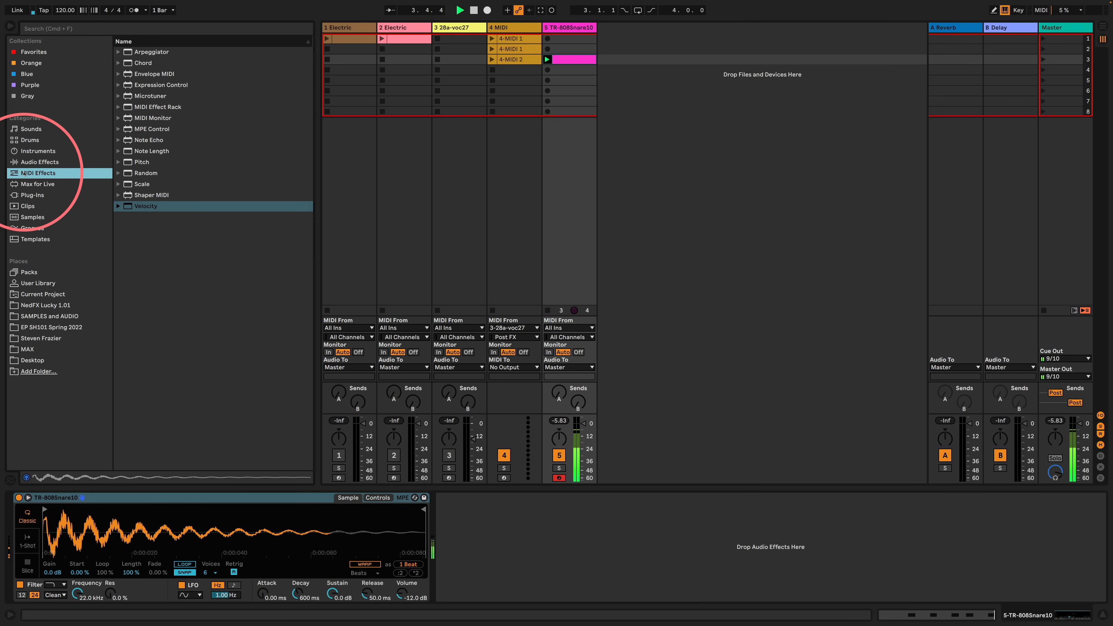
drag(151, 140, 14, 524)
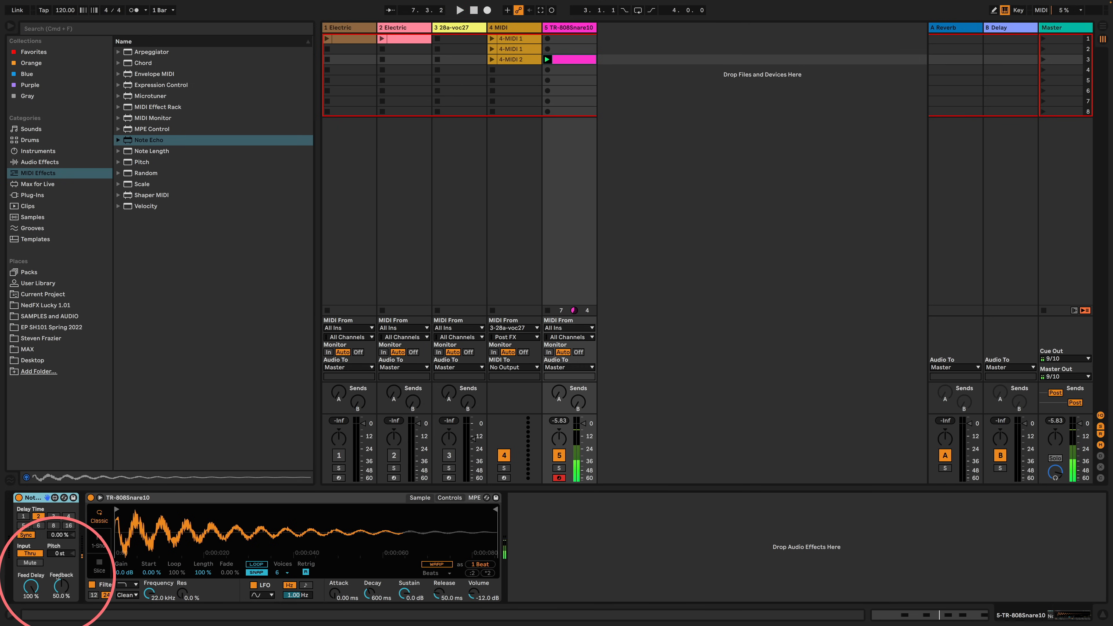
Switch Note Echo's delay to Time mode, then set it to 61 ms and the feedback to 37.4% while auditioning the snare.
click(26, 535)
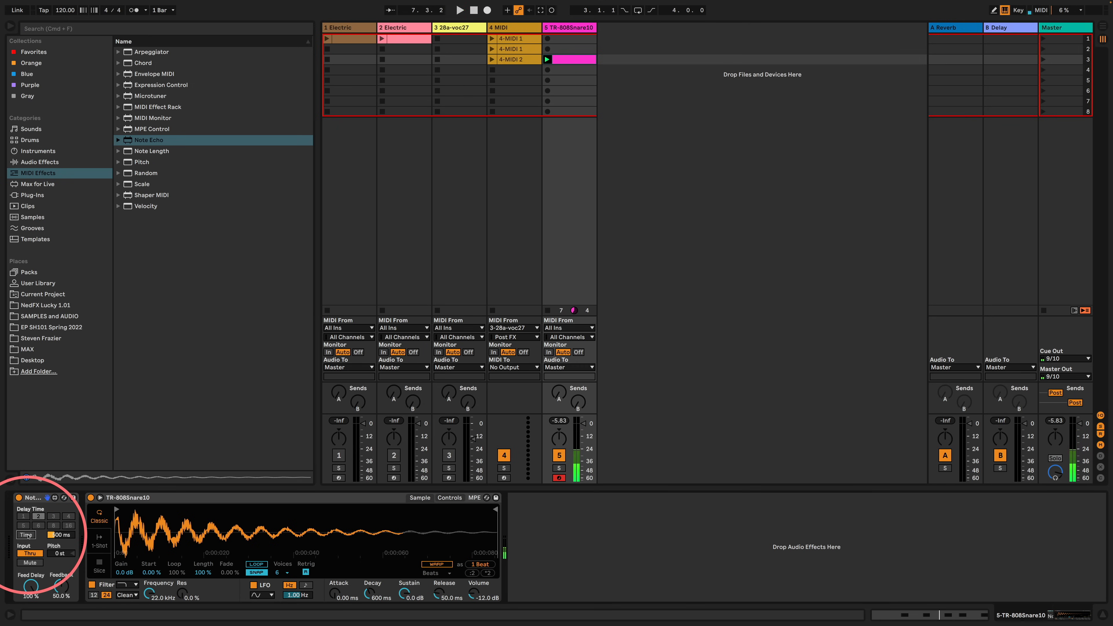
drag(59, 537, 59, 548)
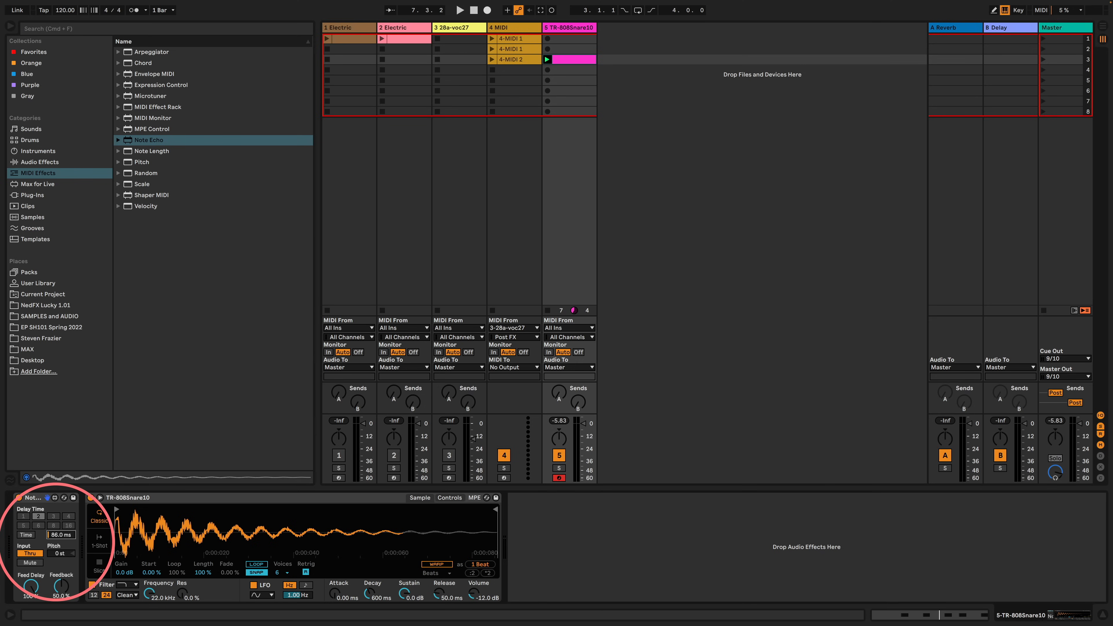
key(space)
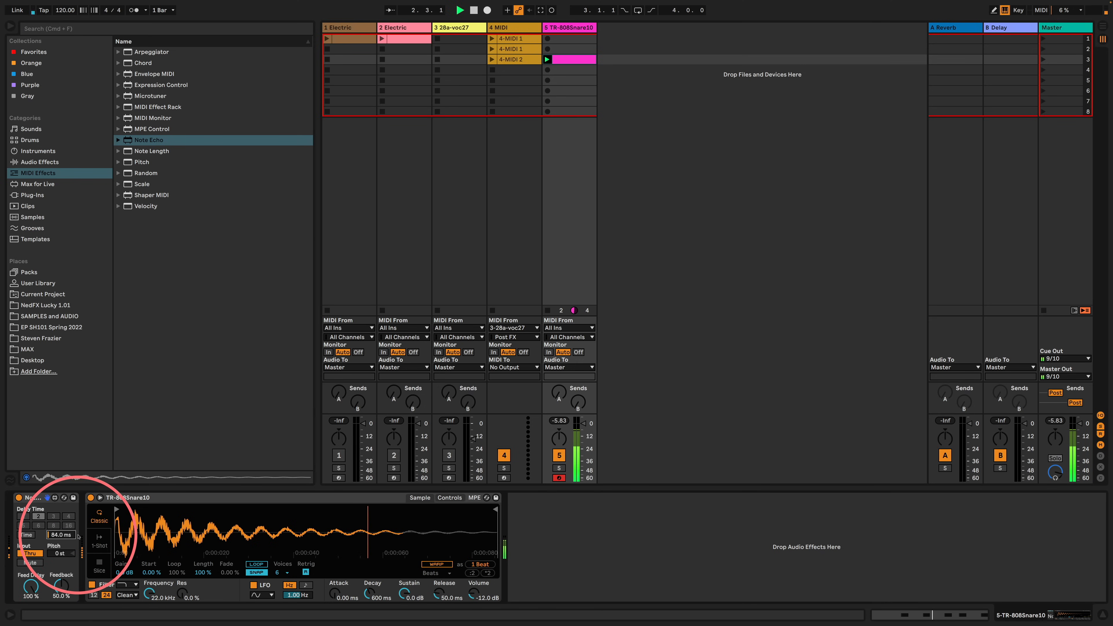
scroll(78, 537, down, 3)
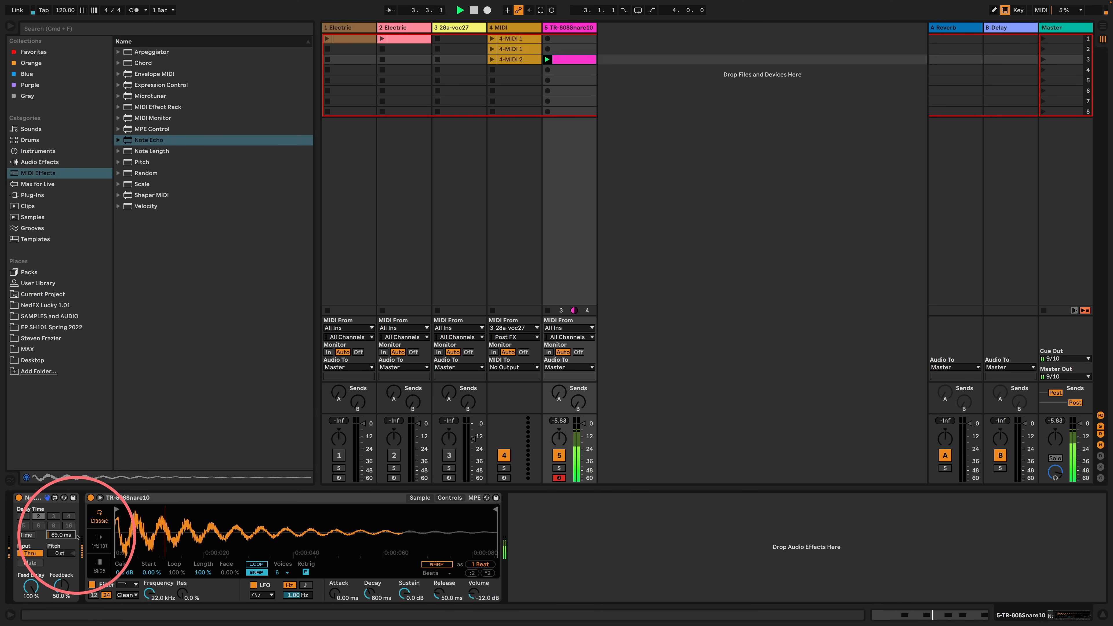
scroll(77, 537, down, 2)
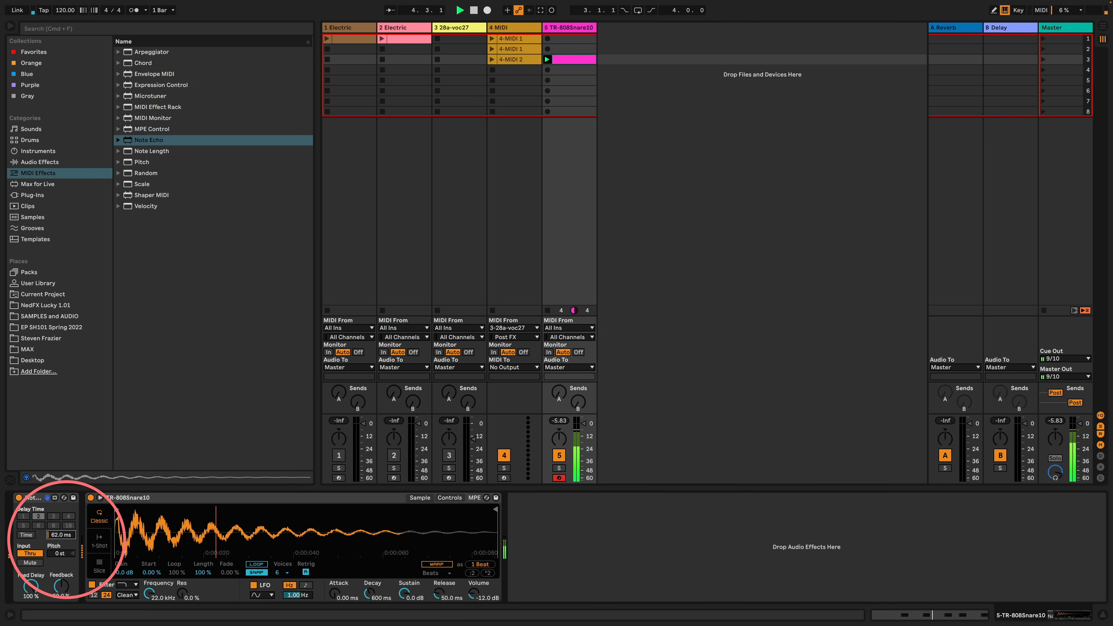
drag(61, 587, 59, 596)
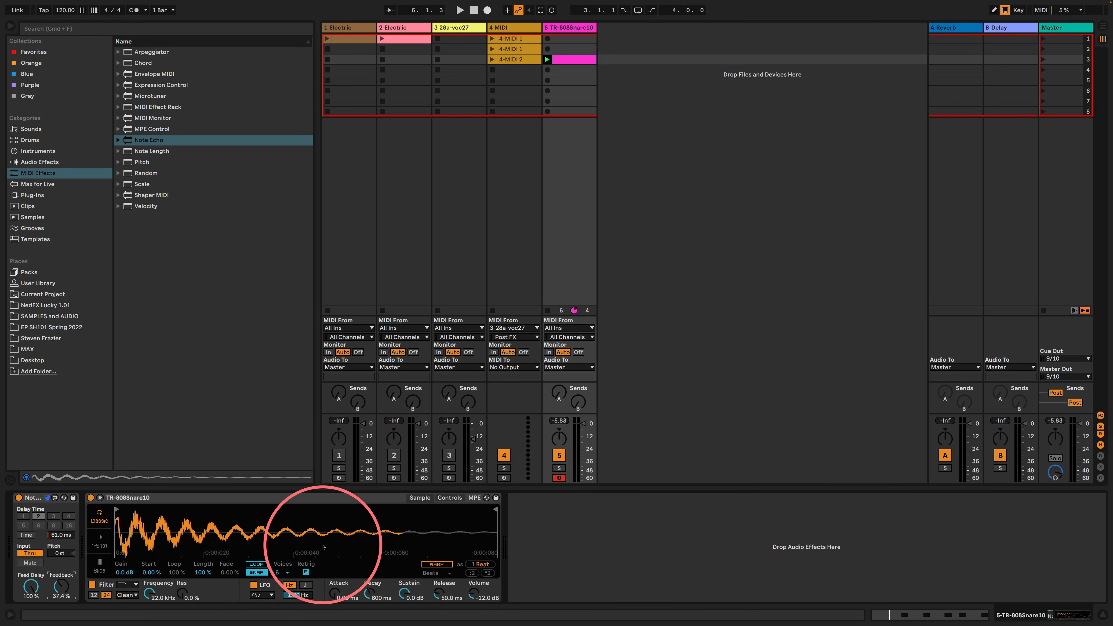
Set the Simpler's velocity-to-volume amount to 50% and turn its filter off.
click(457, 498)
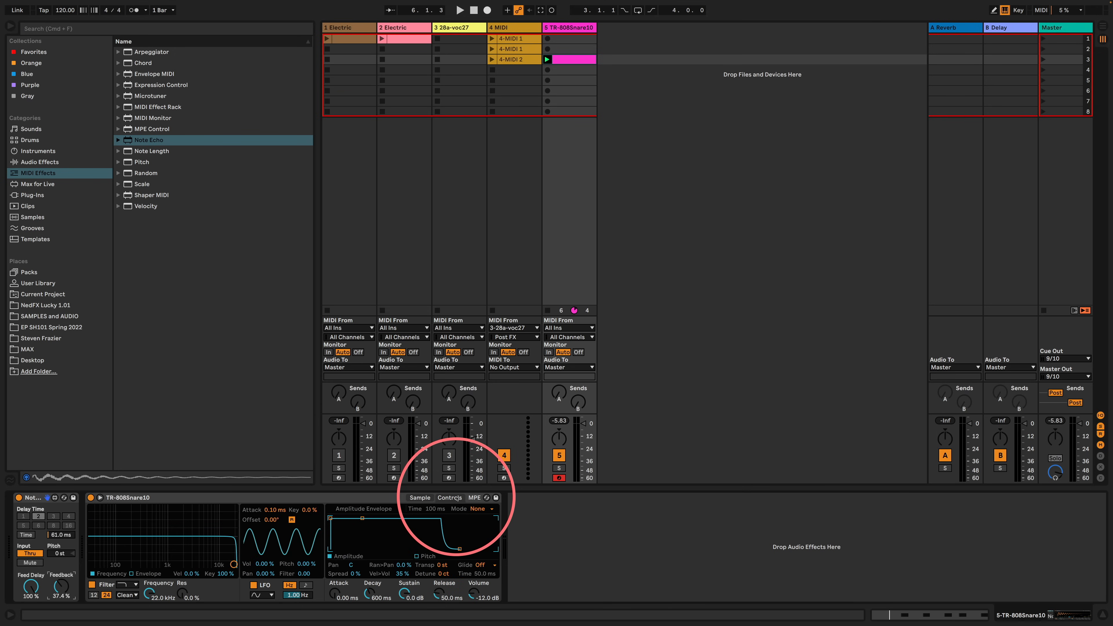
click(402, 576)
text(50)
key(Return)
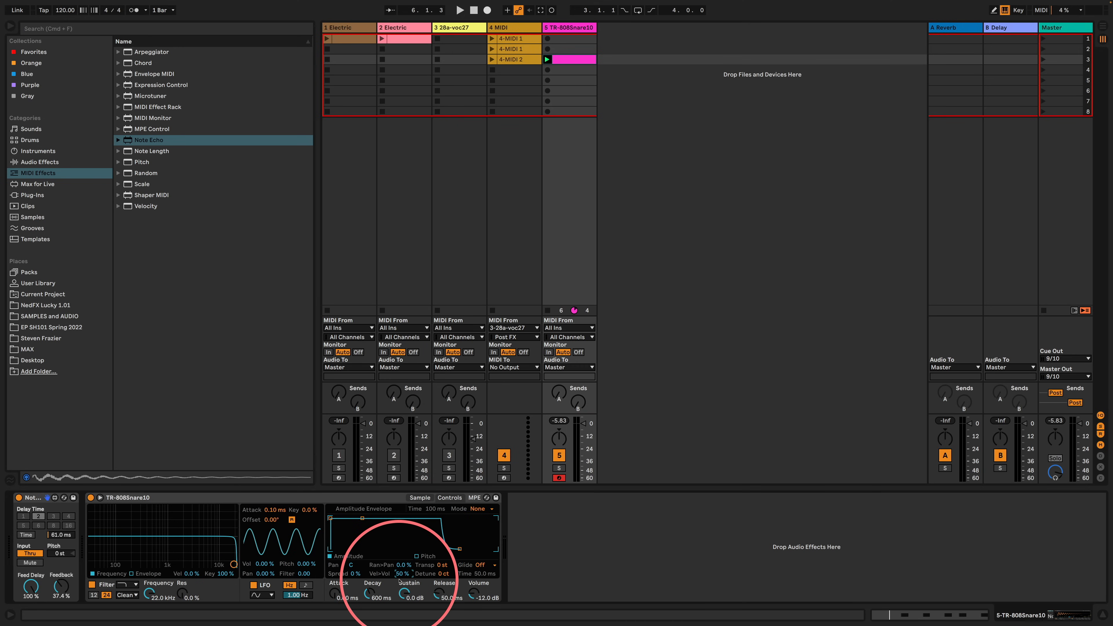
click(91, 584)
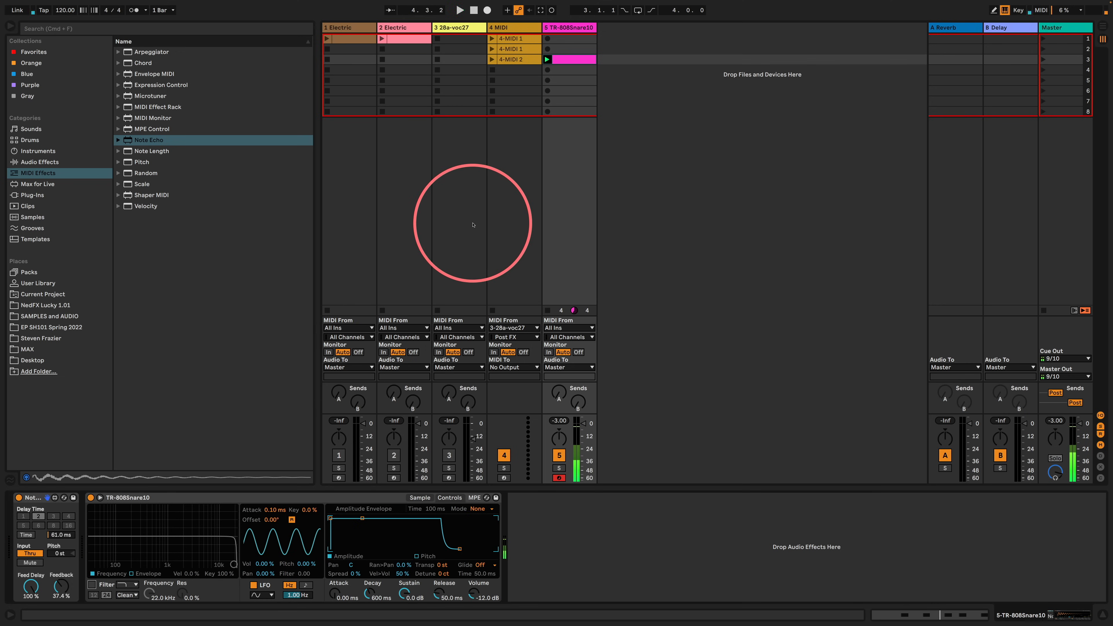
Add Expression Control in front of Note Echo on the snare track and review the clip's note chances.
drag(151, 84, 17, 514)
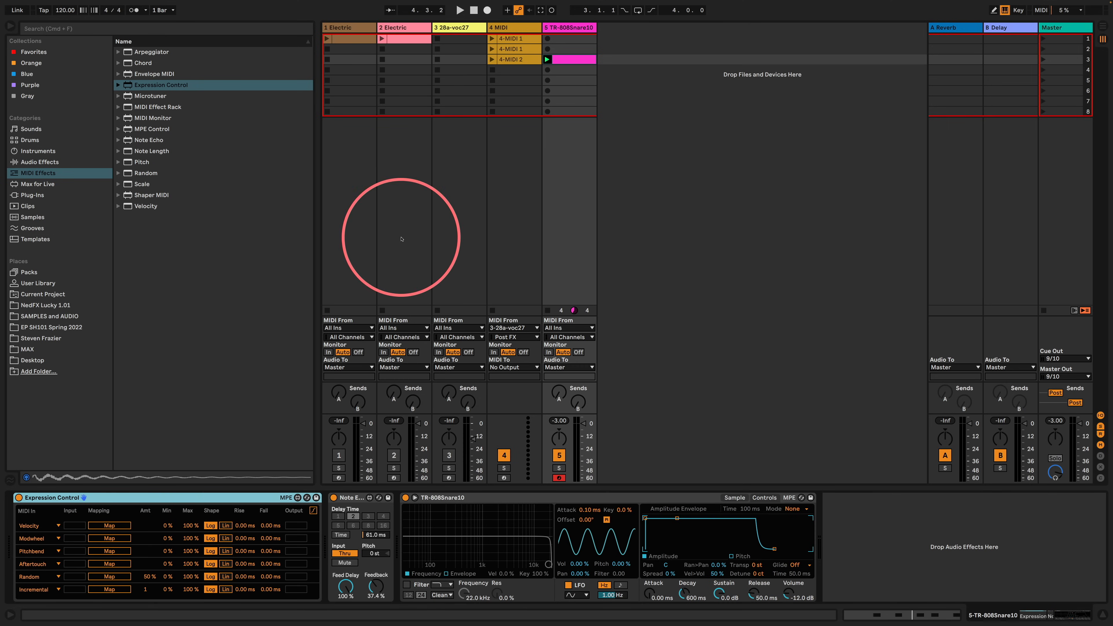
double_click(572, 60)
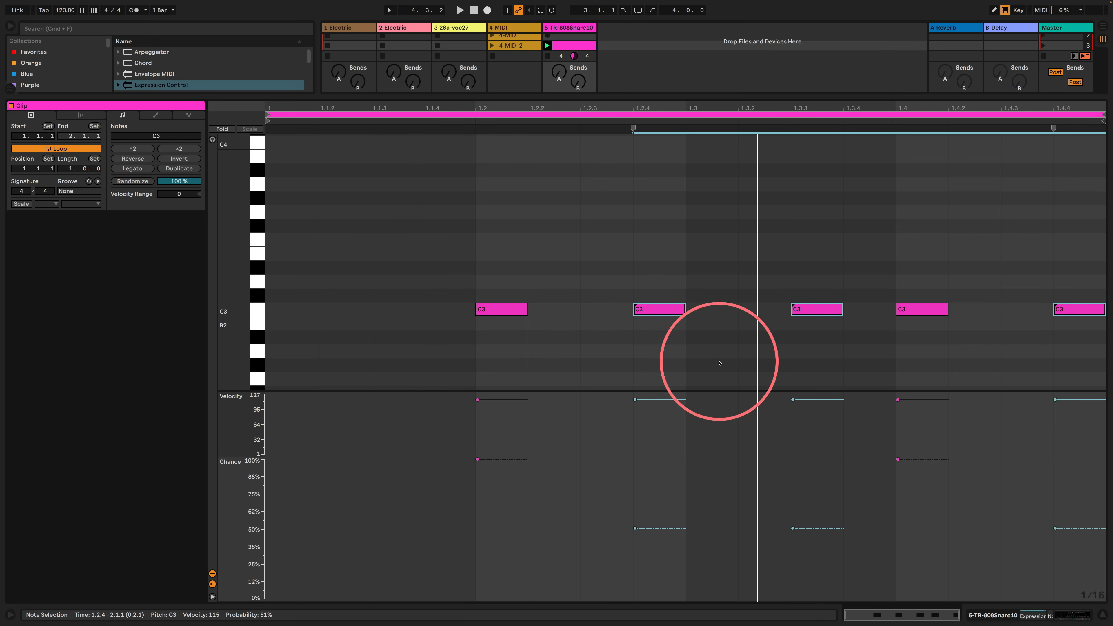
click(991, 614)
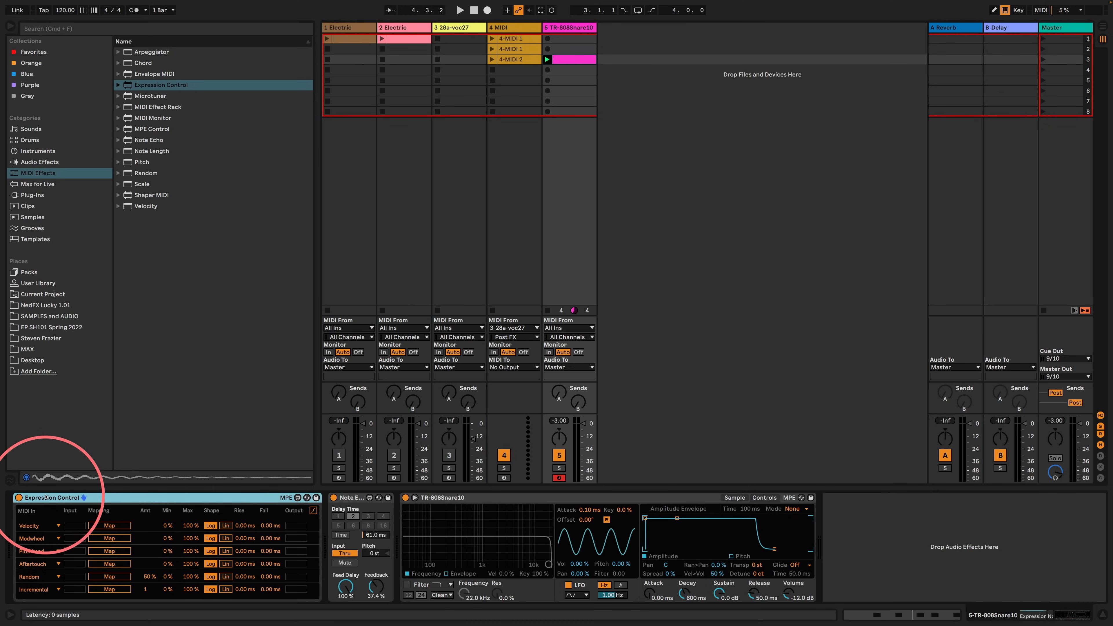
click(349, 498)
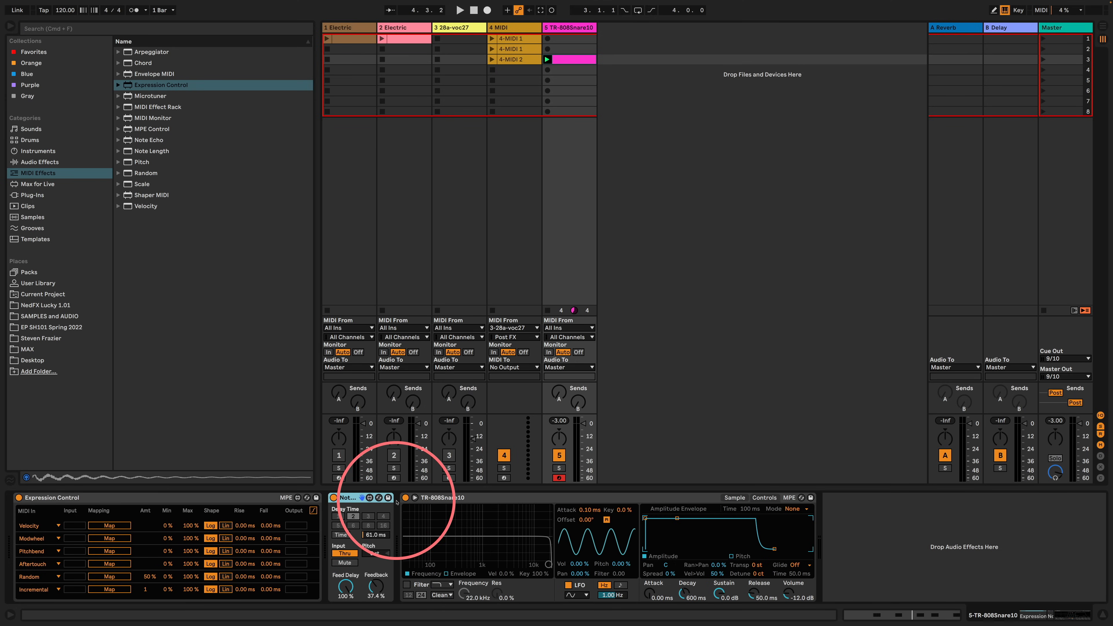
click(84, 498)
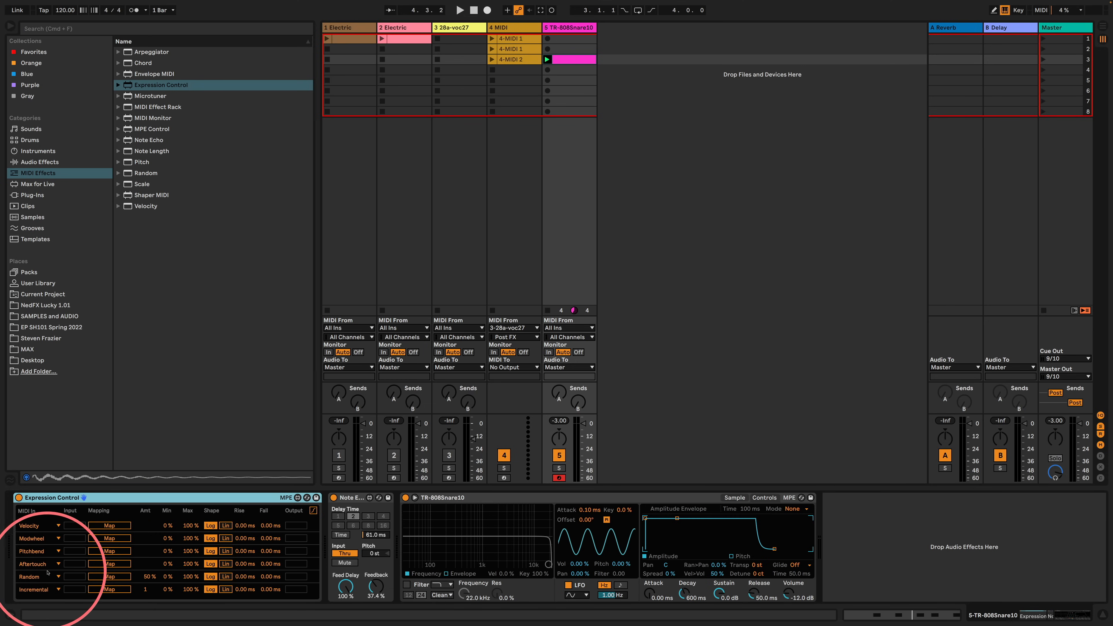
Map Expression Control's Random source to Note Echo's millisecond delay with a 5% maximum, and raise the feedback to 51.6% during playback.
click(109, 576)
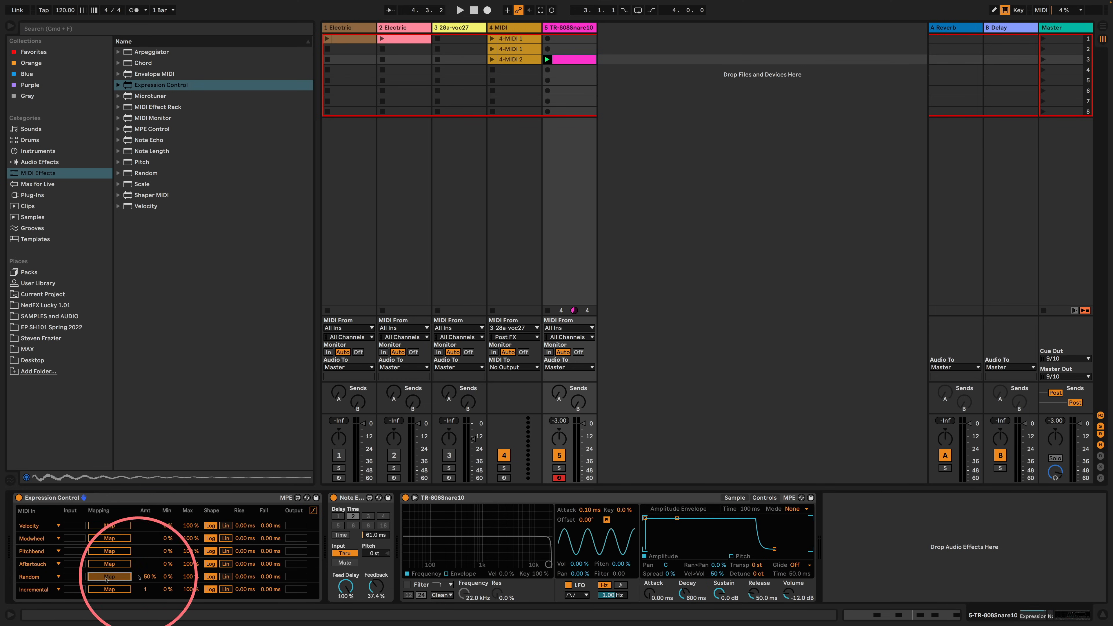
click(373, 536)
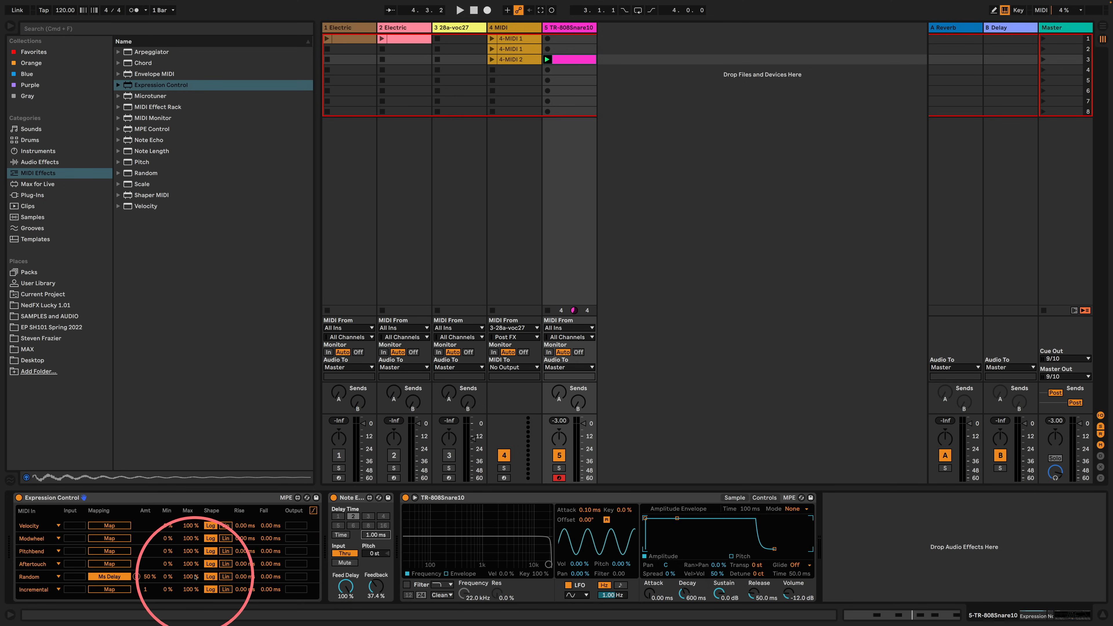
drag(191, 577, 198, 597)
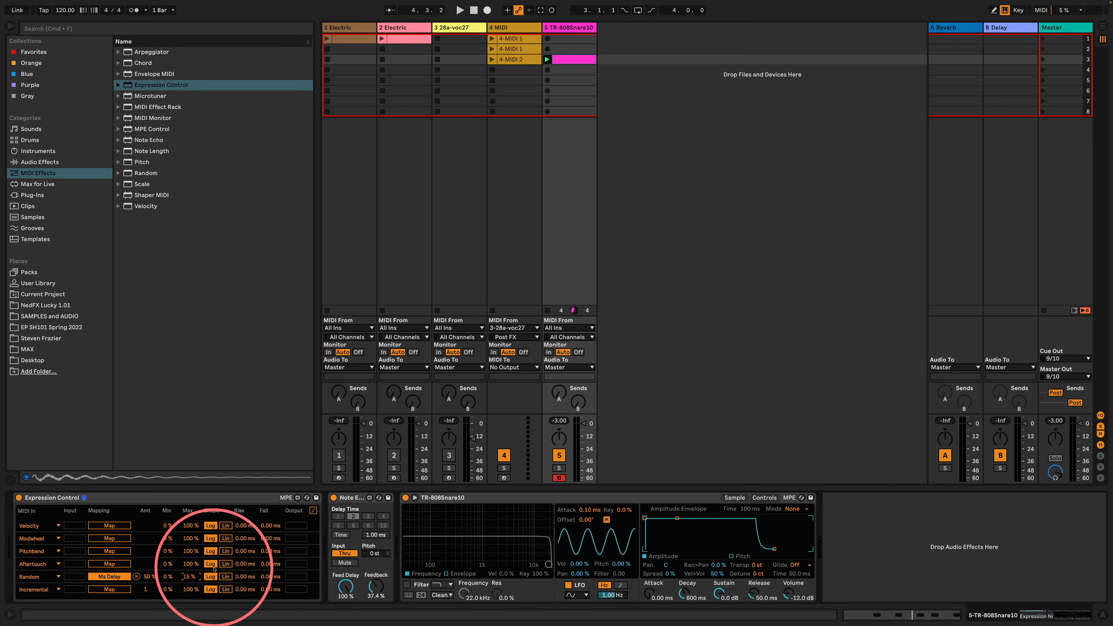
key(space)
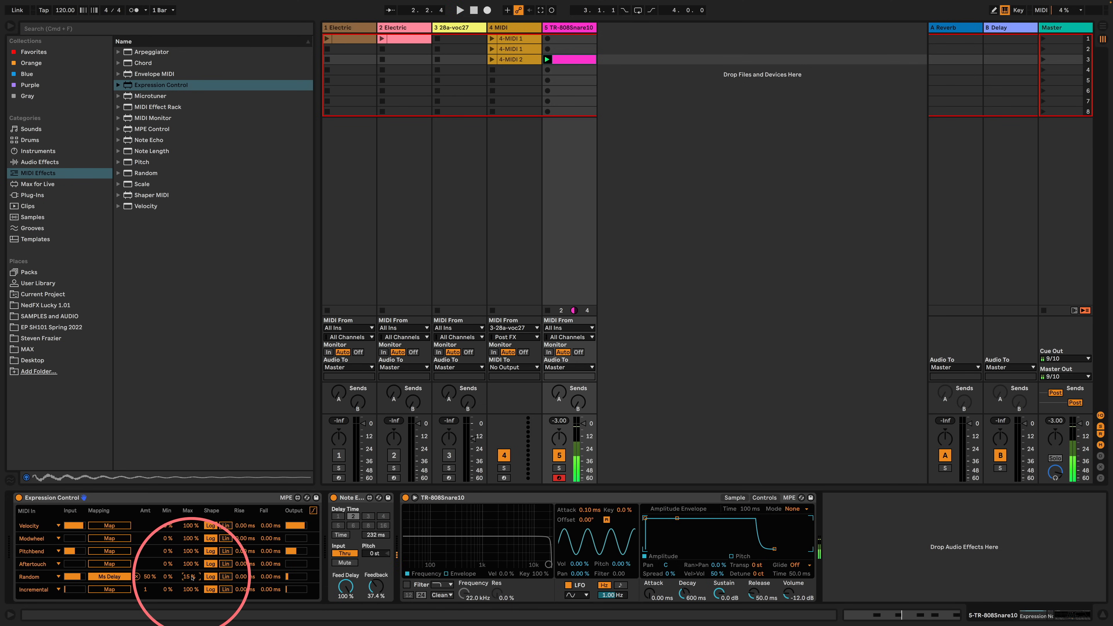
key(Return)
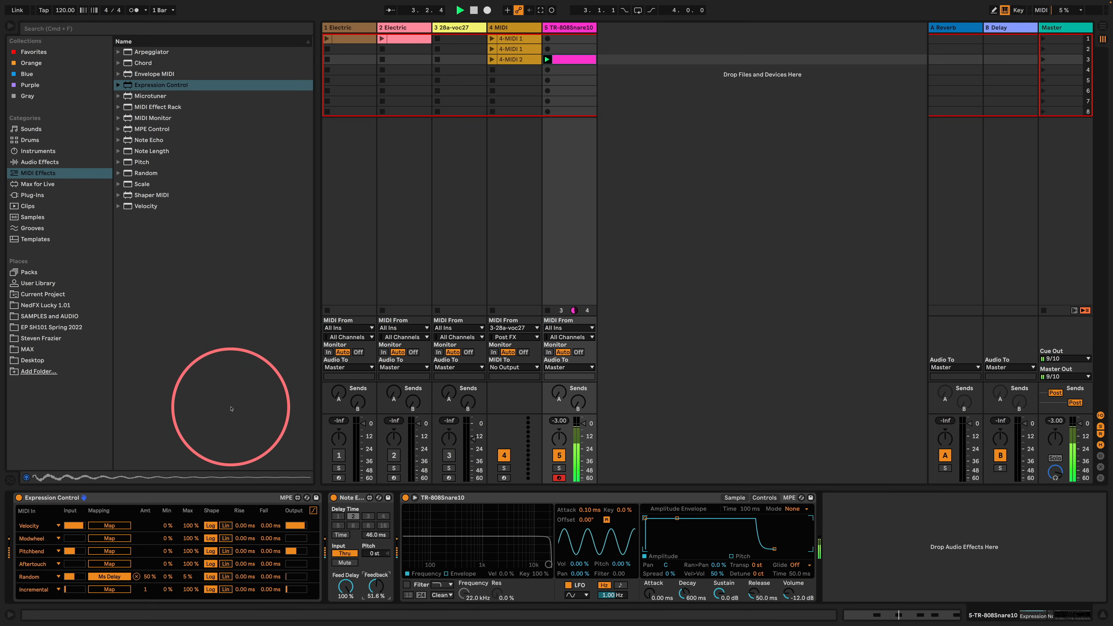
Audition Note Echo's pitch at +1 st on the snare clip, stop playback and reset the pitch to 0 st.
drag(375, 554, 375, 550)
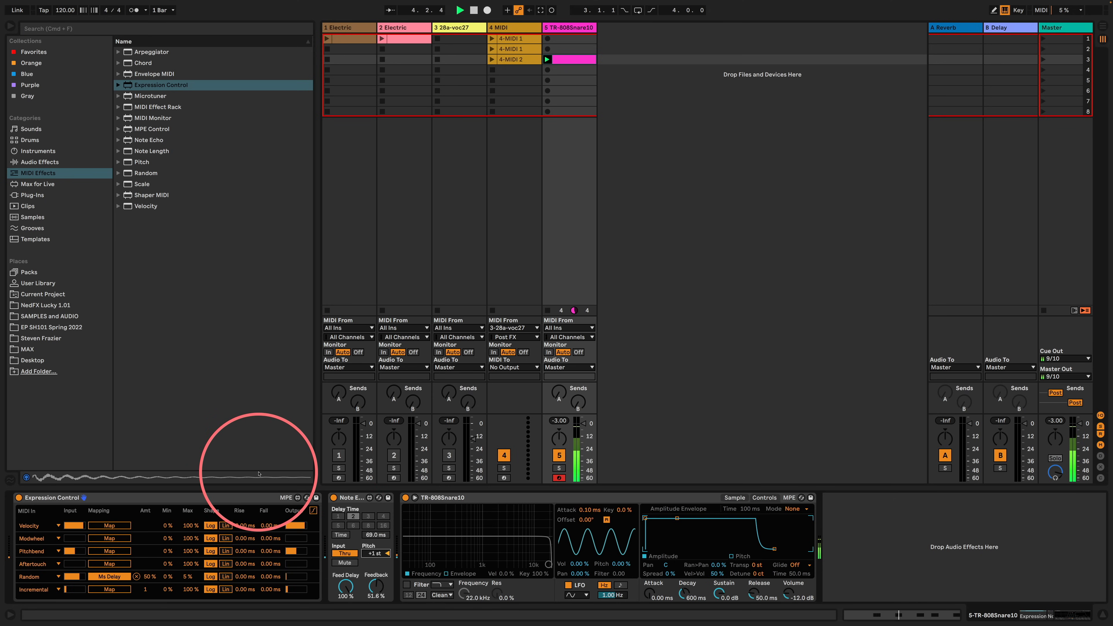
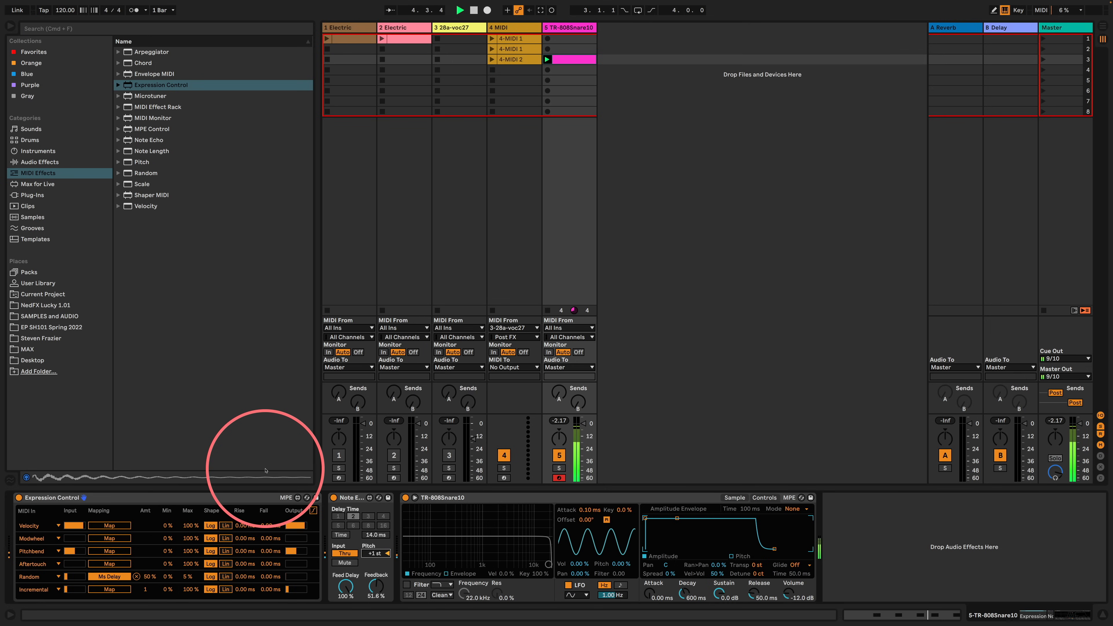
key(space)
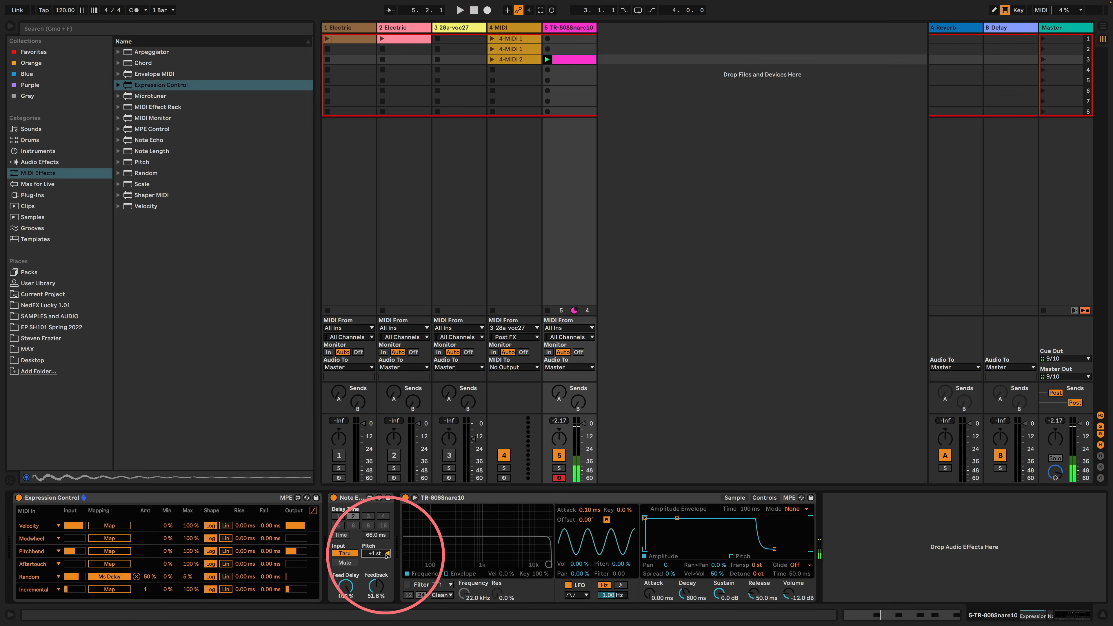
click(387, 553)
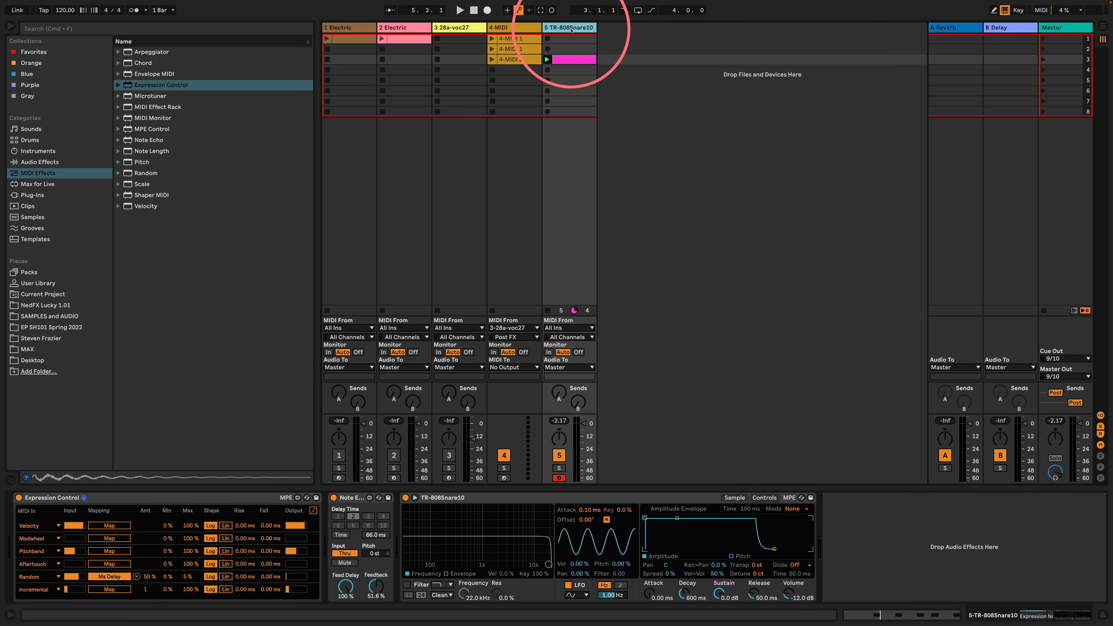
Insert a new MIDI track after the snare track and set its MIDI input to 5-TR-808Snare10, Post FX.
key(super+shift+t)
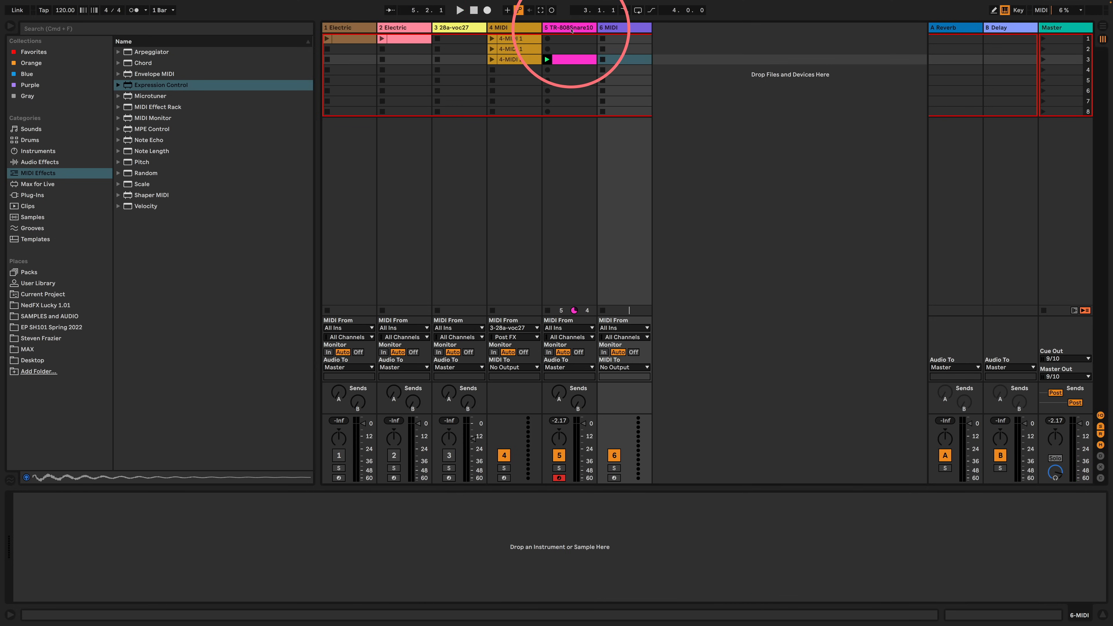
click(622, 328)
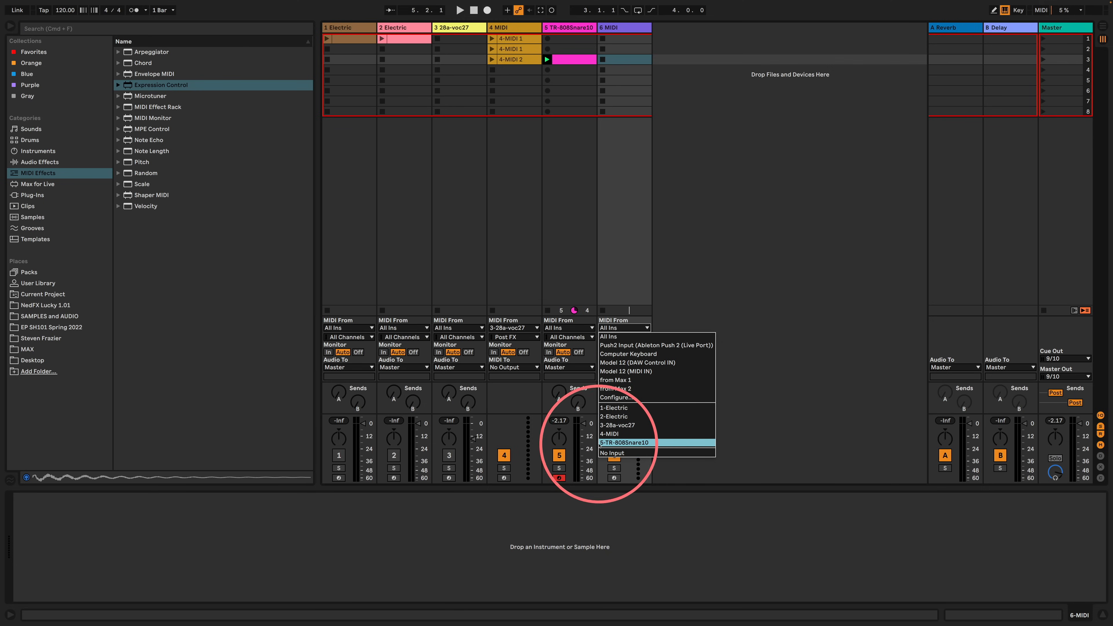
click(615, 444)
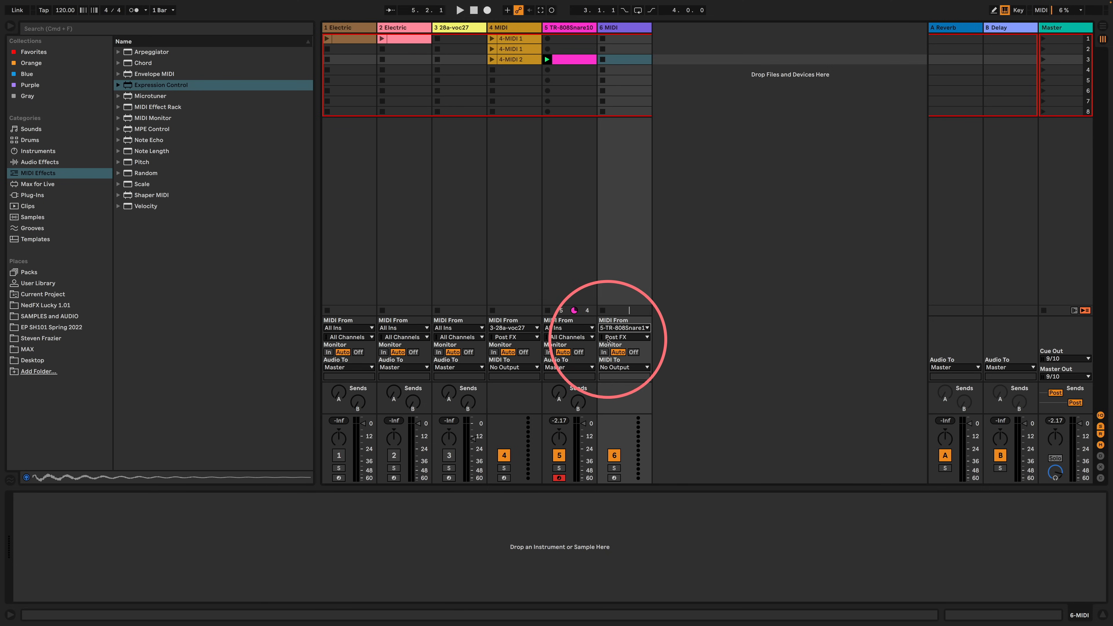
click(619, 337)
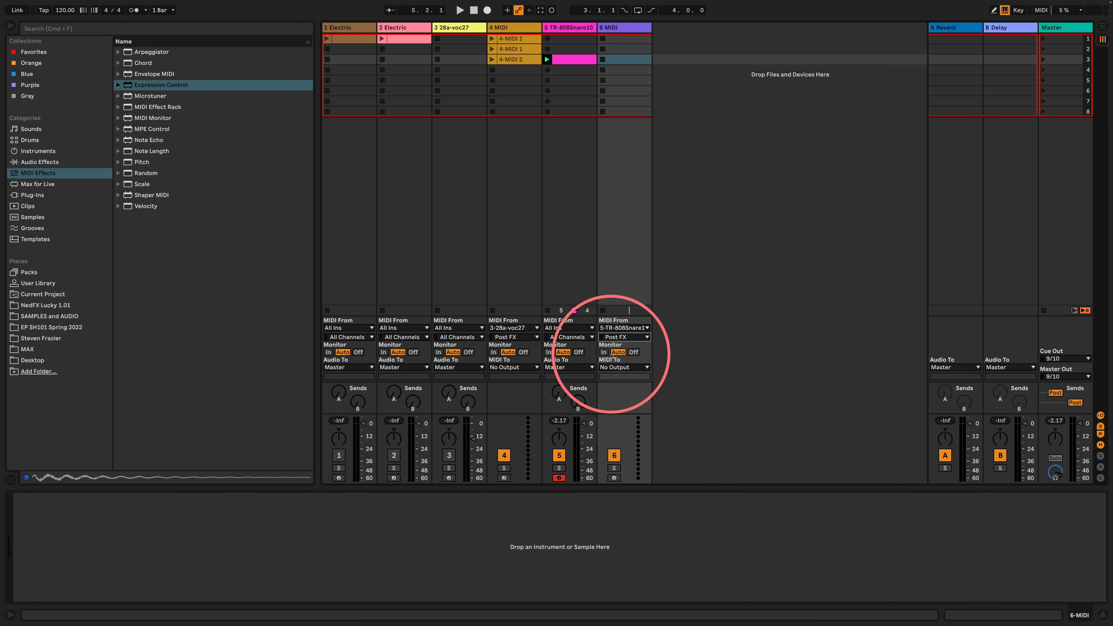
Arm the new MIDI track and start recording the snare track's echoed notes into its third clip slot.
click(614, 478)
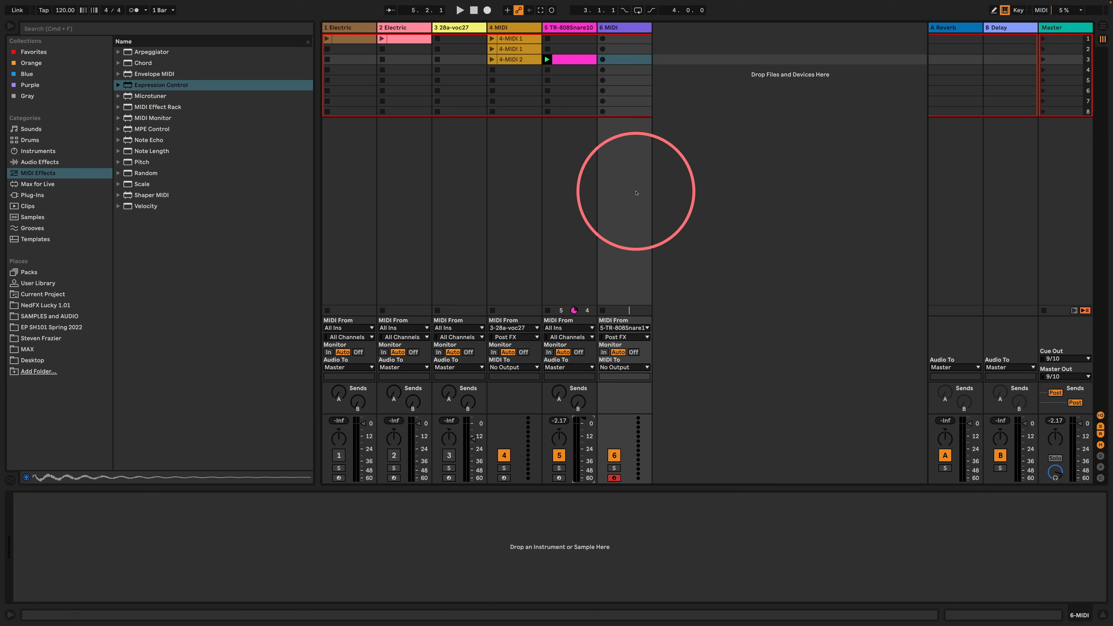
click(569, 28)
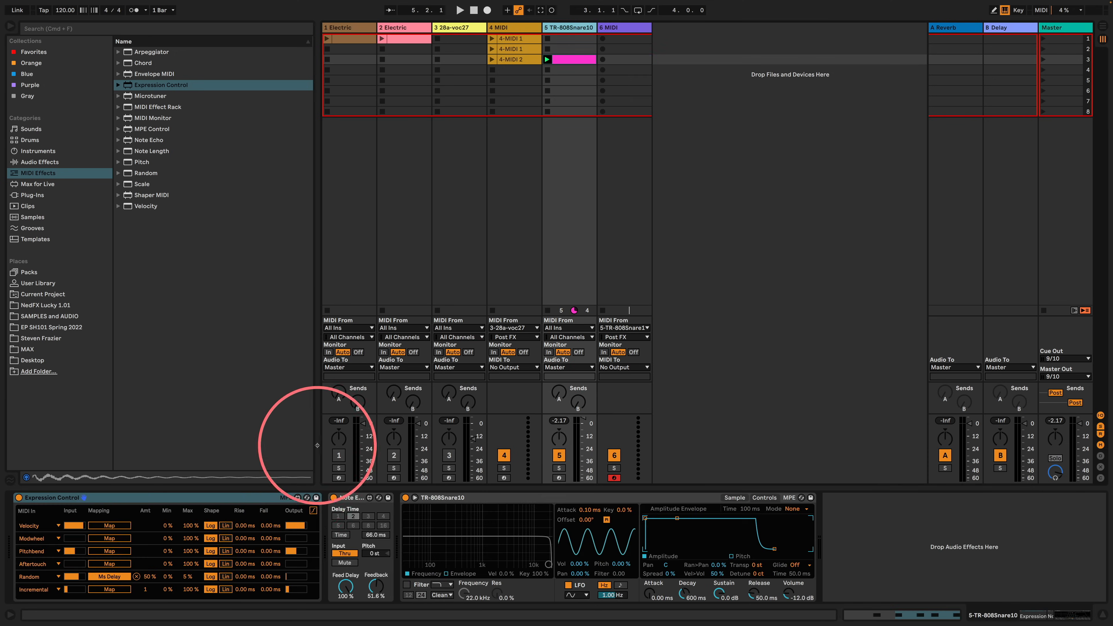
click(602, 62)
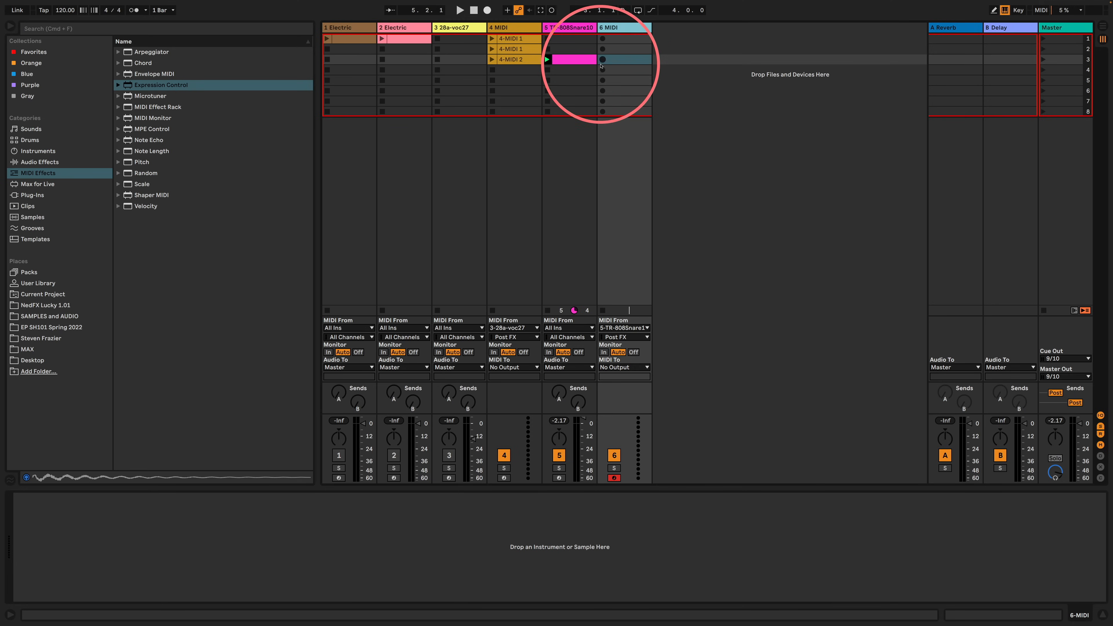
click(603, 60)
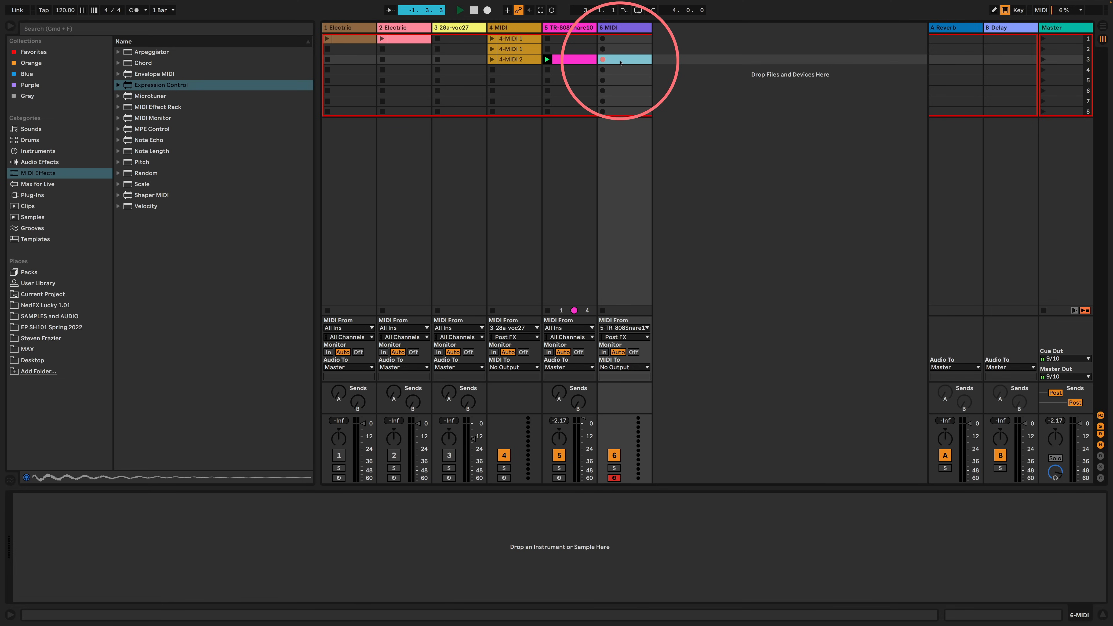
Open the recording clip and enlarge its note area to examine the incoming echoes and velocities.
double_click(620, 60)
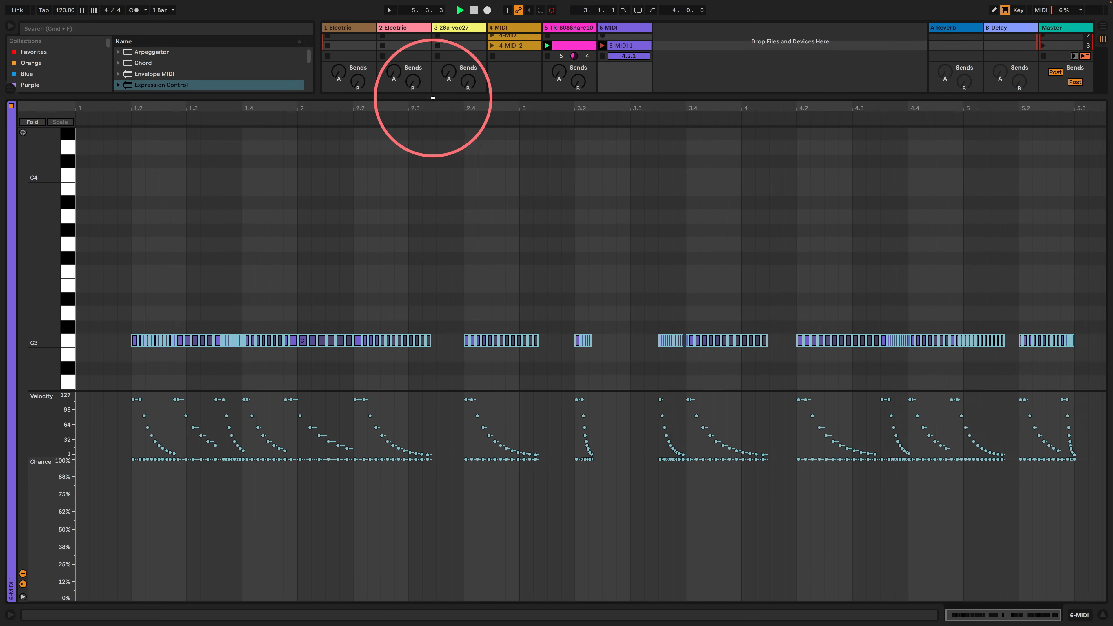
drag(433, 97, 408, 142)
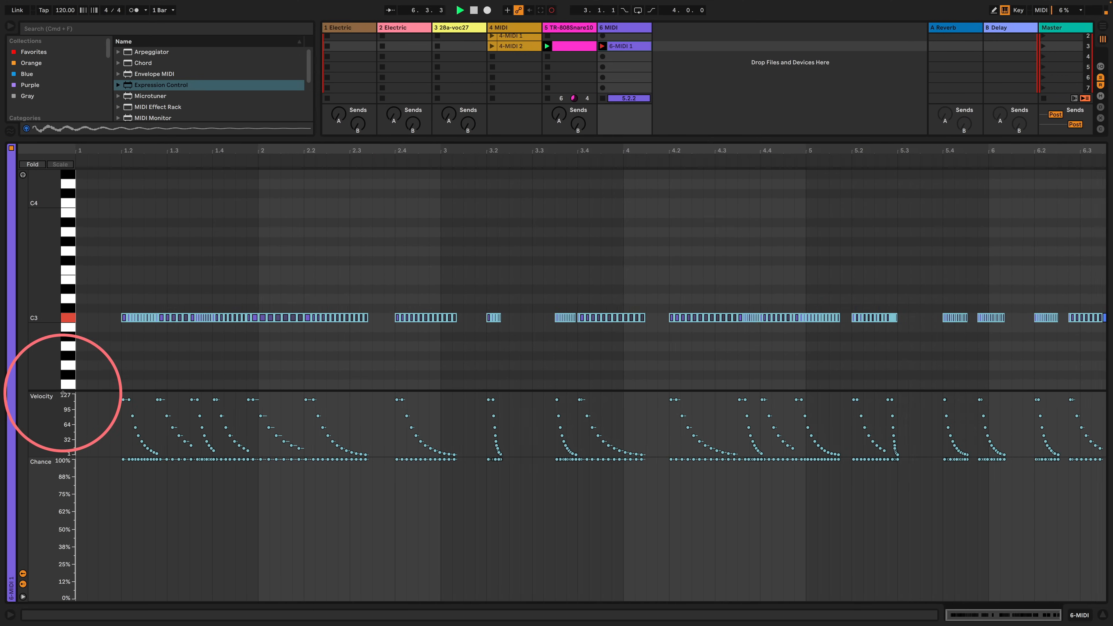
drag(60, 391, 44, 570)
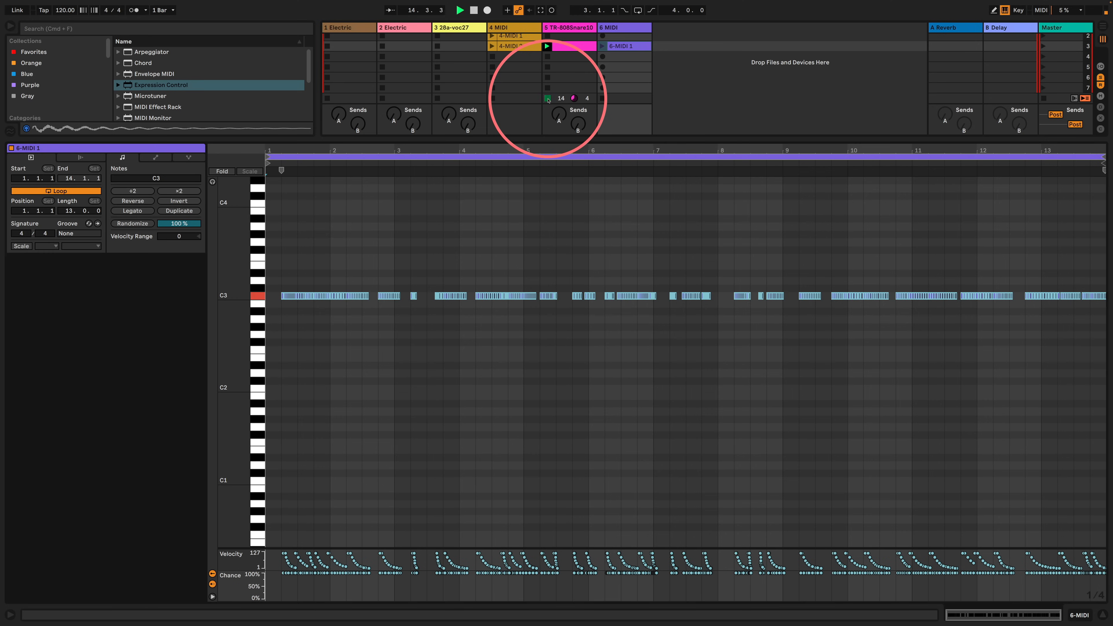
Stop the snare track's clip and turn off both Note Echo and Expression Control.
click(548, 100)
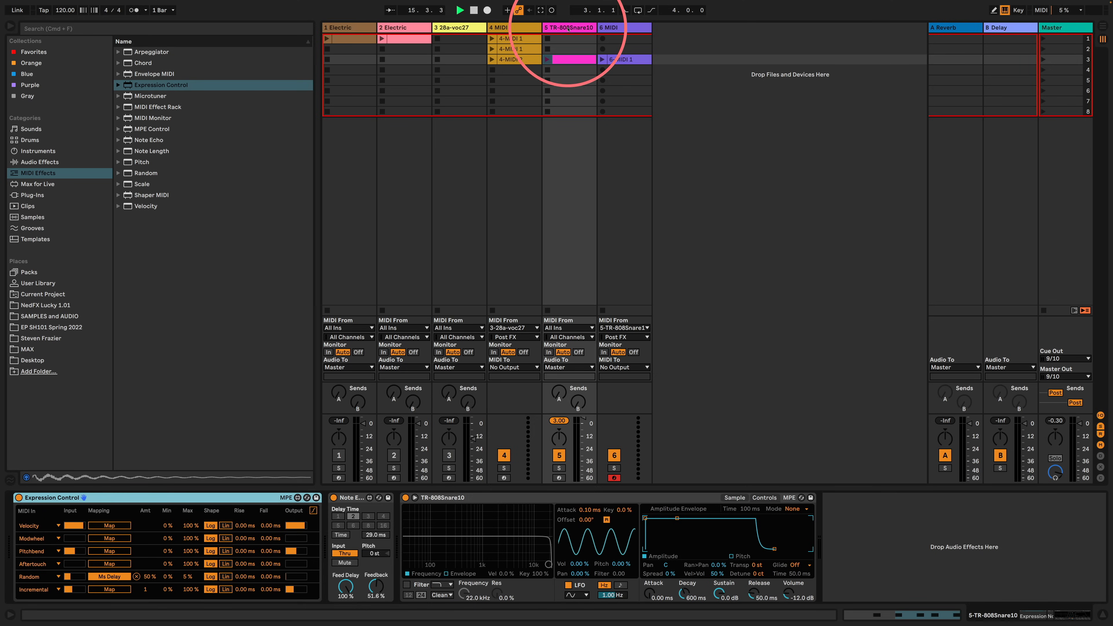
click(334, 497)
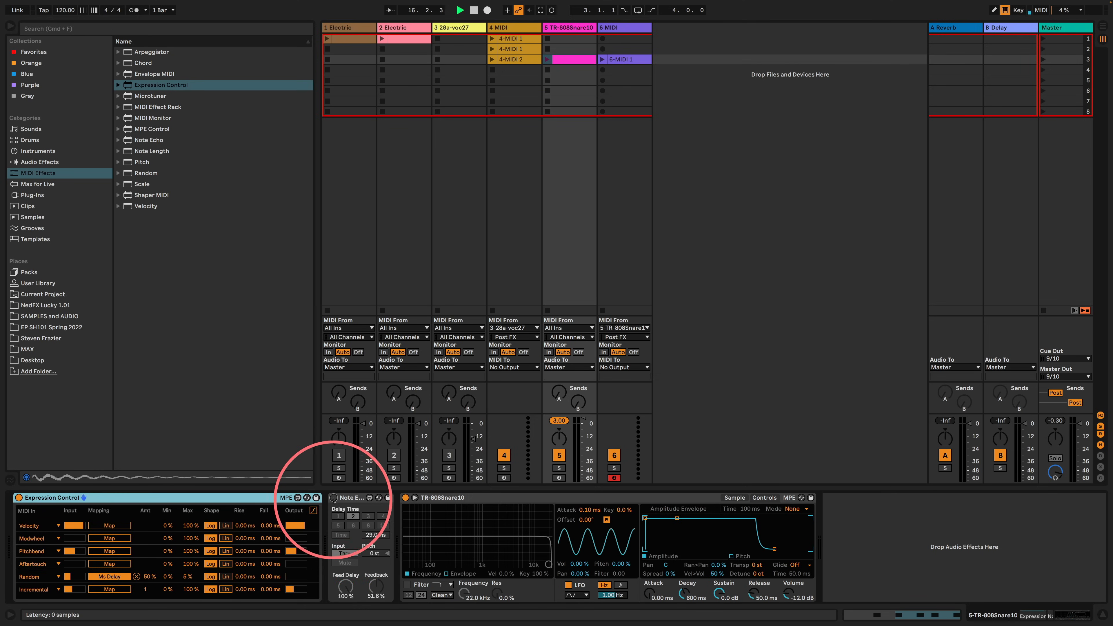
click(19, 497)
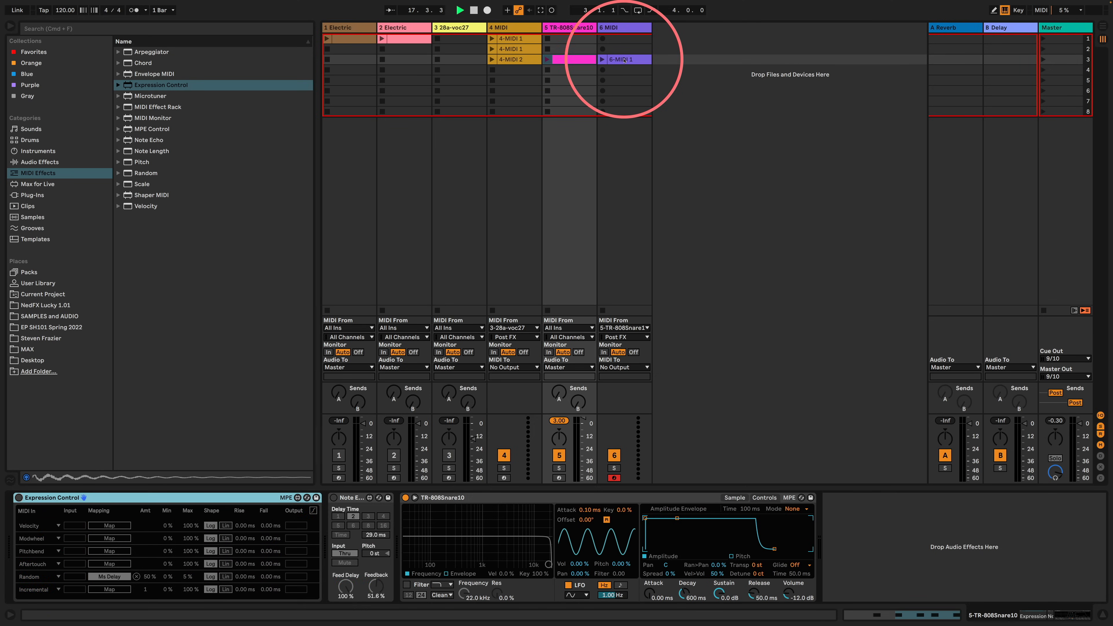
Copy the recorded clip into the snare track's sixth slot, audition it and lower the track volume to -2.6 dB.
drag(616, 59, 569, 91)
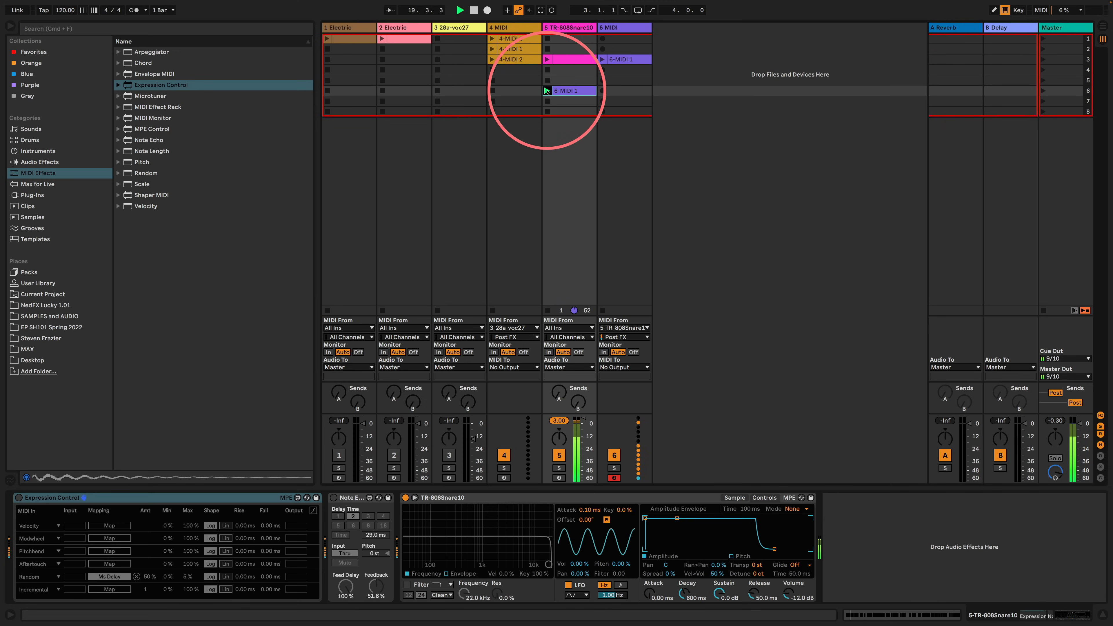
key(space)
drag(584, 418, 583, 433)
key(space)
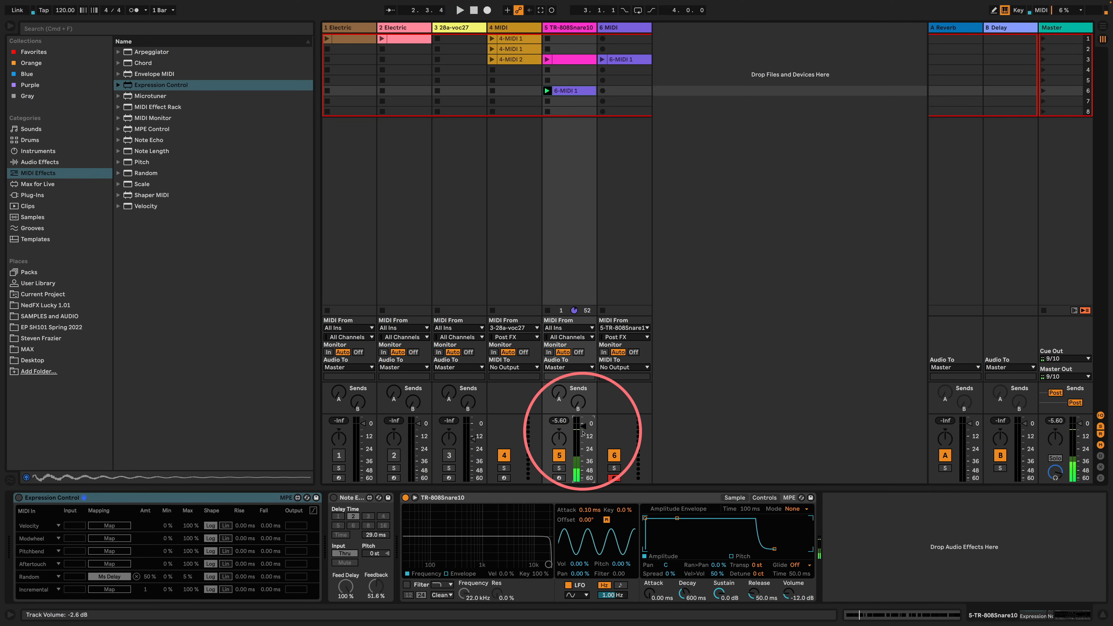
Reverse the echo note groups around beats 2.2, 3.3 and 4.2 in the snare track's copied clip.
double_click(574, 90)
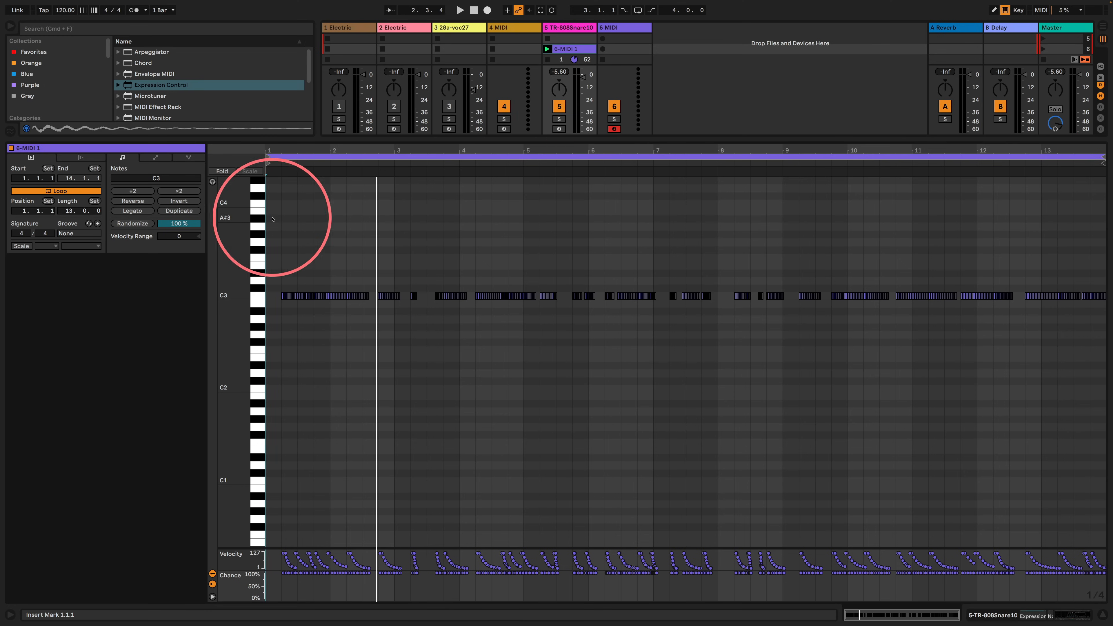
drag(271, 149, 272, 149)
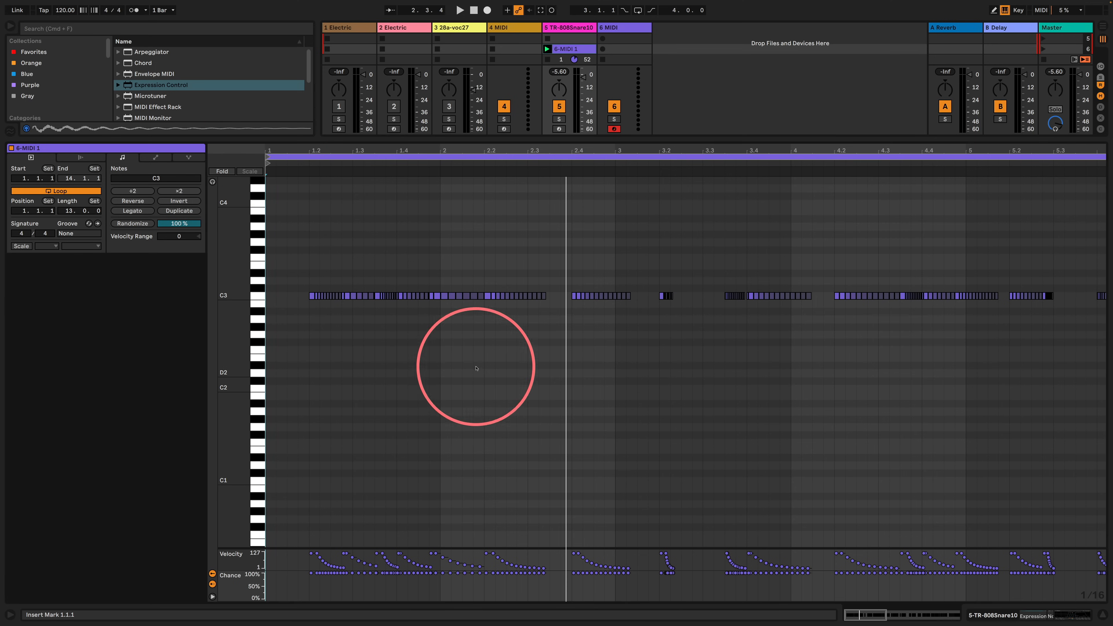
drag(486, 339, 559, 250)
click(133, 201)
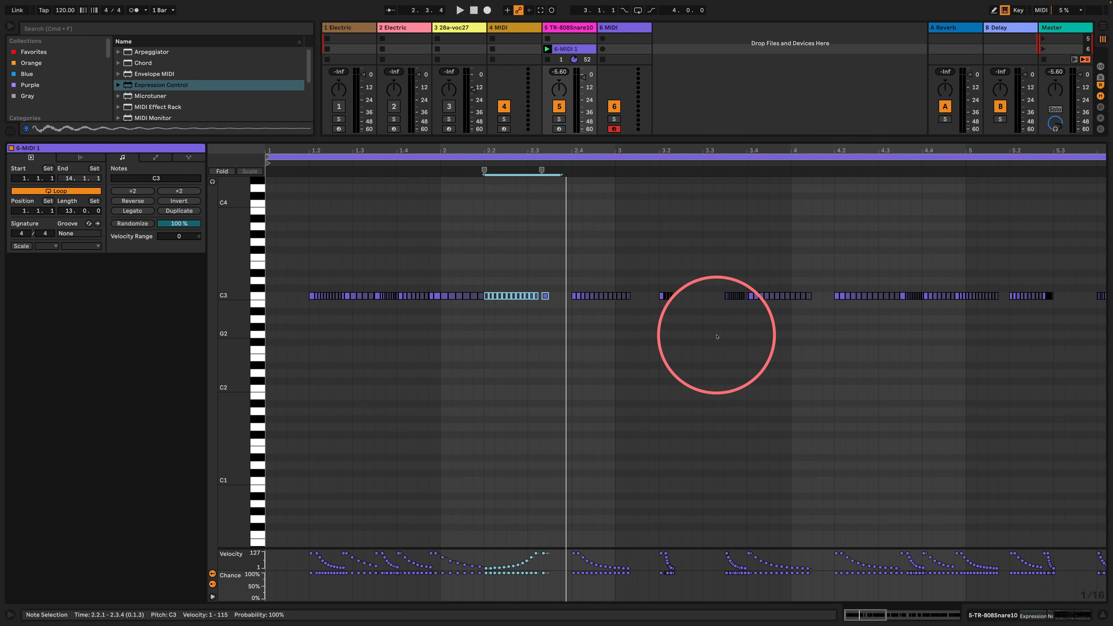
drag(717, 337, 741, 286)
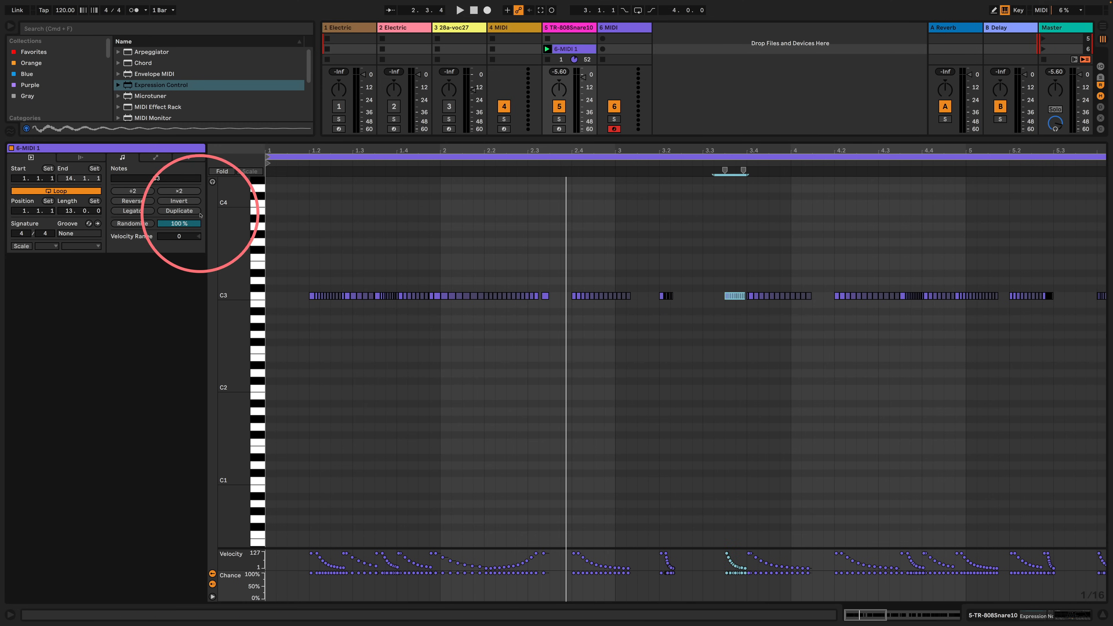
click(133, 201)
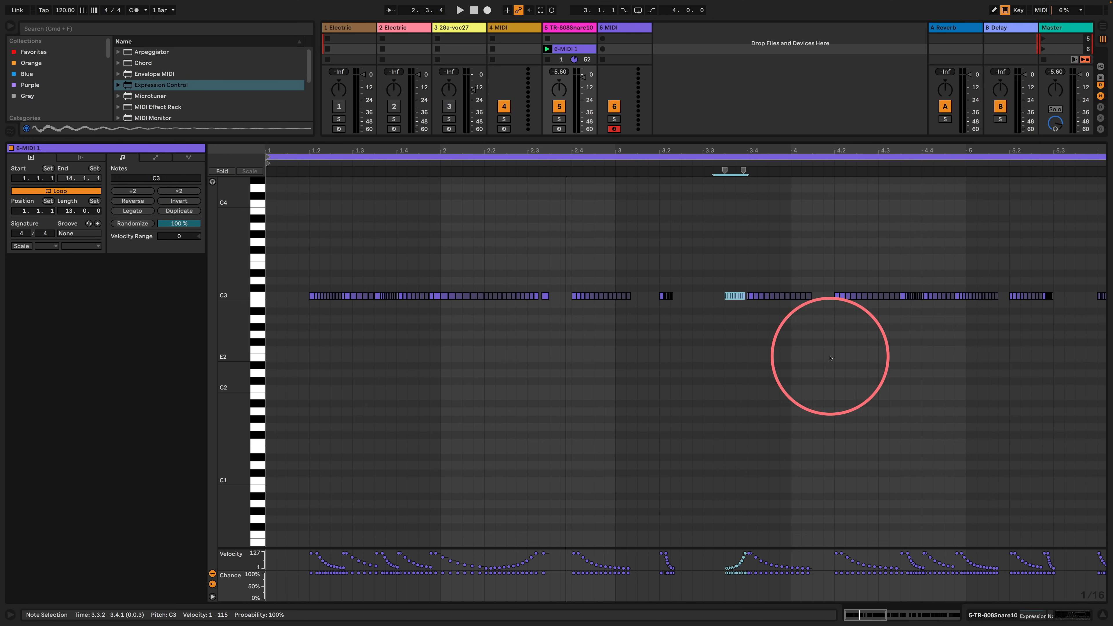
drag(822, 357, 895, 251)
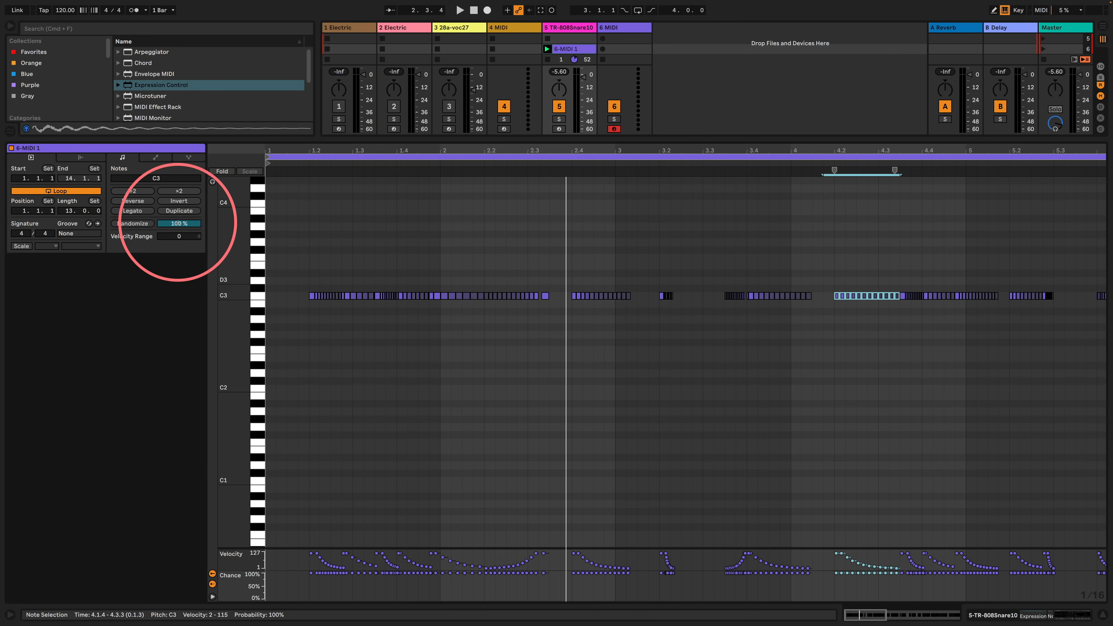
click(140, 201)
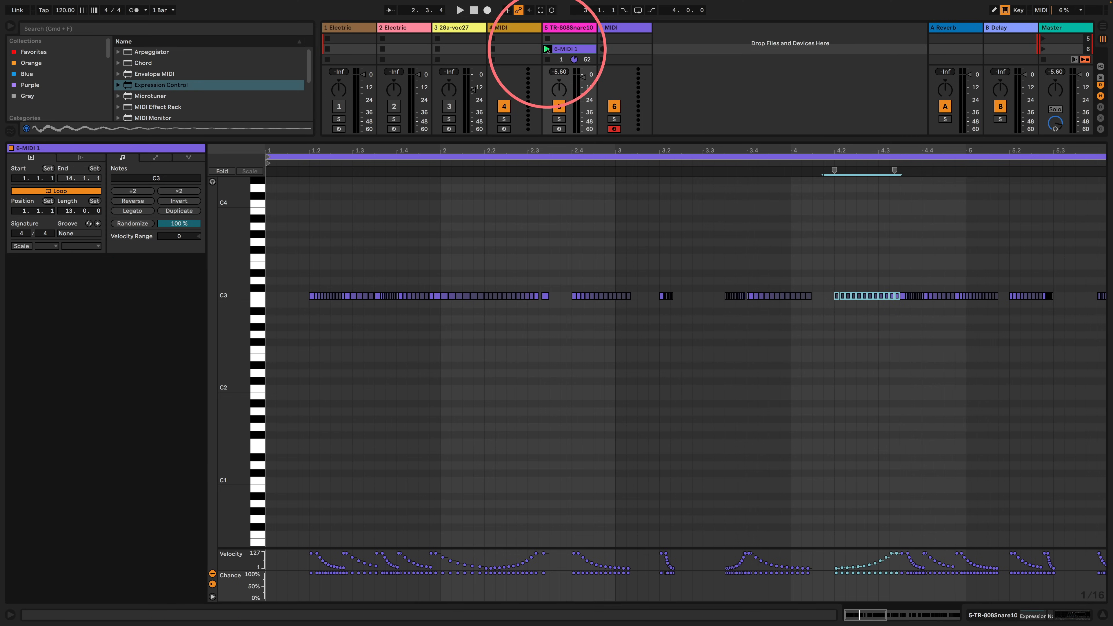
Play the copied clip and reverse the note groups at beat 5.2 and near the start of bar 9.
click(547, 48)
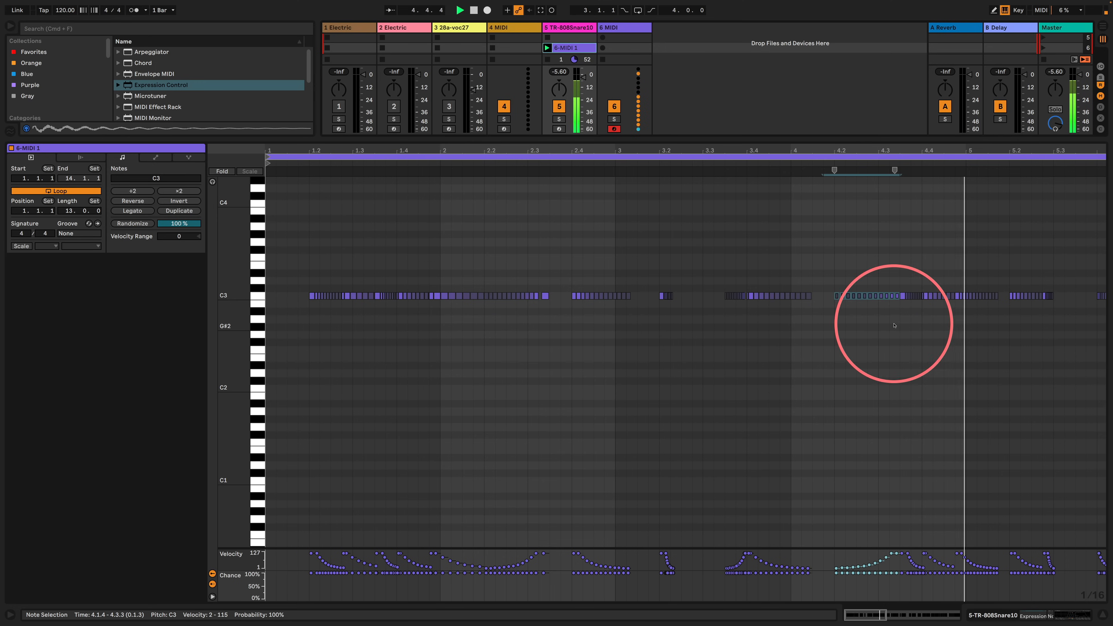
drag(1011, 334, 1070, 278)
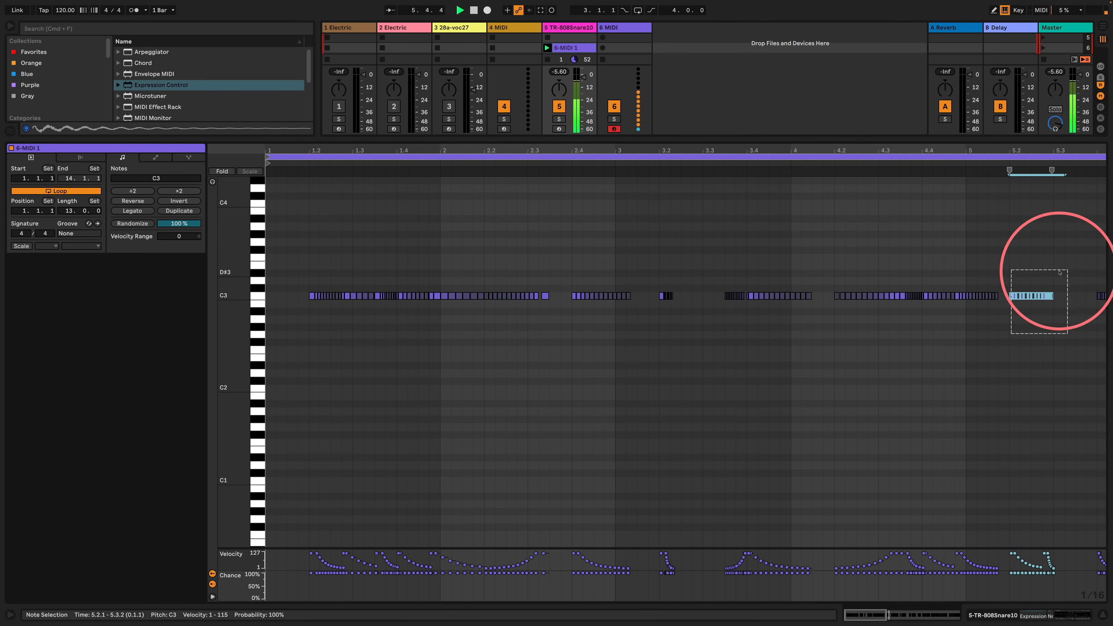
click(136, 201)
click(507, 176)
drag(507, 177, 492, 149)
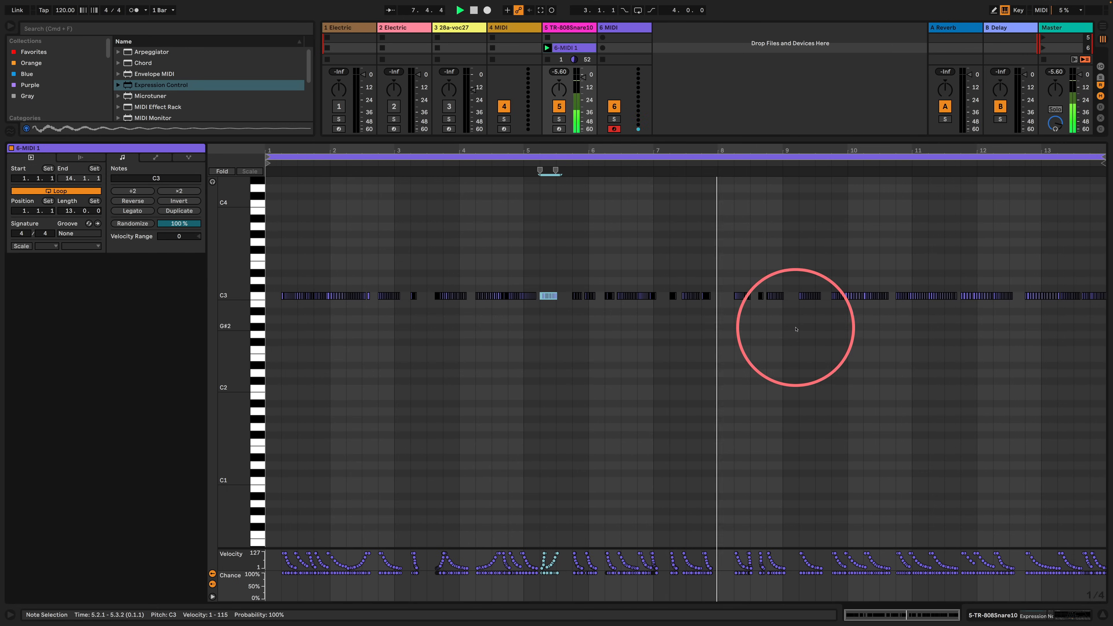
drag(795, 318, 805, 276)
click(141, 202)
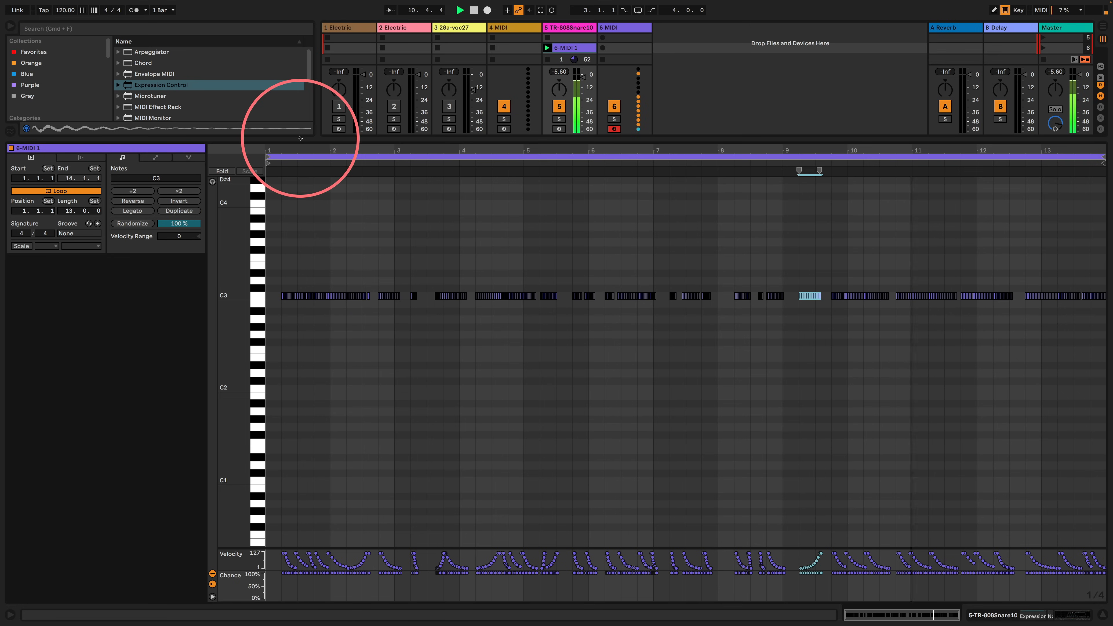
Activate the 1 Electric track, launch its first clip alongside the snare and set its volume to -3.7 dB.
drag(302, 142, 245, 356)
drag(241, 484, 318, 378)
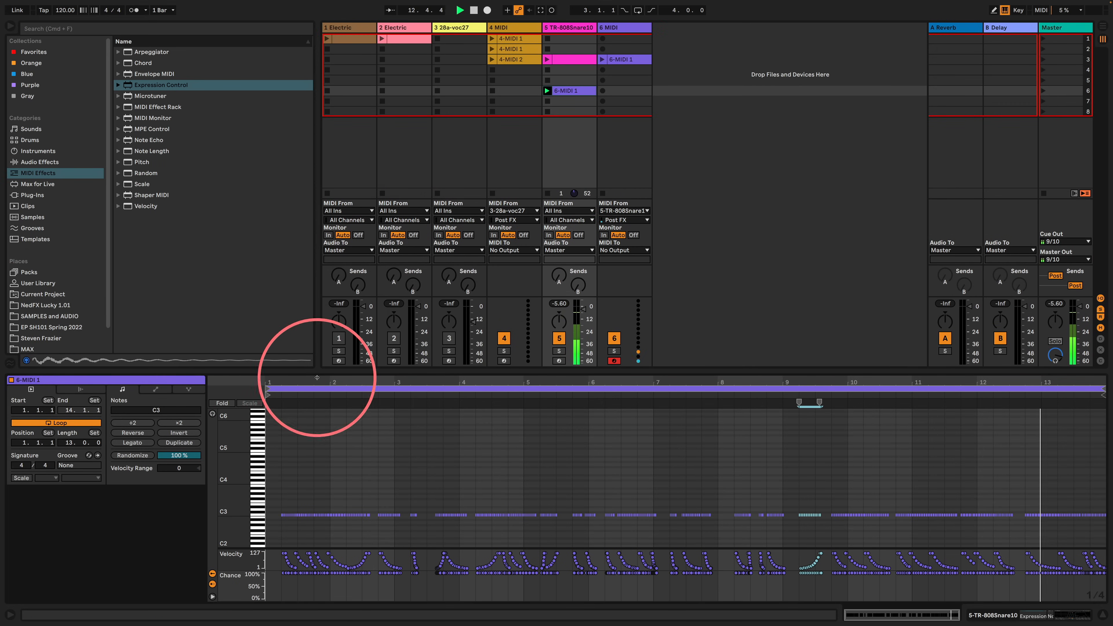
click(354, 28)
click(327, 39)
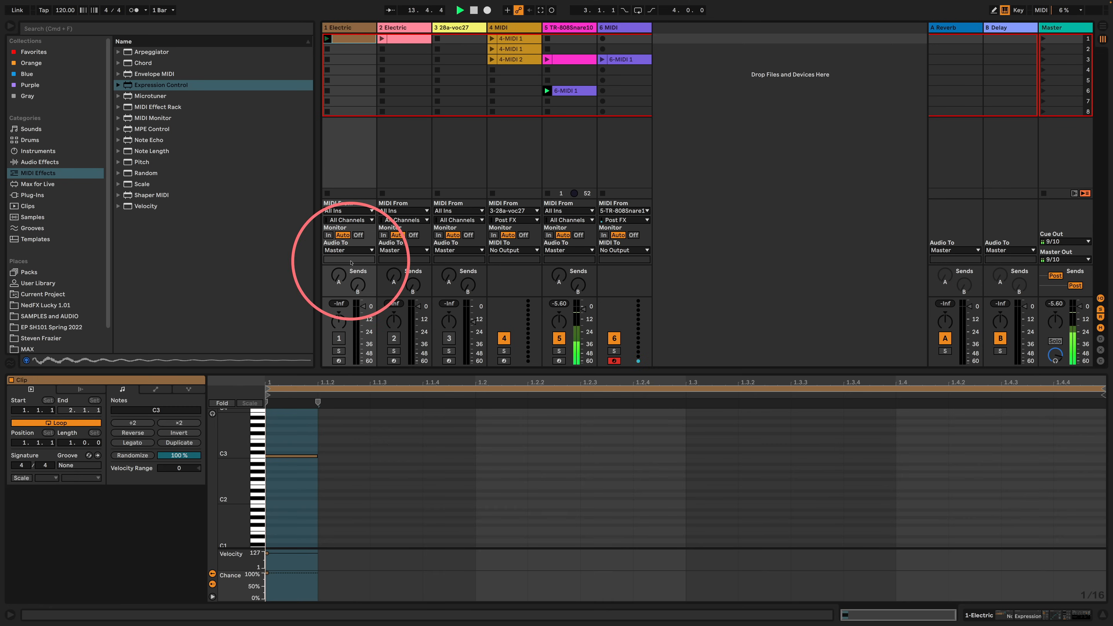
click(339, 338)
drag(363, 308, 364, 310)
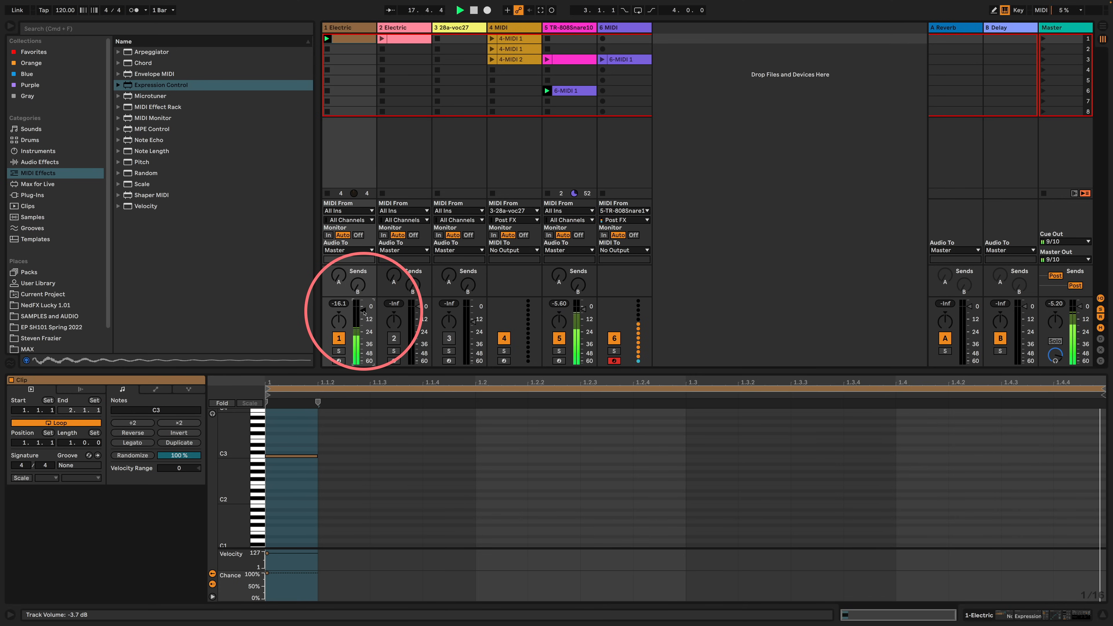
Deactivate the 1 Electric and TR-808 snare tracks and stop both of their clips.
click(339, 338)
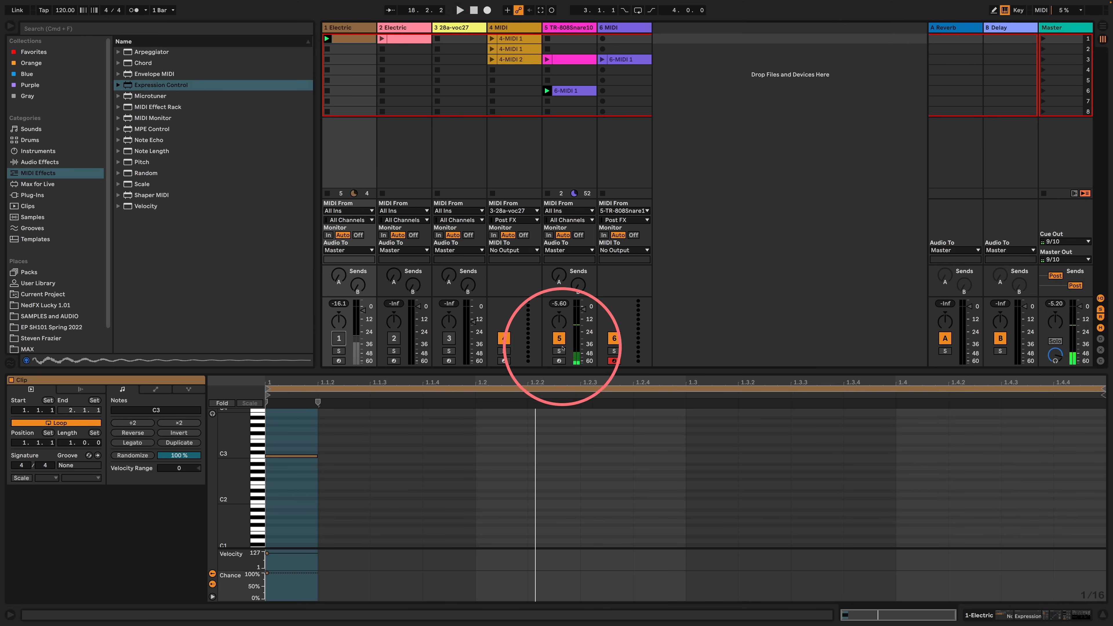
click(559, 338)
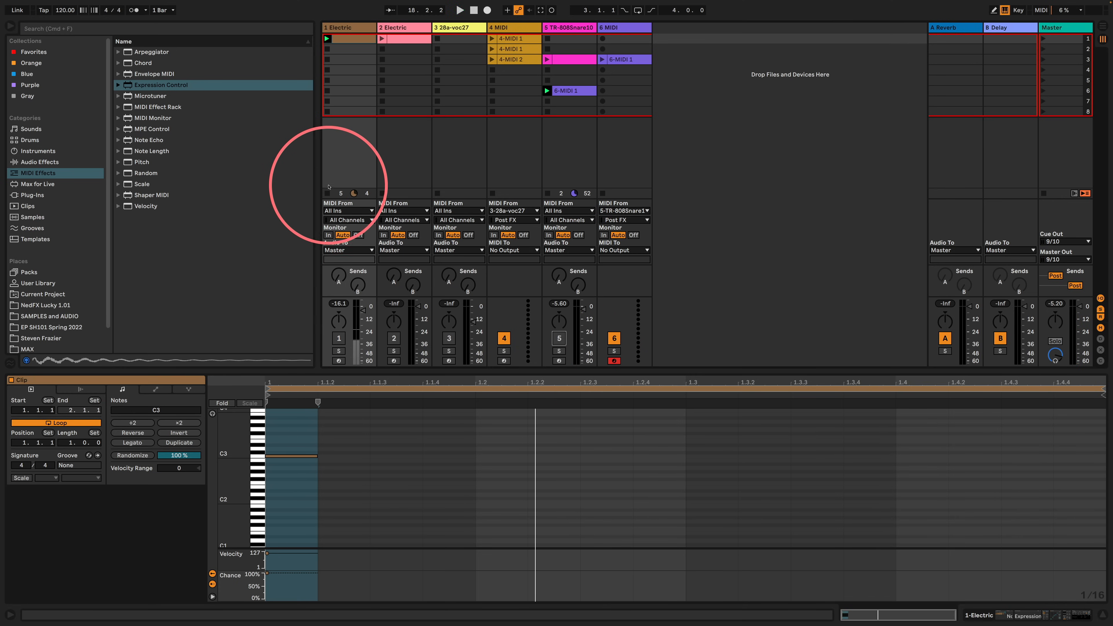
click(327, 193)
click(548, 193)
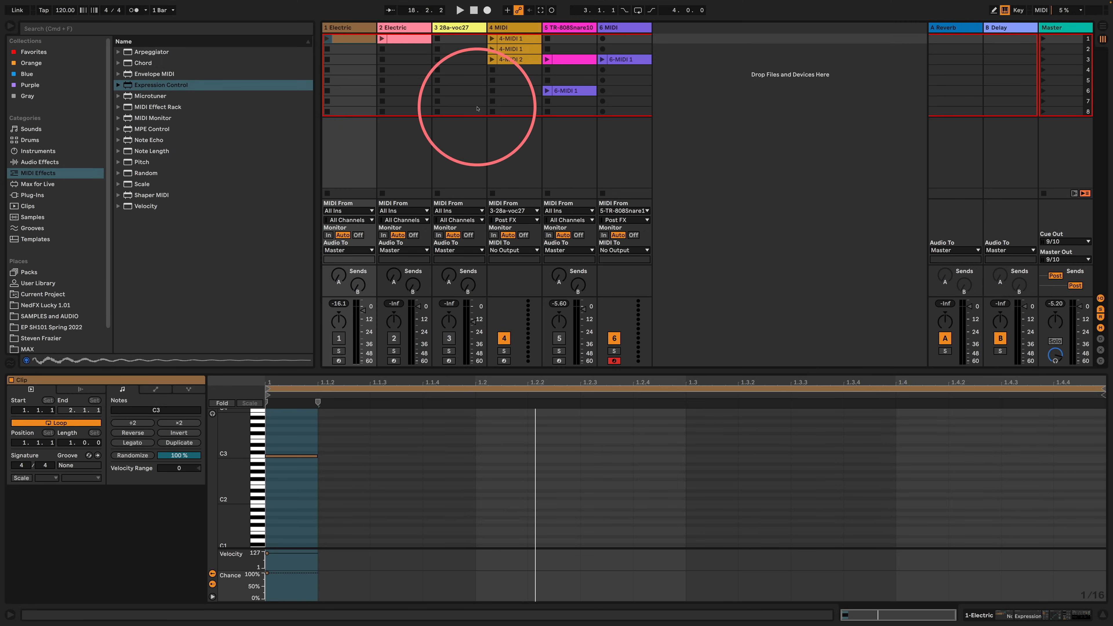
click(564, 28)
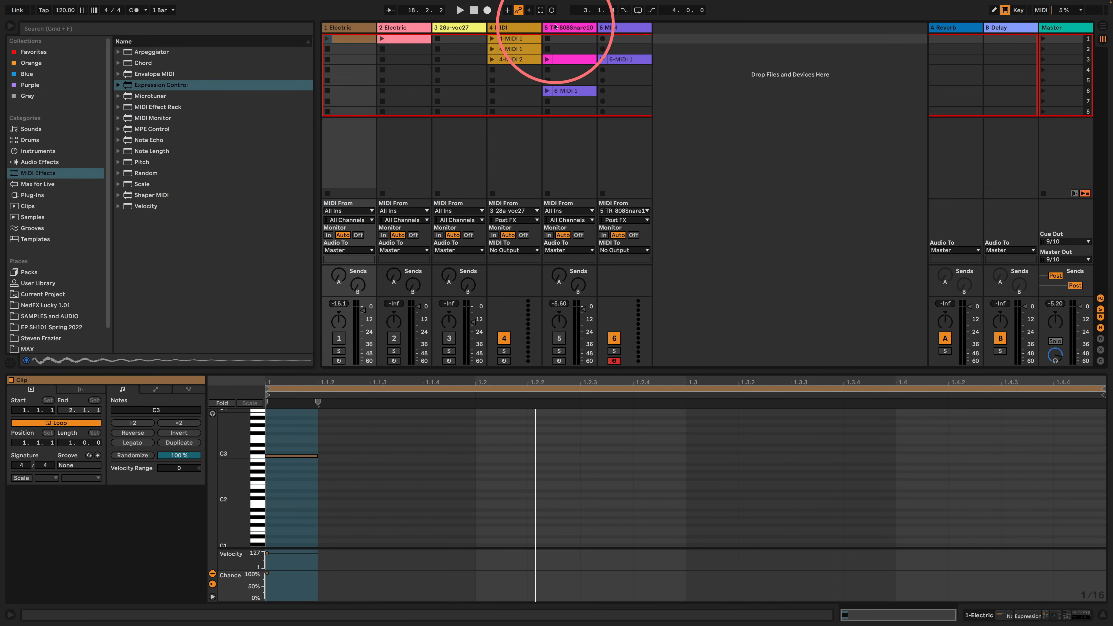